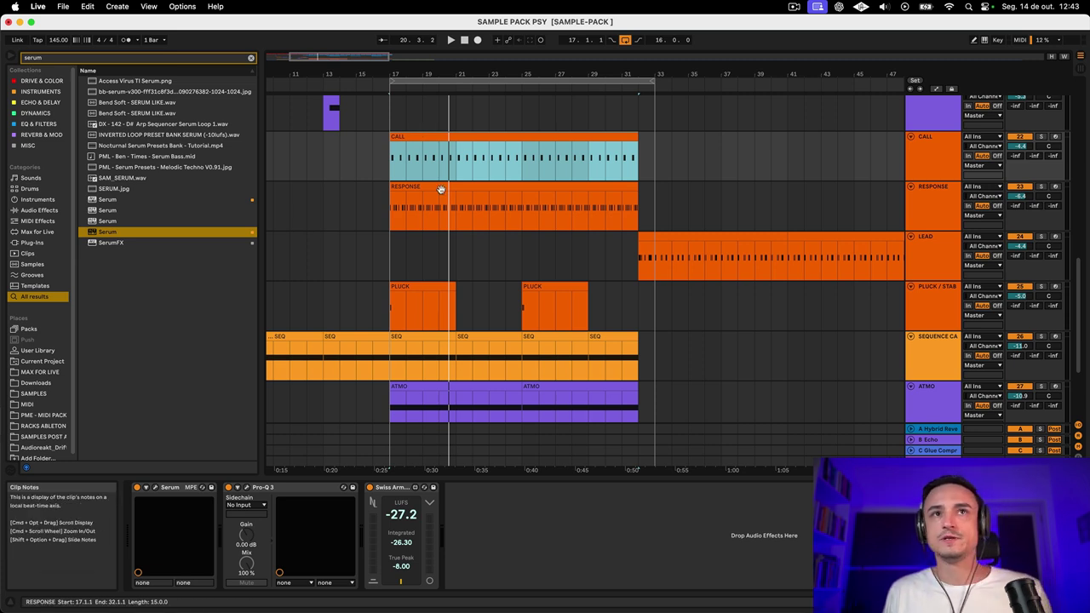
Step: Look over the lower arrangement tracks and briefly play the CALL and RESPONSE section from bar 17
{"action": "scroll", "coordinate": [441, 188], "scroll_direction": "down", "scroll_amount": 3}
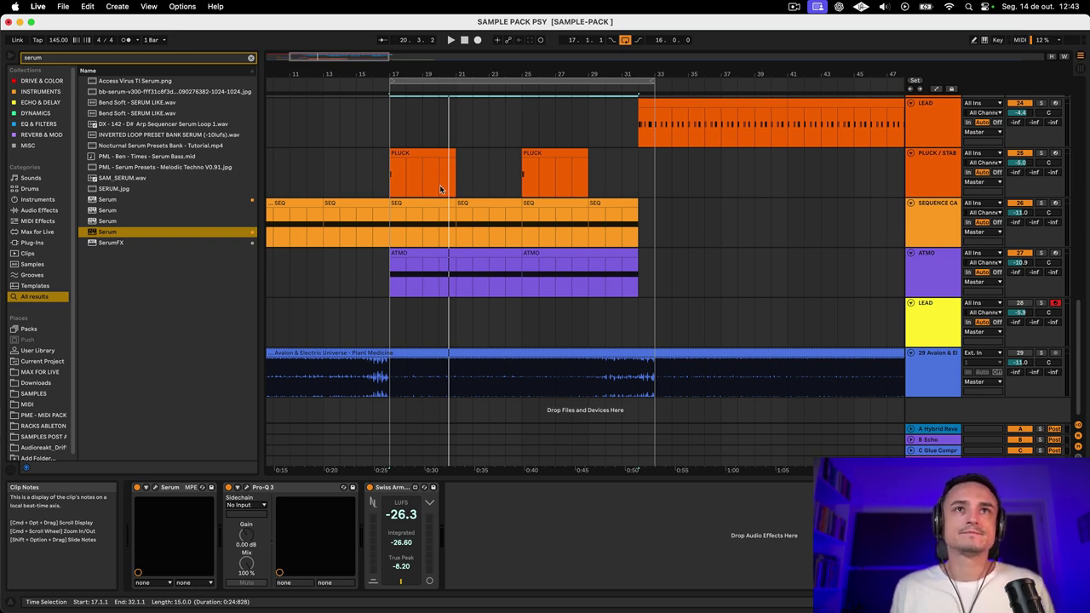
{"action": "scroll", "coordinate": [435, 196], "scroll_direction": "up", "scroll_amount": 5}
{"action": "scroll", "coordinate": [428, 210], "scroll_direction": "left", "scroll_amount": 5}
{"action": "scroll", "coordinate": [427, 210], "scroll_direction": "down", "scroll_amount": 5}
{"action": "scroll", "coordinate": [673, 250], "scroll_direction": "up", "scroll_amount": 4}
{"action": "scroll", "coordinate": [673, 250], "scroll_direction": "right", "scroll_amount": 2}
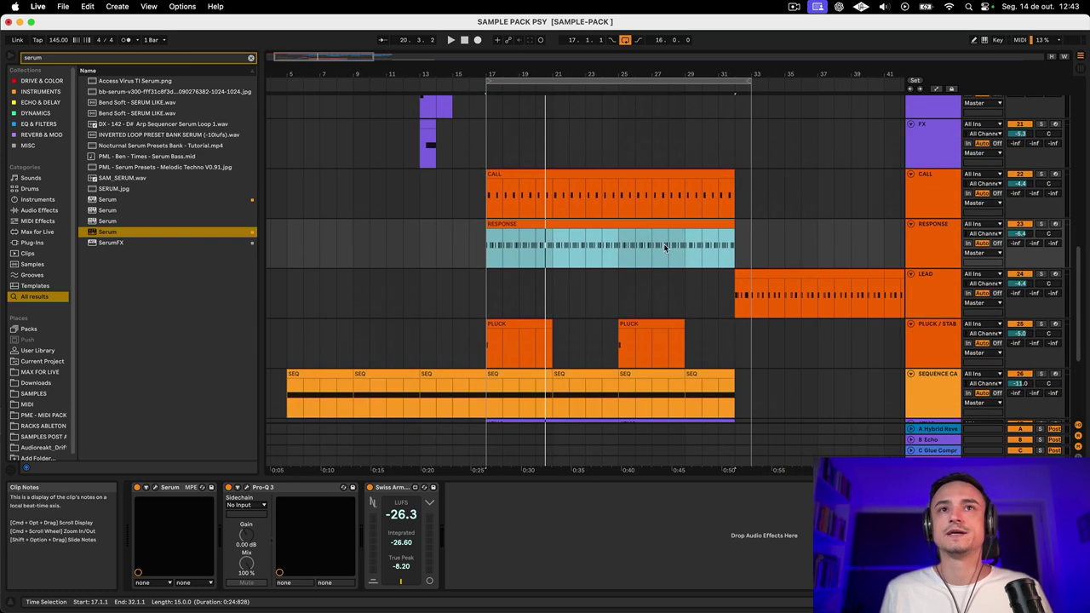
{"action": "left_click", "coordinate": [594, 216]}
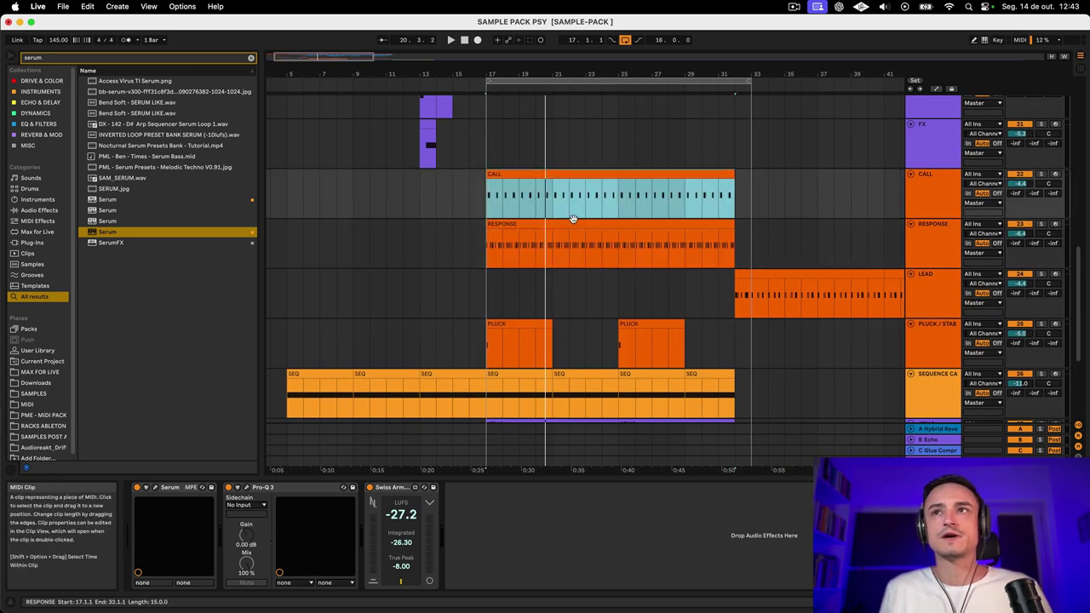
{"action": "key", "text": "space"}
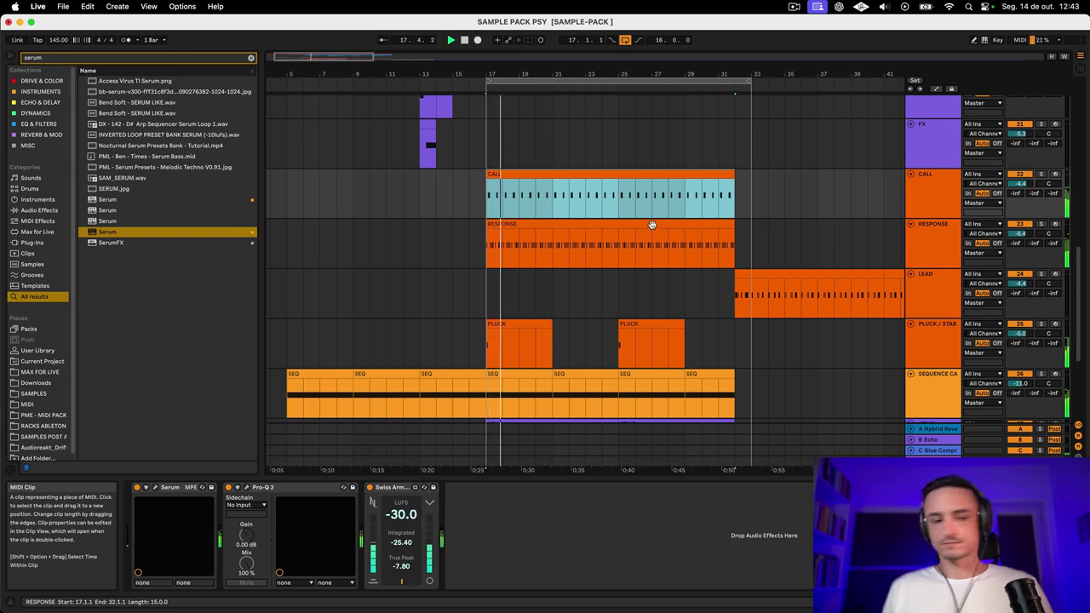
{"action": "key", "text": "space"}
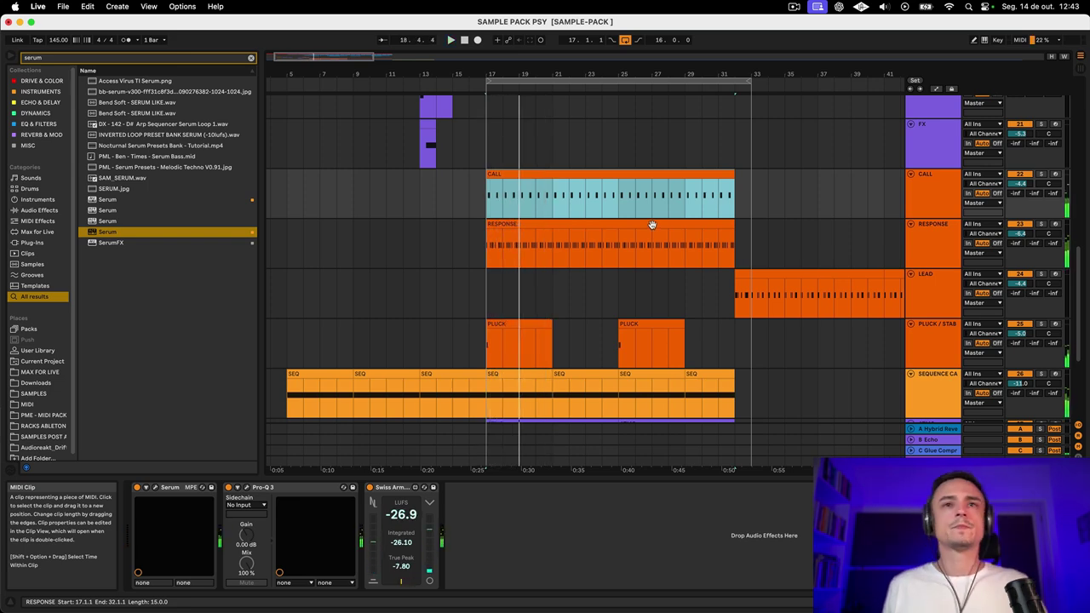
{"action": "scroll", "coordinate": [669, 265], "scroll_direction": "down", "scroll_amount": 2}
{"action": "scroll", "coordinate": [670, 265], "scroll_direction": "up", "scroll_amount": 10}
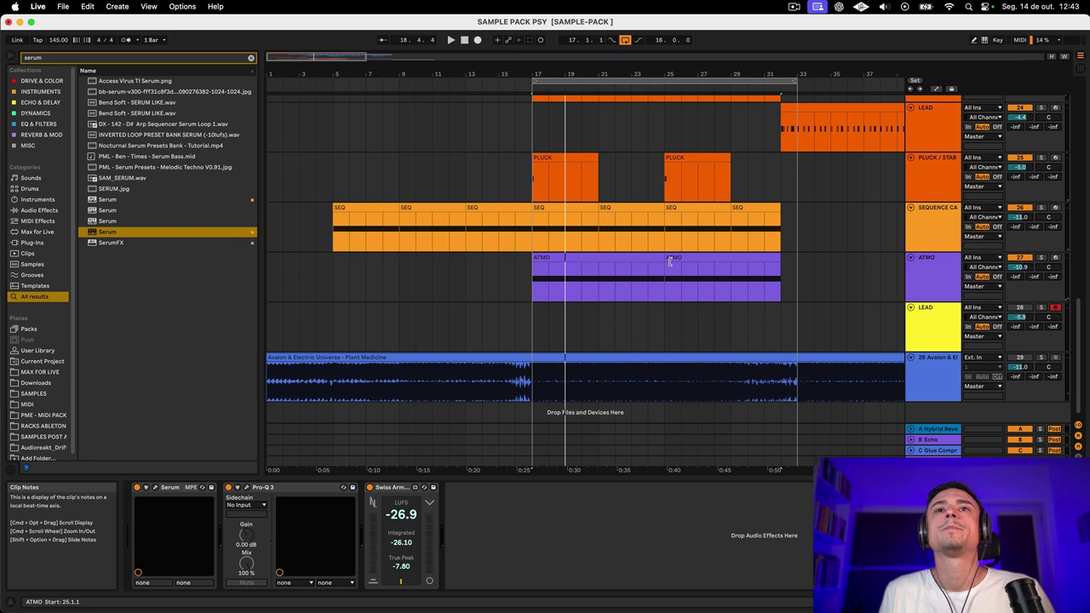
{"action": "scroll", "coordinate": [673, 264], "scroll_direction": "up", "scroll_amount": 1}
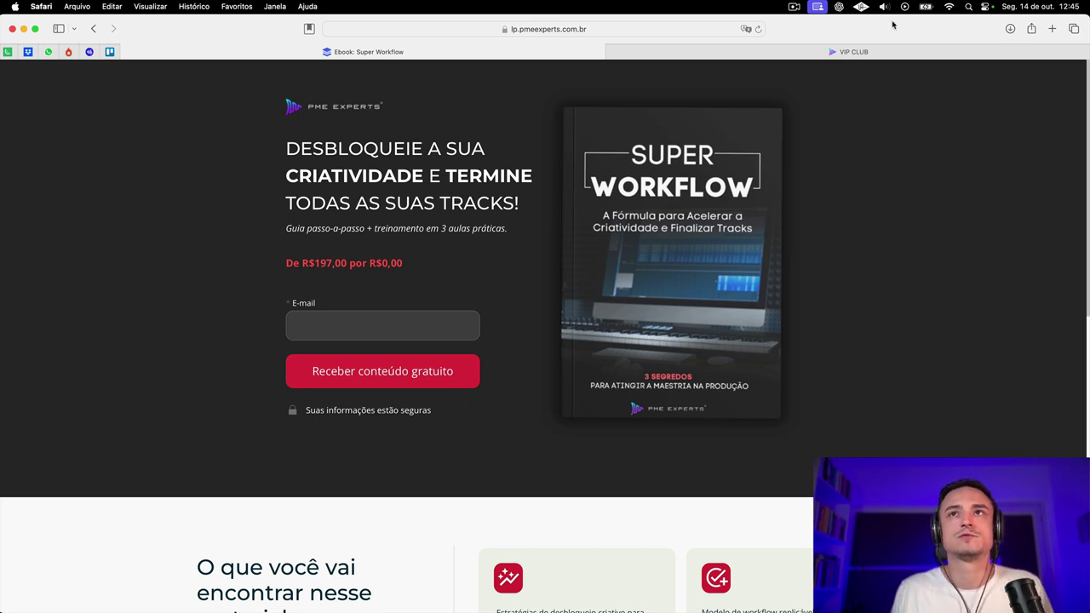
Step: Switch to the VIP CLUB downloads page in Safari and look through the offered sample packs and preset banks
{"action": "left_click", "coordinate": [872, 51]}
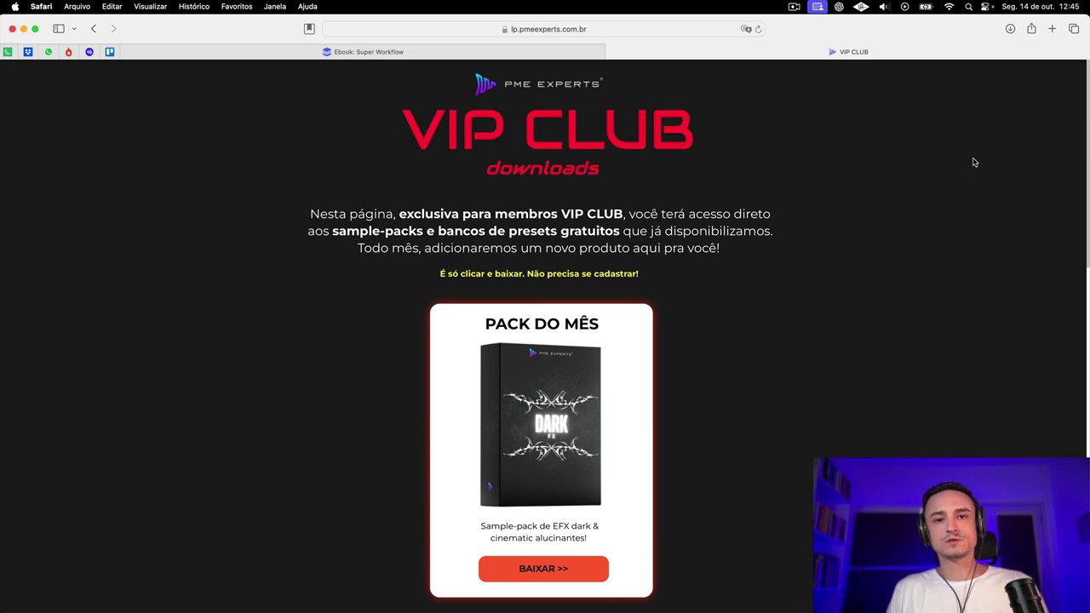
{"action": "scroll", "coordinate": [975, 162], "scroll_direction": "down", "scroll_amount": 15}
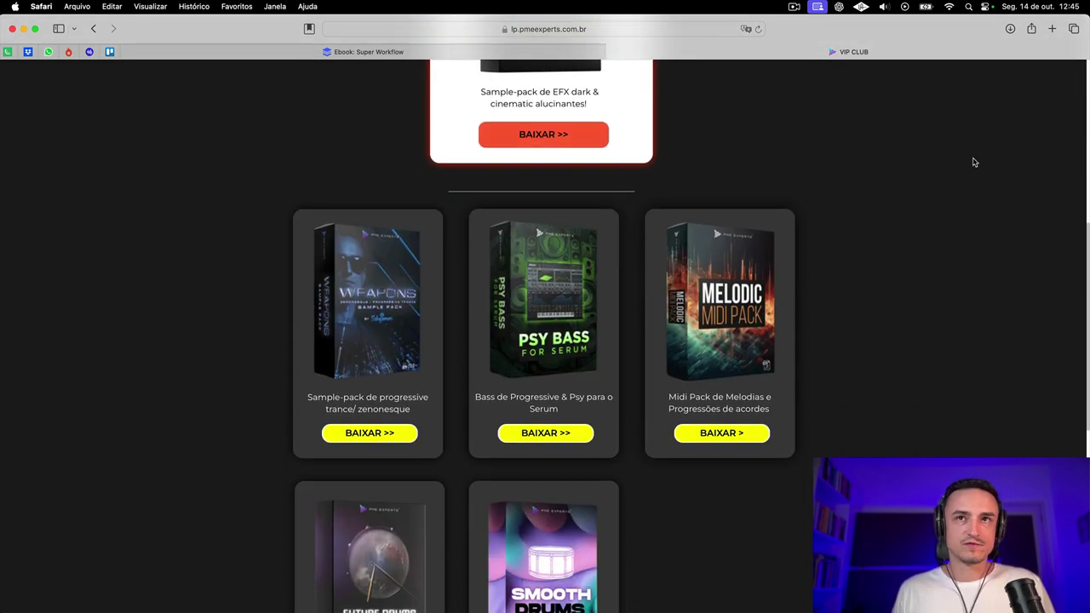
{"action": "scroll", "coordinate": [558, 255], "scroll_direction": "up", "scroll_amount": 8}
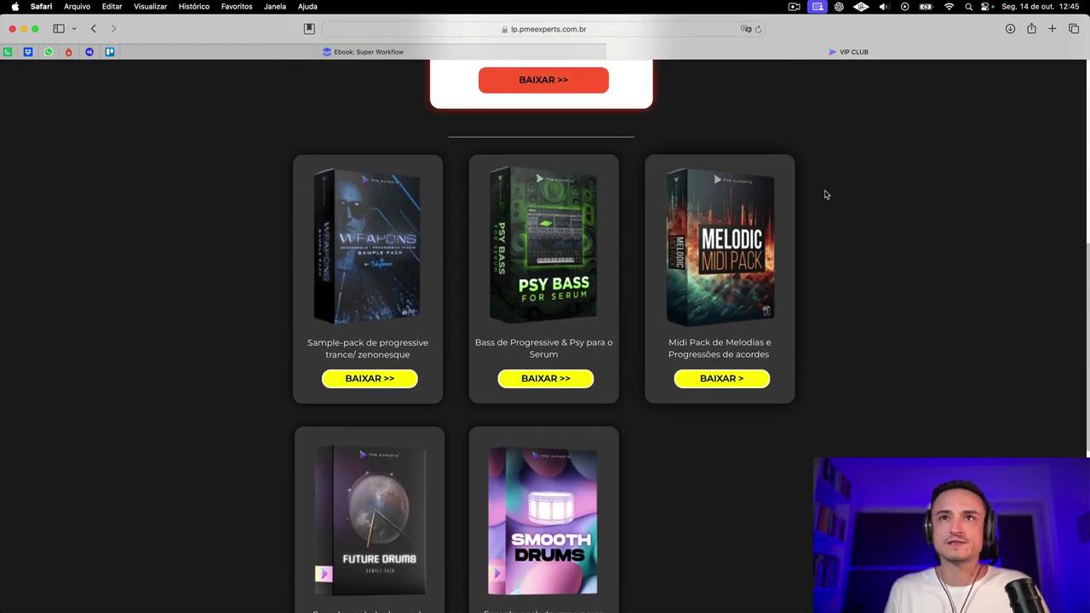
{"action": "scroll", "coordinate": [856, 300], "scroll_direction": "up", "scroll_amount": 6}
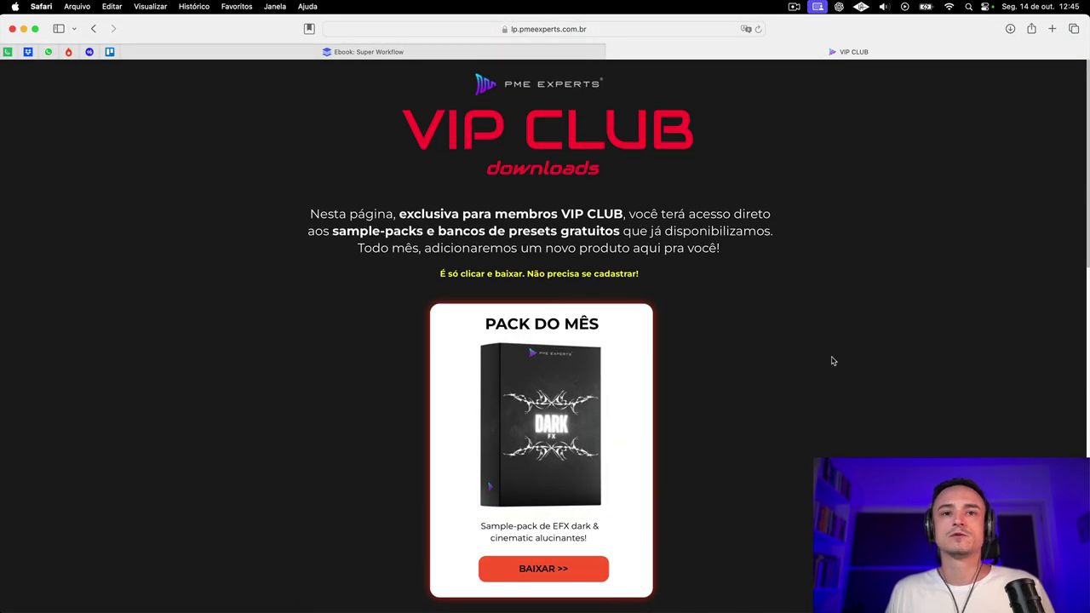
{"action": "scroll", "coordinate": [830, 361], "scroll_direction": "down", "scroll_amount": 5}
{"action": "scroll", "coordinate": [796, 246], "scroll_direction": "down", "scroll_amount": 7}
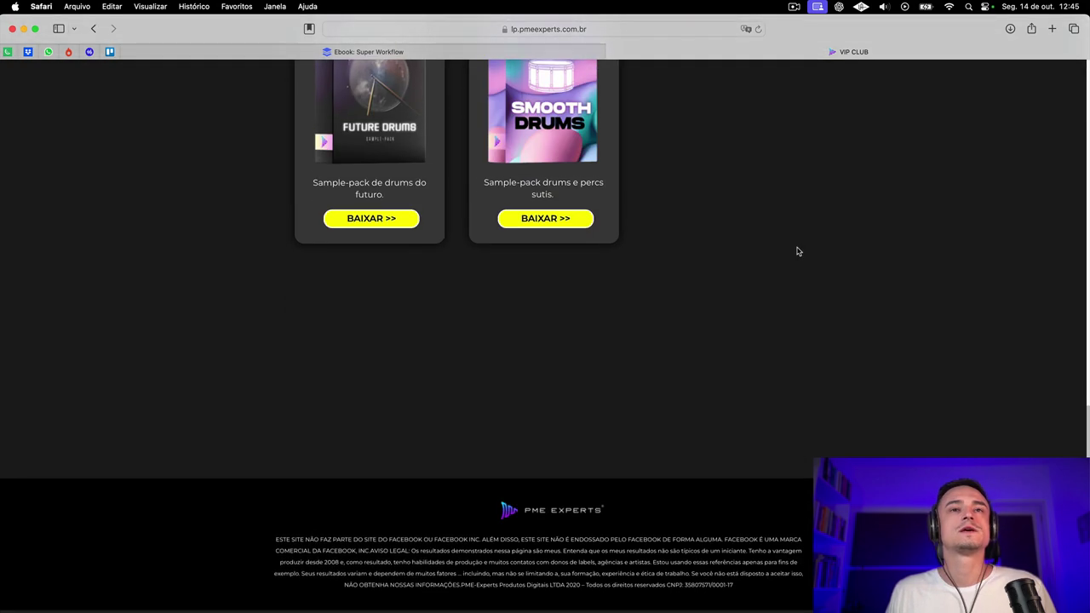
{"action": "scroll", "coordinate": [795, 246], "scroll_direction": "up", "scroll_amount": 10}
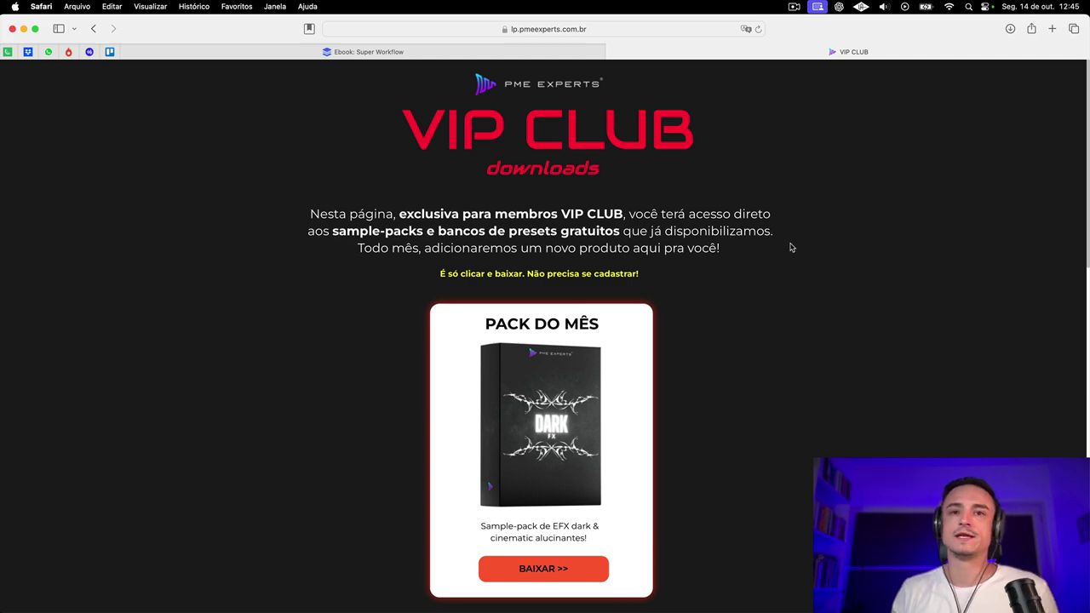
{"action": "scroll", "coordinate": [796, 302], "scroll_direction": "down", "scroll_amount": 6}
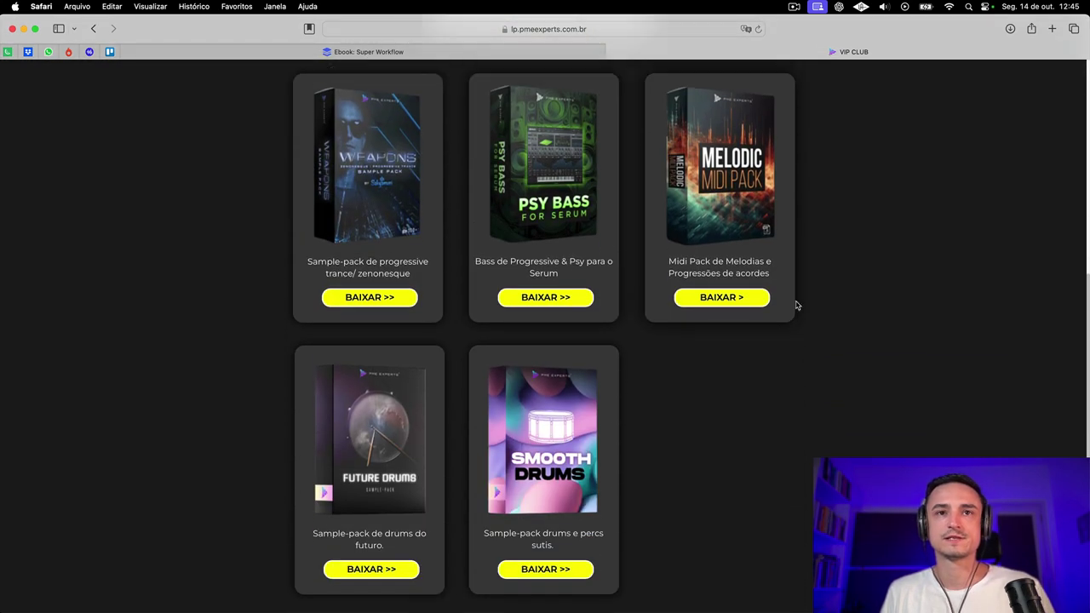
{"action": "scroll", "coordinate": [798, 302], "scroll_direction": "up", "scroll_amount": 7}
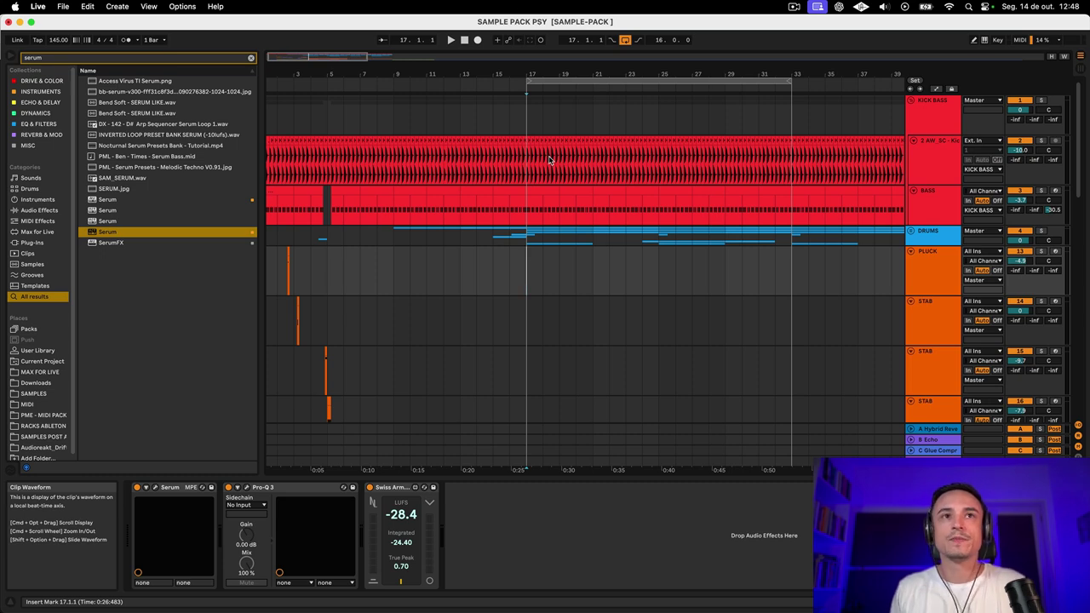
Step: Set the arrangement loop to eight bars, from bar 1 to bar 9
{"action": "left_click_drag", "start_coordinate": [654, 93], "coordinate": [518, 77]}
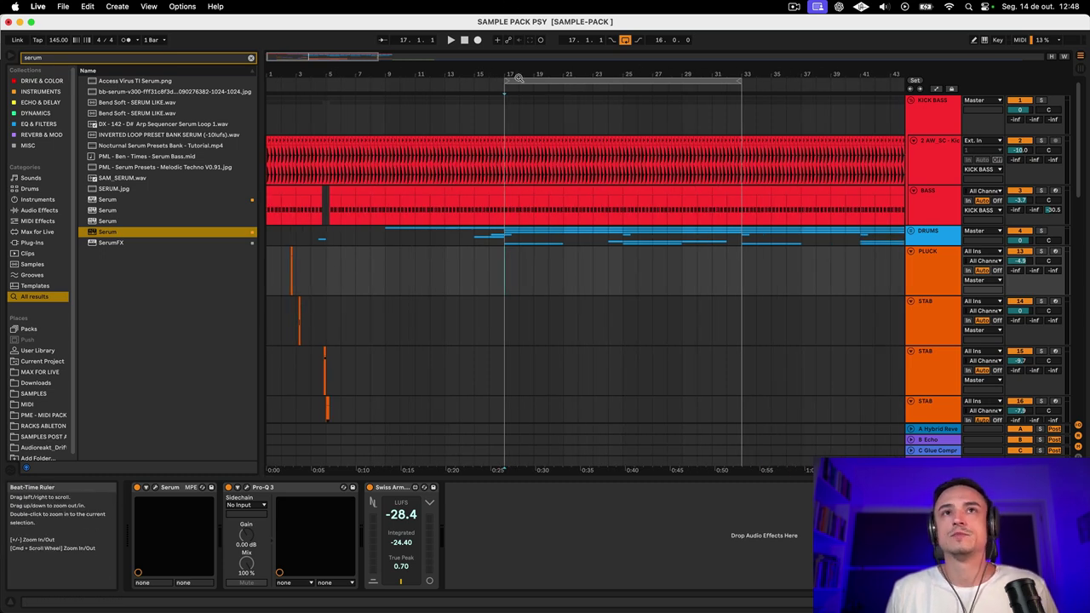
{"action": "left_click_drag", "start_coordinate": [510, 270], "coordinate": [268, 271]}
{"action": "left_click_drag", "start_coordinate": [368, 77], "coordinate": [367, 92]}
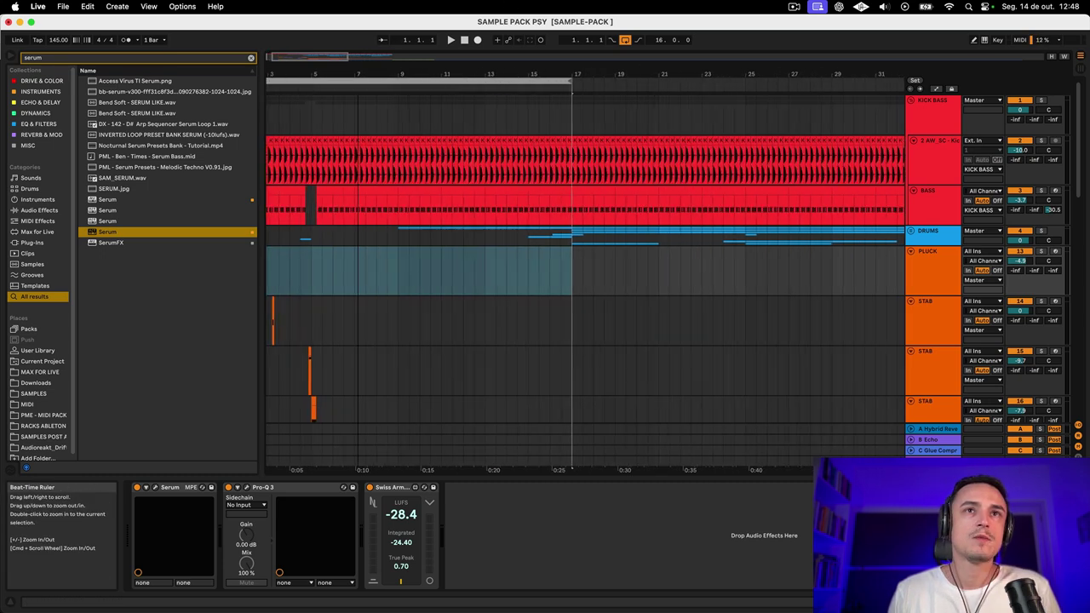
{"action": "scroll", "coordinate": [515, 169], "scroll_direction": "down", "scroll_amount": 15}
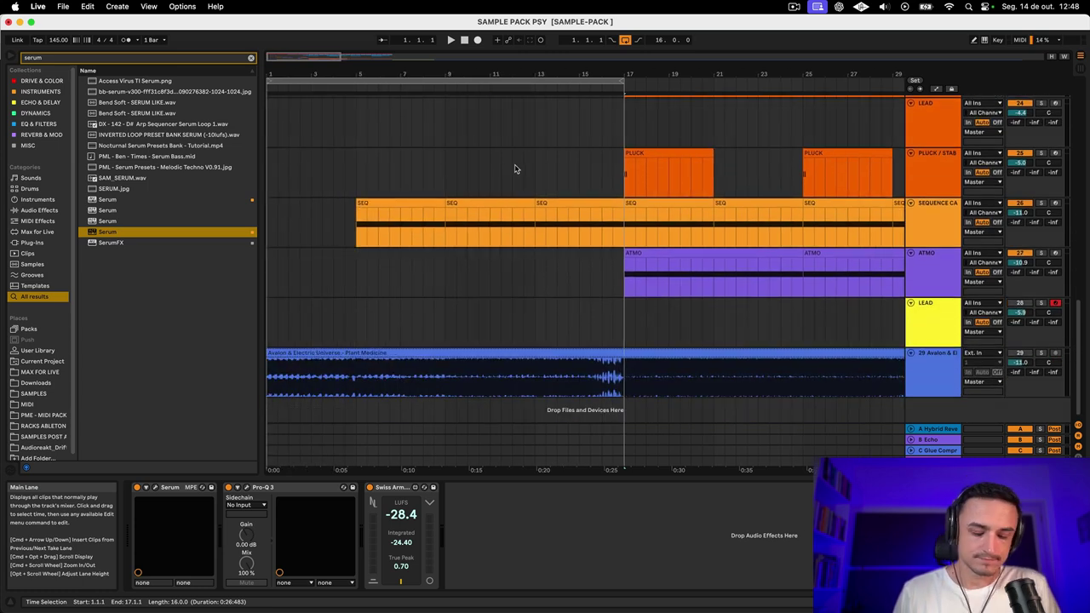
{"action": "scroll", "coordinate": [515, 168], "scroll_direction": "up", "scroll_amount": 20}
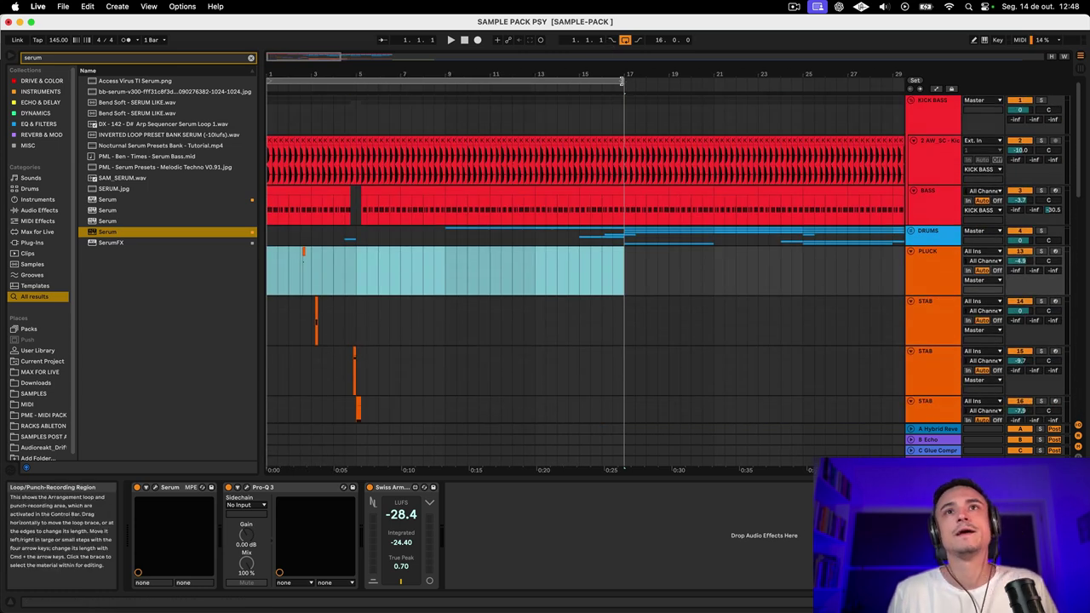
{"action": "left_click_drag", "start_coordinate": [625, 81], "coordinate": [444, 81]}
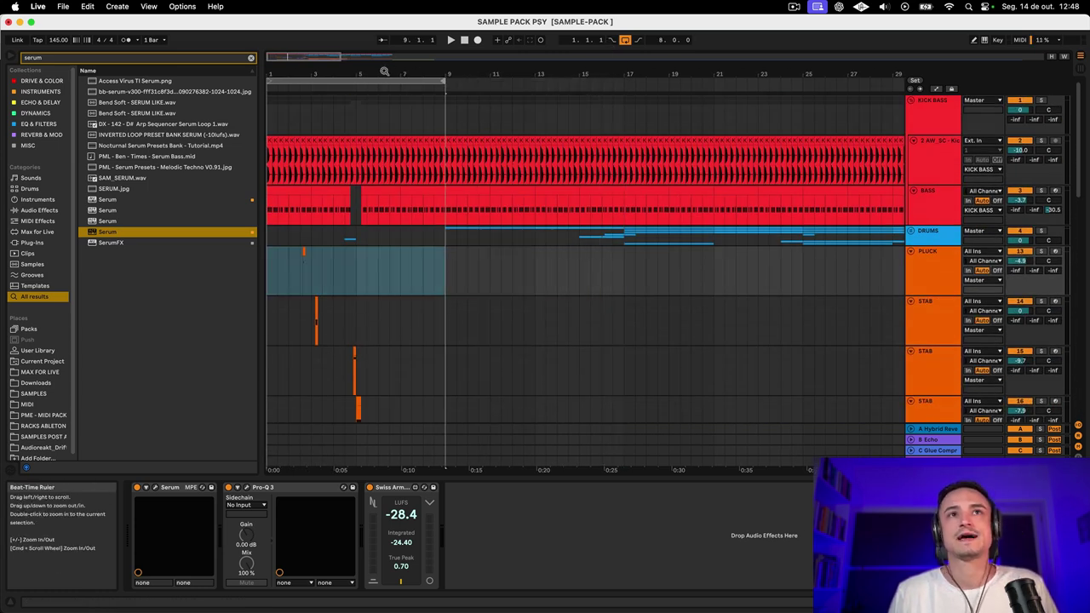
Step: Place the insert marker at bar 1 and look over all tracks with material in the eight-bar loop
{"action": "scroll", "coordinate": [440, 110], "scroll_direction": "up", "scroll_amount": 3}
{"action": "scroll", "coordinate": [519, 146], "scroll_direction": "down", "scroll_amount": 15}
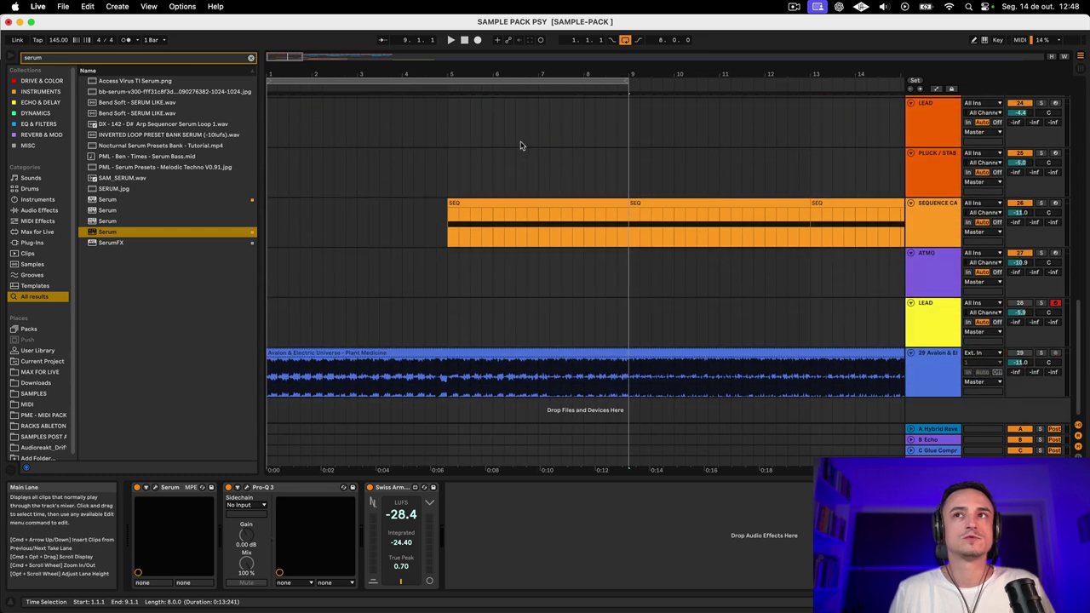
{"action": "scroll", "coordinate": [517, 143], "scroll_direction": "up", "scroll_amount": 20}
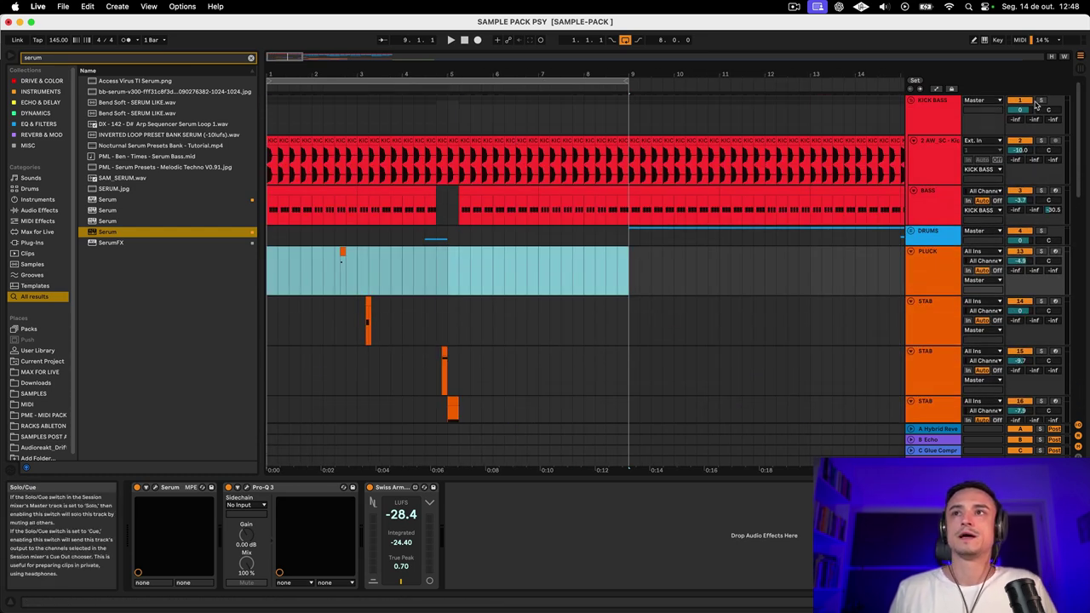
{"action": "scroll", "coordinate": [841, 170], "scroll_direction": "down", "scroll_amount": 3}
{"action": "left_click", "coordinate": [605, 150]}
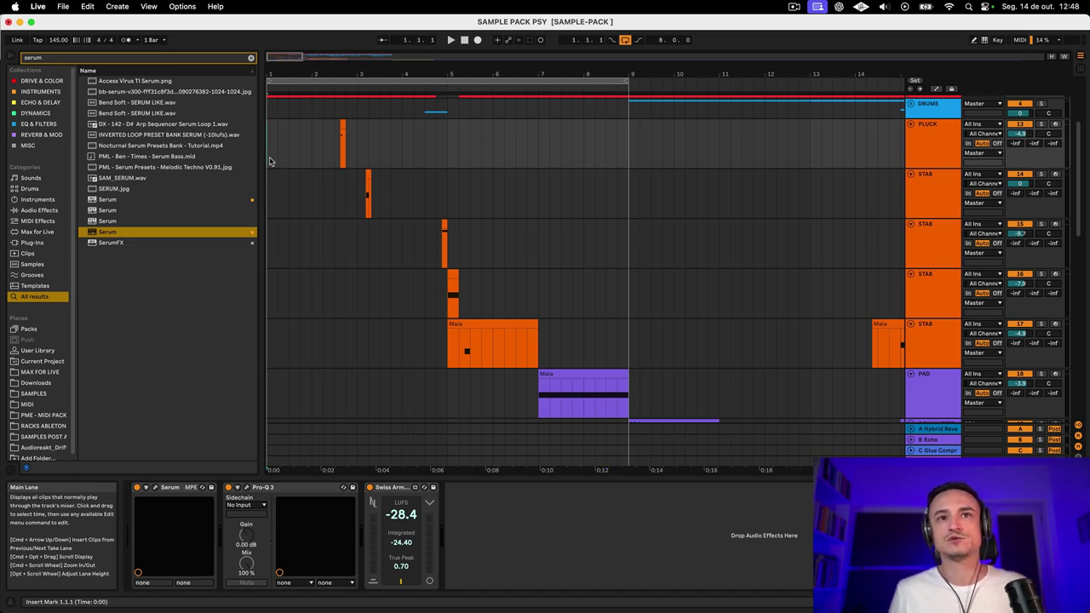
{"action": "scroll", "coordinate": [374, 151], "scroll_direction": "down", "scroll_amount": 10}
{"action": "scroll", "coordinate": [375, 150], "scroll_direction": "up", "scroll_amount": 15}
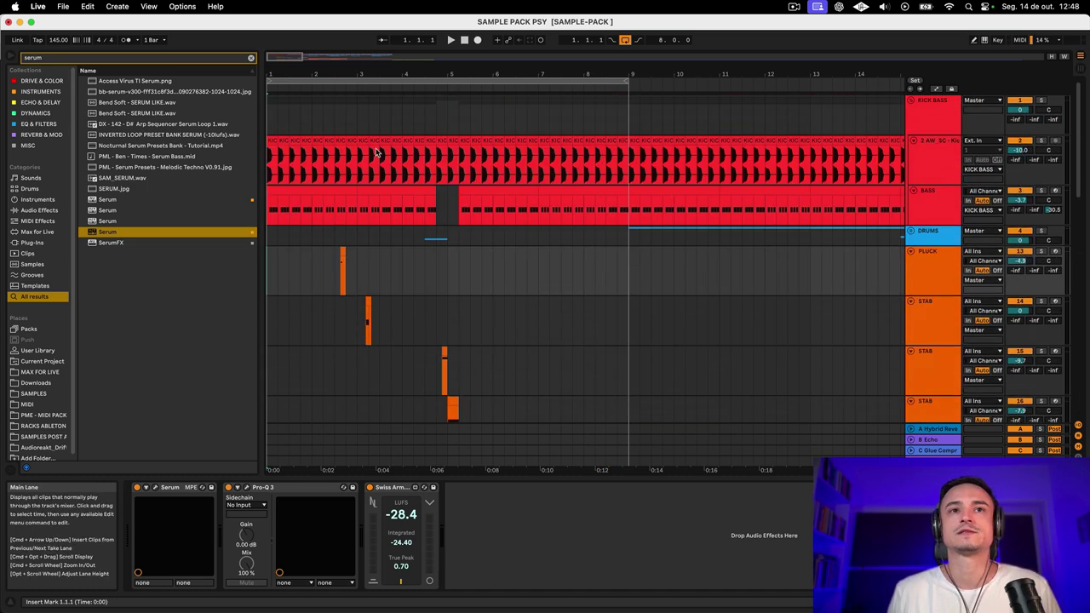
{"action": "scroll", "coordinate": [375, 153], "scroll_direction": "down", "scroll_amount": 15}
{"action": "scroll", "coordinate": [375, 153], "scroll_direction": "up", "scroll_amount": 10}
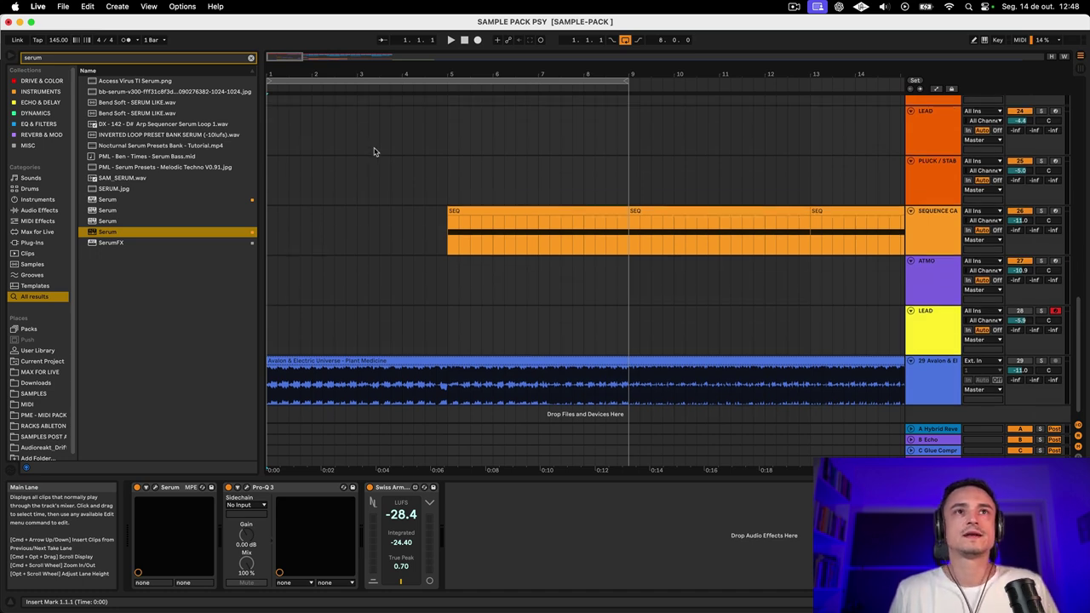
{"action": "scroll", "coordinate": [375, 151], "scroll_direction": "up", "scroll_amount": 5}
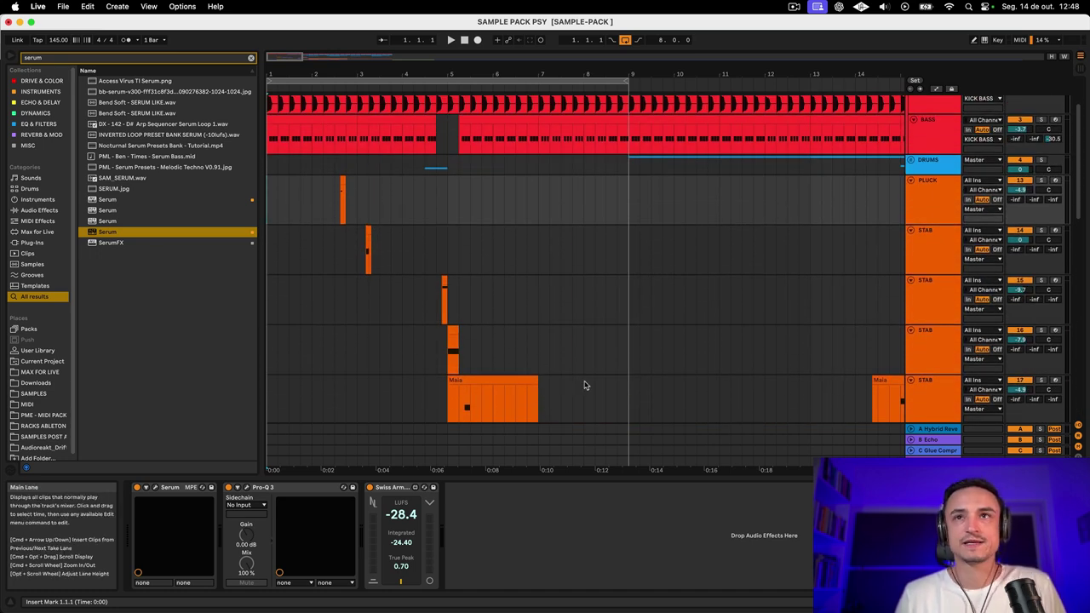
Step: Step through the PLUCK track and the STAB tracks below it, selecting them down to track 17
{"action": "left_click", "coordinate": [923, 207]}
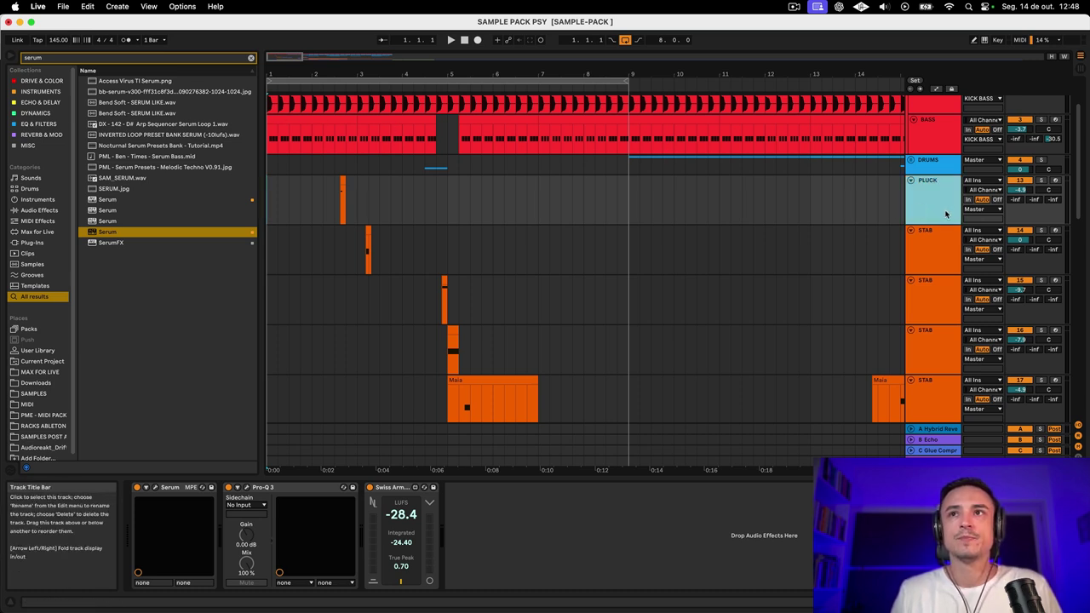
{"action": "left_click", "coordinate": [940, 269]}
{"action": "left_click", "coordinate": [936, 347]}
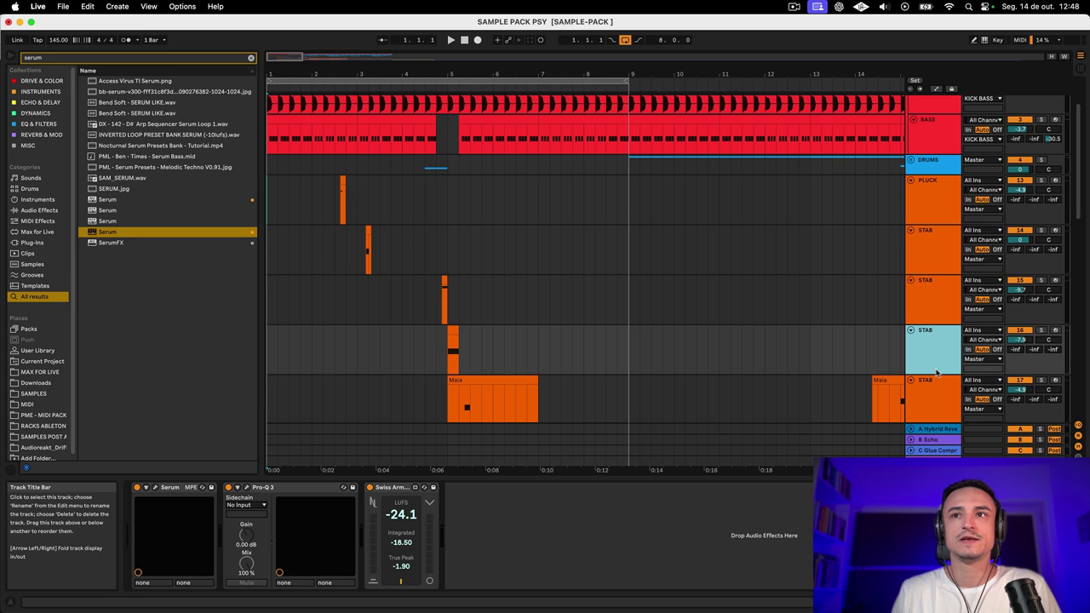
{"action": "key", "text": "Down"}
{"action": "scroll", "coordinate": [742, 348], "scroll_direction": "down", "scroll_amount": 1}
{"action": "scroll", "coordinate": [745, 351], "scroll_direction": "up", "scroll_amount": 1}
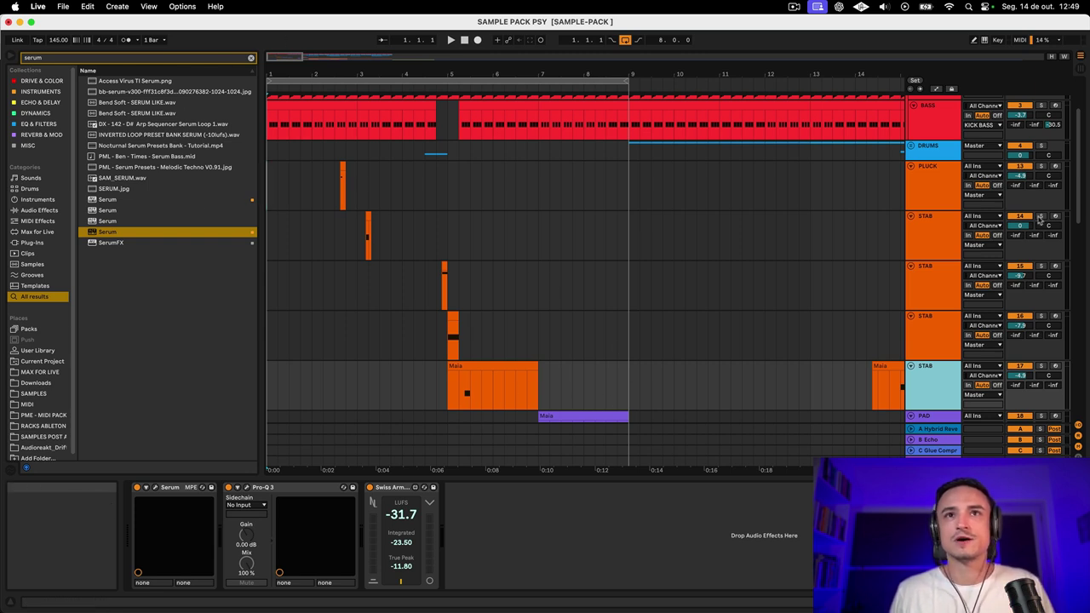
Step: Play the eight-bar loop from bar 1, following the stab, pad and sequence clips across the tracks
{"action": "key", "text": "space"}
{"action": "scroll", "coordinate": [810, 224], "scroll_direction": "down", "scroll_amount": 5}
{"action": "scroll", "coordinate": [810, 224], "scroll_direction": "down", "scroll_amount": 5}
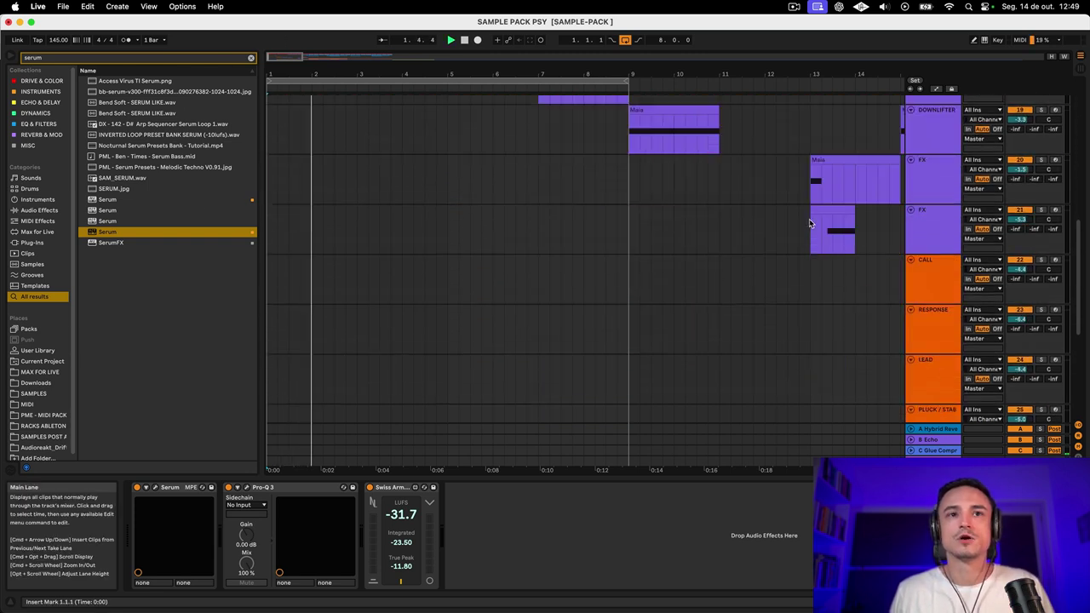
{"action": "scroll", "coordinate": [810, 224], "scroll_direction": "up", "scroll_amount": 8}
{"action": "scroll", "coordinate": [810, 224], "scroll_direction": "up", "scroll_amount": 3}
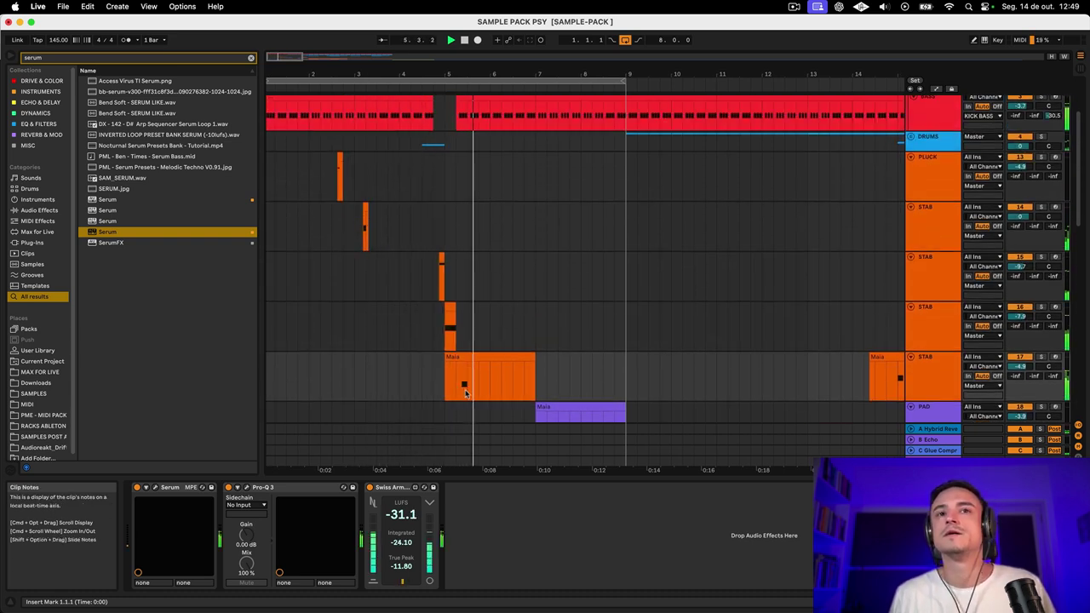
{"action": "scroll", "coordinate": [469, 377], "scroll_direction": "down", "scroll_amount": 3}
{"action": "scroll", "coordinate": [469, 375], "scroll_direction": "down", "scroll_amount": 10}
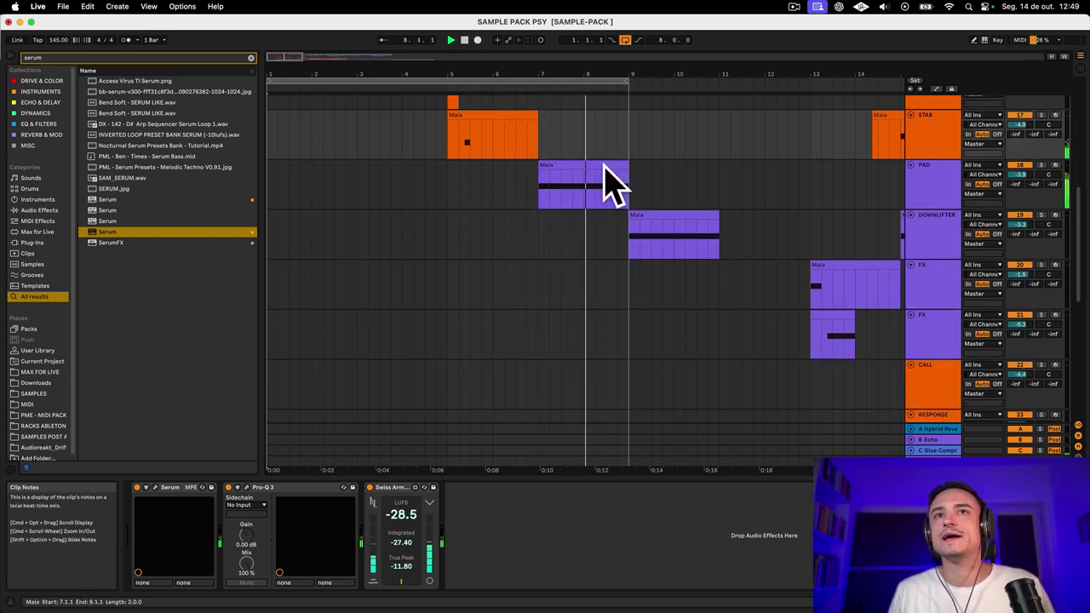
{"action": "scroll", "coordinate": [597, 180], "scroll_direction": "down", "scroll_amount": 12}
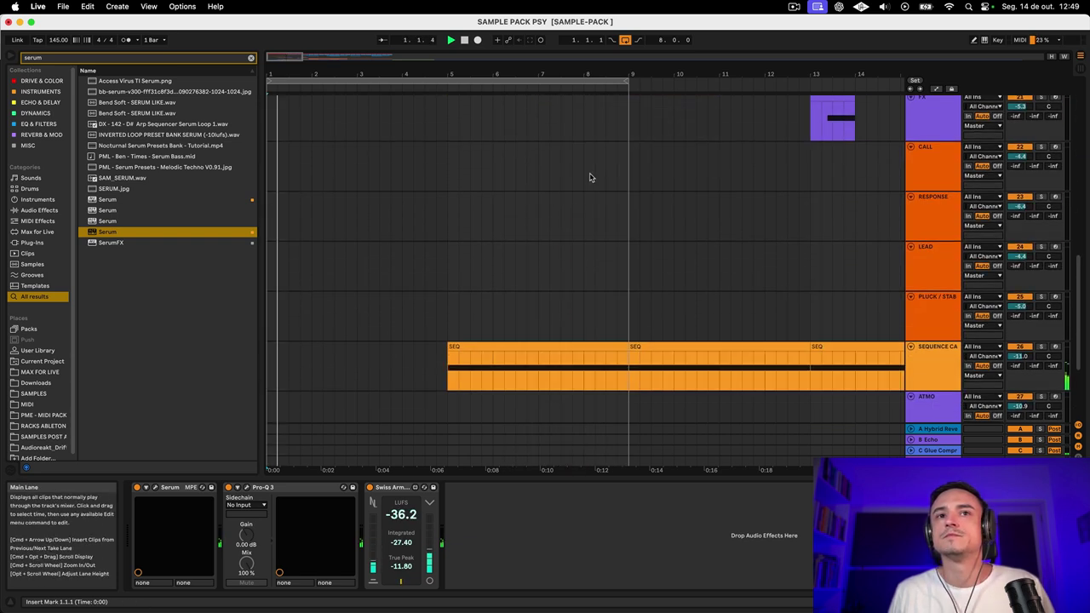
Step: Stop the playback, select the first SEQ clip at bar 5 and audition its sequence track in solo
{"action": "left_click", "coordinate": [556, 346]}
{"action": "key", "text": "space"}
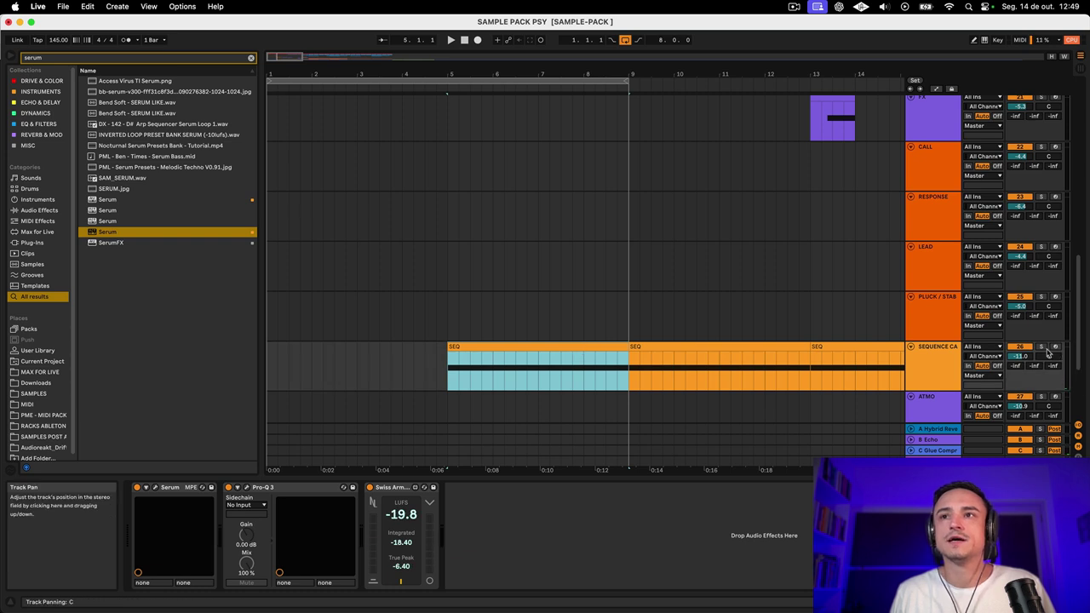
{"action": "left_click", "coordinate": [559, 346]}
{"action": "key", "text": "space"}
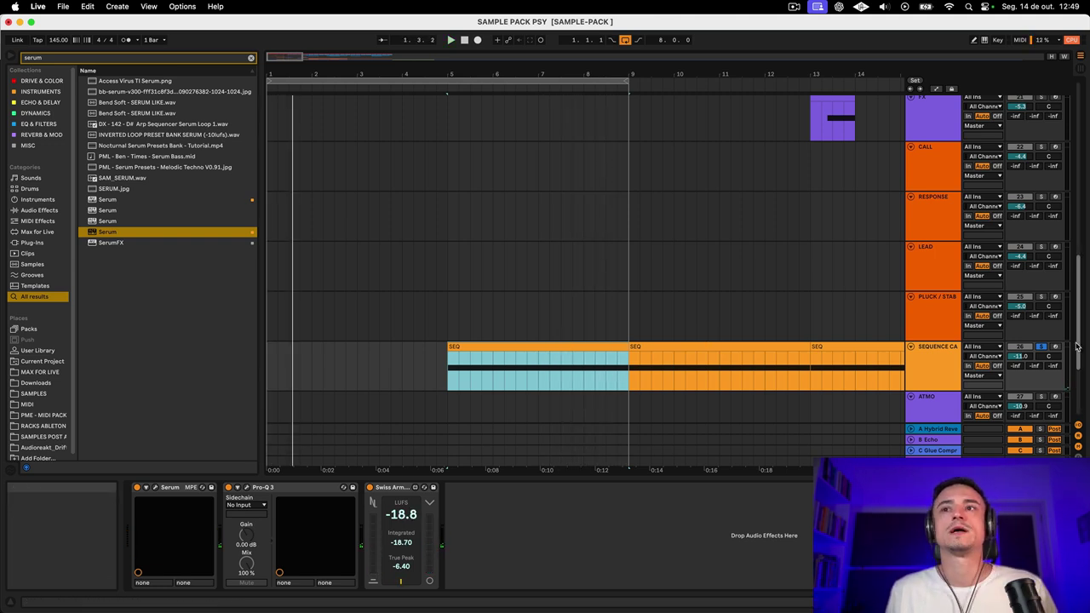
Step: Select the first SEQ clip at bar 5 and look over the tracks from KICK BASS down to the sequence
{"action": "left_click", "coordinate": [535, 346]}
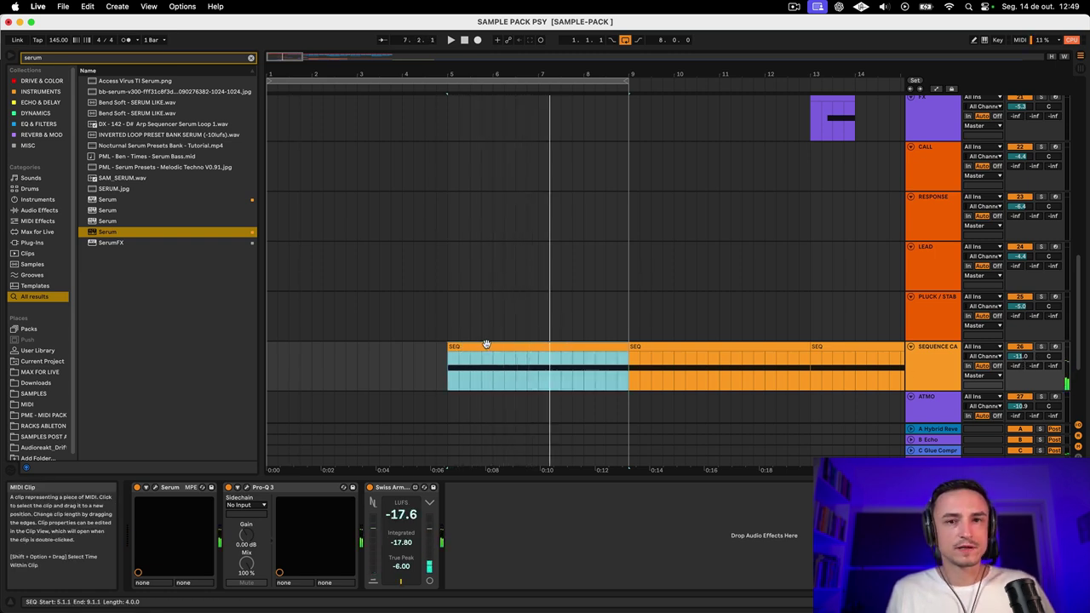
{"action": "scroll", "coordinate": [487, 346], "scroll_direction": "up", "scroll_amount": 2}
{"action": "scroll", "coordinate": [491, 341], "scroll_direction": "up", "scroll_amount": 10}
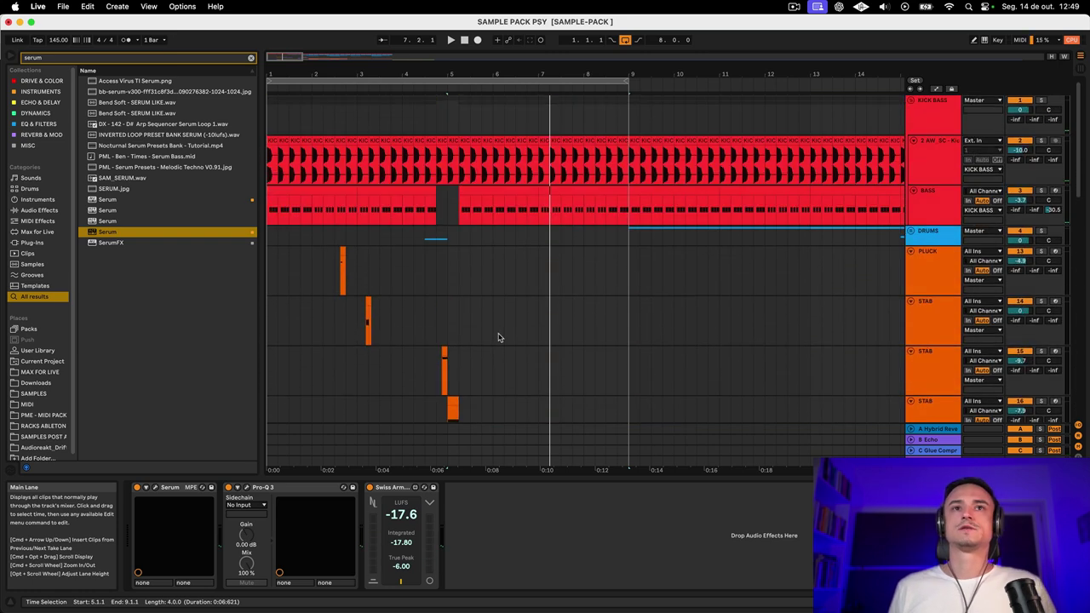
{"action": "scroll", "coordinate": [499, 335], "scroll_direction": "down", "scroll_amount": 15}
{"action": "scroll", "coordinate": [571, 344], "scroll_direction": "up", "scroll_amount": 15}
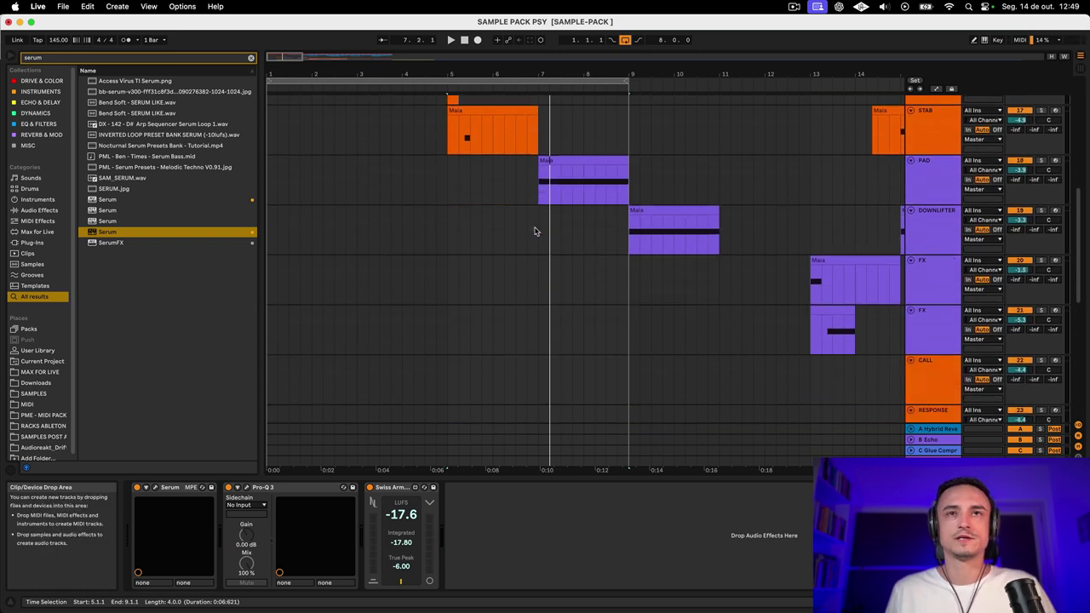
{"action": "scroll", "coordinate": [534, 231], "scroll_direction": "down", "scroll_amount": 8}
{"action": "scroll", "coordinate": [535, 231], "scroll_direction": "up", "scroll_amount": 12}
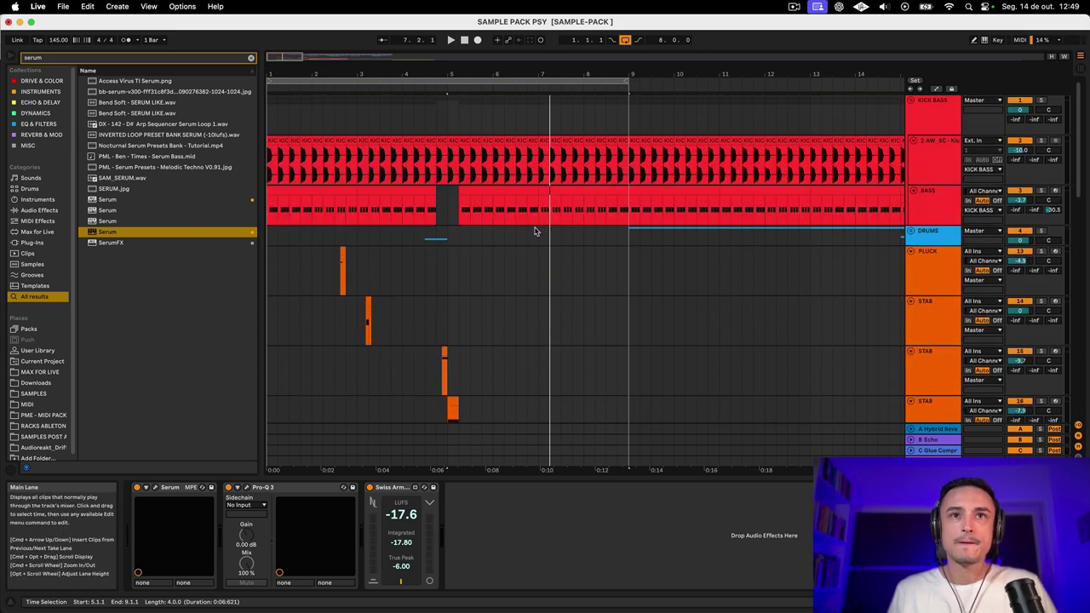
{"action": "scroll", "coordinate": [534, 230], "scroll_direction": "down", "scroll_amount": 5}
{"action": "scroll", "coordinate": [409, 182], "scroll_direction": "up", "scroll_amount": 6}
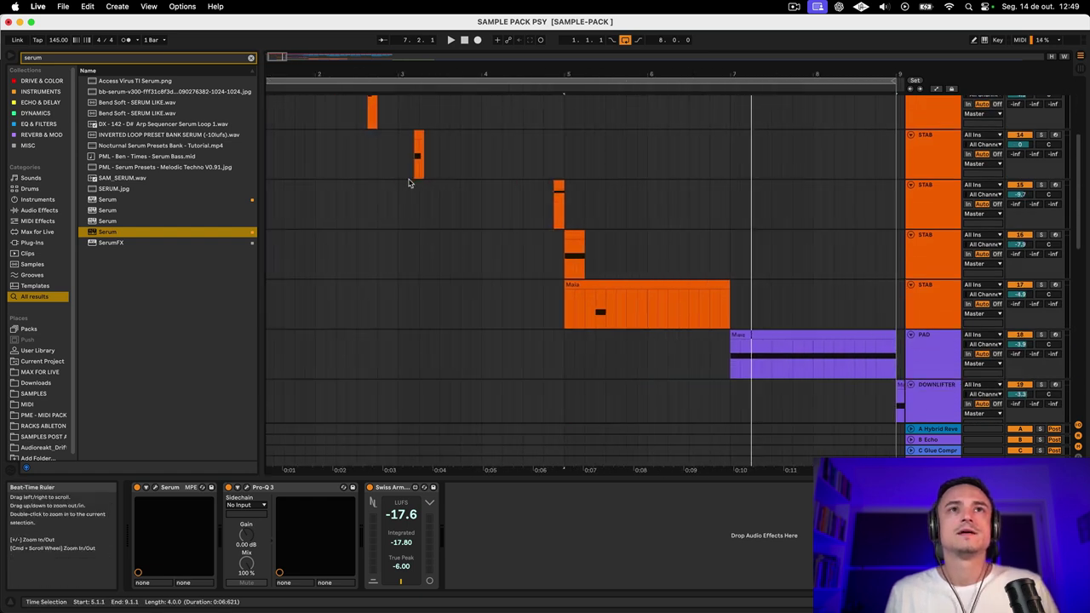
Step: Step through the PLUCK clip in bar 2 and the STAB clips on tracks 14 to 17, selecting each one
{"action": "scroll", "coordinate": [420, 265], "scroll_direction": "up", "scroll_amount": 3}
{"action": "left_click", "coordinate": [405, 190]}
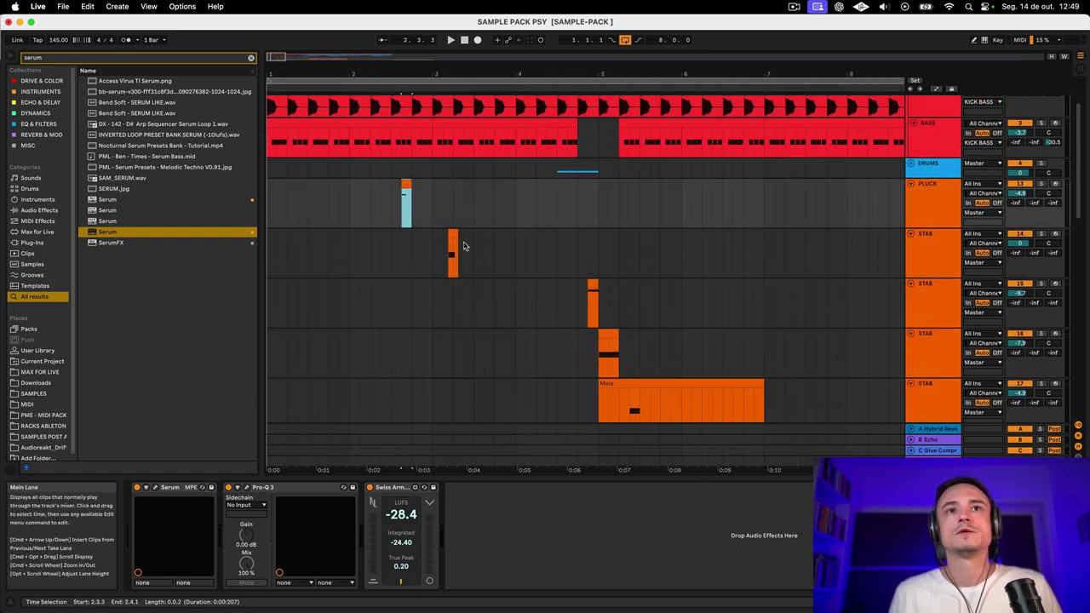
{"action": "left_click", "coordinate": [454, 247]}
{"action": "left_click", "coordinate": [593, 285]}
{"action": "left_click", "coordinate": [608, 358]}
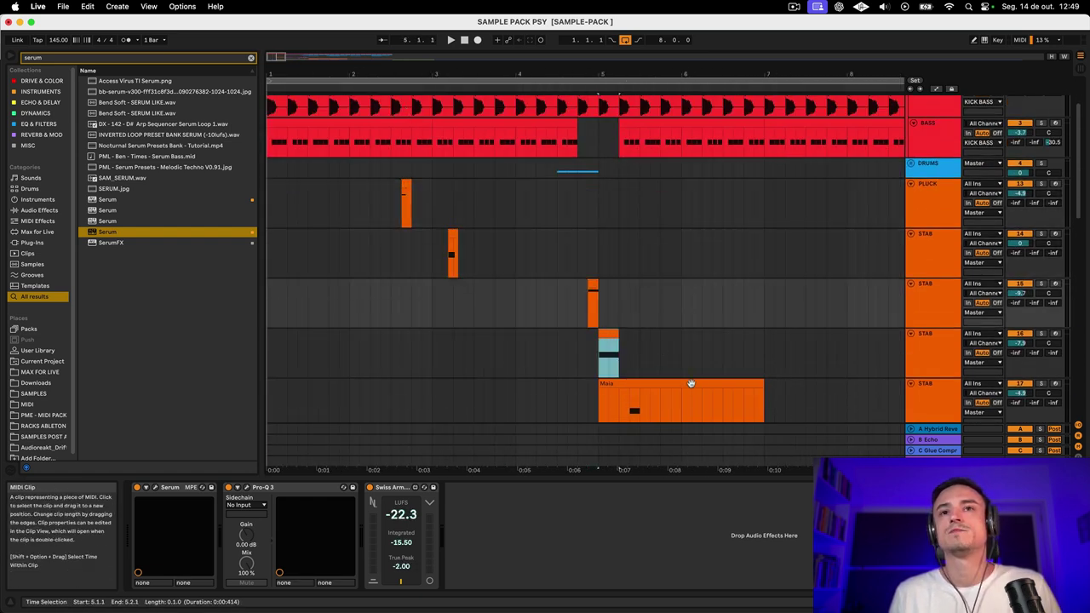
{"action": "left_click", "coordinate": [682, 392]}
{"action": "scroll", "coordinate": [681, 385], "scroll_direction": "down", "scroll_amount": 3}
{"action": "scroll", "coordinate": [682, 385], "scroll_direction": "down", "scroll_amount": 10}
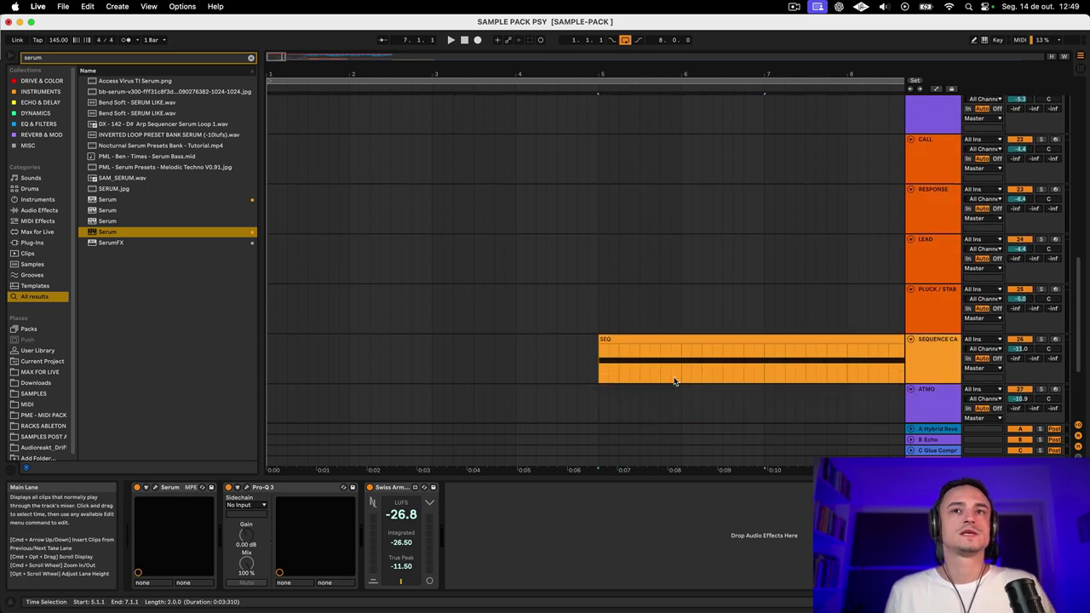
Step: Select the PLUCK track, place the insert marker at bar 1 and play the loop, following the pluck, stab and sequence clips
{"action": "scroll", "coordinate": [672, 379], "scroll_direction": "up", "scroll_amount": 15}
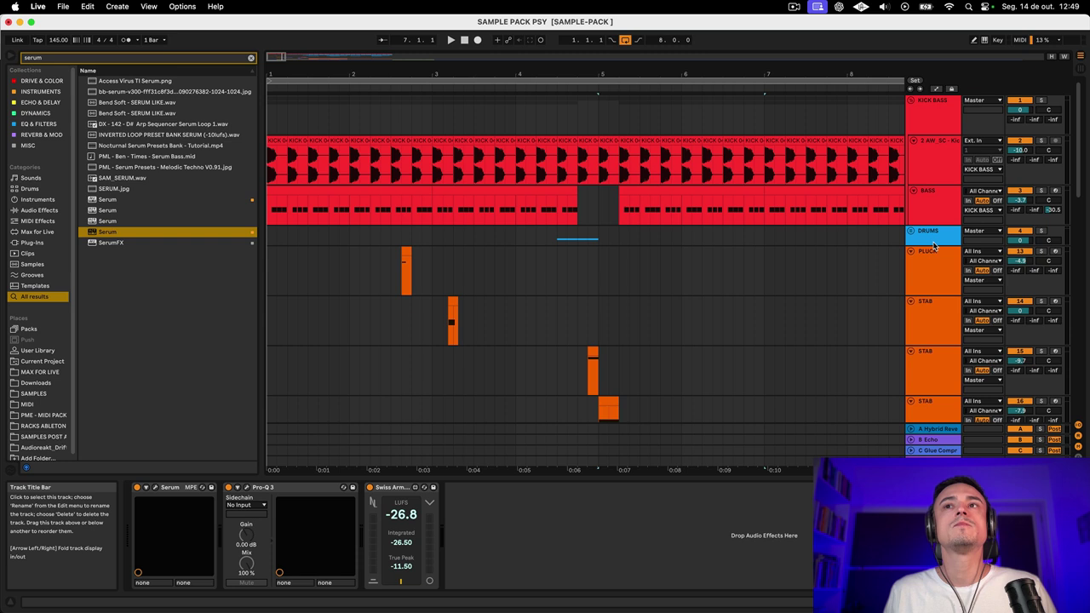
{"action": "left_click", "coordinate": [946, 278]}
{"action": "key", "text": "space"}
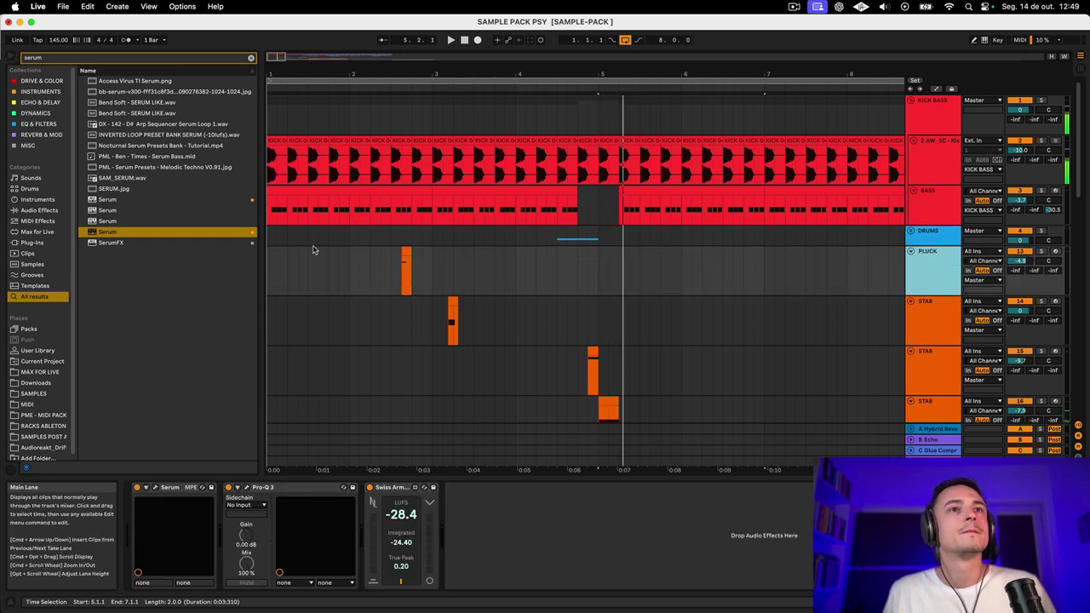
{"action": "left_click", "coordinate": [268, 276]}
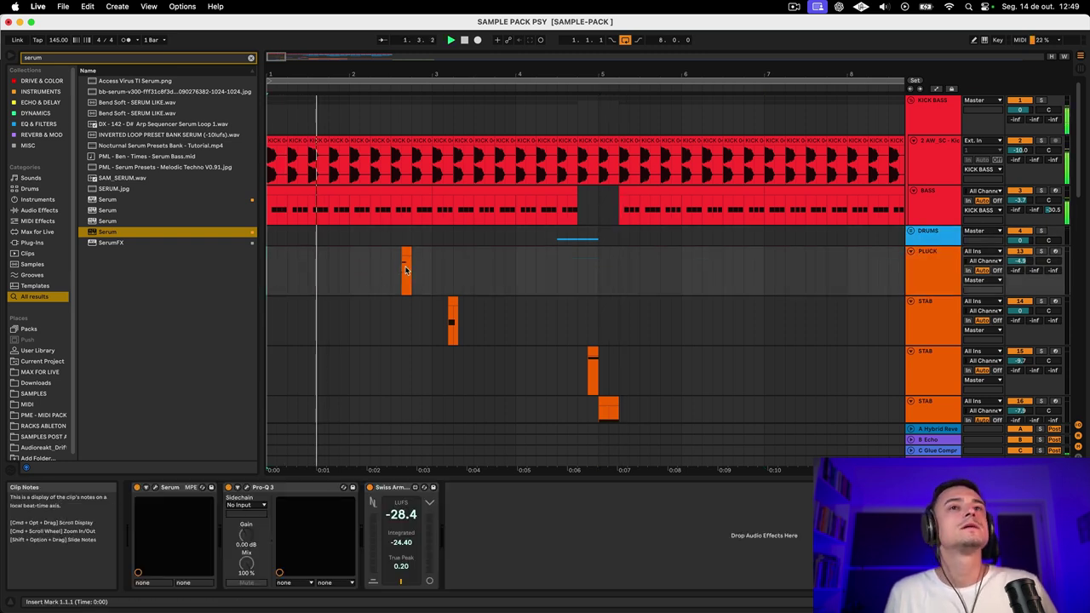
{"action": "scroll", "coordinate": [482, 280], "scroll_direction": "down", "scroll_amount": 10}
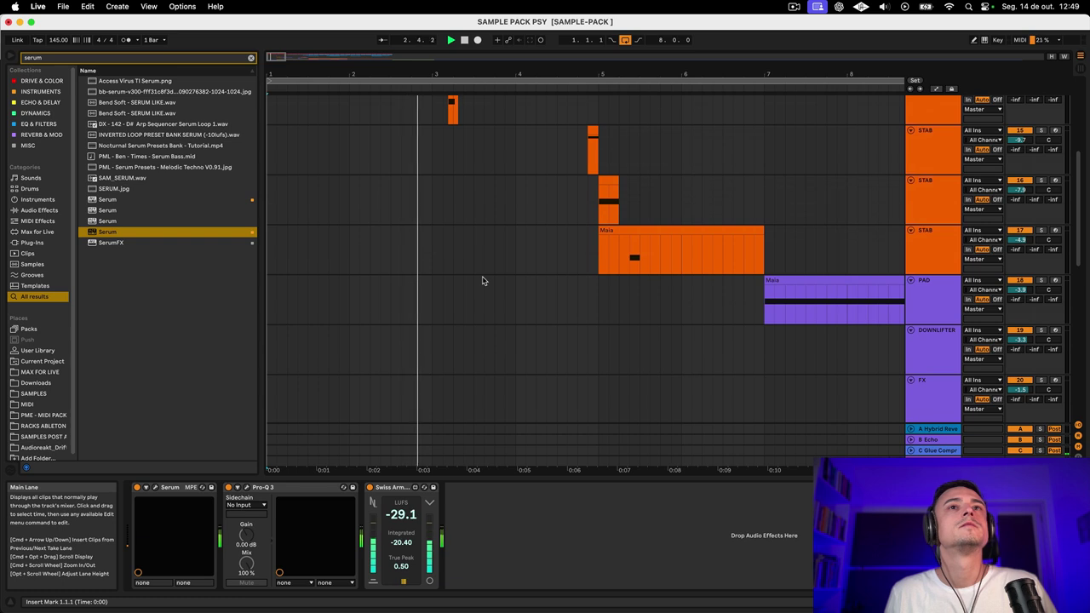
{"action": "scroll", "coordinate": [482, 281], "scroll_direction": "up", "scroll_amount": 8}
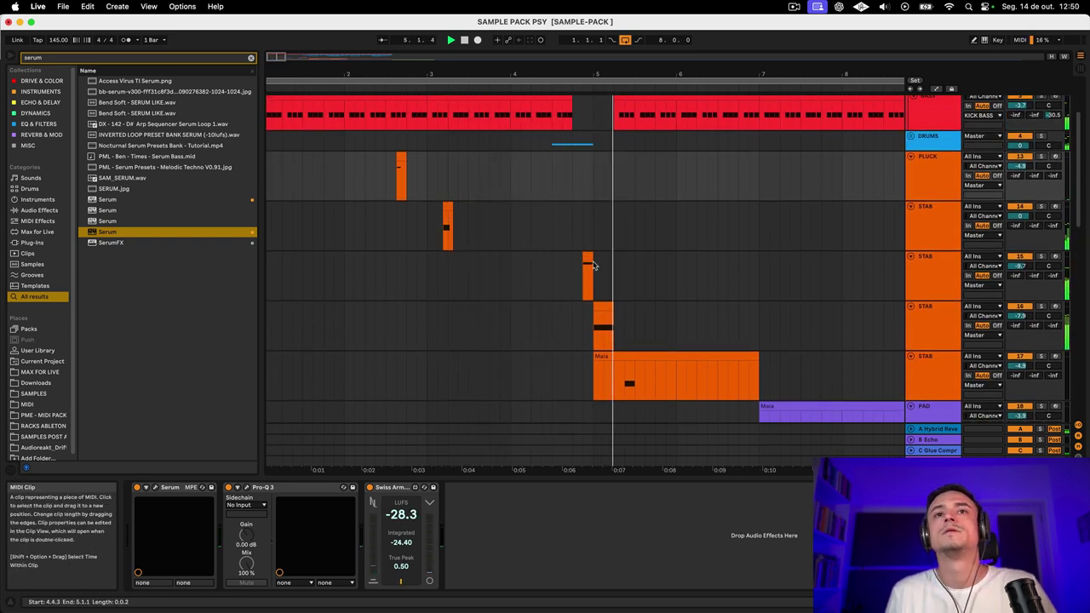
{"action": "scroll", "coordinate": [632, 365], "scroll_direction": "down", "scroll_amount": 15}
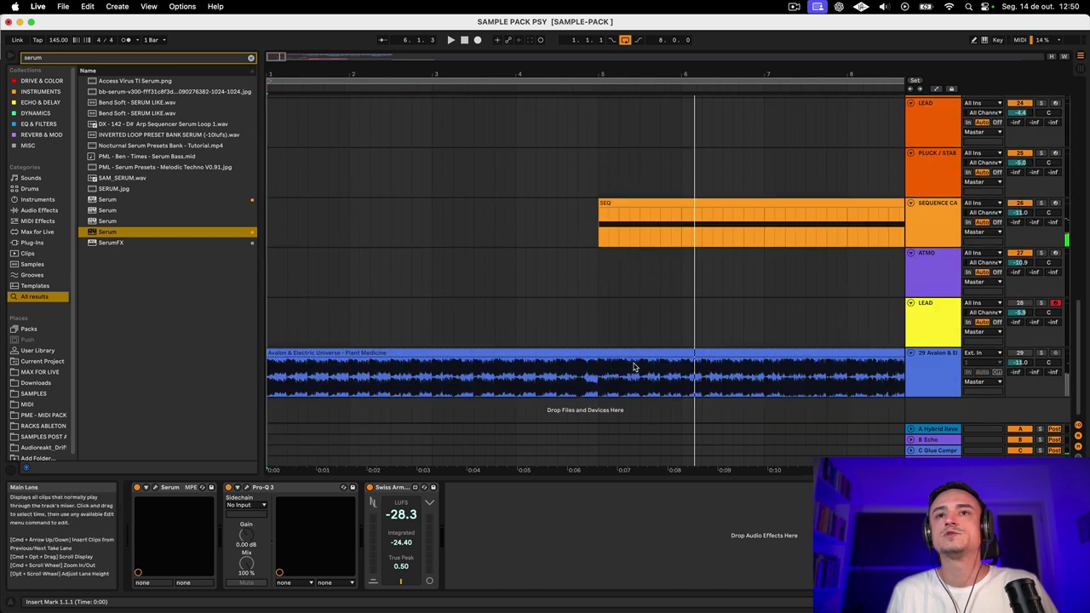
Step: Examine the clips on all tracks up to bar 25 and select the PAD clip at bar 7
{"action": "key", "text": "minus"}
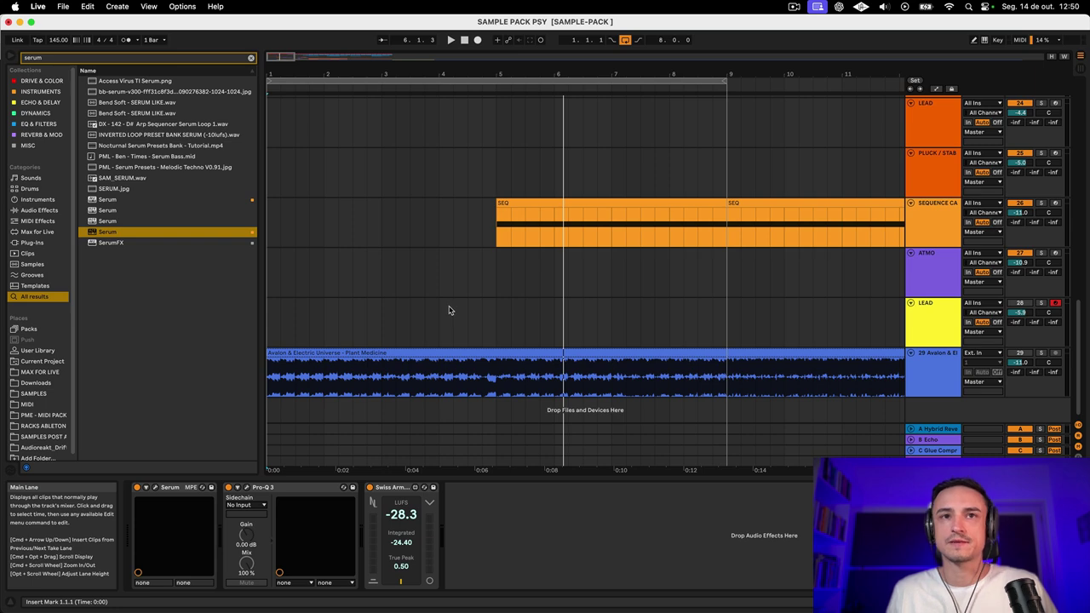
{"action": "left_click_drag", "start_coordinate": [545, 70], "coordinate": [545, 51]}
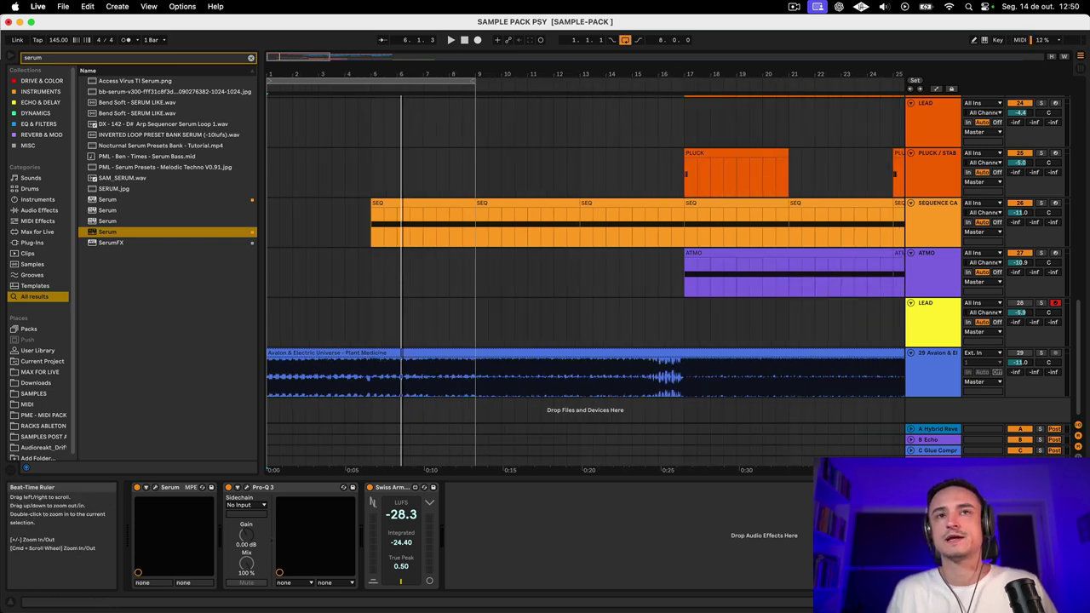
{"action": "scroll", "coordinate": [409, 249], "scroll_direction": "up", "scroll_amount": 5}
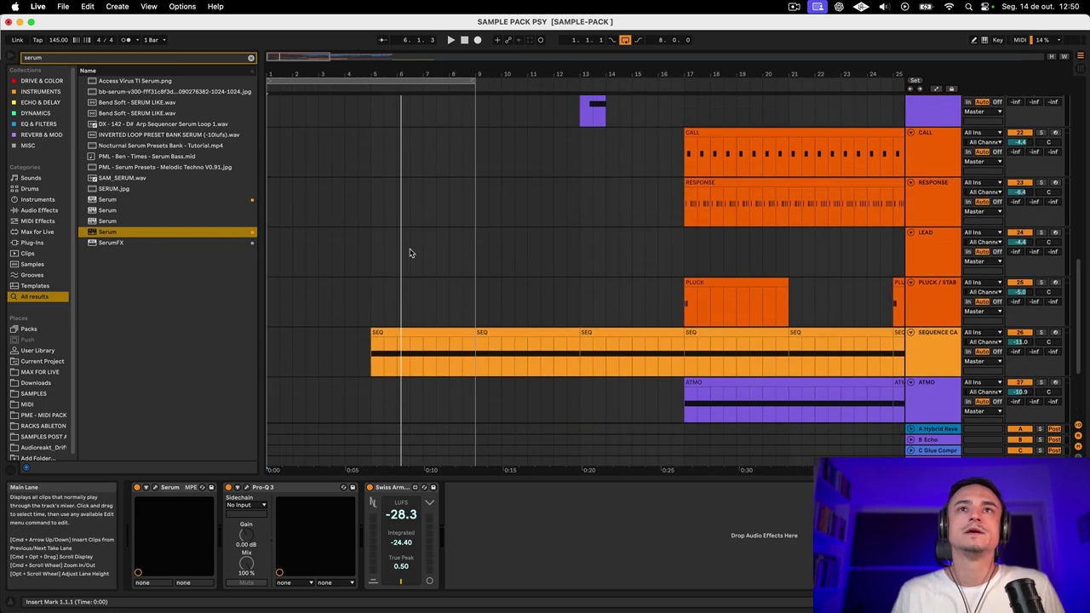
{"action": "scroll", "coordinate": [409, 252], "scroll_direction": "up", "scroll_amount": 2}
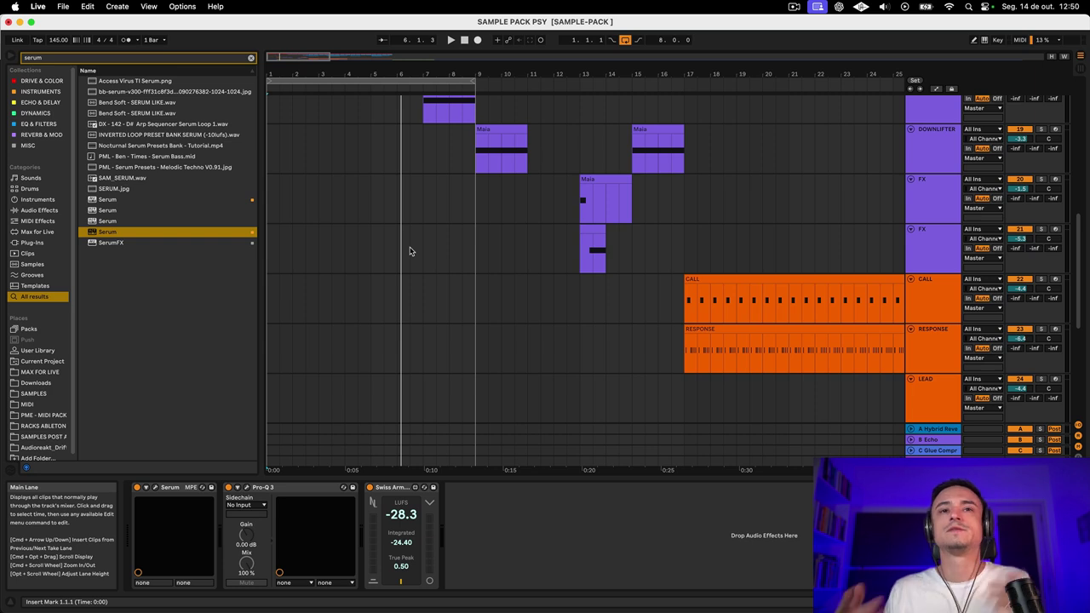
{"action": "scroll", "coordinate": [410, 249], "scroll_direction": "up", "scroll_amount": 8}
{"action": "scroll", "coordinate": [425, 256], "scroll_direction": "down", "scroll_amount": 5}
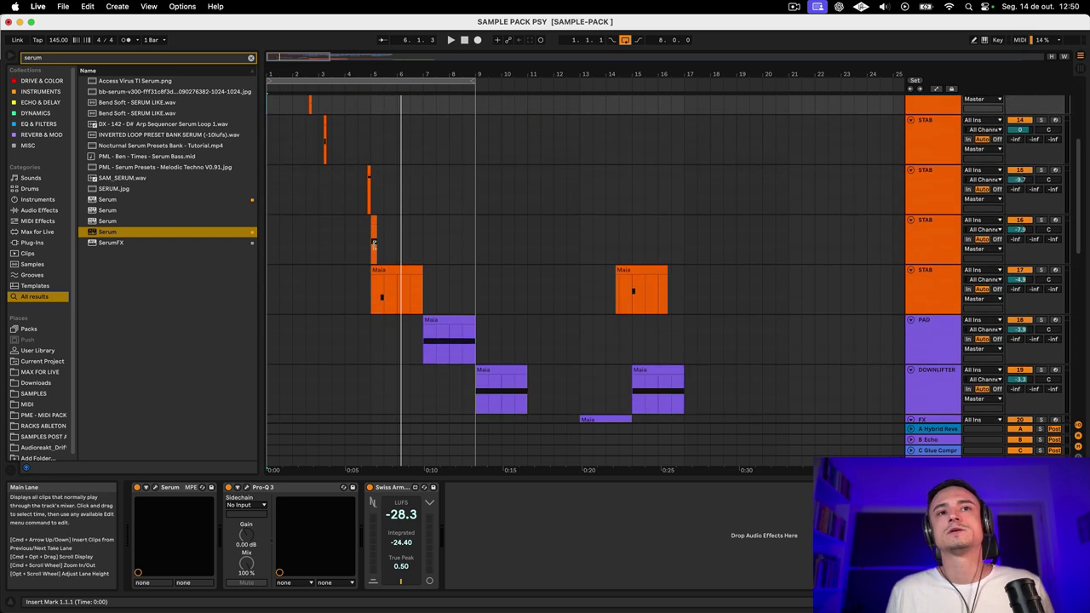
{"action": "scroll", "coordinate": [460, 264], "scroll_direction": "up", "scroll_amount": 1}
{"action": "left_click", "coordinate": [473, 269]}
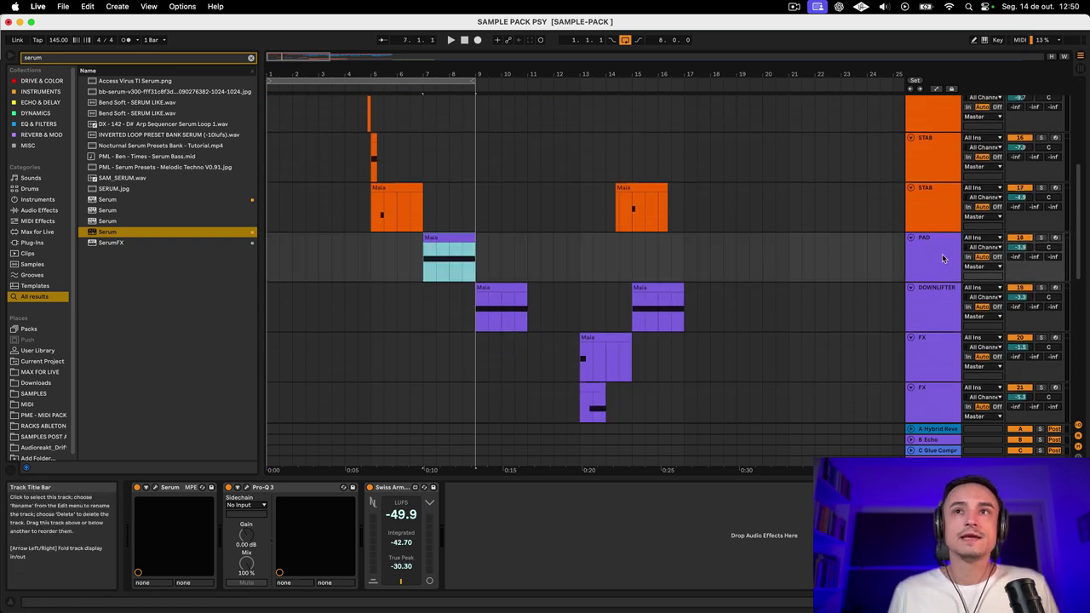
Step: Select in turn the track 15 STAB clip just before bar 5, the track 17 STAB clip at bar 5 and the PAD clip
{"action": "scroll", "coordinate": [388, 258], "scroll_direction": "up", "scroll_amount": 4}
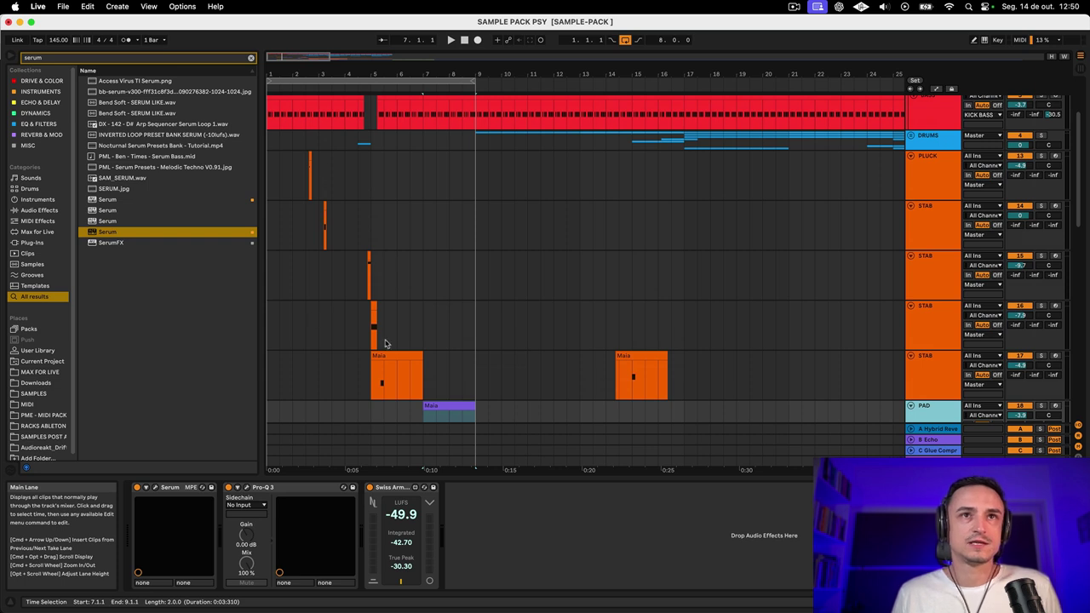
{"action": "scroll", "coordinate": [581, 226], "scroll_direction": "up", "scroll_amount": 10}
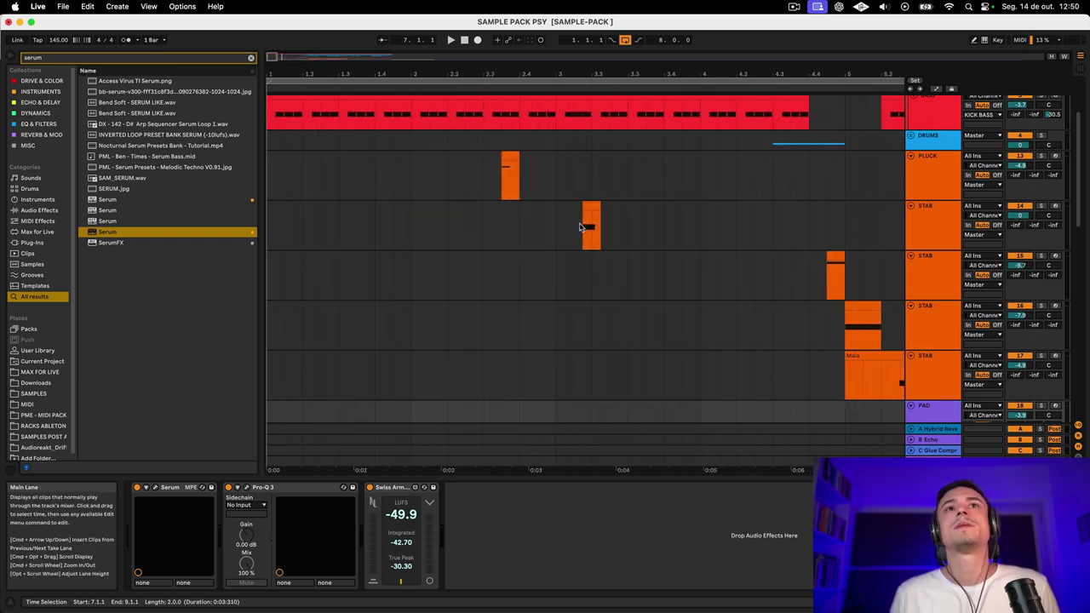
{"action": "scroll", "coordinate": [621, 227], "scroll_direction": "right", "scroll_amount": 3}
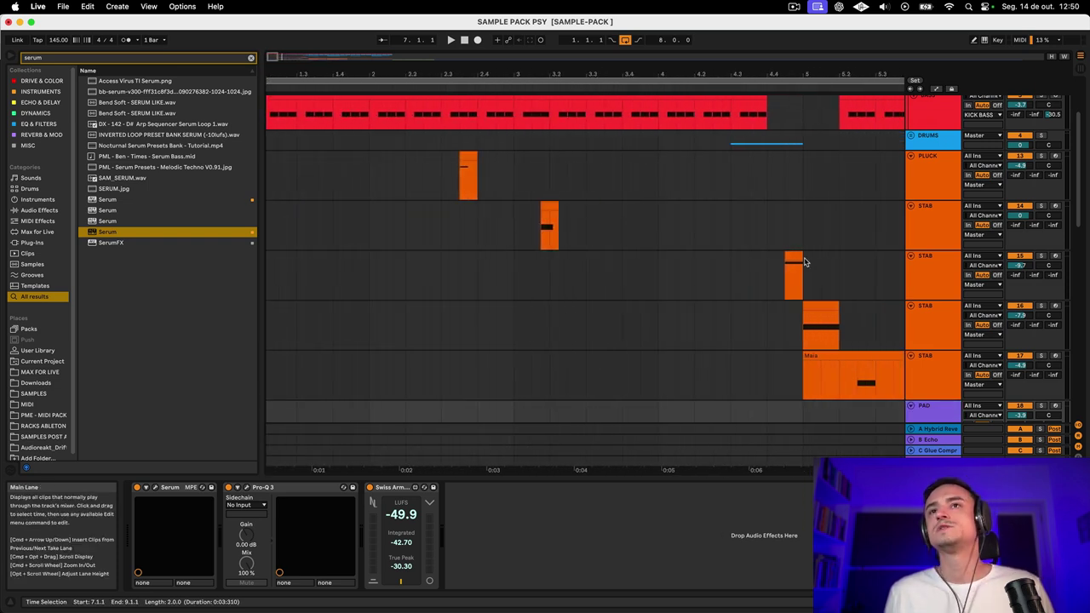
{"action": "left_click", "coordinate": [801, 262]}
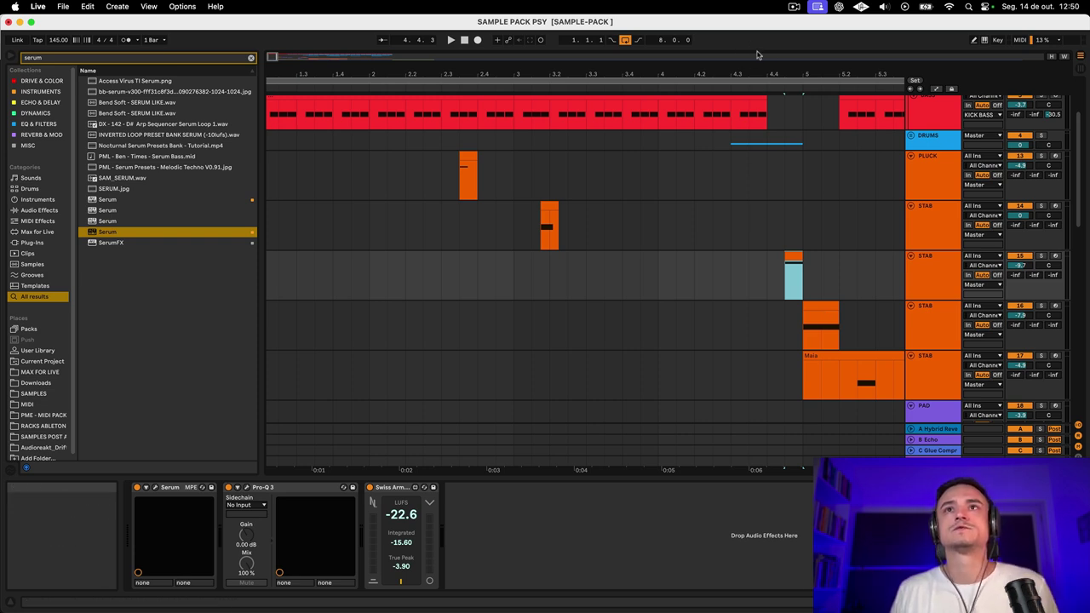
{"action": "scroll", "coordinate": [504, 386], "scroll_direction": "down", "scroll_amount": 5}
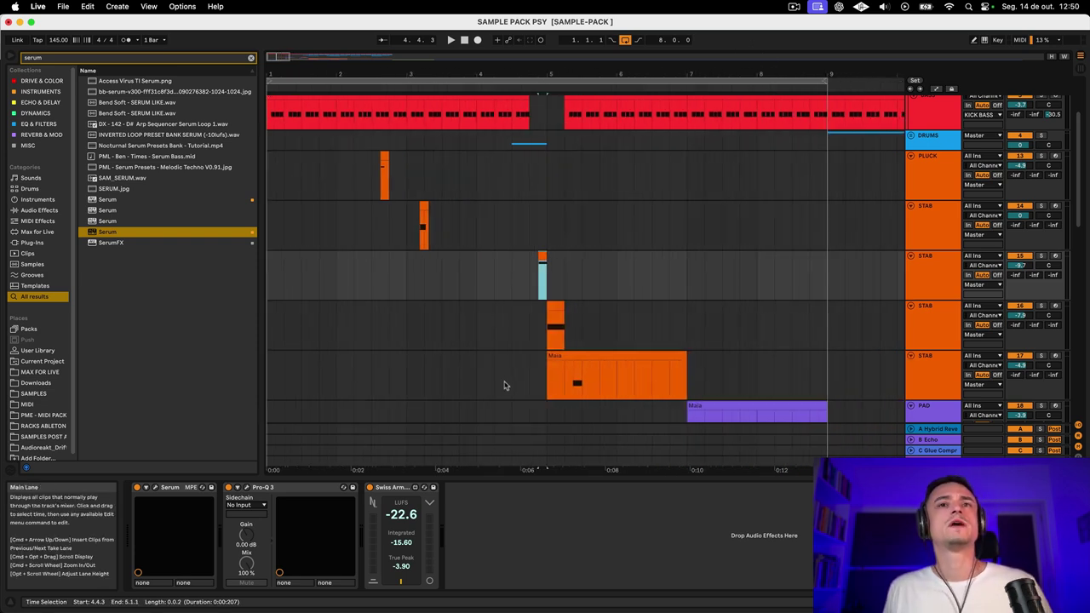
{"action": "left_click", "coordinate": [647, 356]}
{"action": "scroll", "coordinate": [637, 358], "scroll_direction": "down", "scroll_amount": 2}
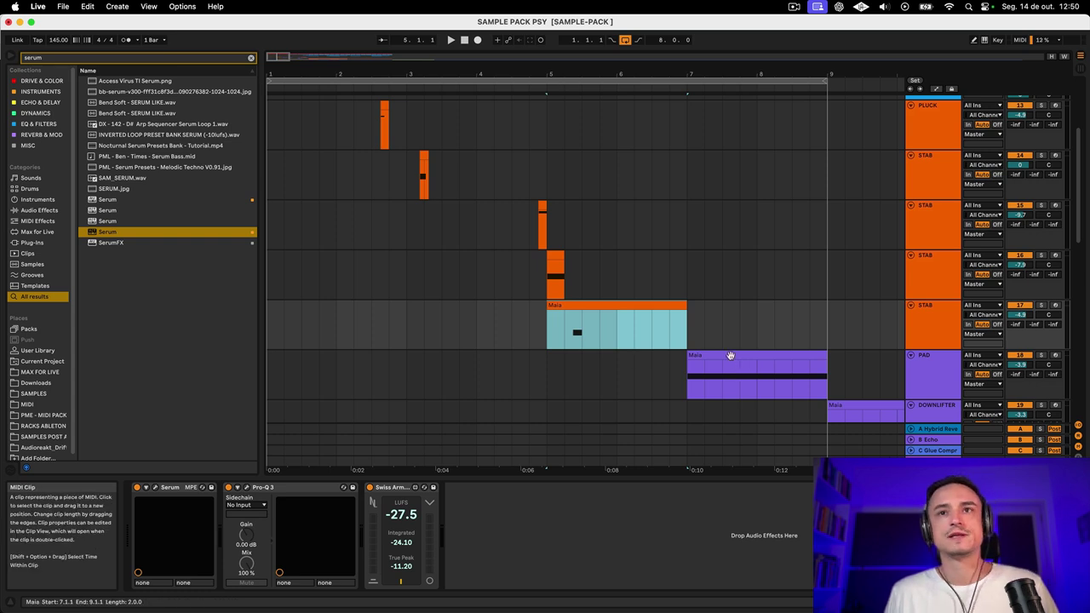
{"action": "left_click", "coordinate": [719, 379]}
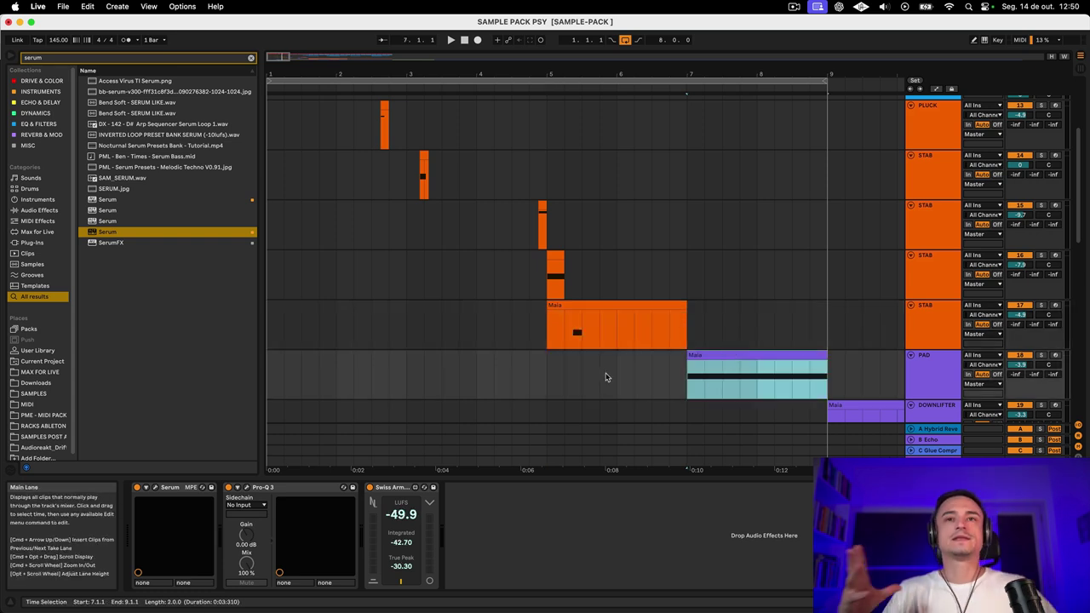
Step: Play the PAD clip from bar 7 and audition its track in solo
{"action": "key", "text": "space"}
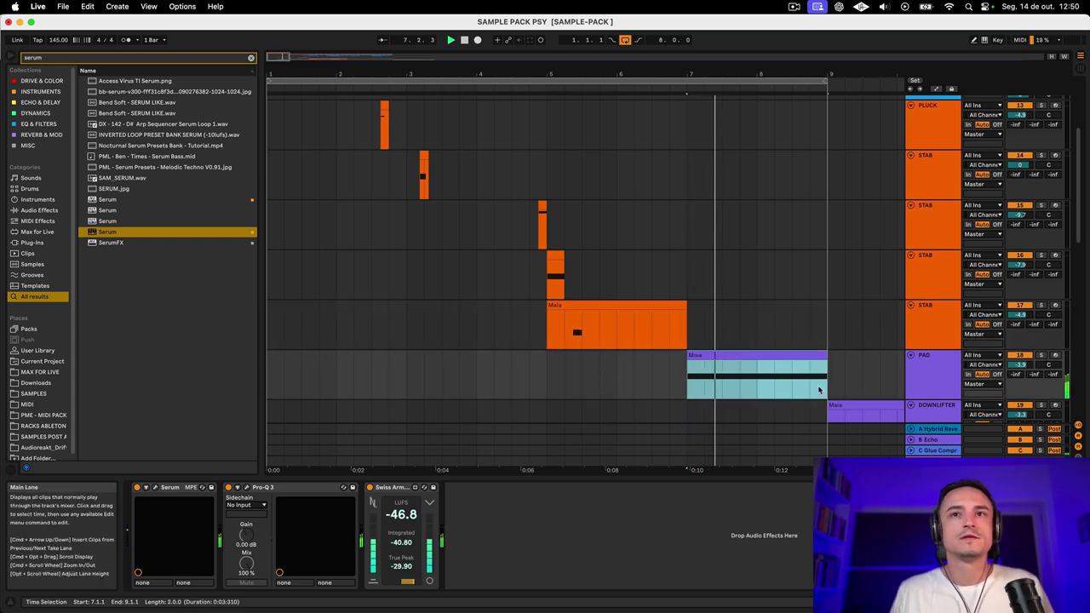
{"action": "left_click", "coordinate": [1041, 355]}
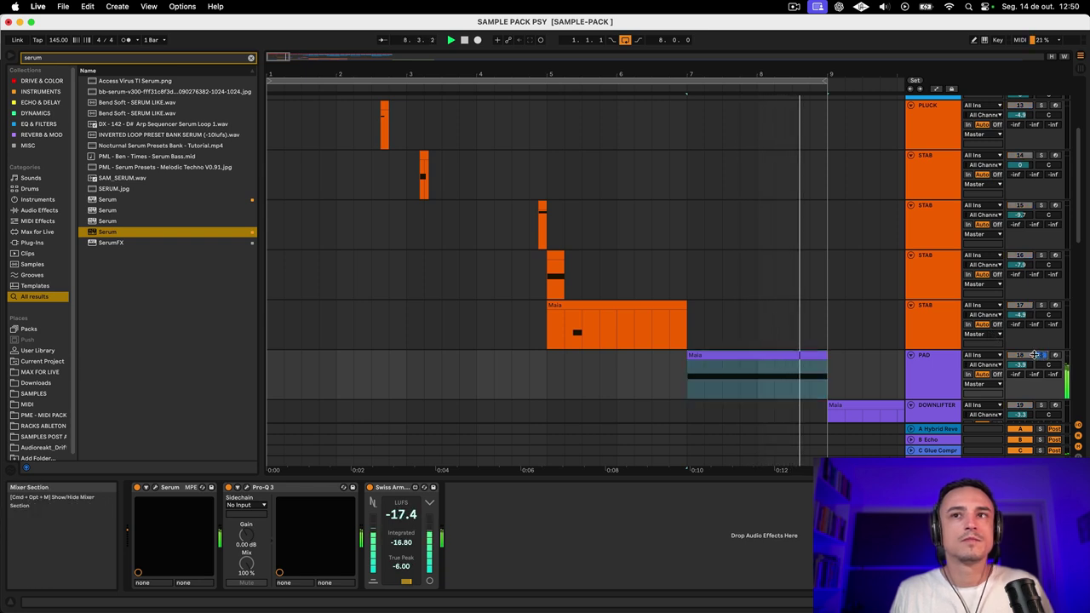
{"action": "scroll", "coordinate": [757, 377], "scroll_direction": "down", "scroll_amount": 2}
{"action": "scroll", "coordinate": [759, 377], "scroll_direction": "right", "scroll_amount": 3}
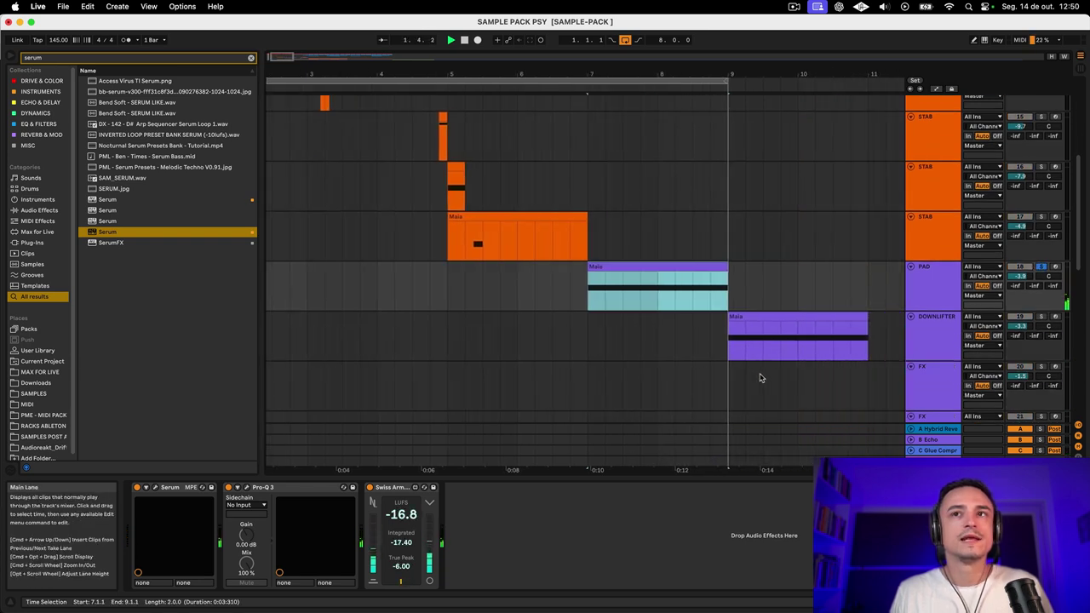
Step: Move the eight-bar loop to bars 9 to 17 and stop the playback
{"action": "key", "text": "minus"}
{"action": "left_click_drag", "start_coordinate": [402, 95], "coordinate": [642, 97]}
{"action": "scroll", "coordinate": [657, 197], "scroll_direction": "up", "scroll_amount": 4}
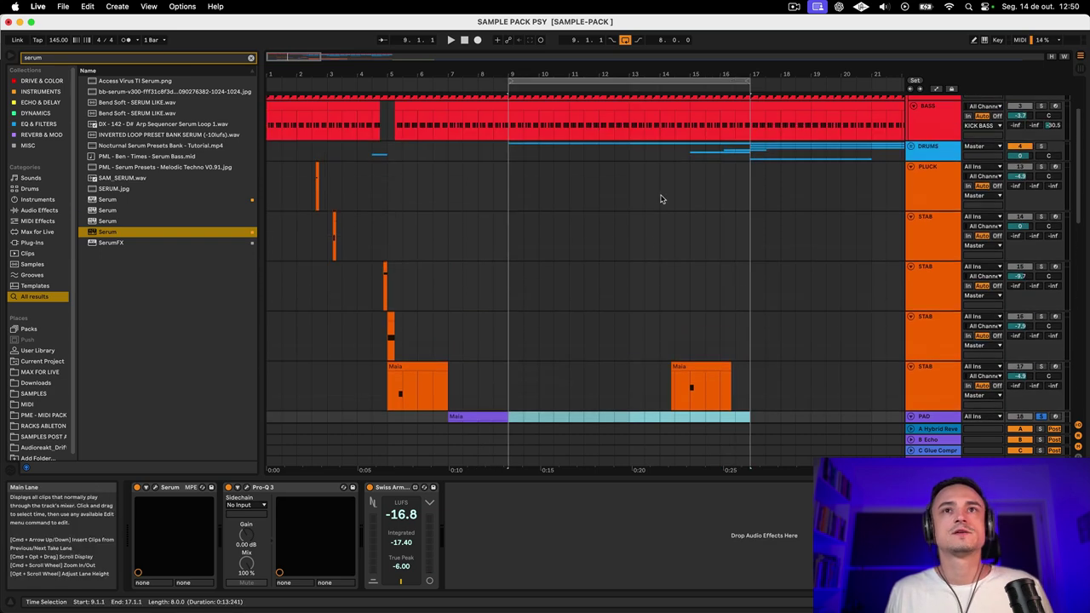
Step: Select the SEQ clip at bar 9 and solo its sequence track
{"action": "scroll", "coordinate": [660, 201], "scroll_direction": "down", "scroll_amount": 12}
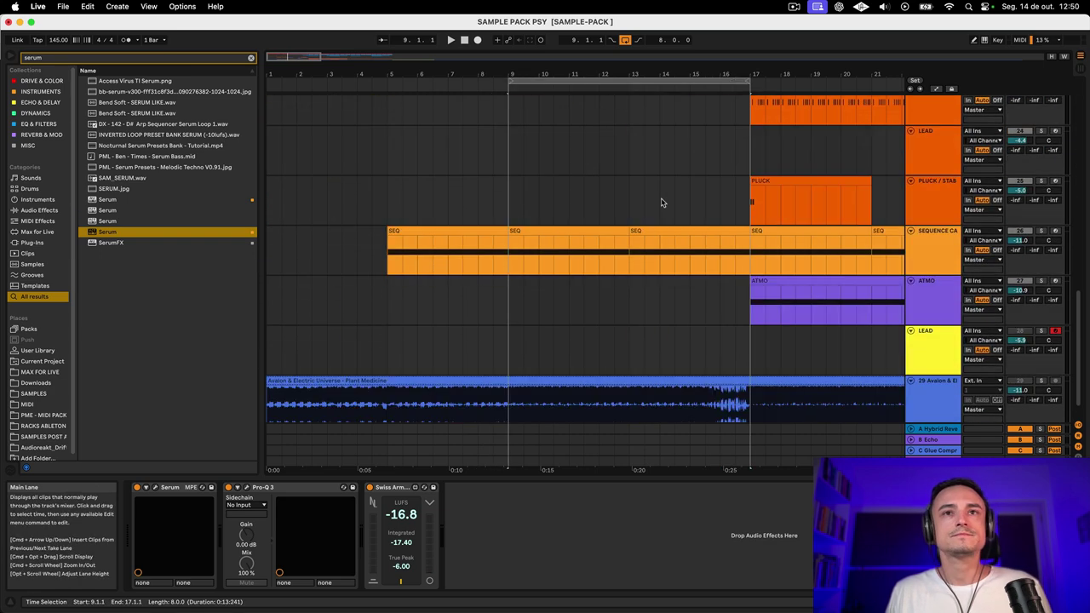
{"action": "left_click", "coordinate": [526, 231]}
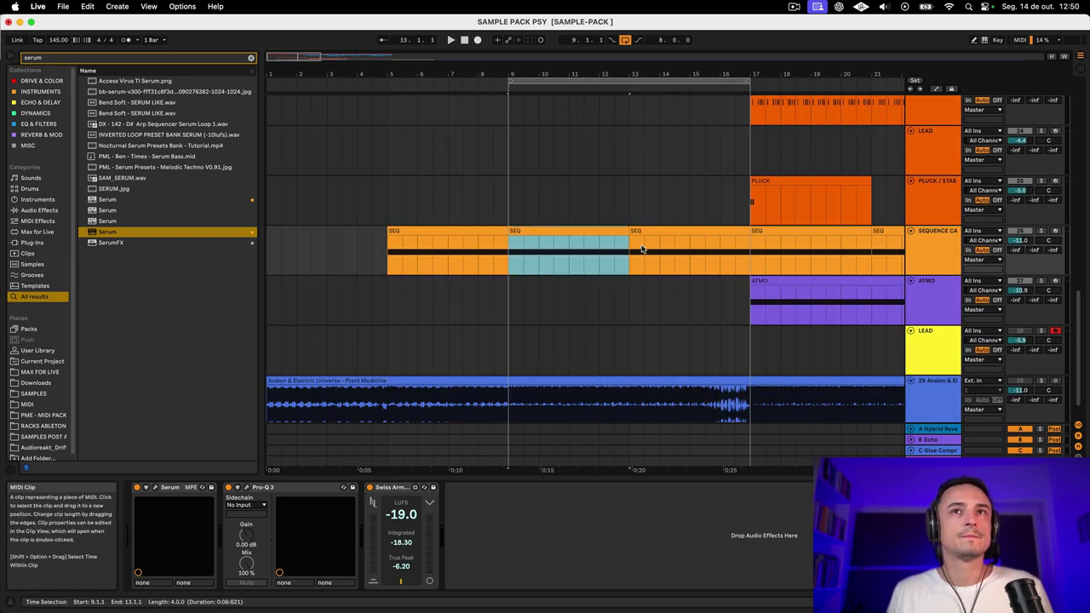
{"action": "left_click", "coordinate": [558, 241]}
{"action": "key", "text": "s"}
{"action": "left_click", "coordinate": [556, 231]}
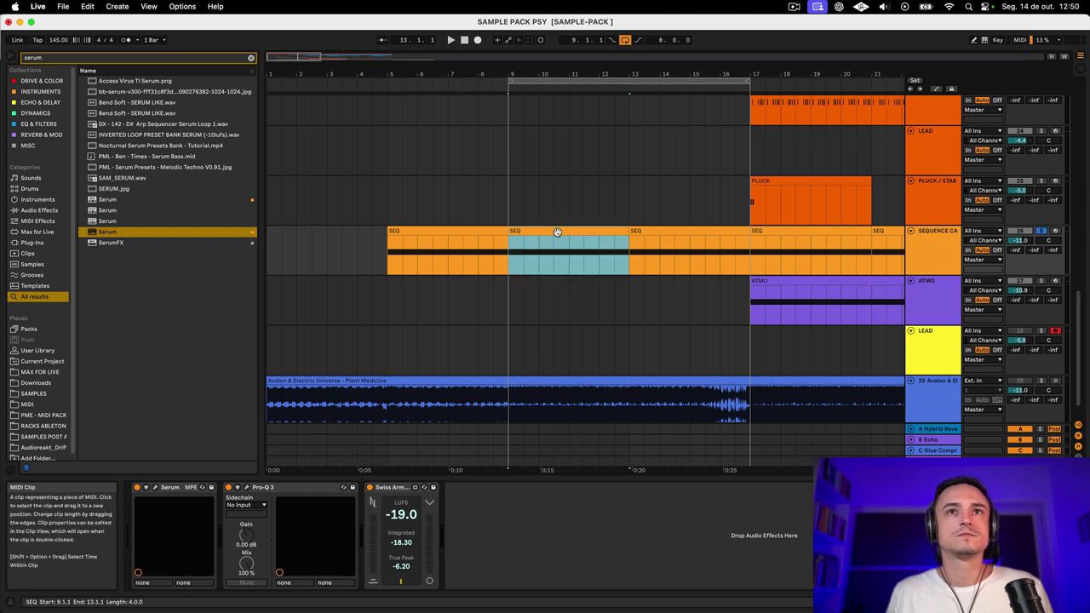
{"action": "scroll", "coordinate": [564, 241], "scroll_direction": "up", "scroll_amount": 2}
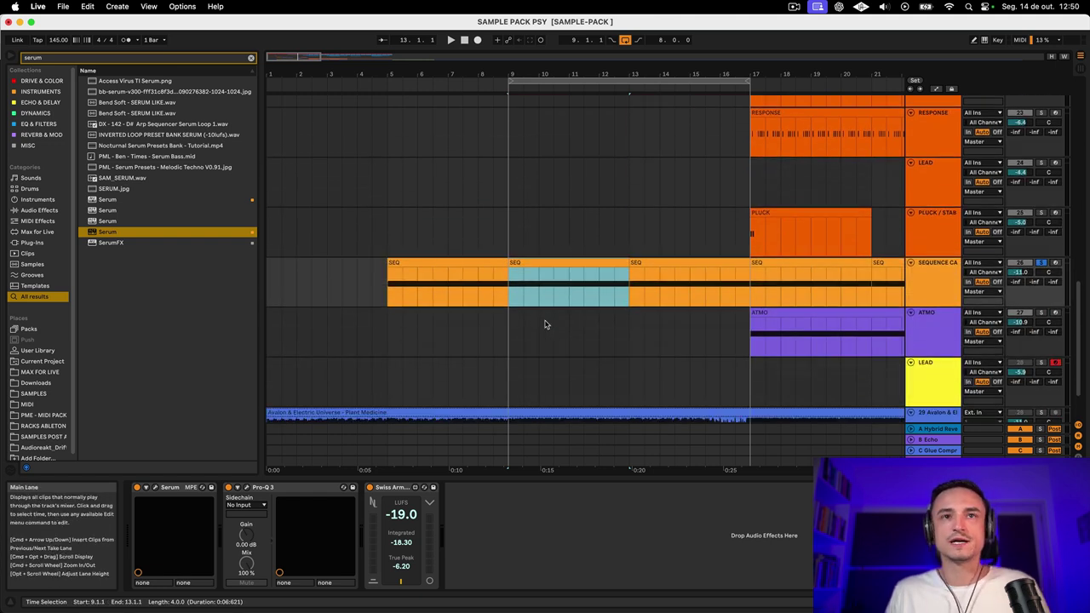
Step: Audition the soloed sequence track from bar 9, and solo the DOWNLIFTER track with its clip at bar 9 selected
{"action": "key", "text": "space"}
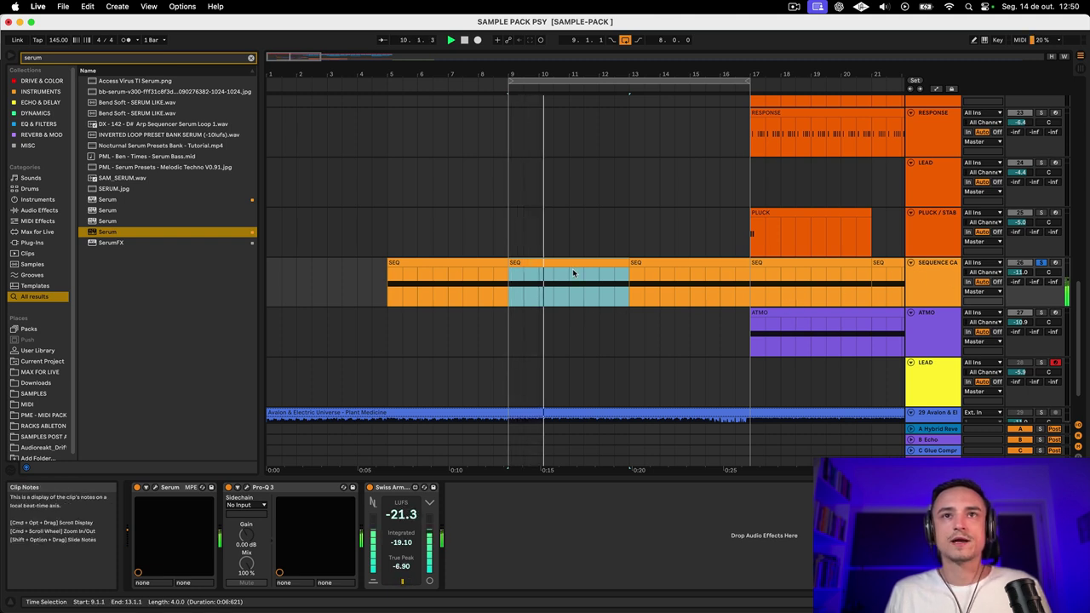
{"action": "scroll", "coordinate": [573, 273], "scroll_direction": "up", "scroll_amount": 5}
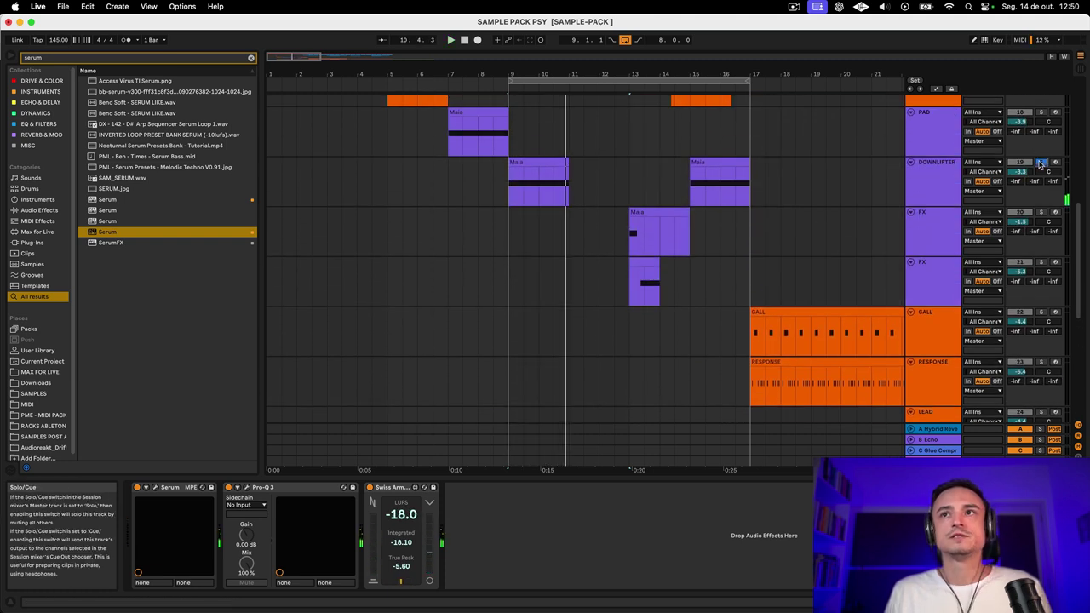
{"action": "left_click", "coordinate": [522, 162]}
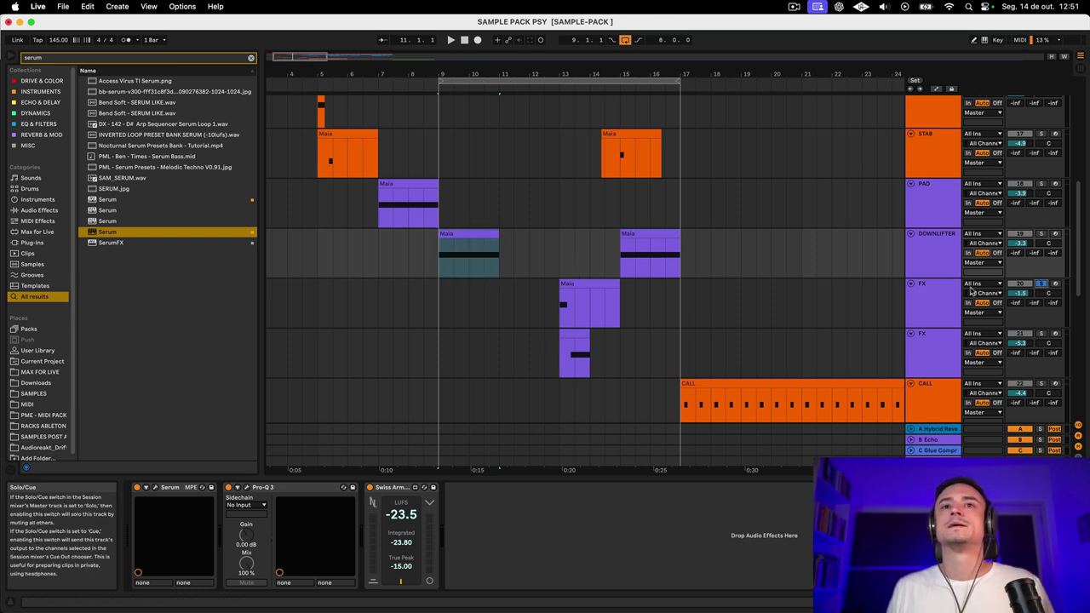
Step: Play the track 20 FX clip from bar 13 in solo and audition the track 21 FX in solo as well
{"action": "left_click", "coordinate": [583, 284]}
{"action": "key", "text": "space"}
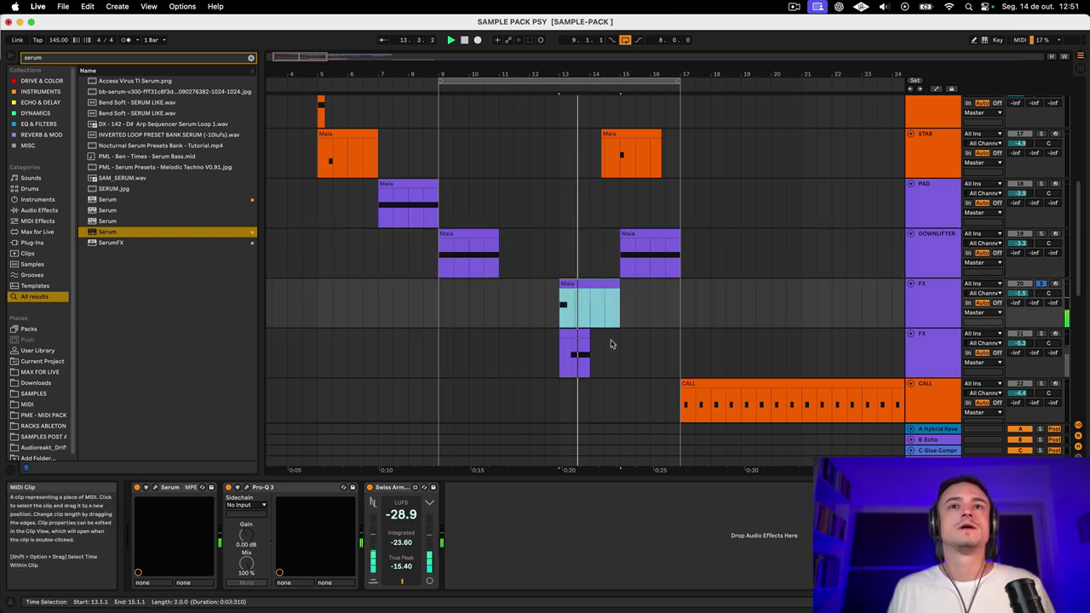
{"action": "left_click", "coordinate": [1043, 334]}
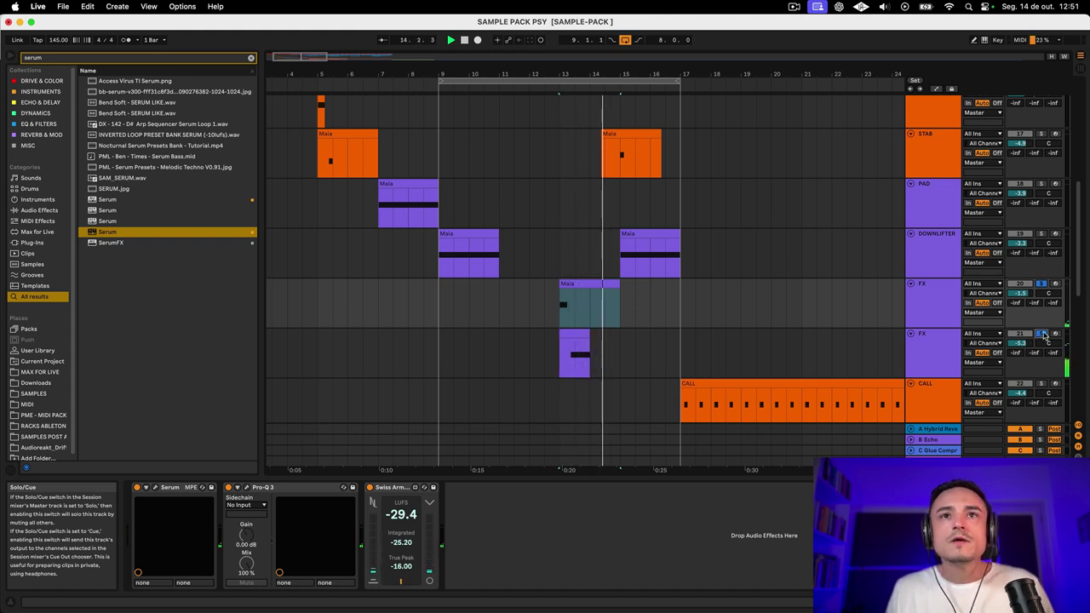
{"action": "left_click", "coordinate": [1043, 334]}
Step: Select the DOWNLIFTER track and audition the DRUMS group in solo
{"action": "left_click", "coordinate": [933, 247]}
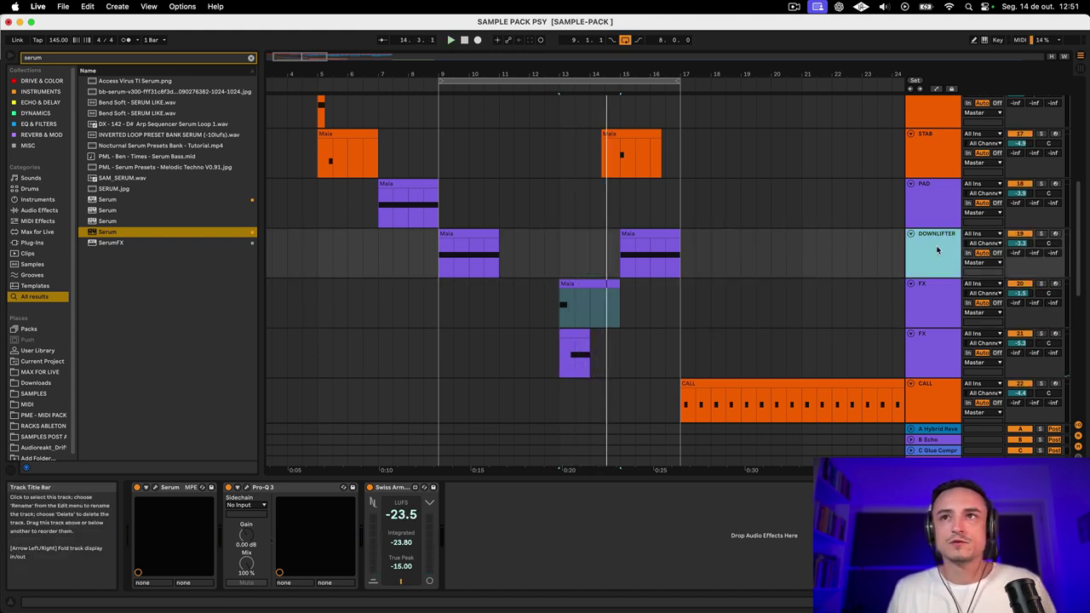
{"action": "key", "text": "Up"}
{"action": "scroll", "coordinate": [441, 200], "scroll_direction": "up", "scroll_amount": 10}
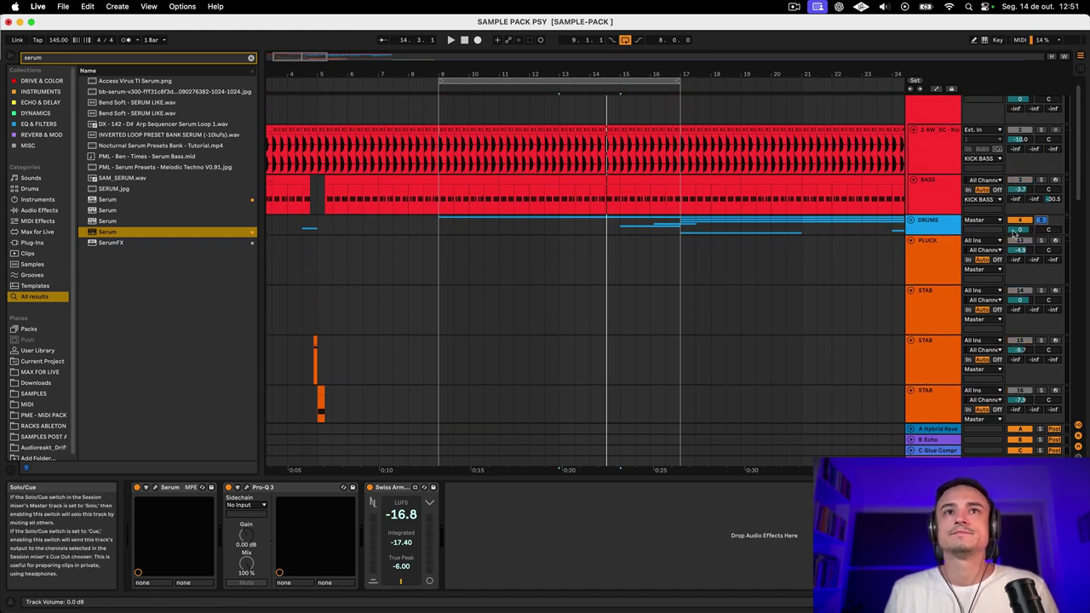
{"action": "left_click", "coordinate": [1041, 220]}
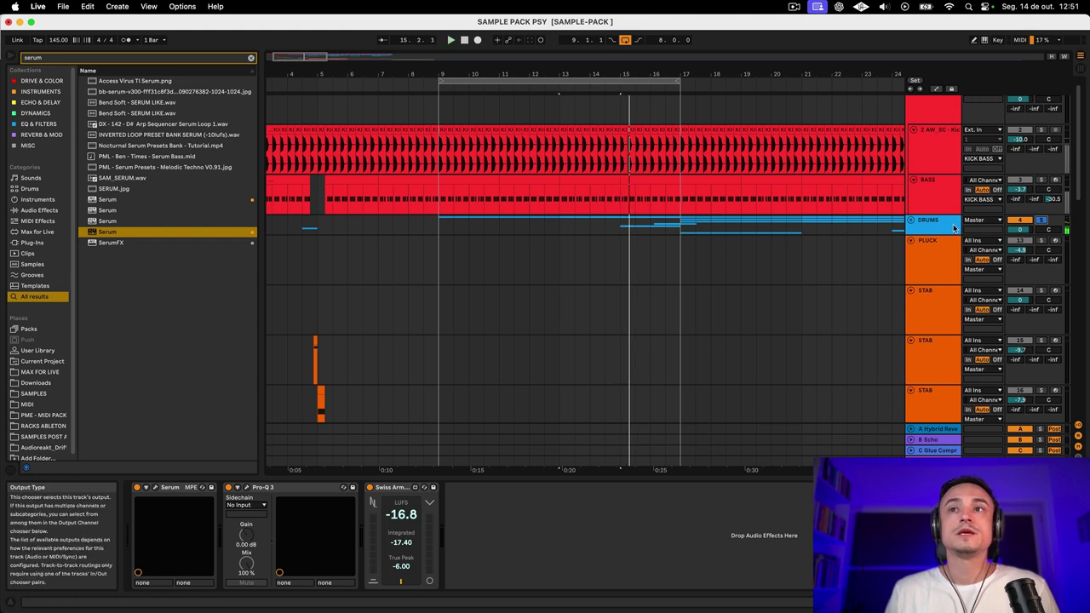
Step: Select the track 17 STAB clip after bar 14, and play all tracks from bar 9 with the STAB solo switched off
{"action": "scroll", "coordinate": [577, 321], "scroll_direction": "down", "scroll_amount": 5}
{"action": "left_click", "coordinate": [701, 203]}
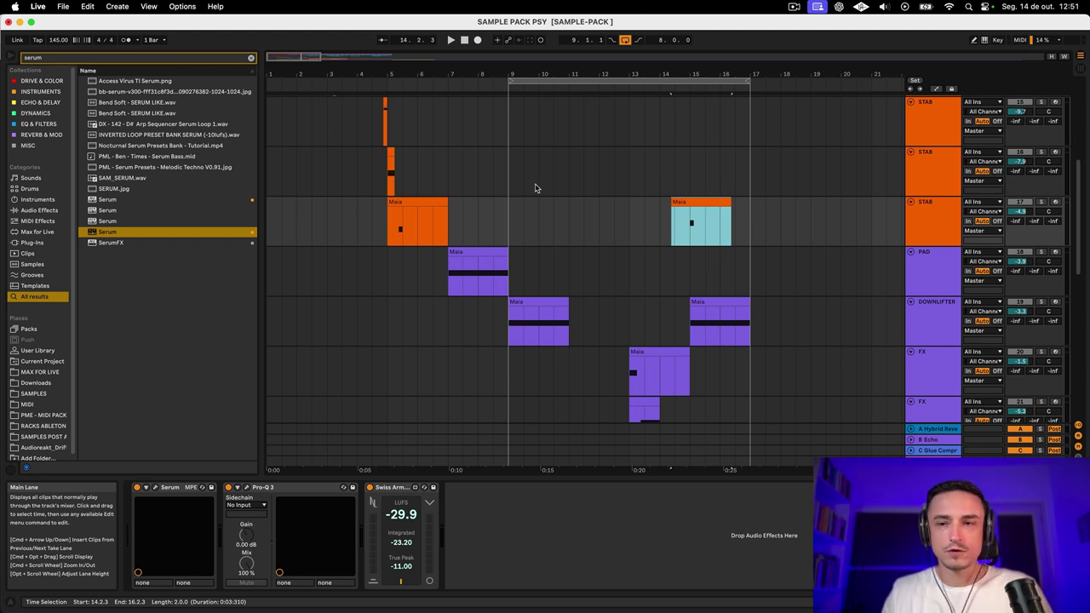
{"action": "left_click", "coordinate": [512, 223]}
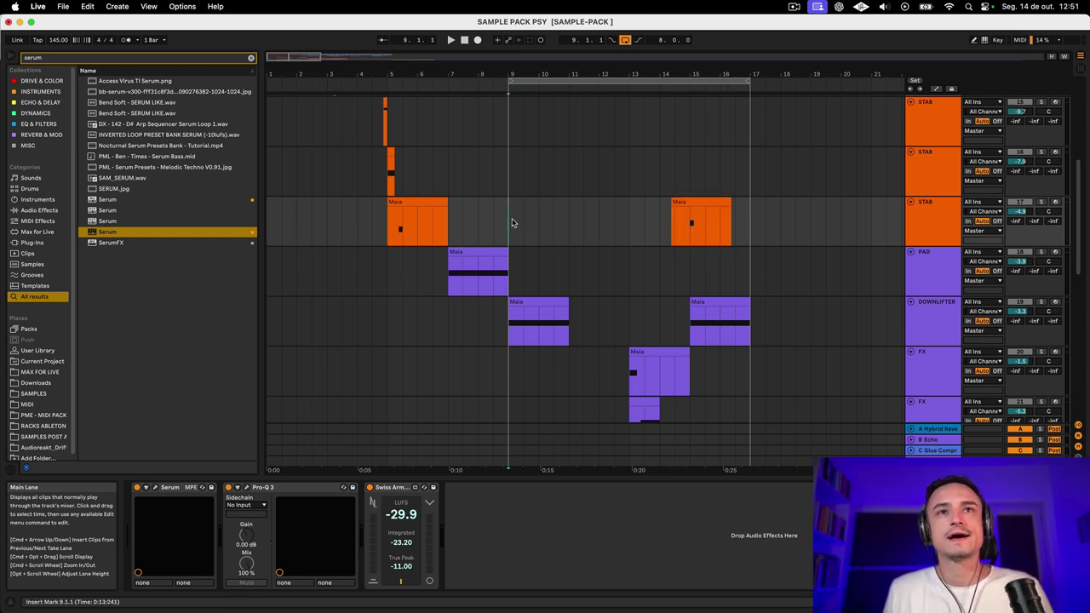
{"action": "key", "text": "space"}
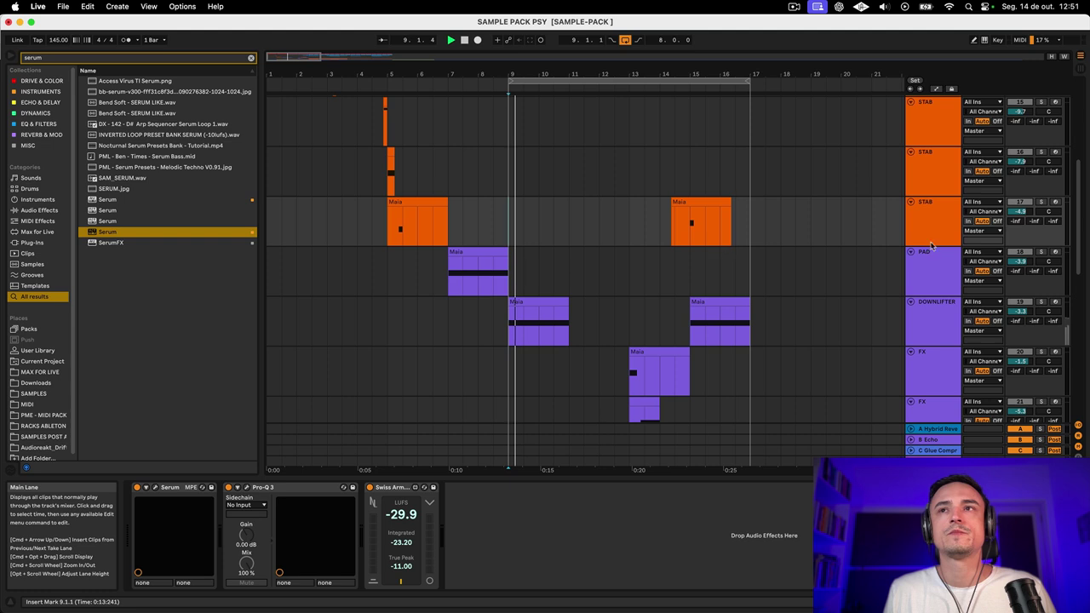
{"action": "left_click", "coordinate": [1042, 203]}
{"action": "scroll", "coordinate": [791, 261], "scroll_direction": "down", "scroll_amount": 5}
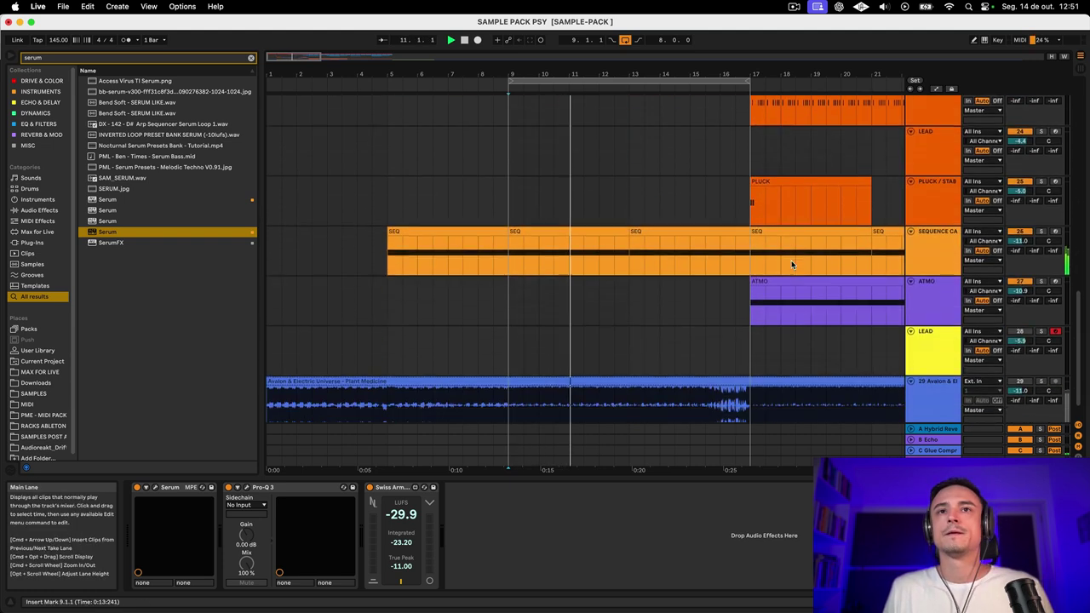
{"action": "scroll", "coordinate": [792, 264], "scroll_direction": "up", "scroll_amount": 8}
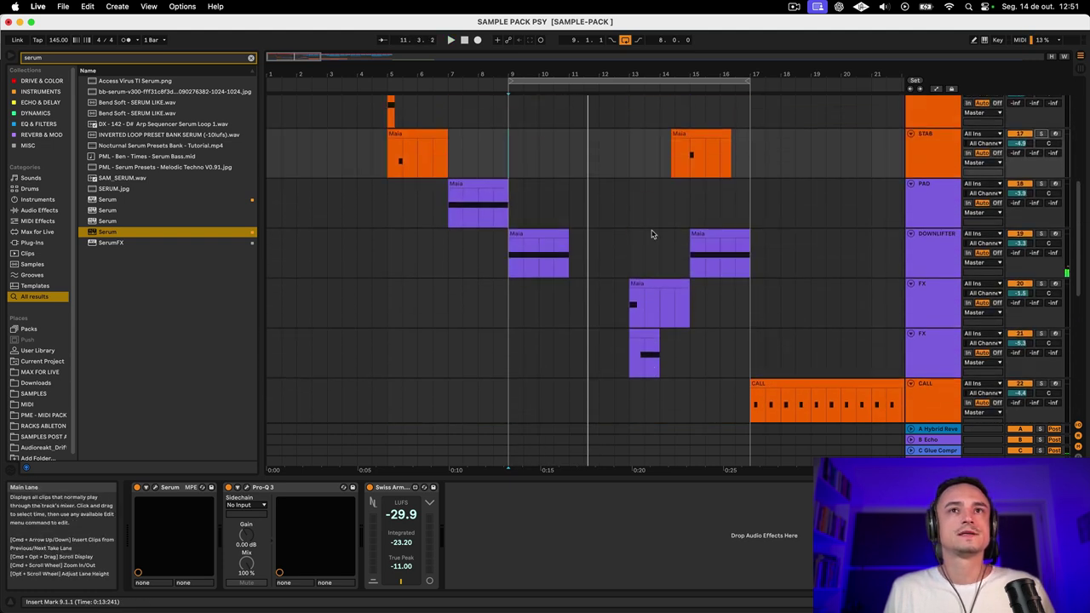
Step: Play the full arrangement from bar 7 and follow the pad, downlifter, FX and stab clips up to bar 14
{"action": "left_click", "coordinate": [455, 251]}
{"action": "key", "text": "space"}
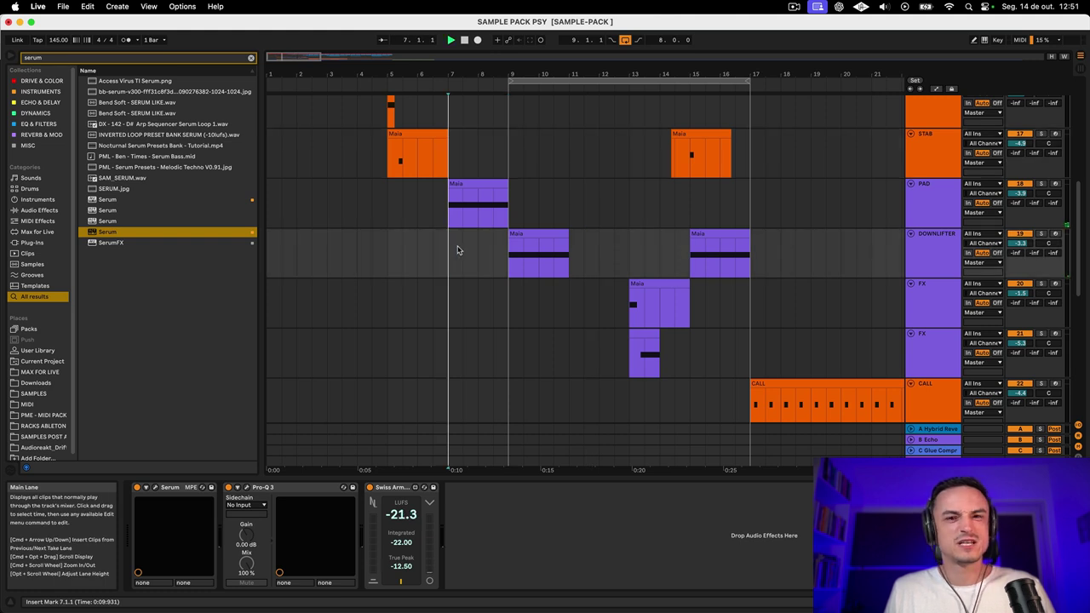
{"action": "key", "text": "space"}
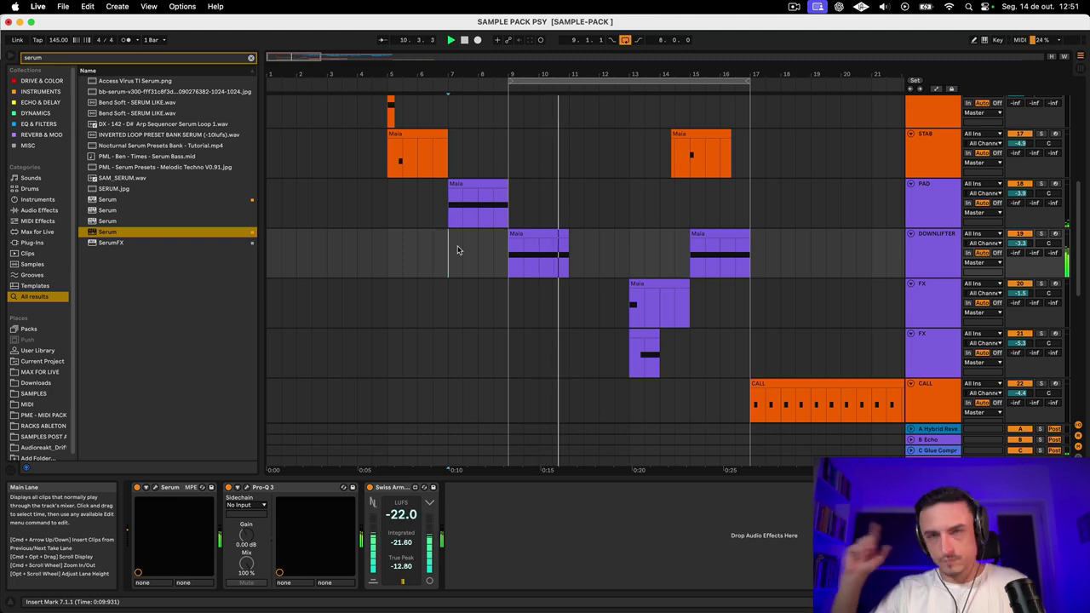
{"action": "scroll", "coordinate": [595, 314], "scroll_direction": "down", "scroll_amount": 3}
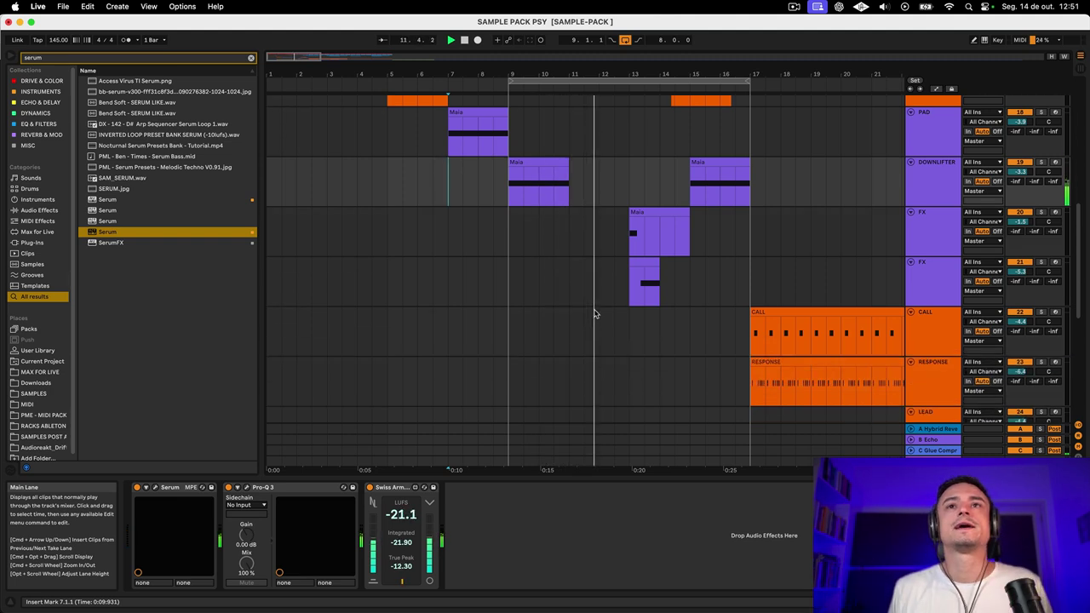
{"action": "scroll", "coordinate": [597, 314], "scroll_direction": "right", "scroll_amount": 2}
{"action": "scroll", "coordinate": [622, 358], "scroll_direction": "down", "scroll_amount": 10}
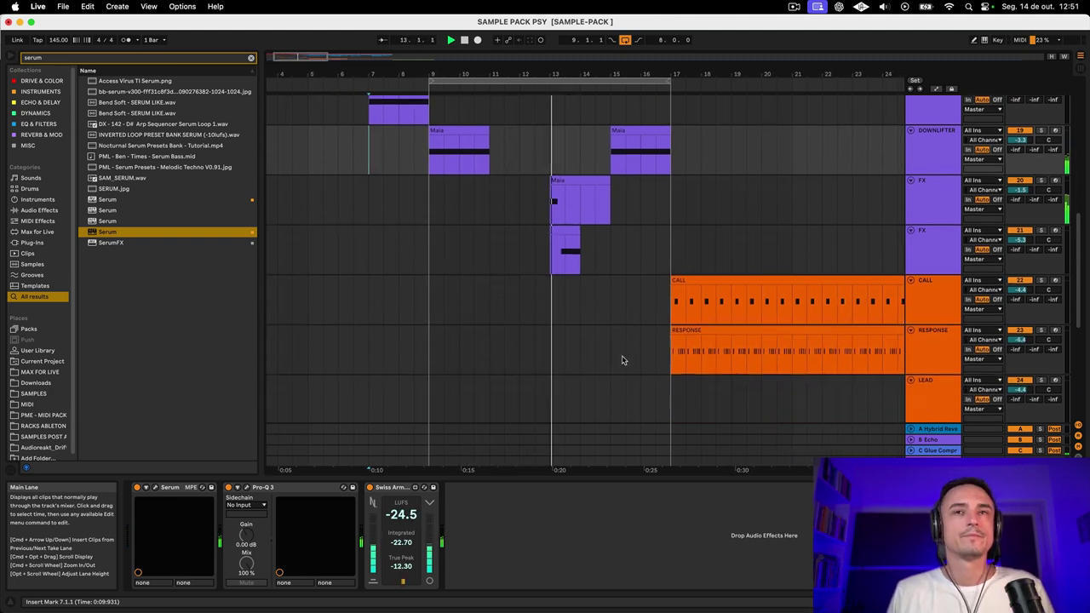
{"action": "scroll", "coordinate": [623, 358], "scroll_direction": "up", "scroll_amount": 15}
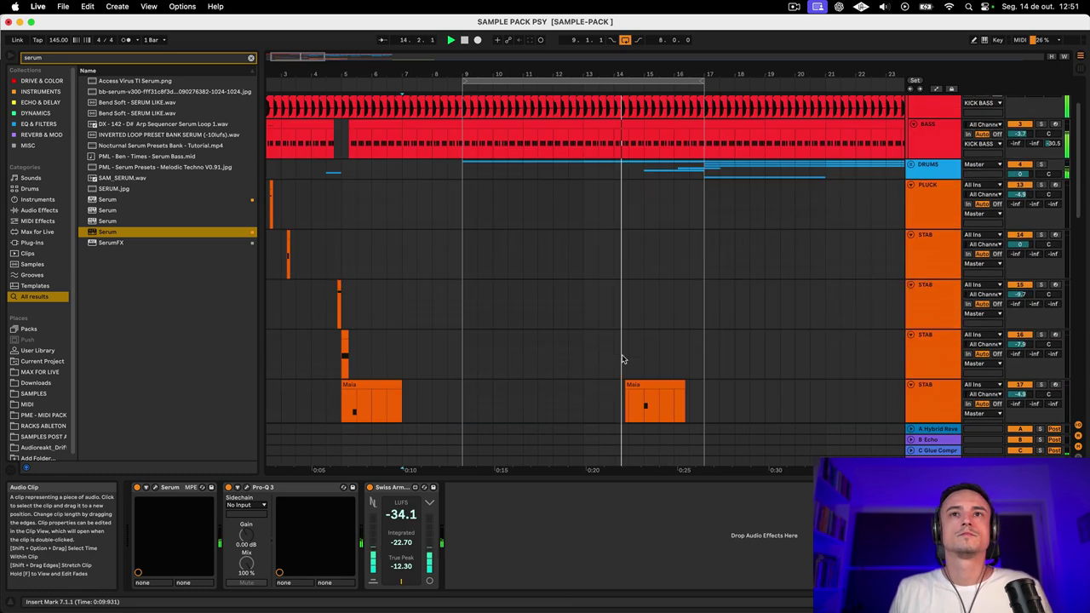
Step: Move the eight-bar loop to bars 17 to 25 and play that section with all its tracks
{"action": "left_click_drag", "start_coordinate": [471, 84], "coordinate": [608, 79]}
{"action": "scroll", "coordinate": [706, 224], "scroll_direction": "down", "scroll_amount": 10}
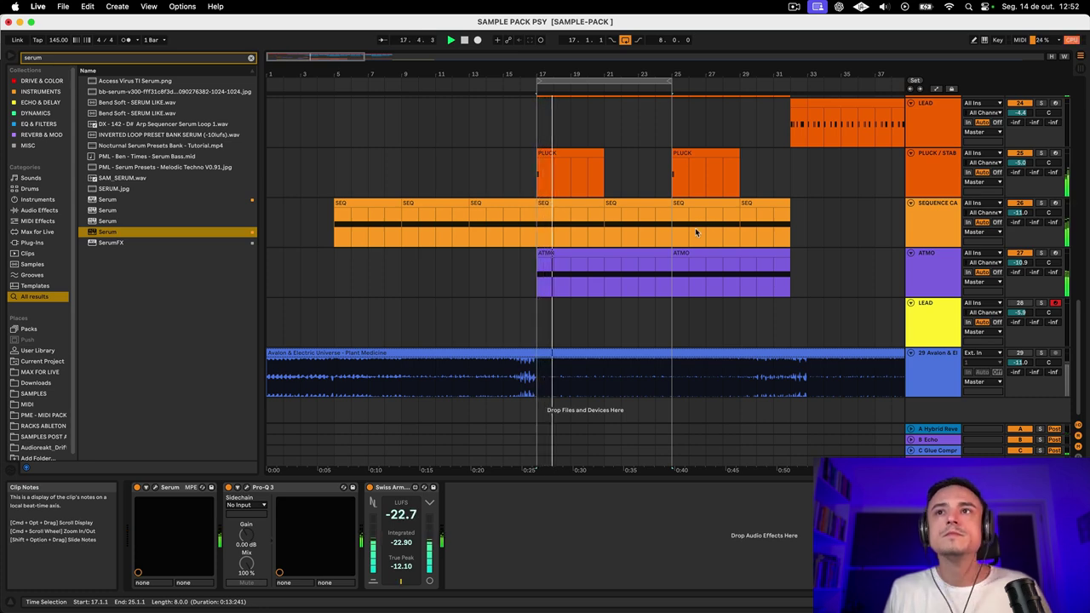
{"action": "scroll", "coordinate": [696, 232], "scroll_direction": "right", "scroll_amount": 3}
{"action": "scroll", "coordinate": [696, 232], "scroll_direction": "up", "scroll_amount": 5}
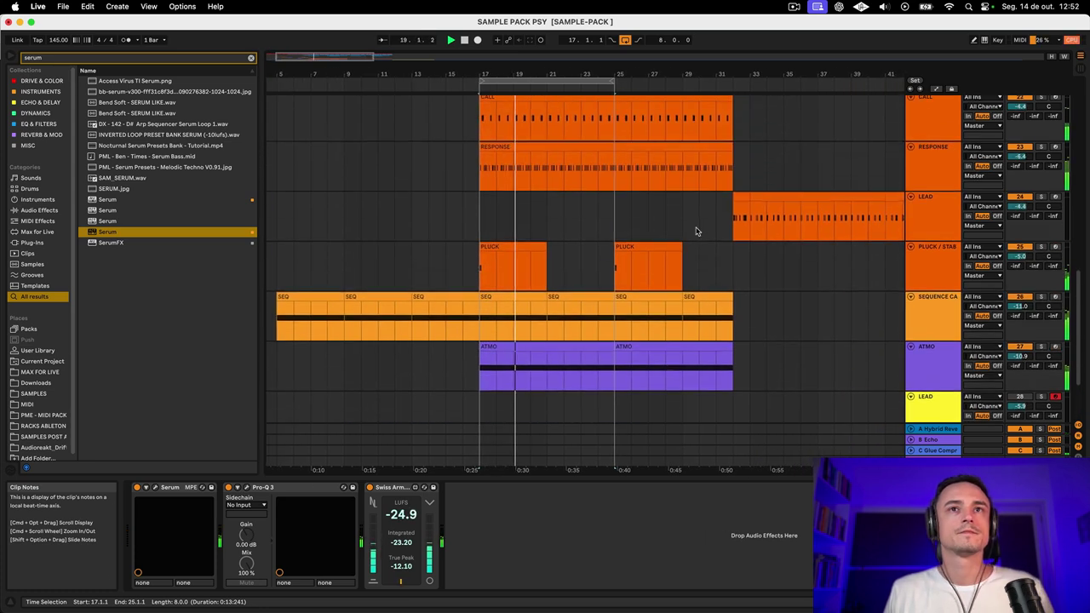
Step: Lower the sequence track's volume to -16.1 and the ATMO track's volume to -15.6
{"action": "left_click_drag", "start_coordinate": [1020, 306], "coordinate": [1020, 309]}
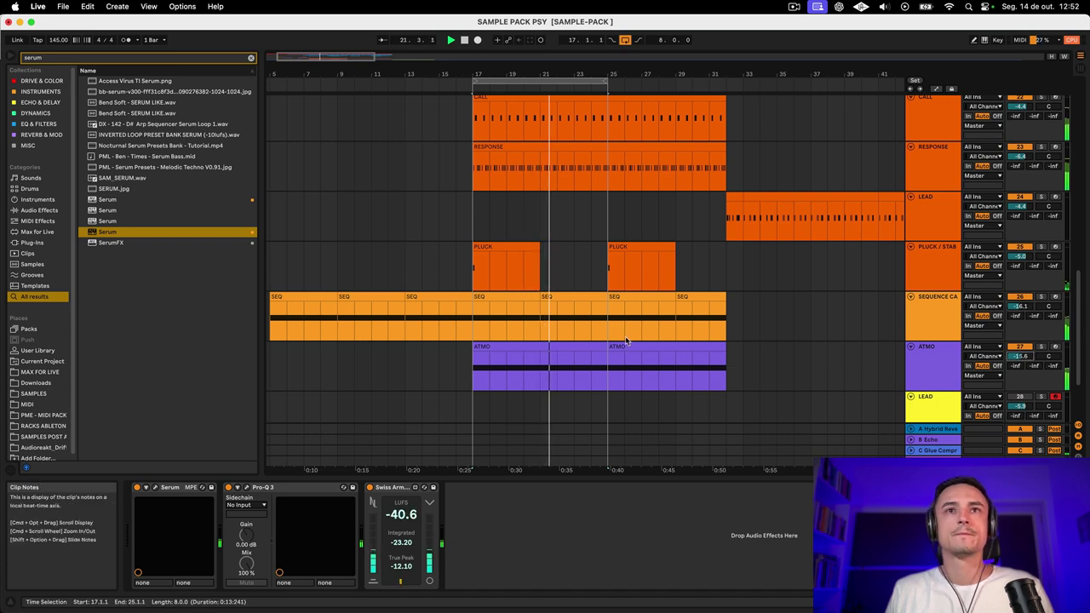
{"action": "scroll", "coordinate": [628, 343], "scroll_direction": "down", "scroll_amount": 3}
Step: Deactivate the RESPONSE, LEAD, PLUCK / STAB, sequence and ATMO tracks, numbers 23 to 27
{"action": "scroll", "coordinate": [628, 342], "scroll_direction": "up", "scroll_amount": 5}
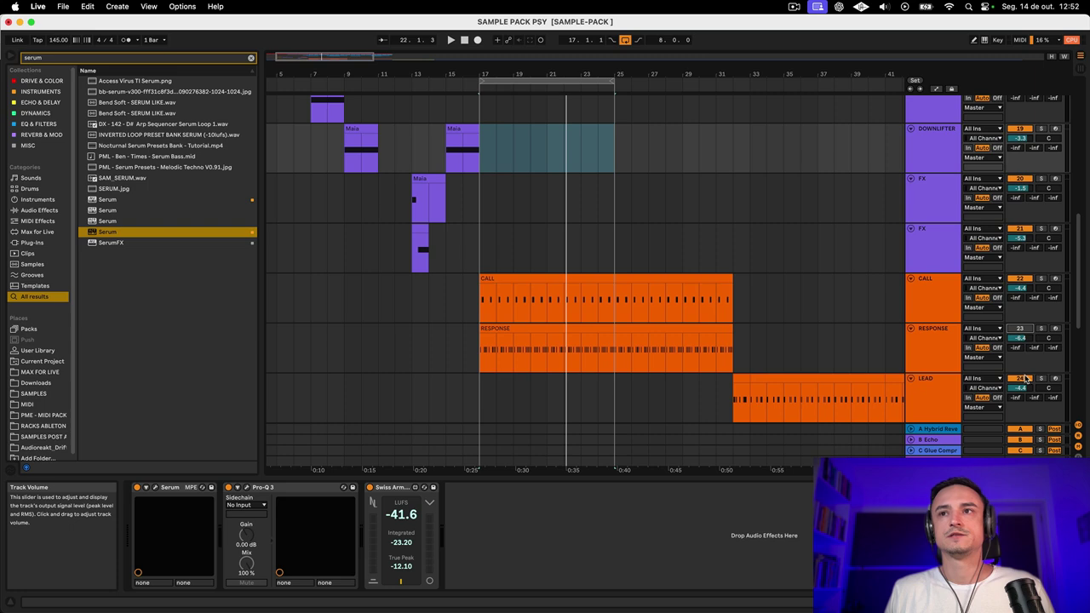
{"action": "scroll", "coordinate": [1027, 375], "scroll_direction": "down", "scroll_amount": 5}
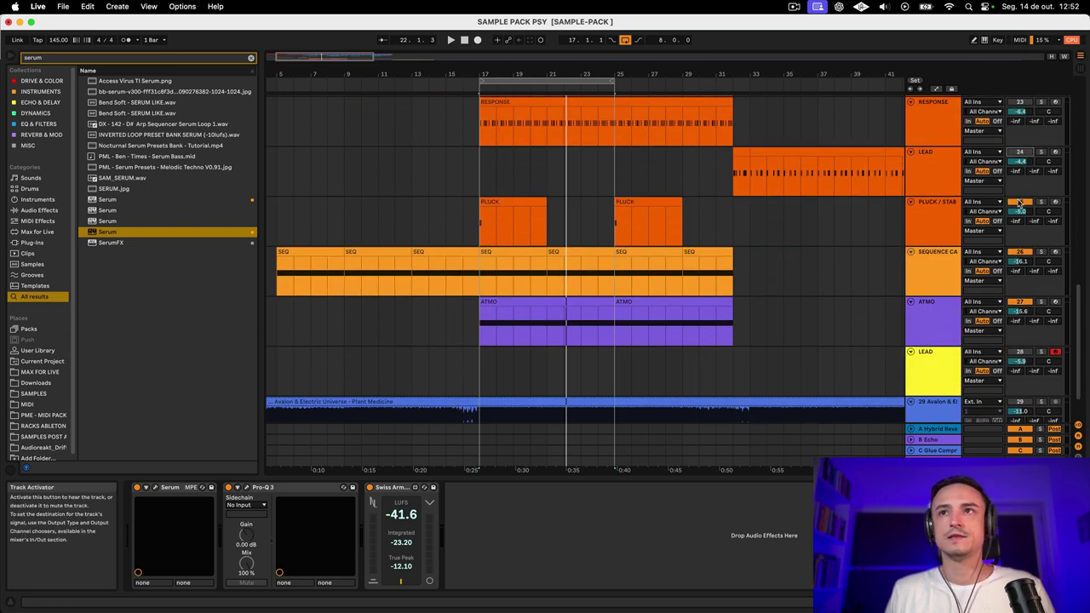
{"action": "scroll", "coordinate": [1025, 303], "scroll_direction": "down", "scroll_amount": 2}
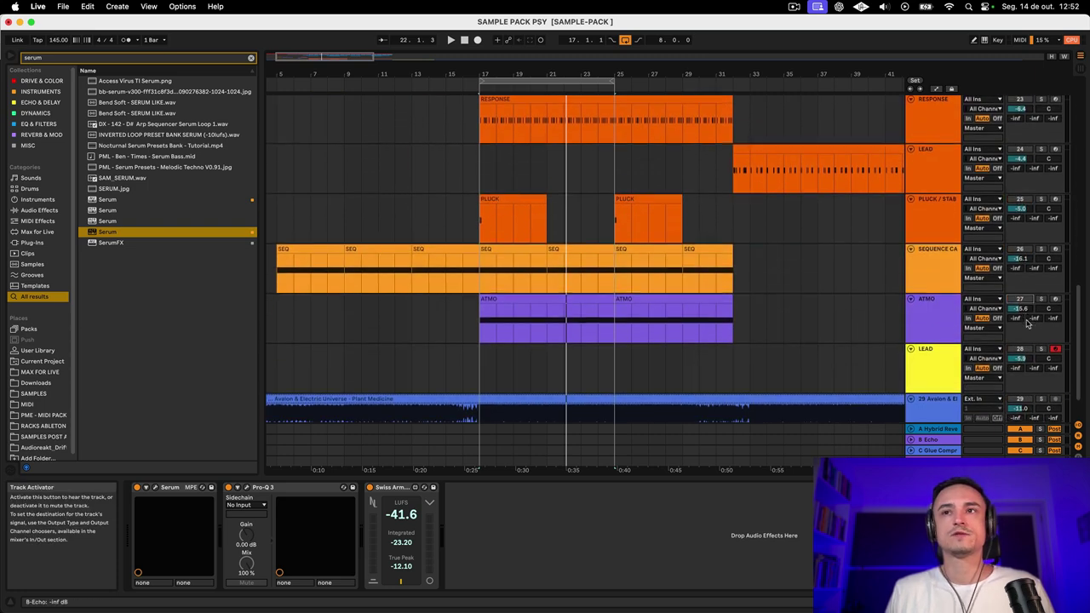
{"action": "left_click", "coordinate": [792, 306]}
Step: Select the CALL clip that starts at bar 17
{"action": "scroll", "coordinate": [818, 273], "scroll_direction": "up", "scroll_amount": 15}
{"action": "scroll", "coordinate": [840, 264], "scroll_direction": "right", "scroll_amount": 5}
{"action": "scroll", "coordinate": [840, 264], "scroll_direction": "down", "scroll_amount": 4}
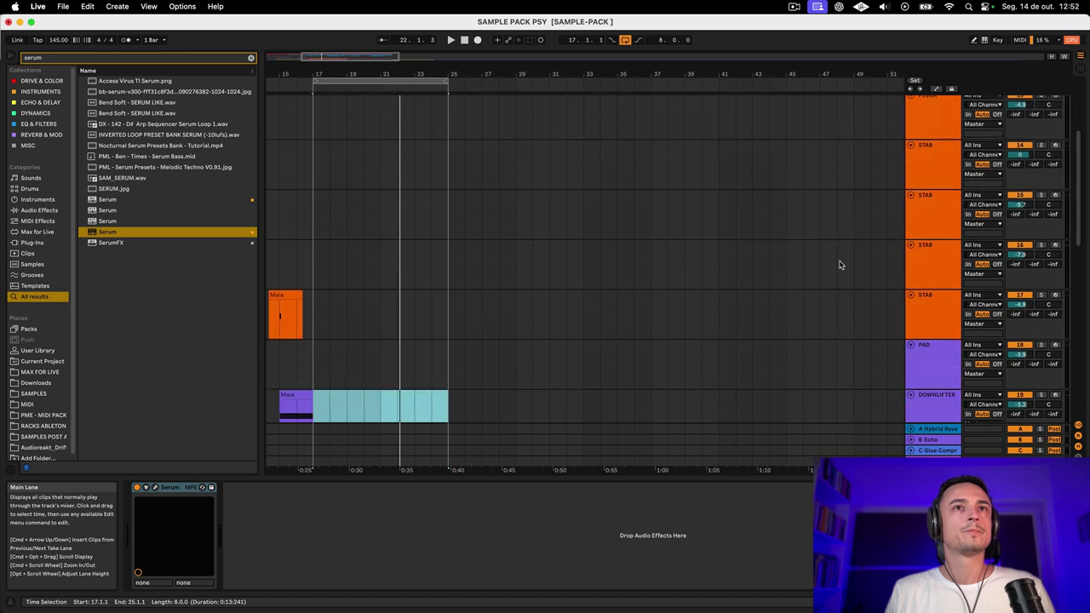
{"action": "left_click_drag", "start_coordinate": [444, 75], "coordinate": [613, 174]}
{"action": "scroll", "coordinate": [613, 173], "scroll_direction": "down", "scroll_amount": 7}
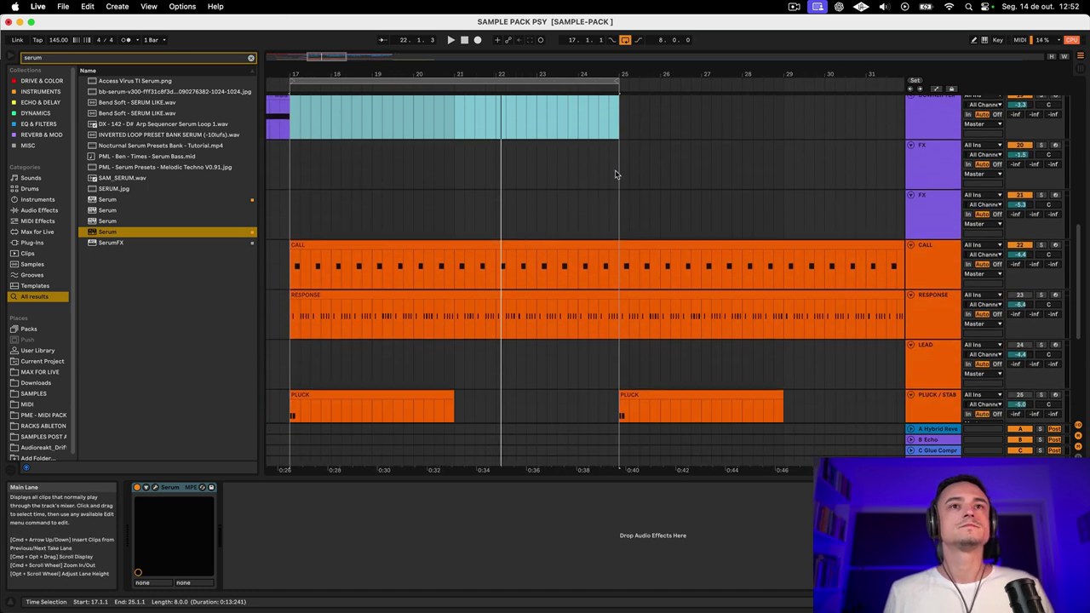
{"action": "scroll", "coordinate": [605, 156], "scroll_direction": "left", "scroll_amount": 4}
{"action": "left_click_drag", "start_coordinate": [728, 75], "coordinate": [537, 192]}
{"action": "left_click", "coordinate": [514, 186]}
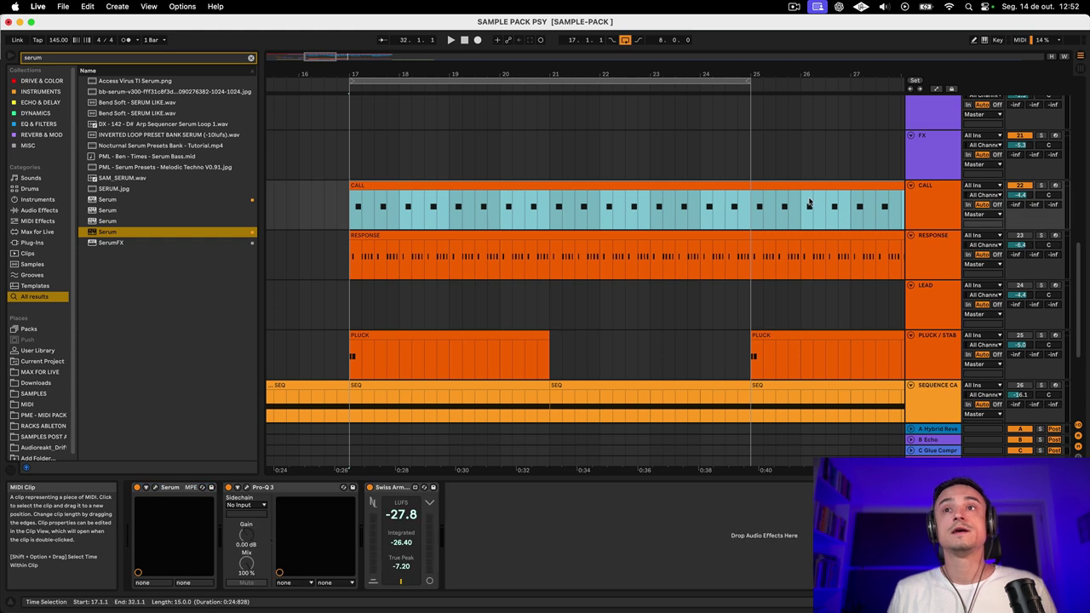
Step: Select the RESPONSE and CALL tracks in turn and solo the CALL track
{"action": "left_click", "coordinate": [942, 236]}
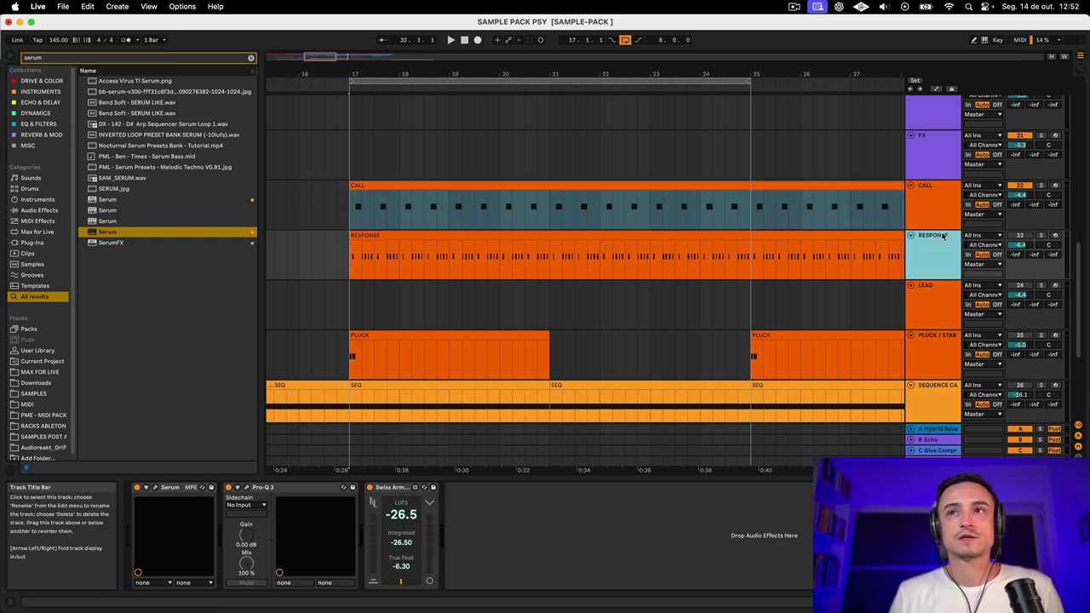
{"action": "left_click", "coordinate": [934, 209]}
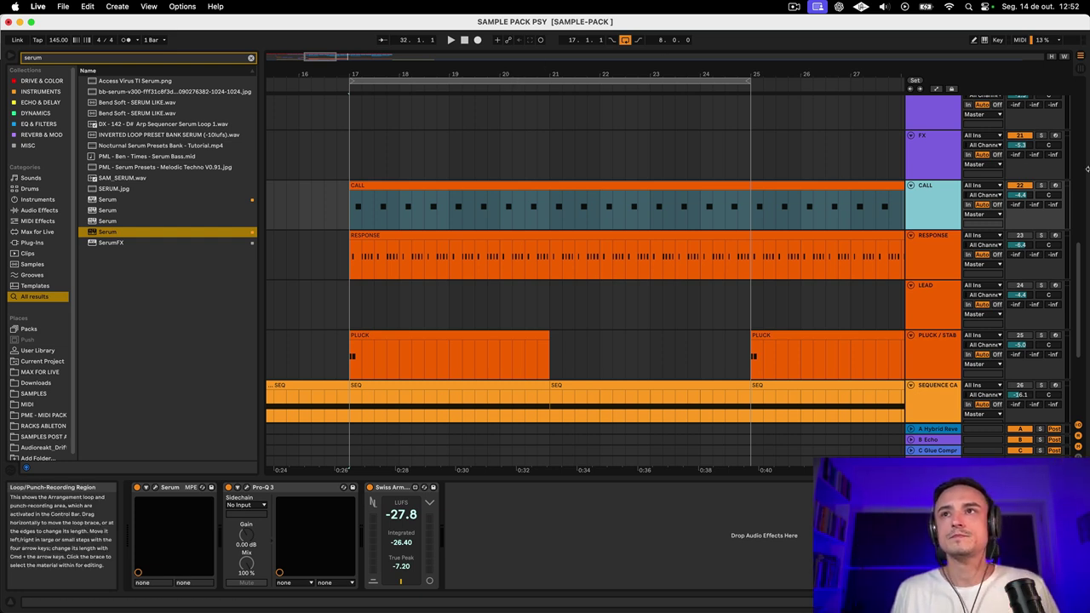
{"action": "left_click", "coordinate": [758, 186]}
{"action": "key", "text": "s"}
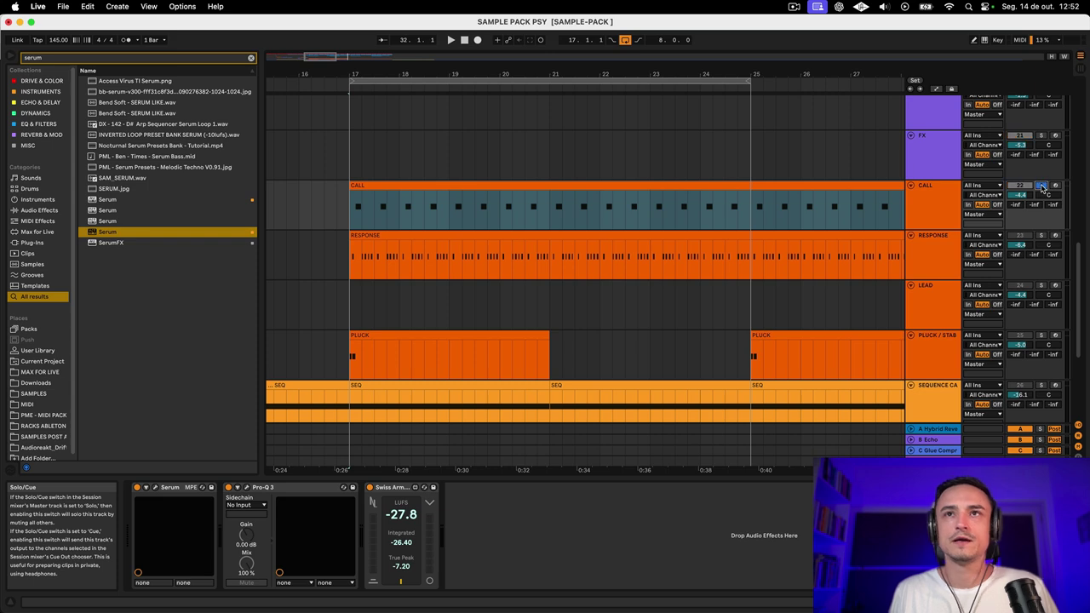
Step: Open the CALL clip in the MIDI note editor and examine the E1 notes in its first four bars
{"action": "double_click", "coordinate": [733, 182]}
{"action": "left_click", "coordinate": [660, 187]}
{"action": "left_click_drag", "start_coordinate": [317, 98], "coordinate": [584, 174]}
{"action": "scroll", "coordinate": [377, 306], "scroll_direction": "up", "scroll_amount": 1}
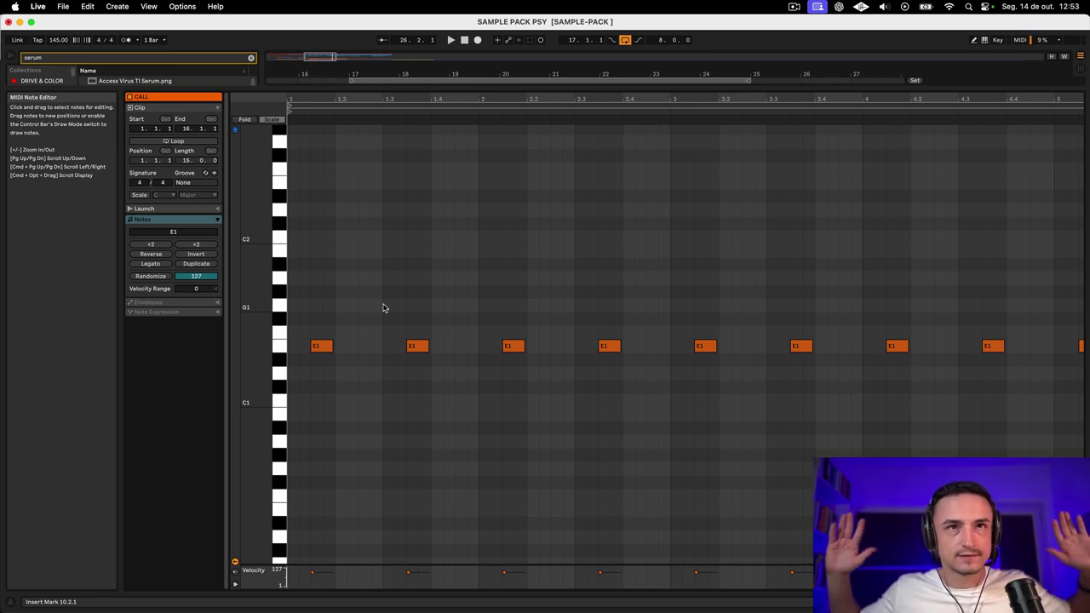
{"action": "scroll", "coordinate": [366, 305], "scroll_direction": "down", "scroll_amount": 1}
{"action": "scroll", "coordinate": [350, 310], "scroll_direction": "up", "scroll_amount": 5}
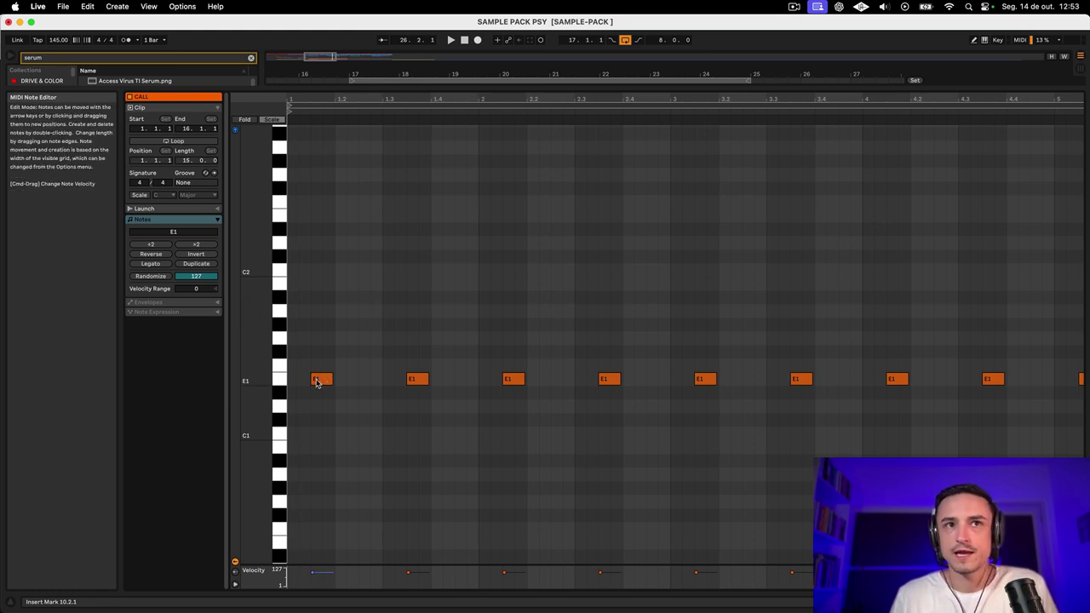
Step: Select the two E1 notes in the CALL clip's second bar in turn, and return to the CALL track's devices
{"action": "left_click", "coordinate": [516, 380]}
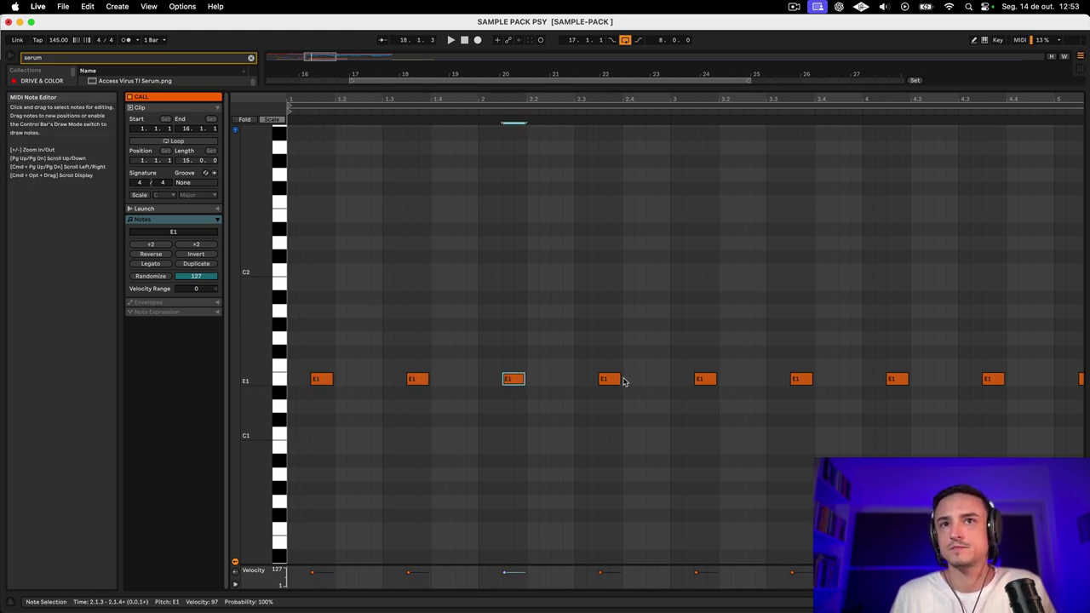
{"action": "left_click", "coordinate": [613, 380]}
{"action": "key", "text": "shift+Tab"}
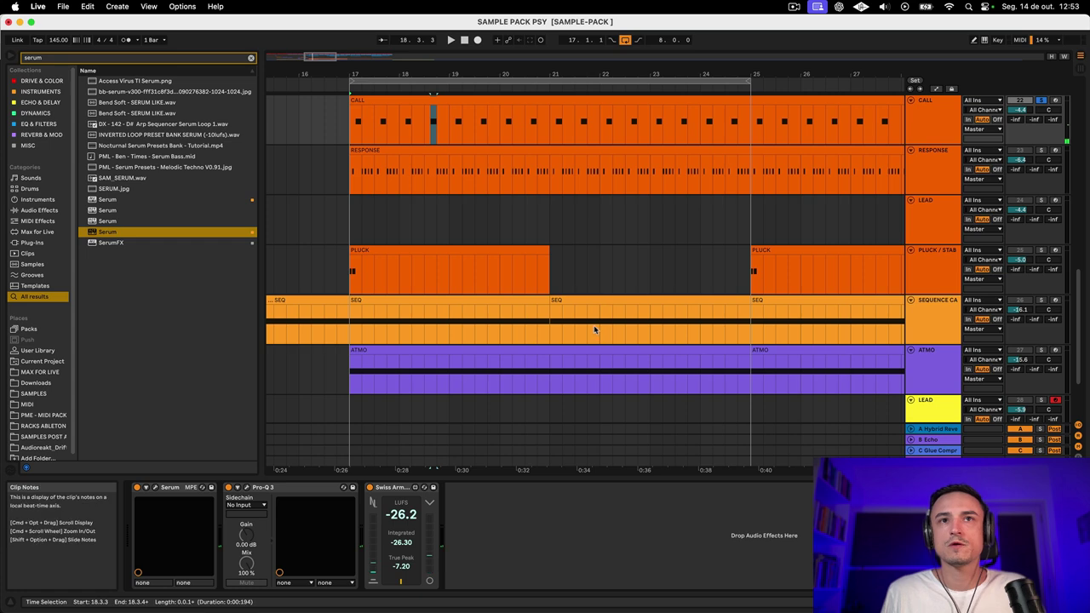
{"action": "scroll", "coordinate": [497, 195], "scroll_direction": "up", "scroll_amount": 4}
{"action": "left_click", "coordinate": [922, 223]}
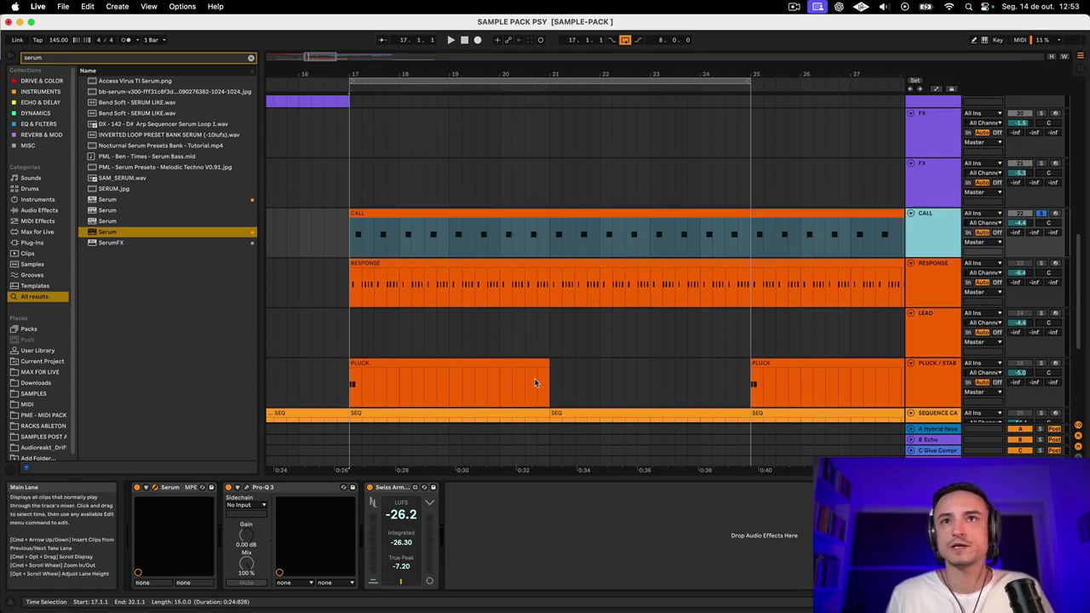
Step: Play the soloed CALL track from bar 17 while examining its [STAB] - GROOVE TALKING patch in Serum
{"action": "left_click", "coordinate": [146, 487]}
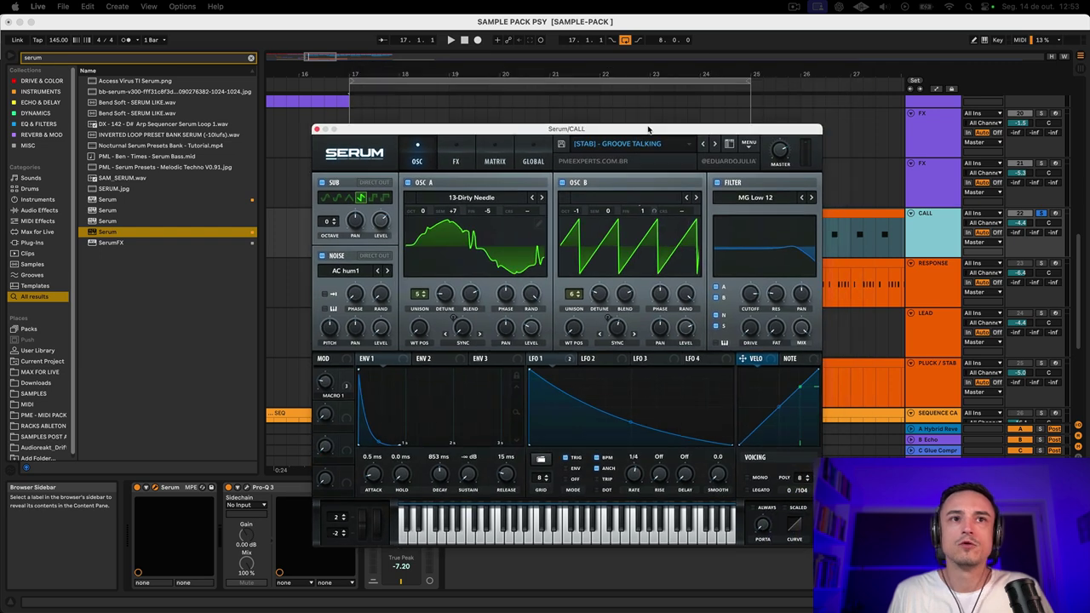
{"action": "key", "text": "space"}
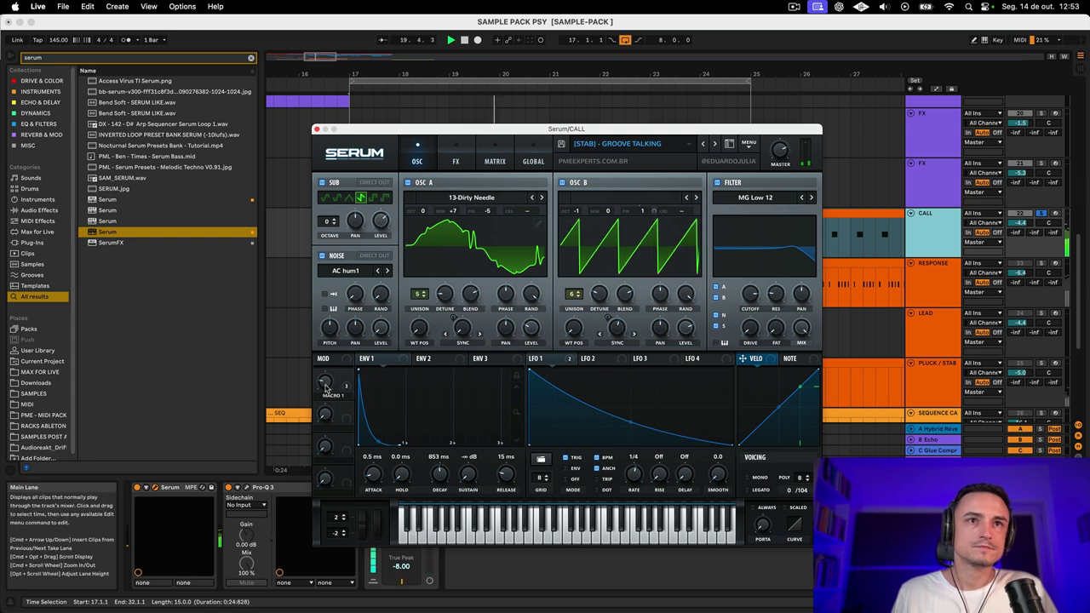
{"action": "left_click", "coordinate": [317, 129]}
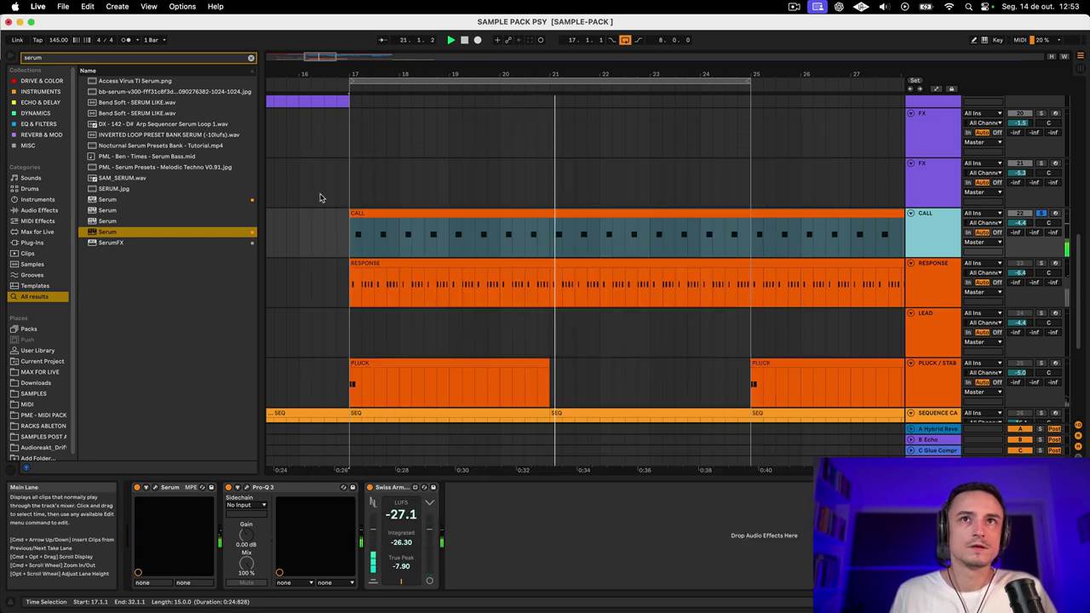
{"action": "left_click", "coordinate": [460, 213]}
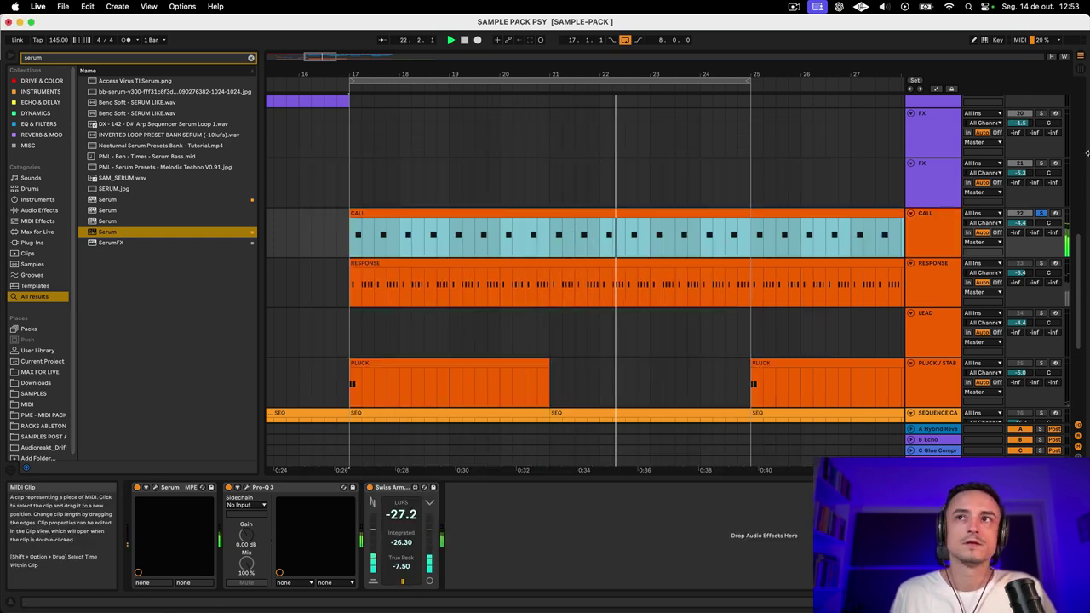
Step: Unsolo the CALL track and listen to the section from bar 17 in the full mix
{"action": "left_click", "coordinate": [915, 246]}
{"action": "left_click", "coordinate": [915, 246]}
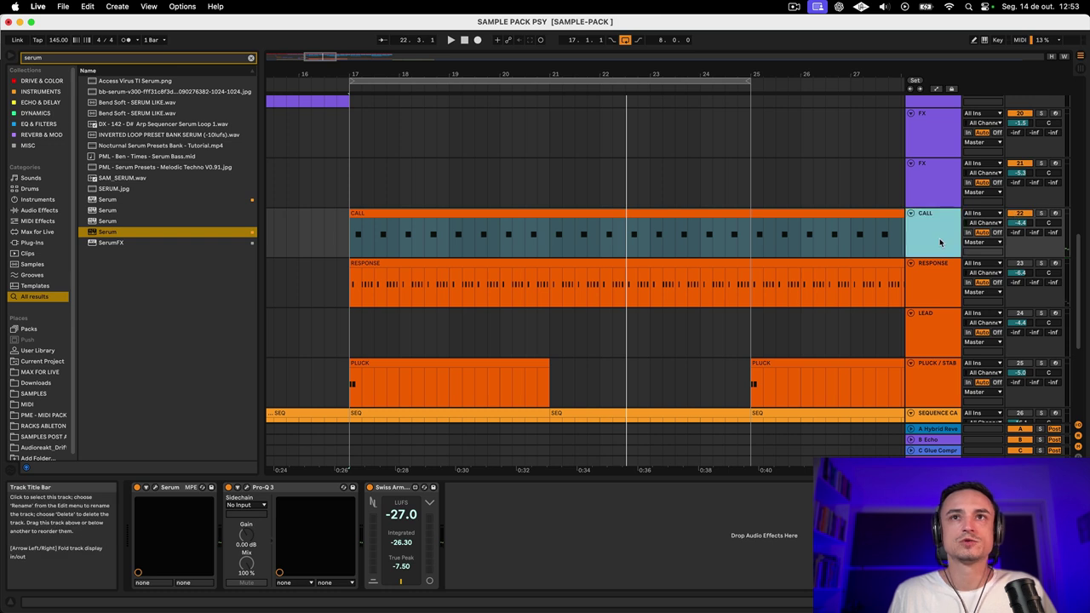
{"action": "key", "text": "space"}
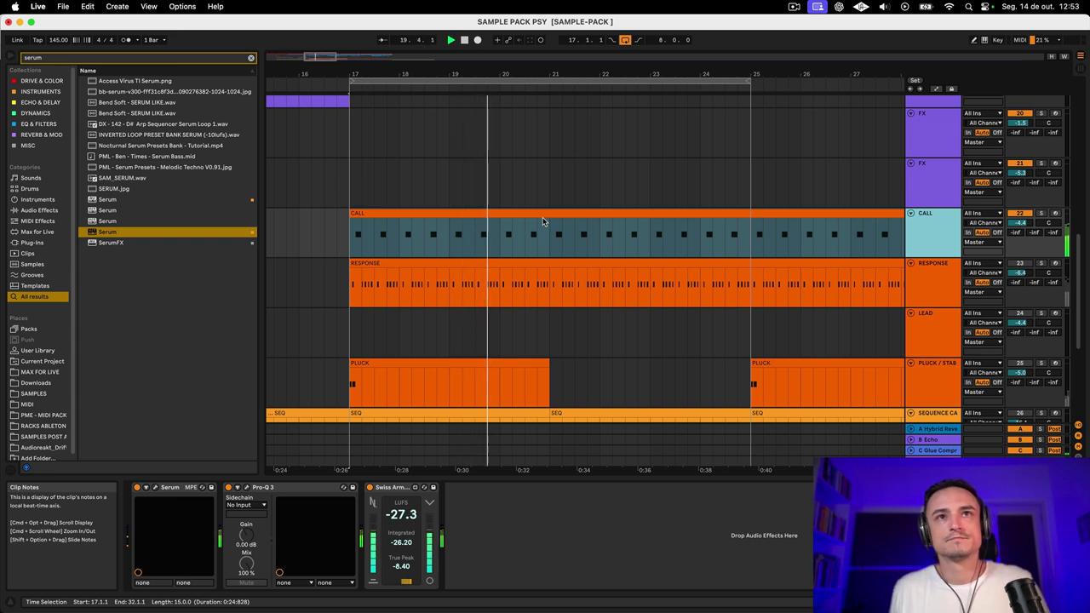
{"action": "left_click", "coordinate": [539, 214]}
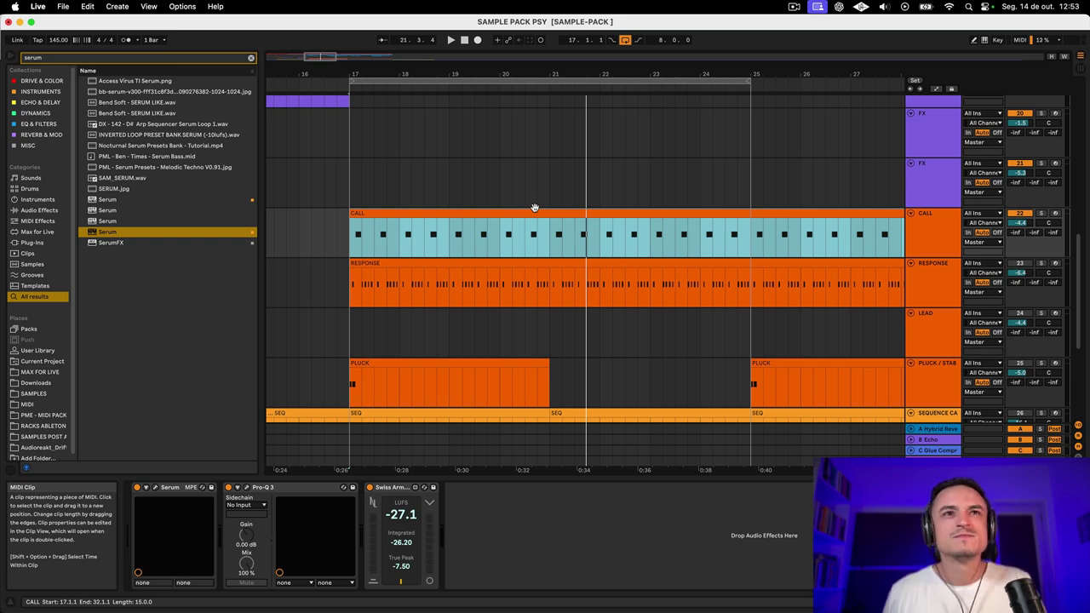
Step: Solo the RESPONSE track and play it while examining its [PLUCK] - TIGHT patch in Serum
{"action": "left_click", "coordinate": [1046, 245]}
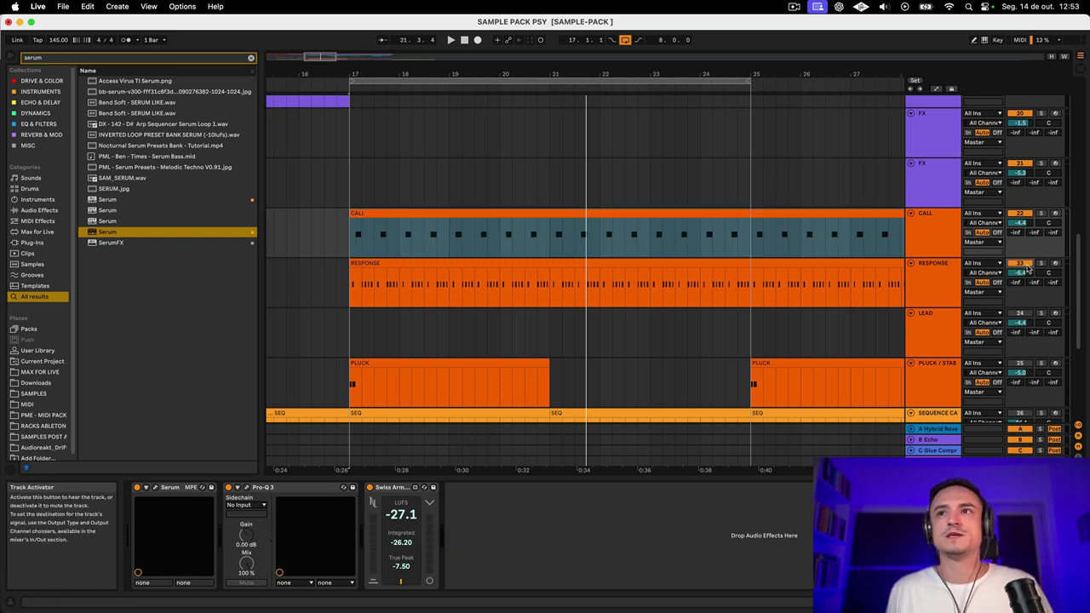
{"action": "left_click", "coordinate": [1041, 263]}
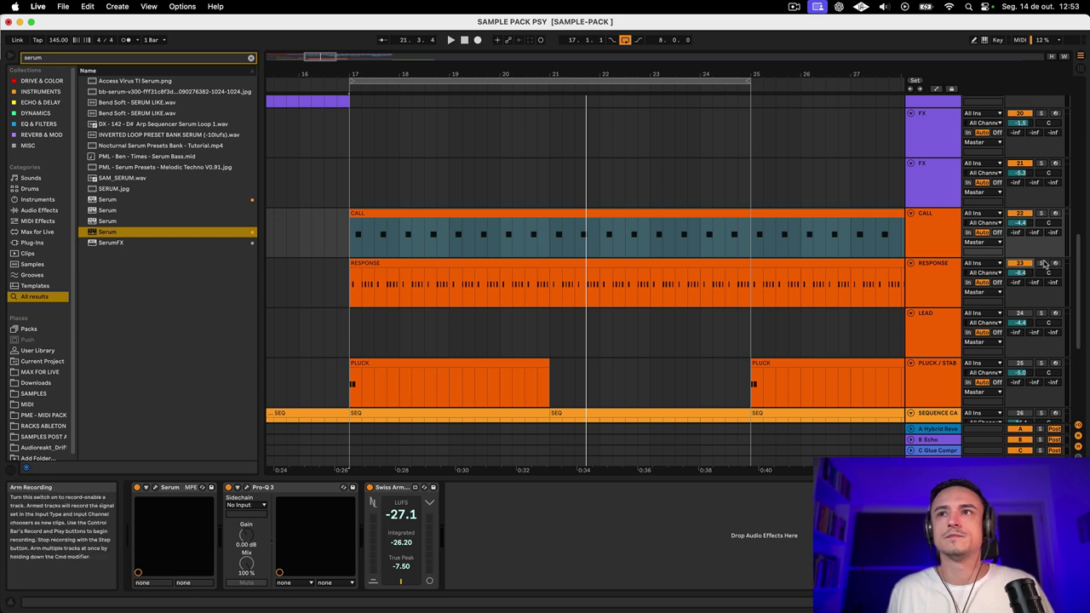
{"action": "key", "text": "space"}
{"action": "left_click", "coordinate": [654, 261]}
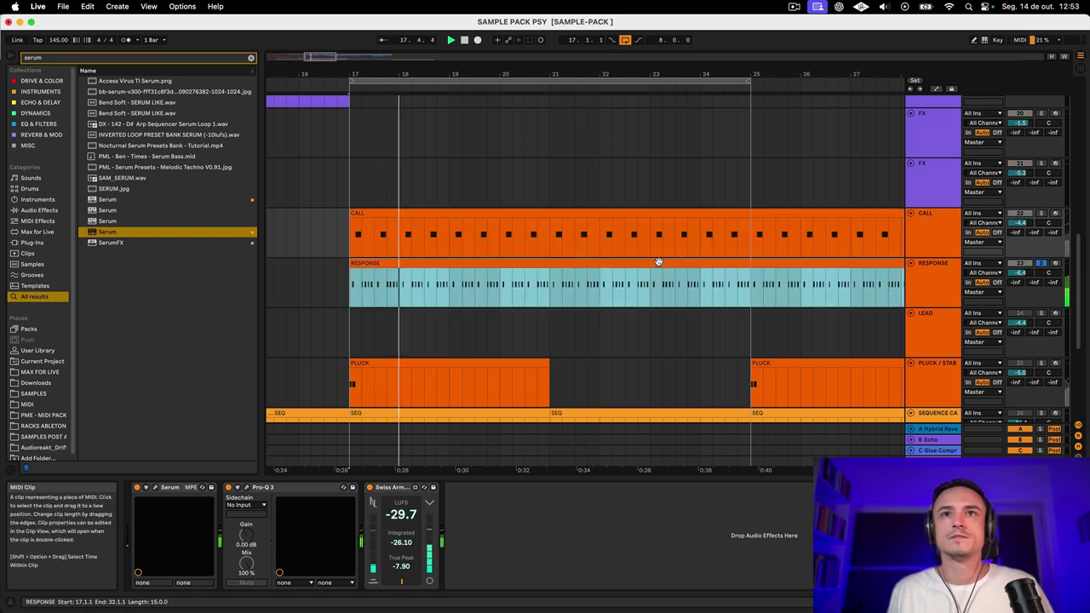
{"action": "left_click", "coordinate": [156, 488]}
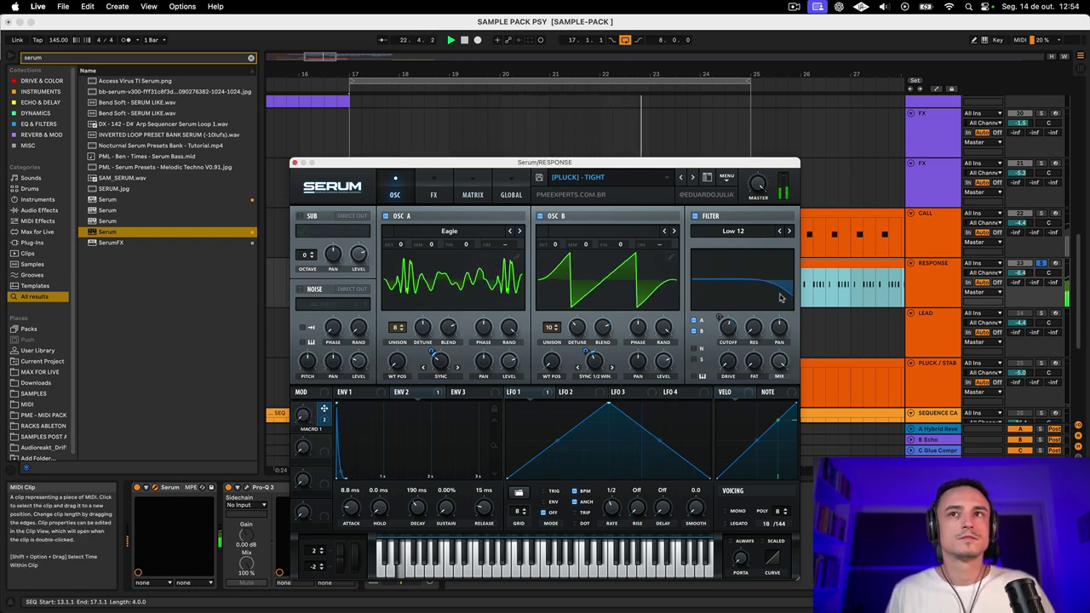
{"action": "left_click", "coordinate": [293, 163]}
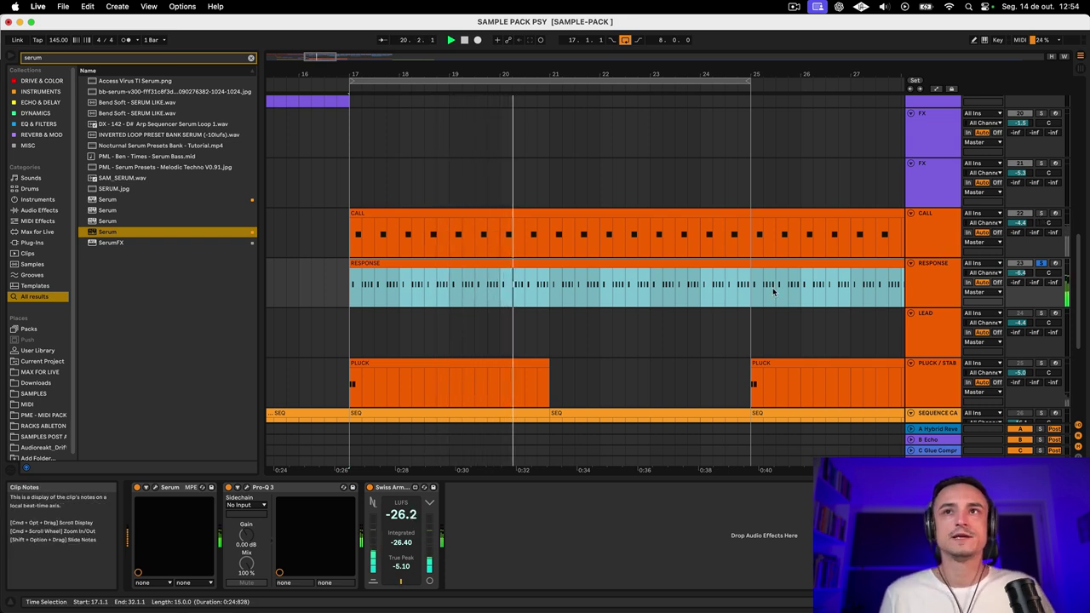
Step: Solo the CALL track together with the RESPONSE track and listen to both parts
{"action": "left_click", "coordinate": [1041, 214]}
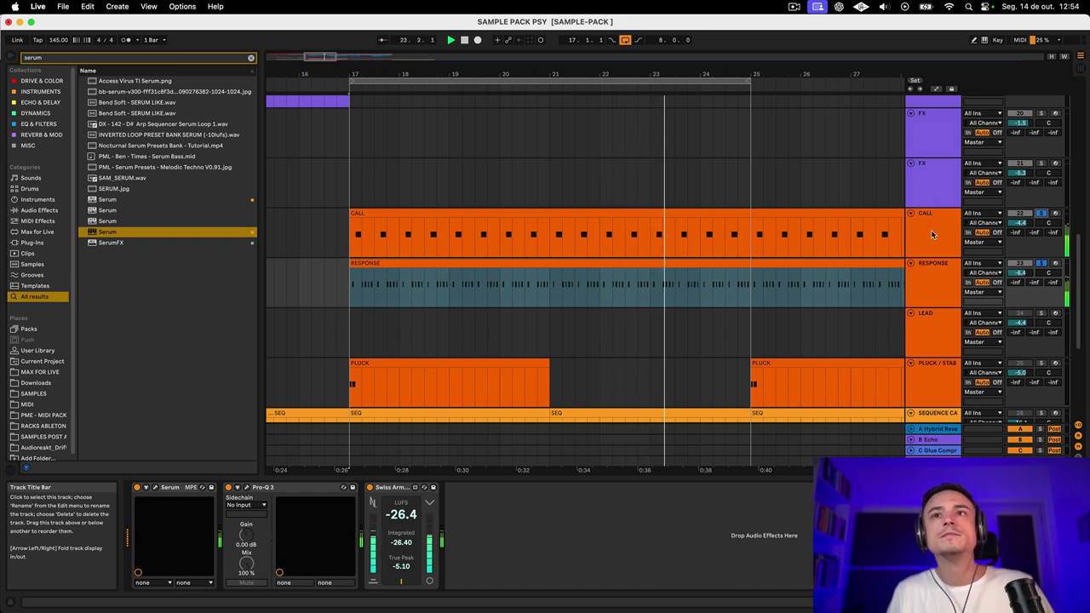
{"action": "key", "text": "Down"}
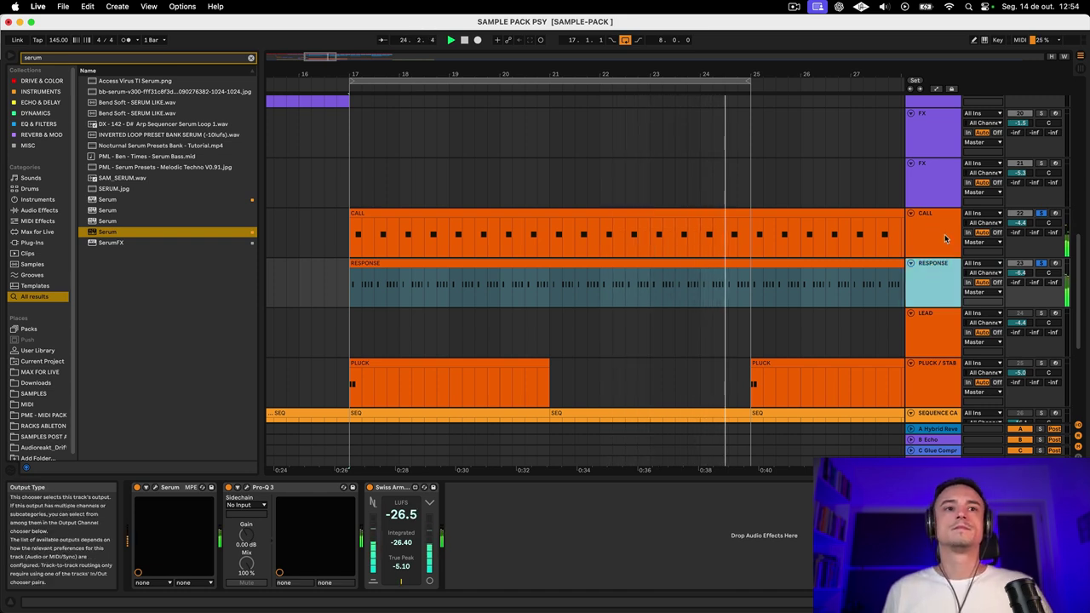
{"action": "key", "text": "space"}
Step: Add a Compressor after Serum on the RESPONSE track, sidechained from the kick track Post FX with sidechain EQ on and threshold -21.1 dB
{"action": "left_click", "coordinate": [111, 58]}
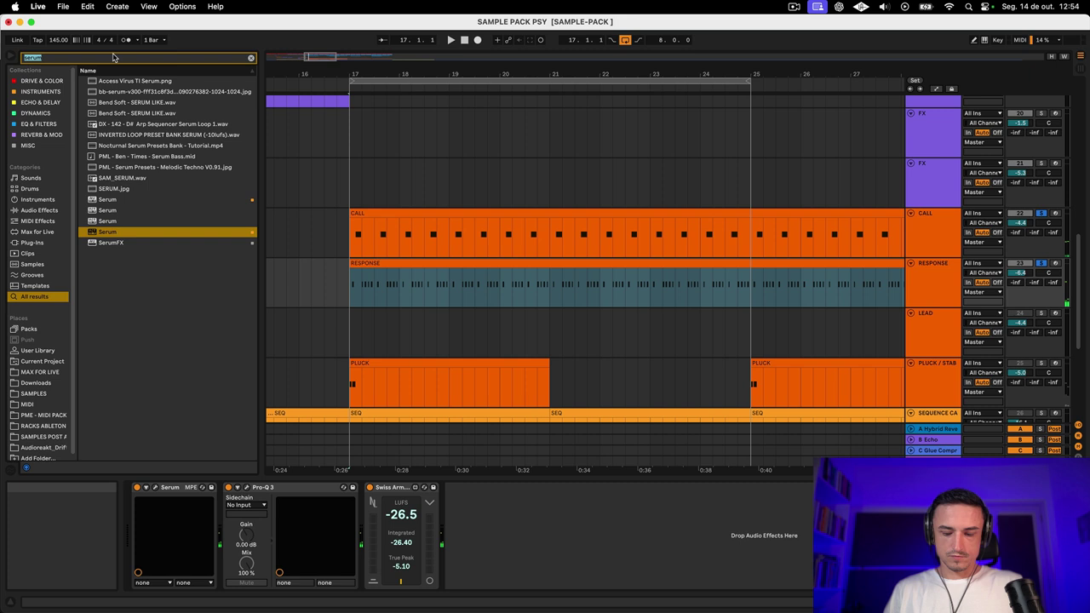
{"action": "type", "text": "compresso"}
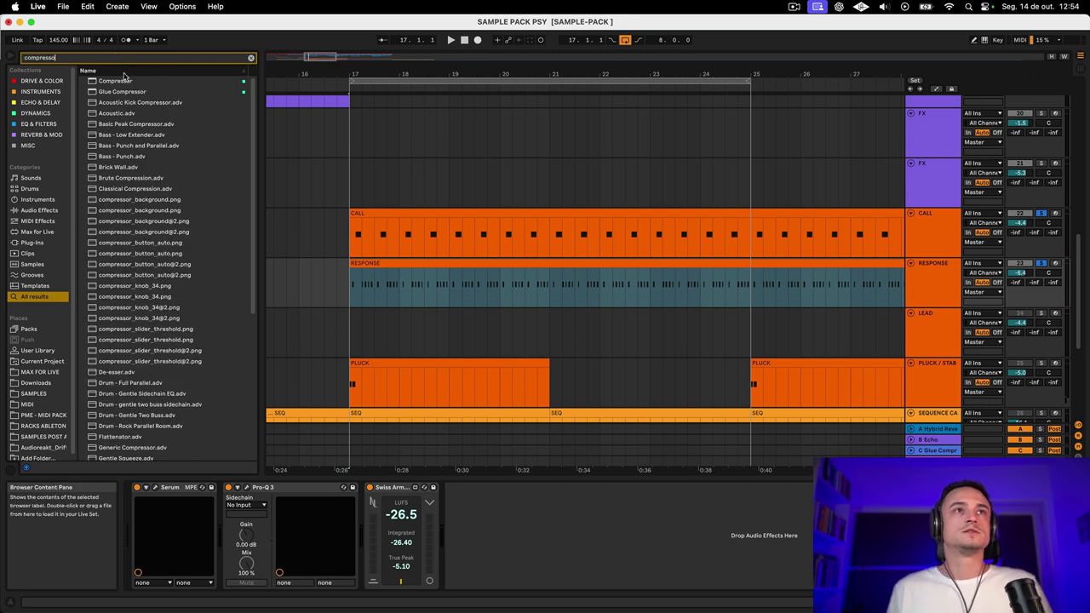
{"action": "left_click_drag", "start_coordinate": [103, 83], "coordinate": [247, 528]}
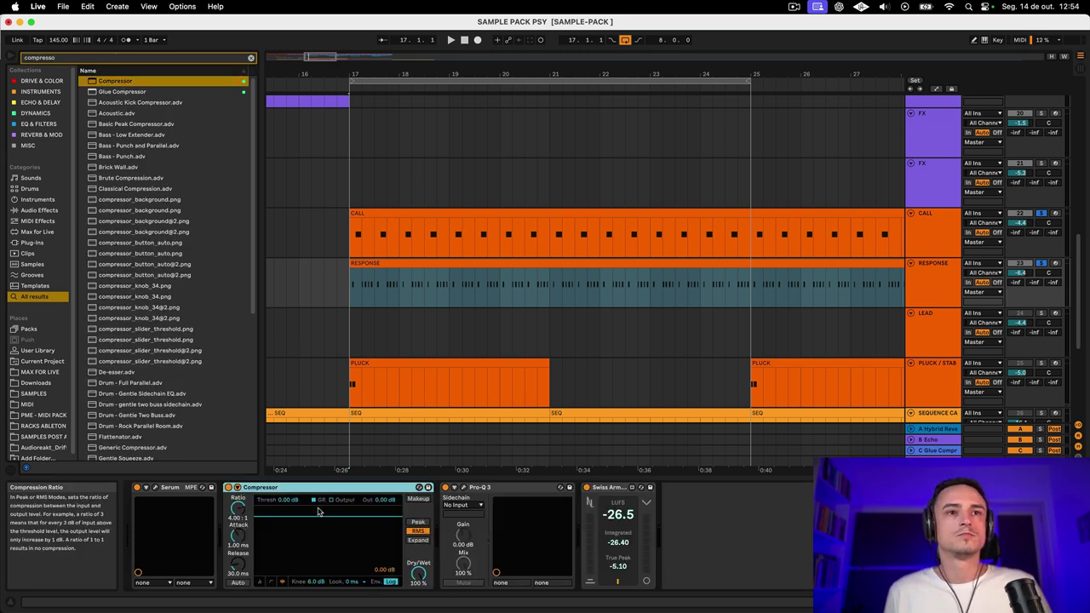
{"action": "key", "text": "space"}
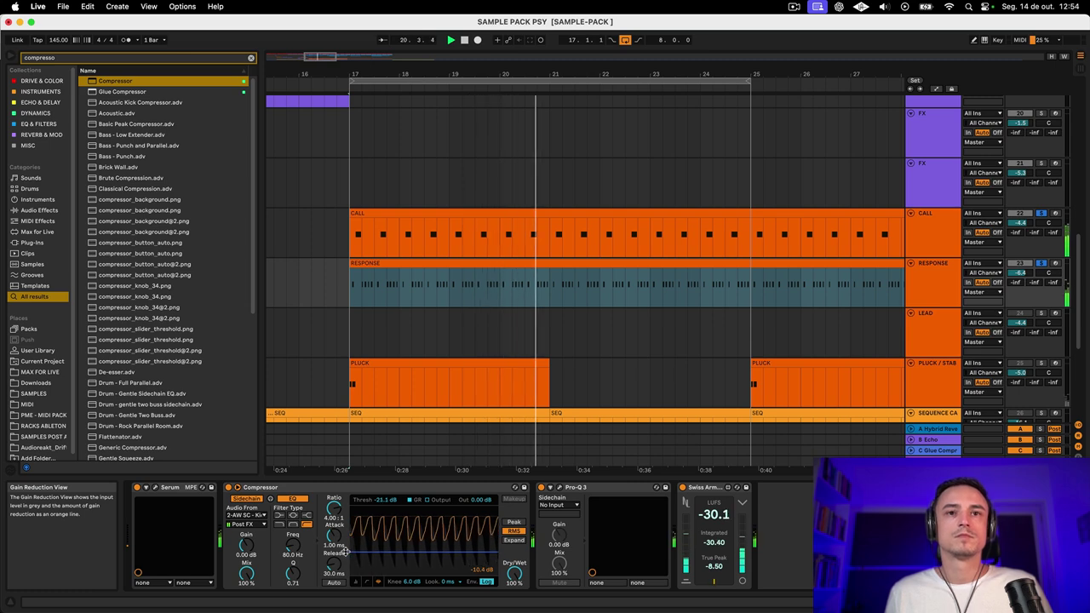
{"action": "left_click", "coordinate": [560, 490]}
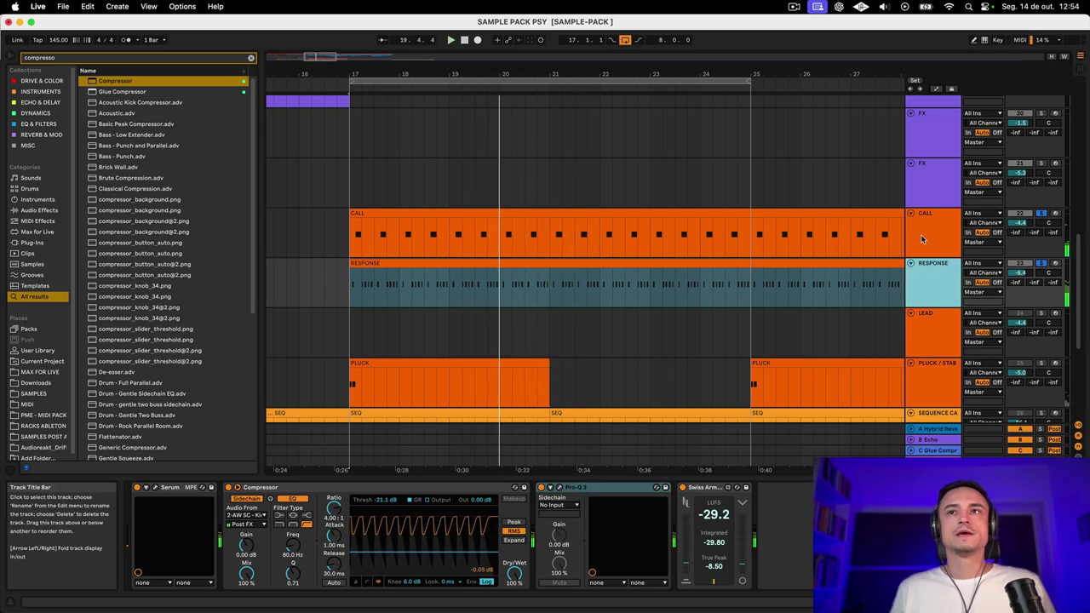
Step: Compare the CALL and RESPONSE device chains, then unsolo both tracks and play the section in the full mix
{"action": "left_click", "coordinate": [943, 244]}
{"action": "left_click", "coordinate": [942, 283]}
{"action": "left_click", "coordinate": [942, 245]}
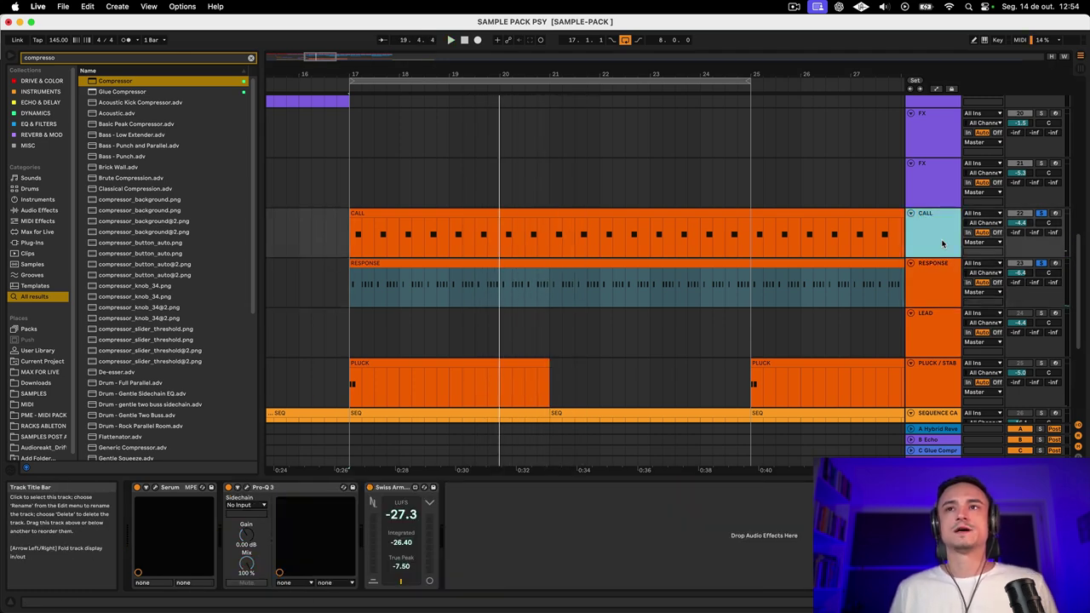
{"action": "left_click", "coordinate": [951, 298]}
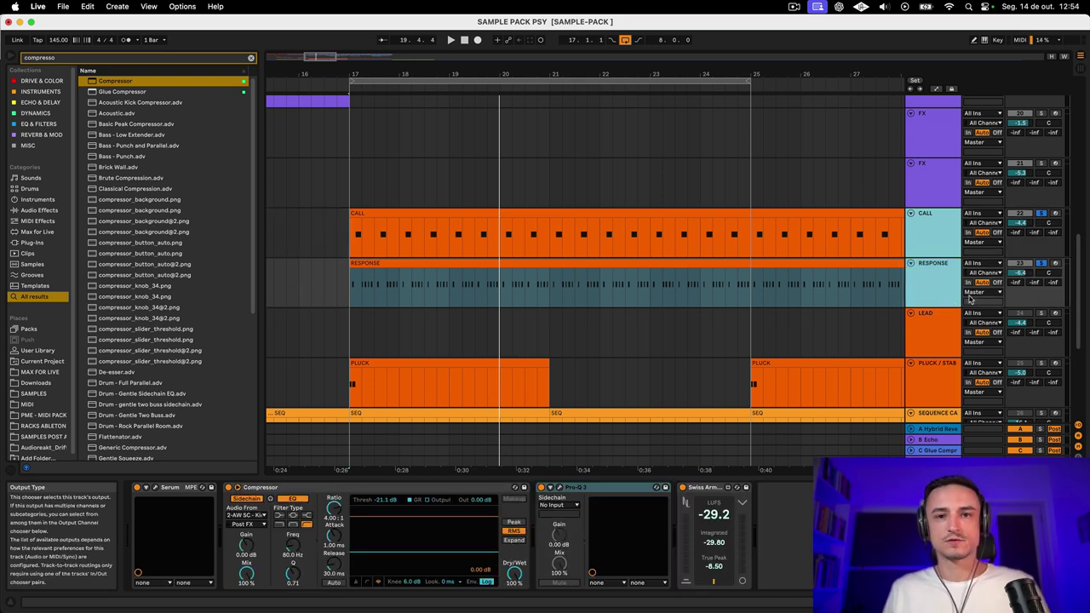
{"action": "left_click", "coordinate": [934, 245]}
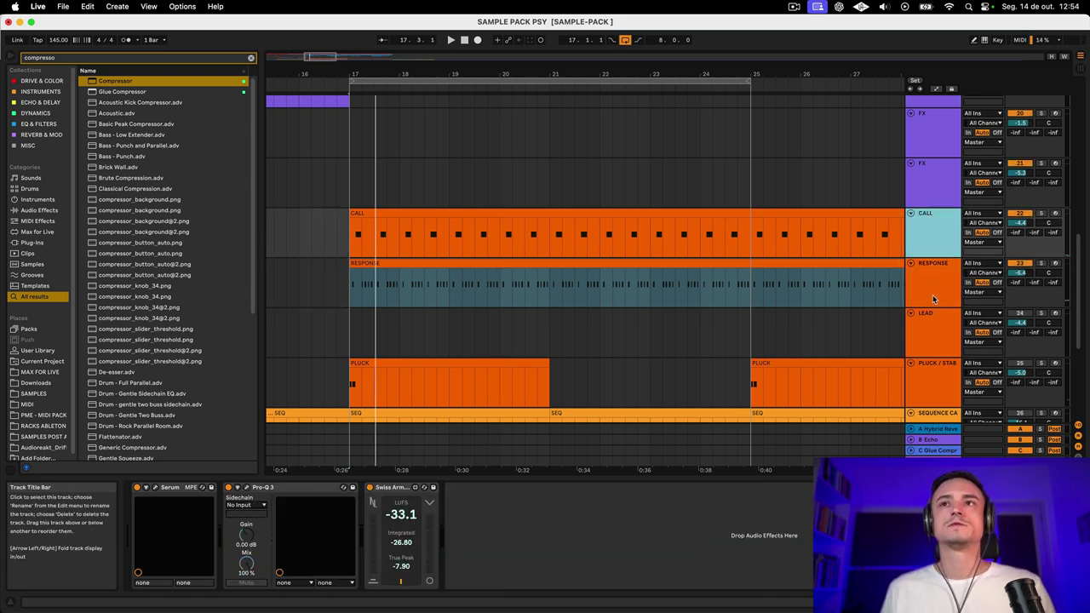
{"action": "left_click", "coordinate": [933, 294]}
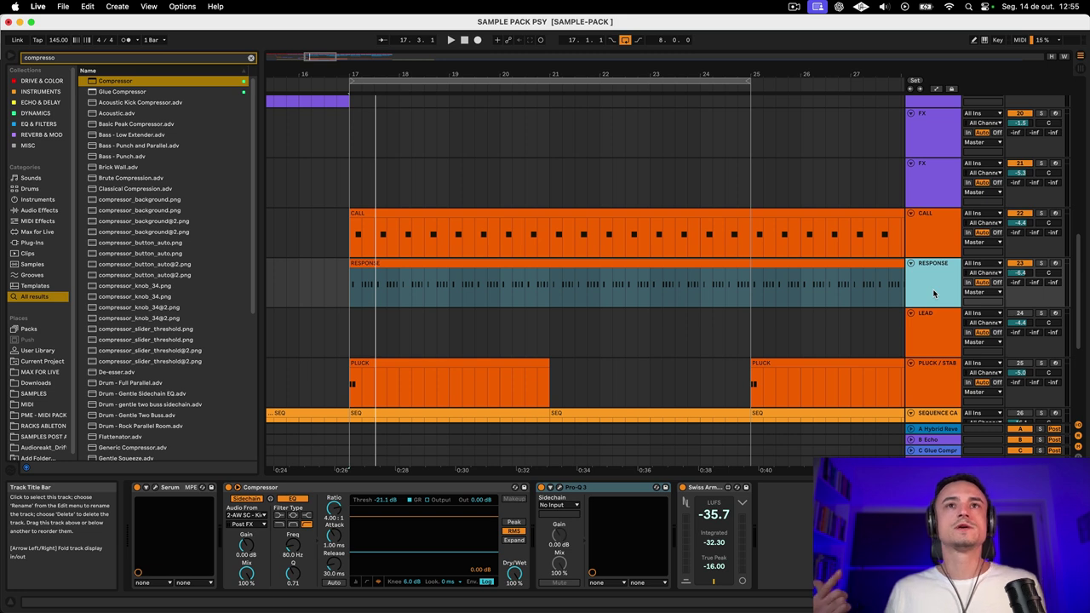
{"action": "key", "text": "space"}
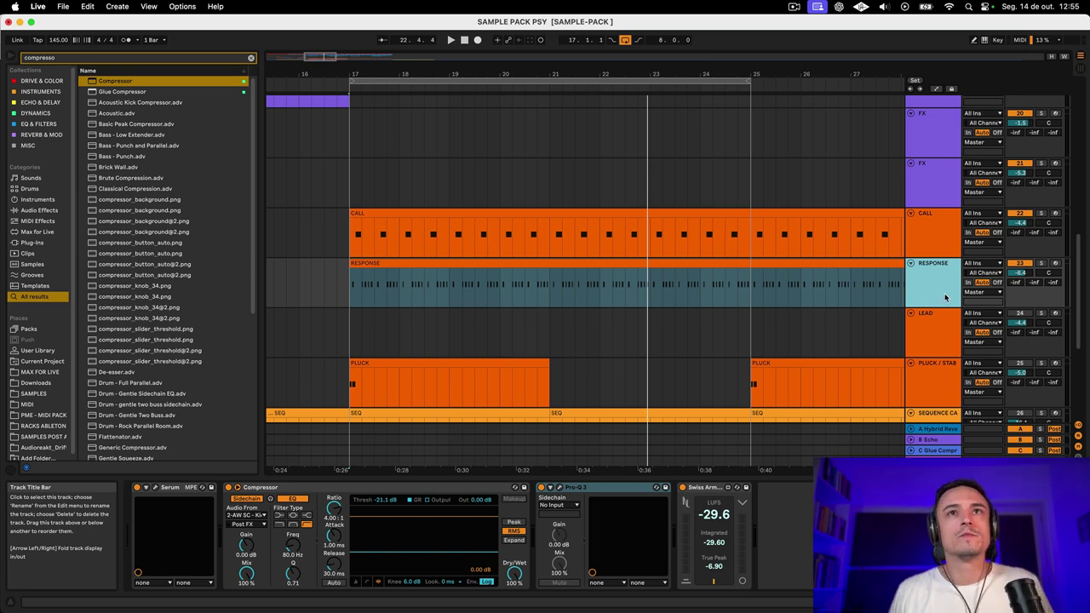
Step: Show the whole arrangement on the timeline and play it from bar 1
{"action": "left_click_drag", "start_coordinate": [418, 75], "coordinate": [586, 81]}
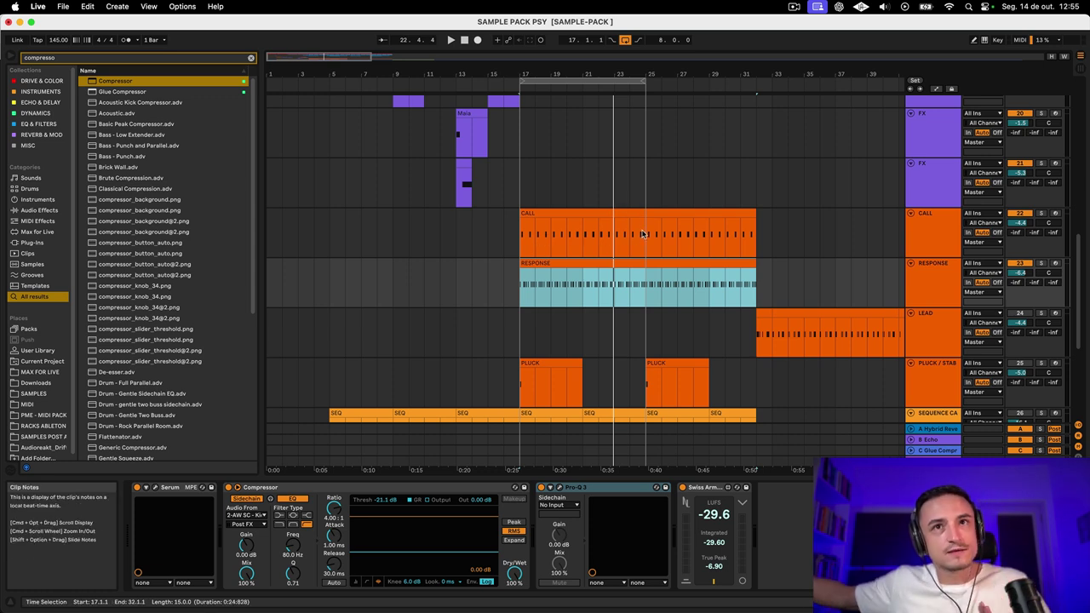
{"action": "left_click", "coordinate": [530, 215]}
{"action": "scroll", "coordinate": [273, 185], "scroll_direction": "up", "scroll_amount": 5}
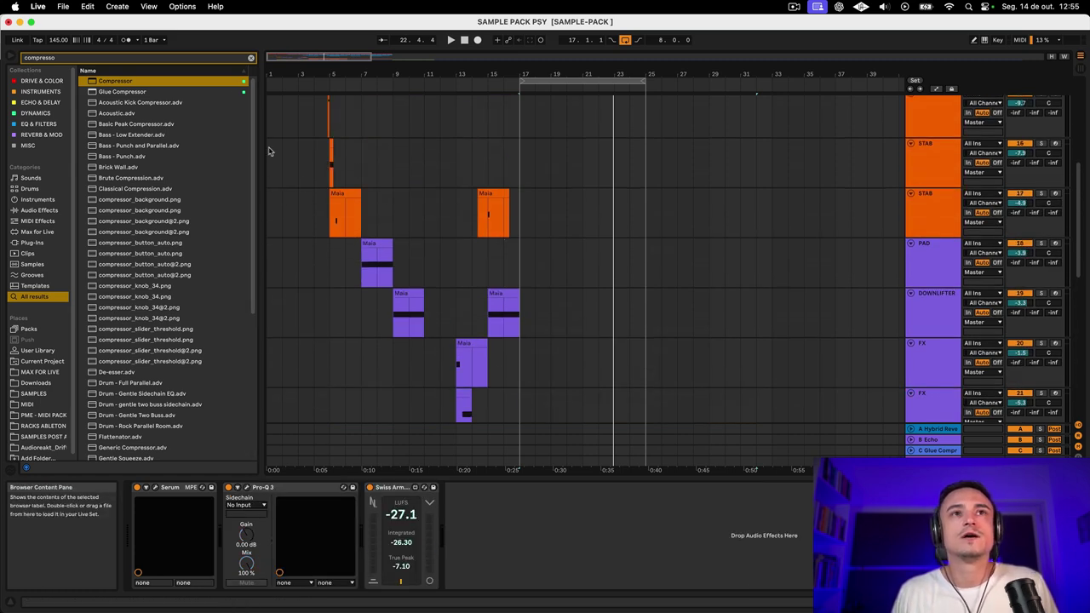
{"action": "scroll", "coordinate": [347, 168], "scroll_direction": "up", "scroll_amount": 3}
{"action": "scroll", "coordinate": [288, 134], "scroll_direction": "up", "scroll_amount": 5}
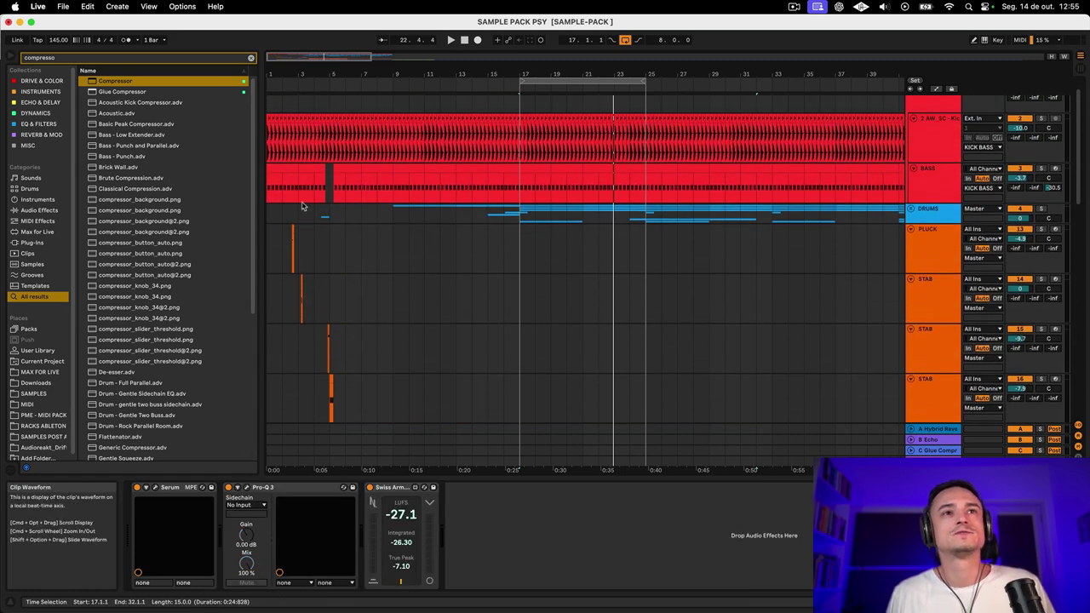
{"action": "left_click", "coordinate": [272, 263]}
{"action": "key", "text": "space"}
Step: Return to the call-and-response section and select the CALL clip that starts at bar 17
{"action": "scroll", "coordinate": [720, 232], "scroll_direction": "down", "scroll_amount": 5}
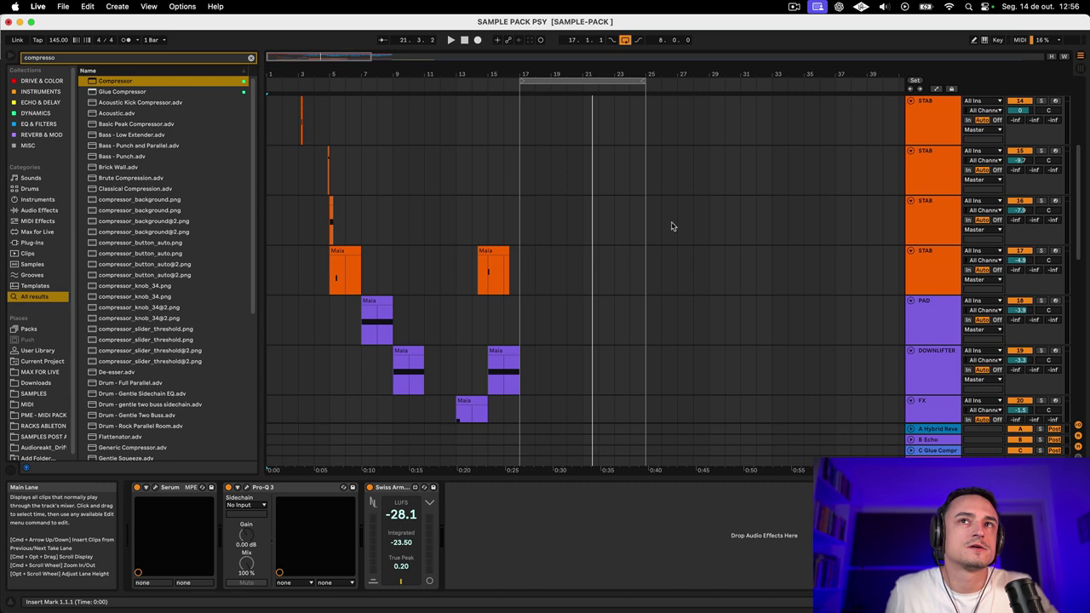
{"action": "scroll", "coordinate": [673, 224], "scroll_direction": "down", "scroll_amount": 10}
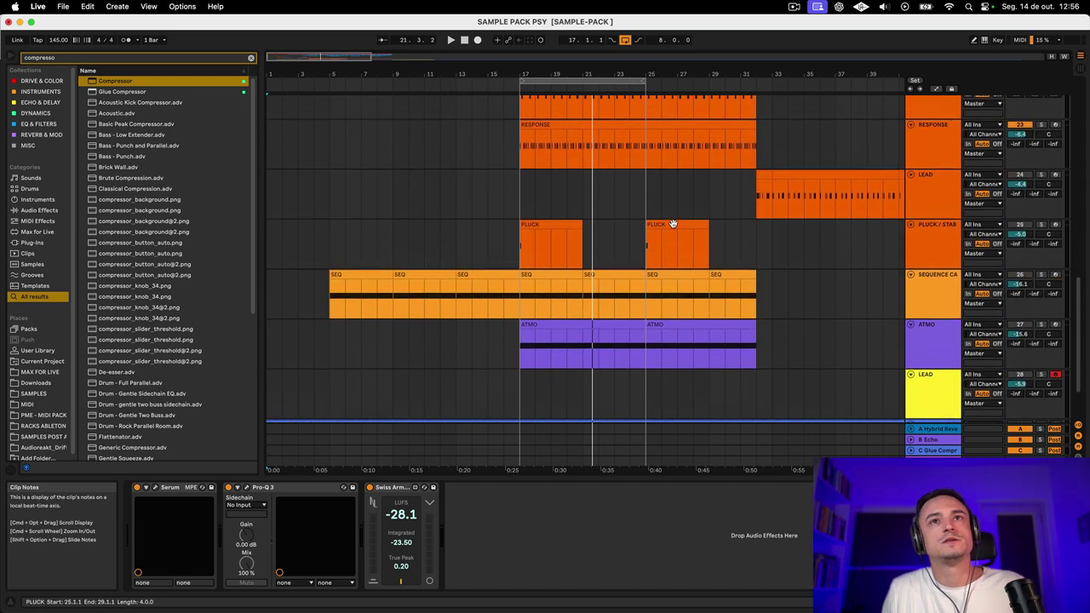
{"action": "key", "text": "space"}
{"action": "left_click", "coordinate": [940, 149]}
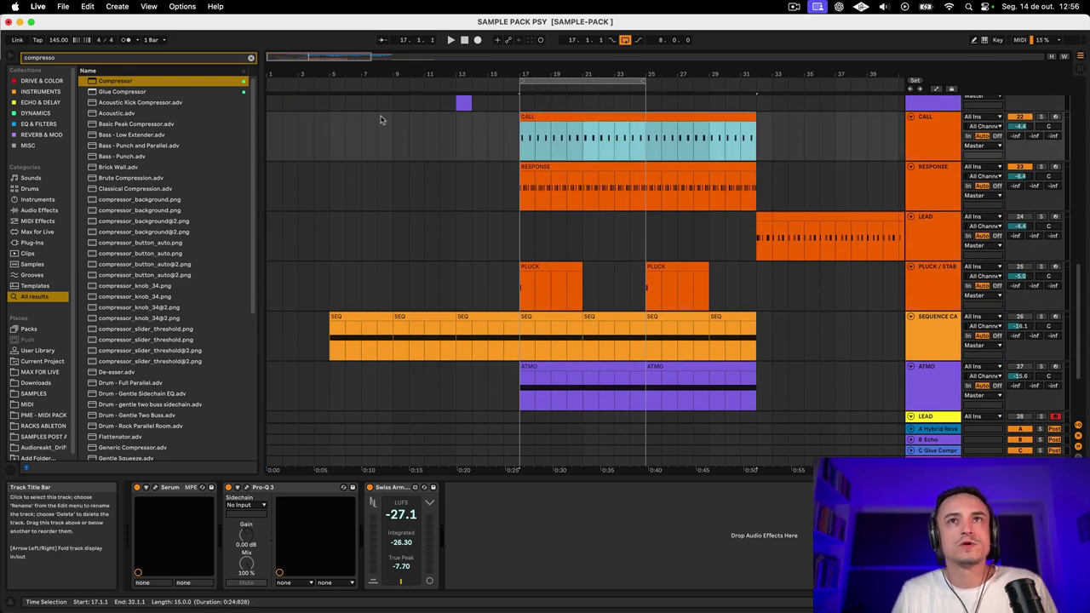
{"action": "left_click", "coordinate": [541, 117]}
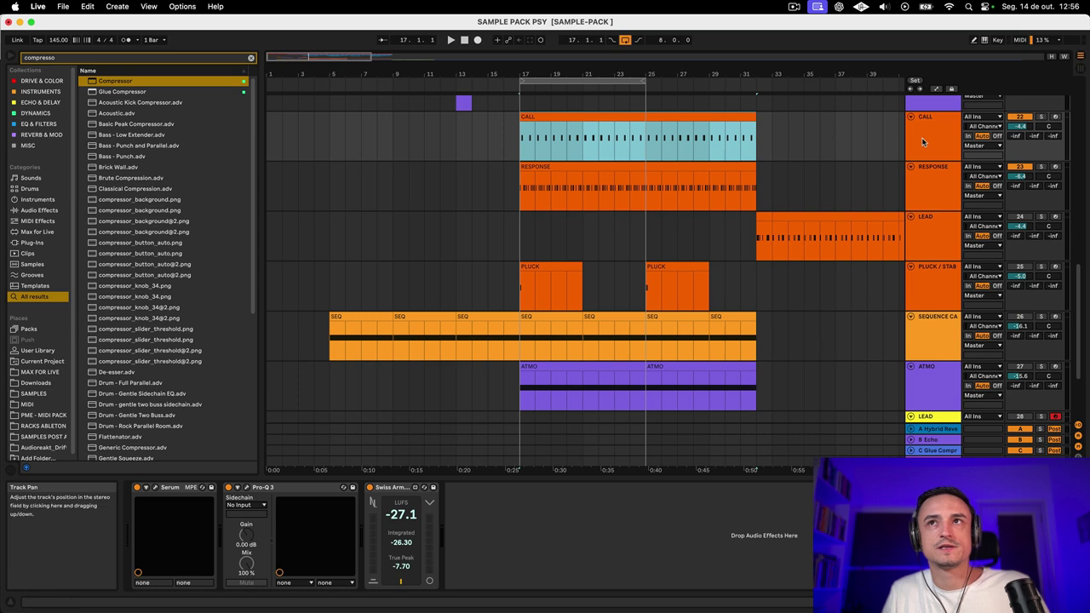
{"action": "left_click", "coordinate": [596, 141]}
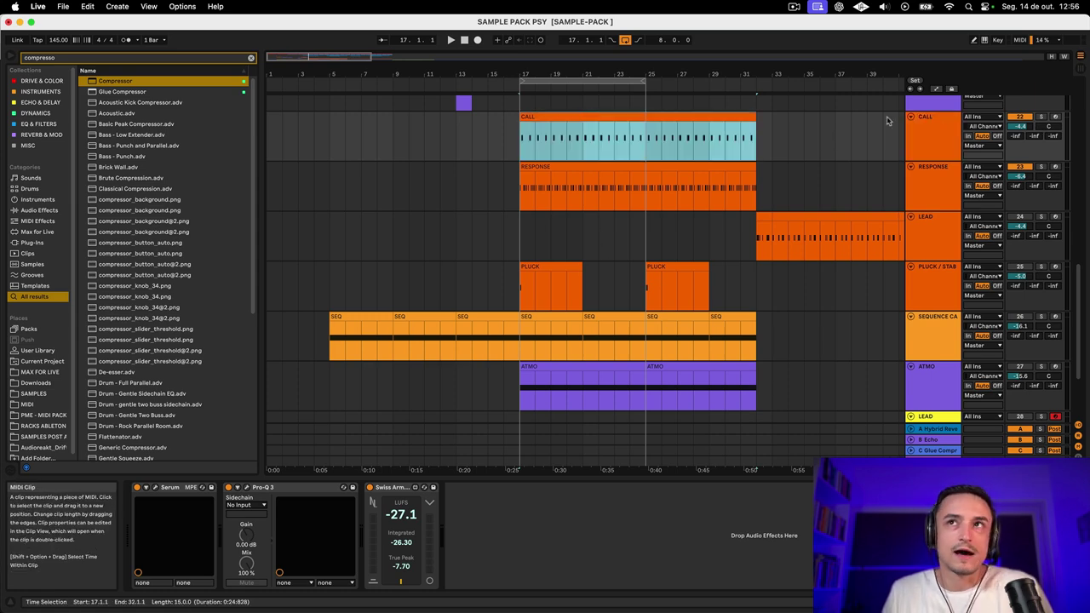
Step: Turn on automation display and show the Serum Macro 1 envelope on the CALL track
{"action": "left_click", "coordinate": [952, 136]}
{"action": "key", "text": "a"}
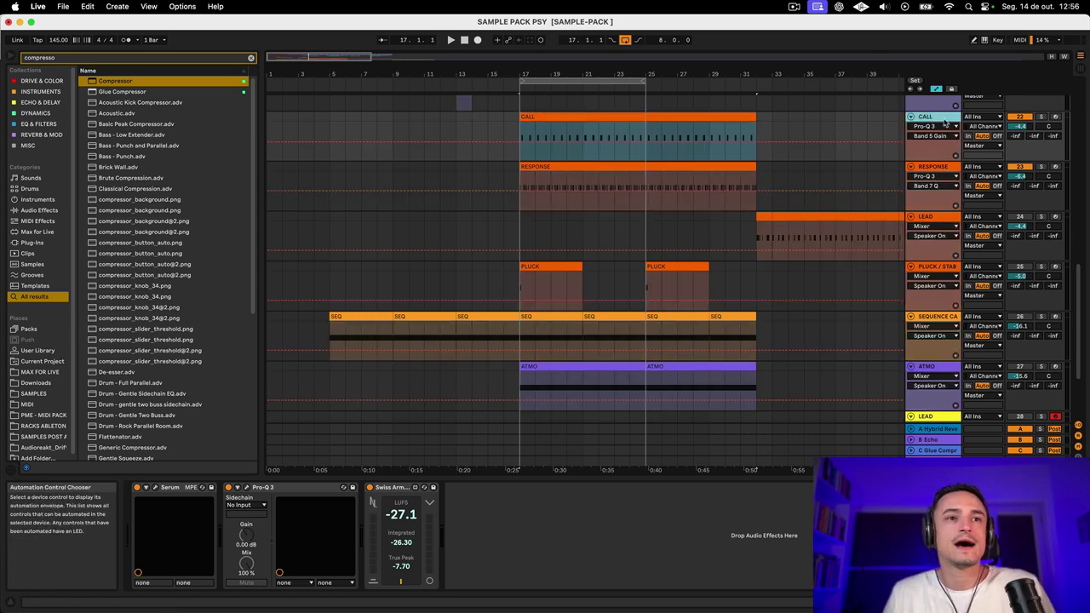
{"action": "left_click", "coordinate": [159, 488]}
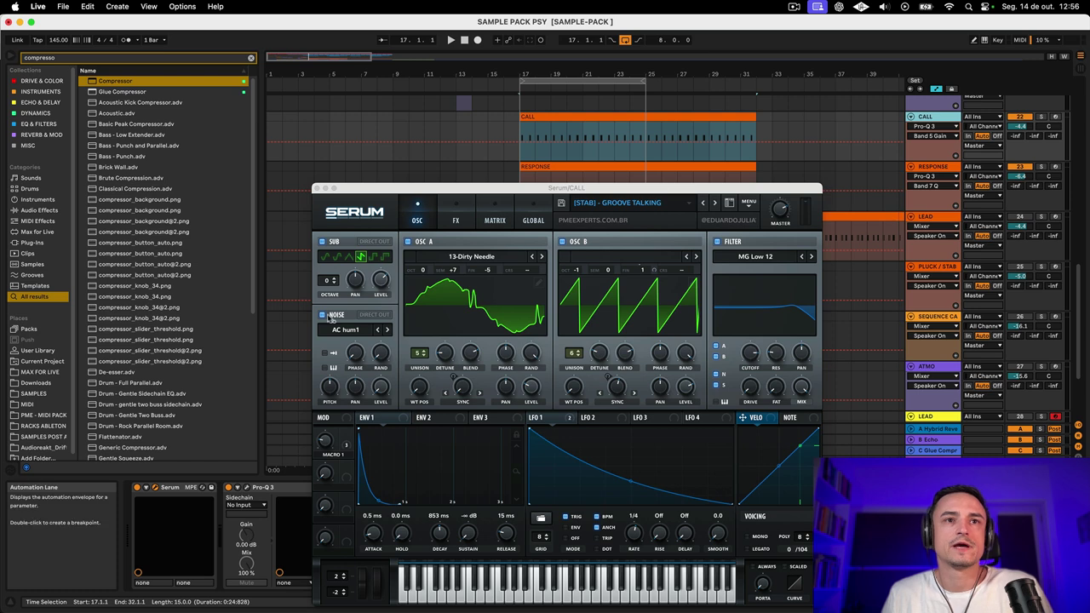
{"action": "left_click", "coordinate": [324, 445]}
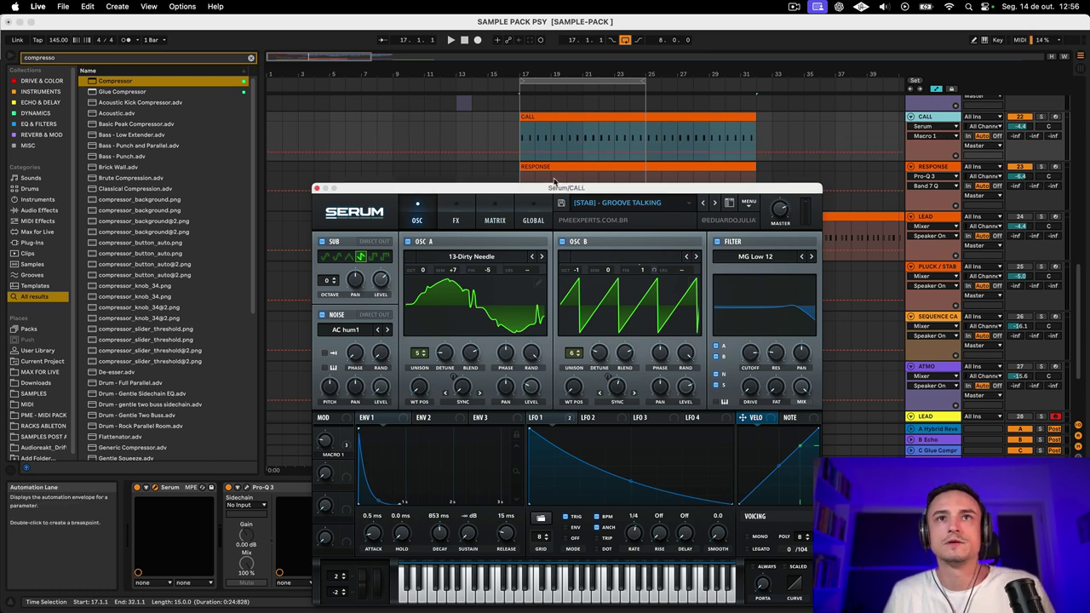
Step: Raise the peak of the CALL track's Macro 1 automation at bar 25 and play the section from bar 17
{"action": "left_click_drag", "start_coordinate": [553, 183], "coordinate": [558, 264]}
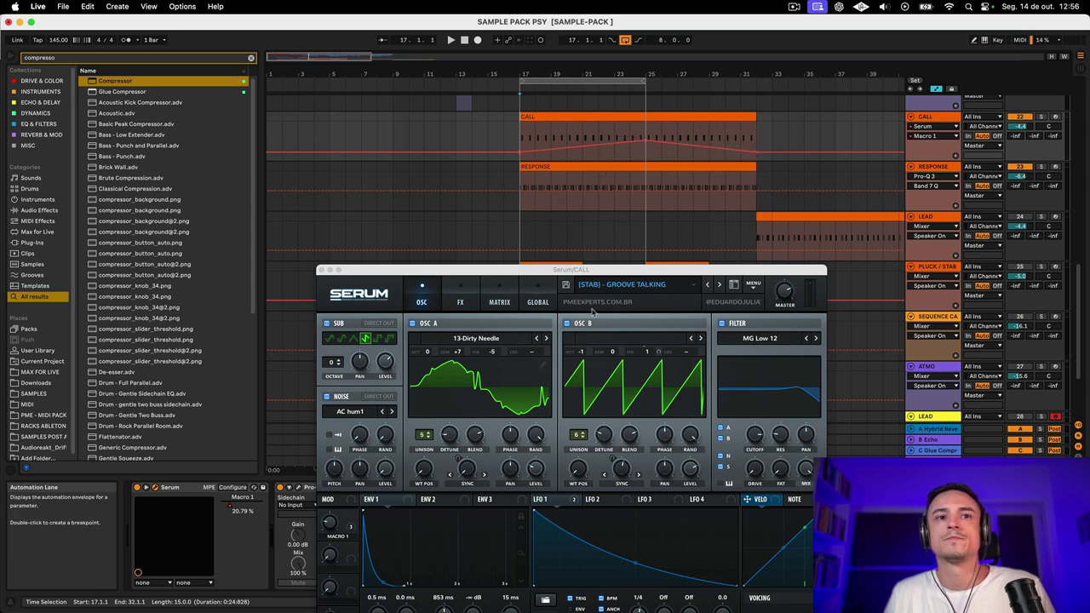
{"action": "left_click_drag", "start_coordinate": [640, 139], "coordinate": [645, 125]}
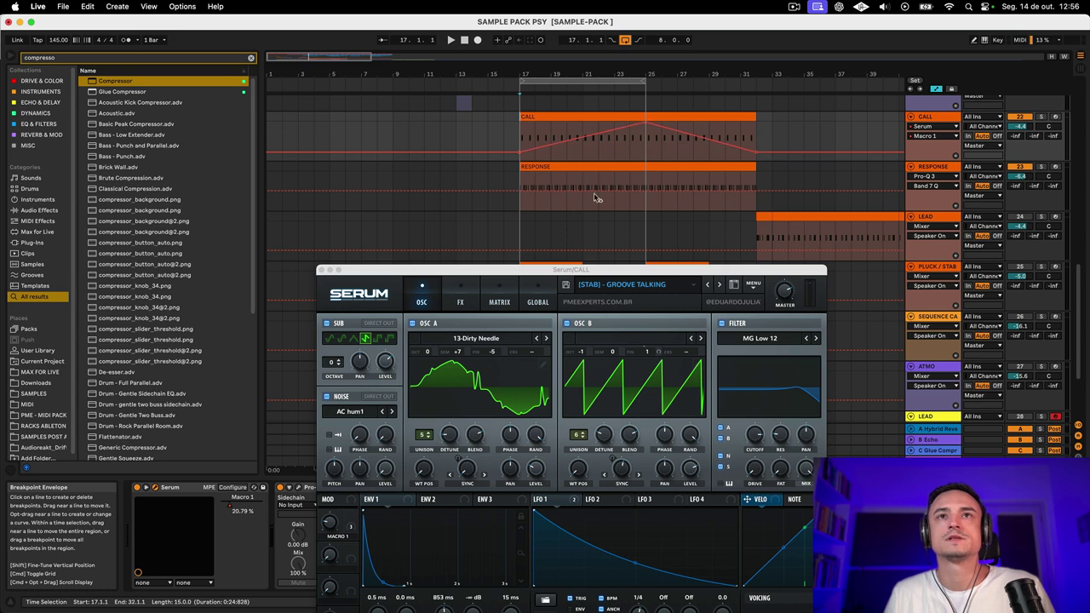
{"action": "key", "text": "space"}
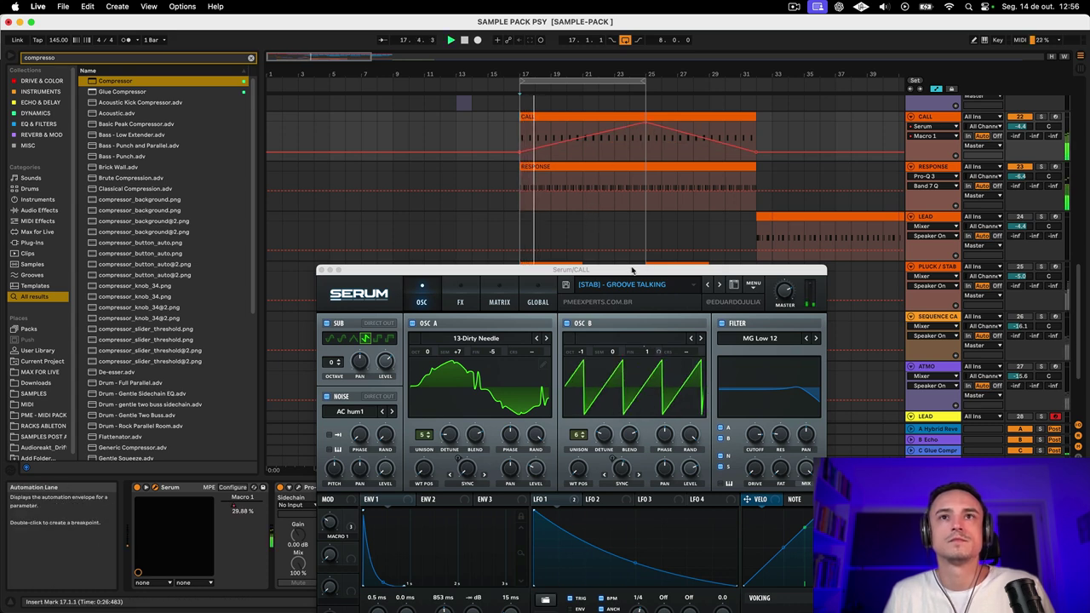
{"action": "left_click_drag", "start_coordinate": [628, 270], "coordinate": [644, 222]}
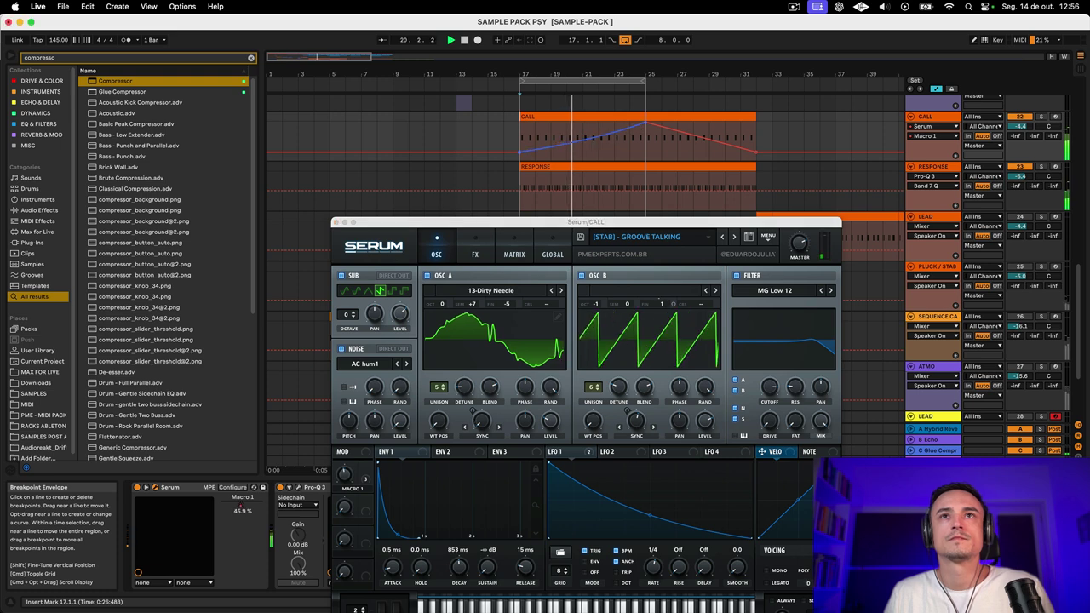
Step: Bend the rising and falling ramps of the CALL track's Macro 1 automation into curves around the bar 25 peak
{"action": "left_click", "coordinate": [645, 125]}
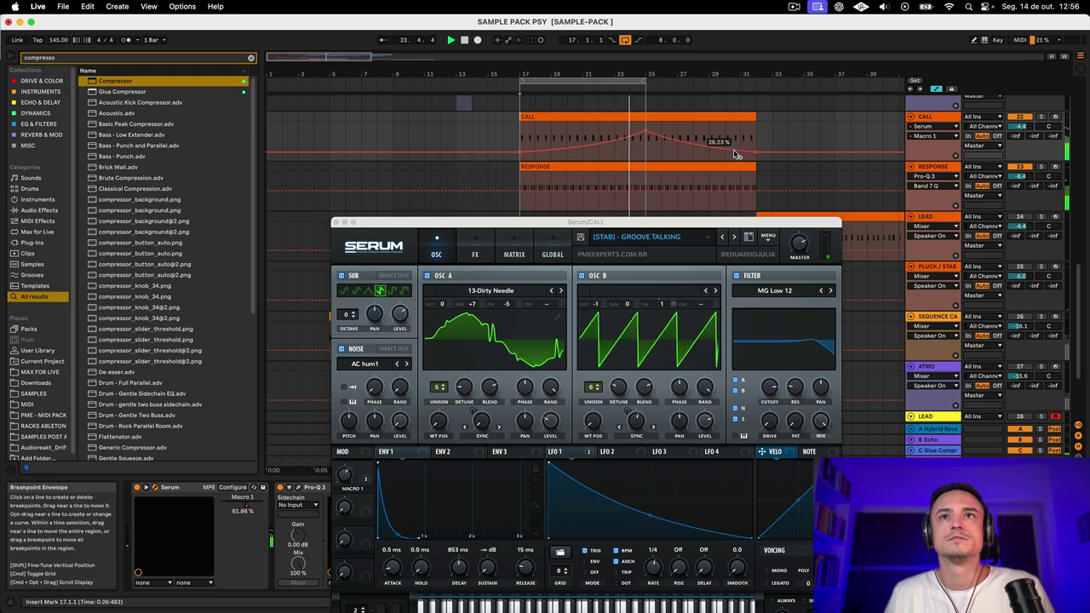
{"action": "key", "text": "space"}
{"action": "key", "text": "space"}
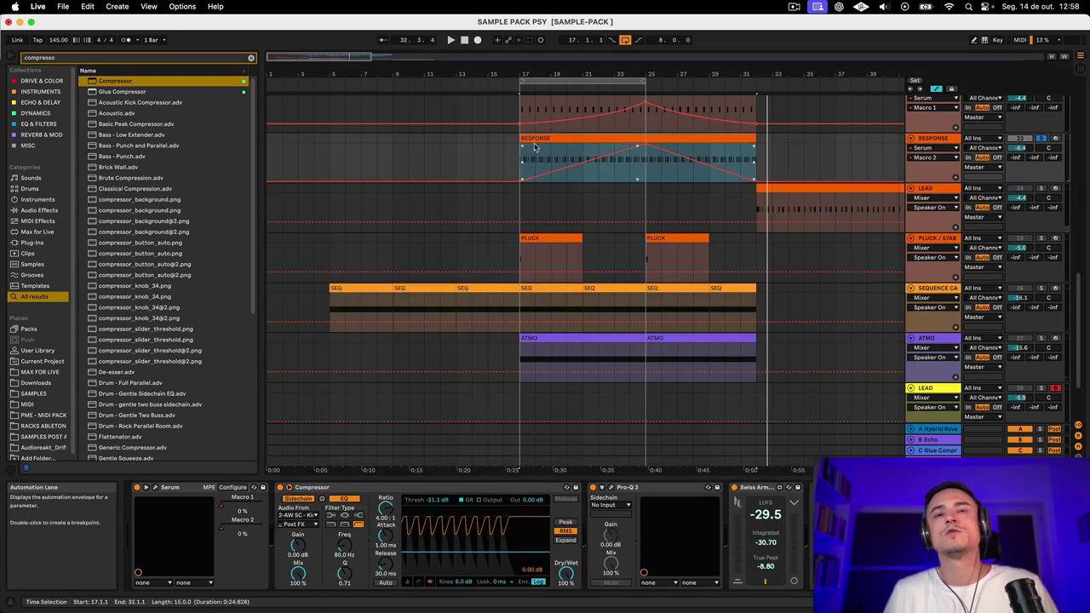
Step: Play the soloed RESPONSE clip, open its Serum synth and raise the Env 2 attack to about 123 ms
{"action": "key", "text": "space"}
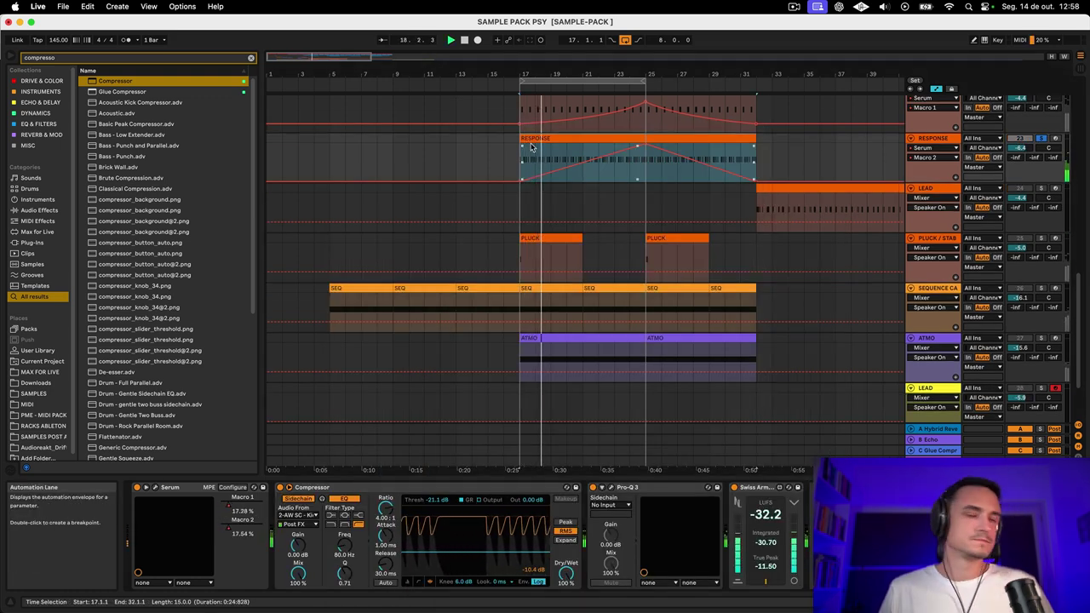
{"action": "left_click", "coordinate": [153, 487]}
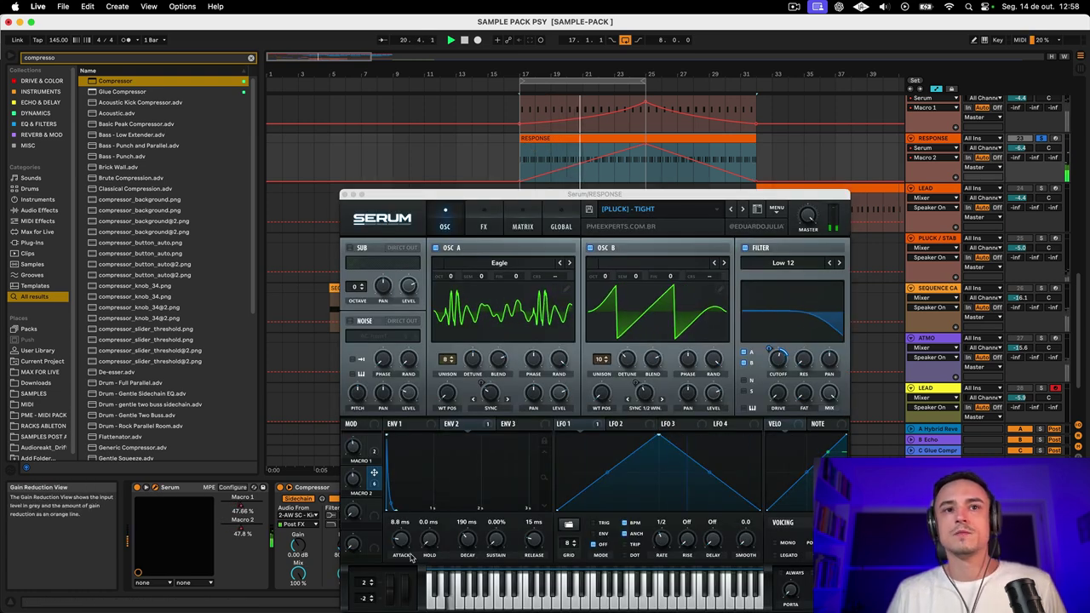
{"action": "left_click", "coordinate": [421, 426]}
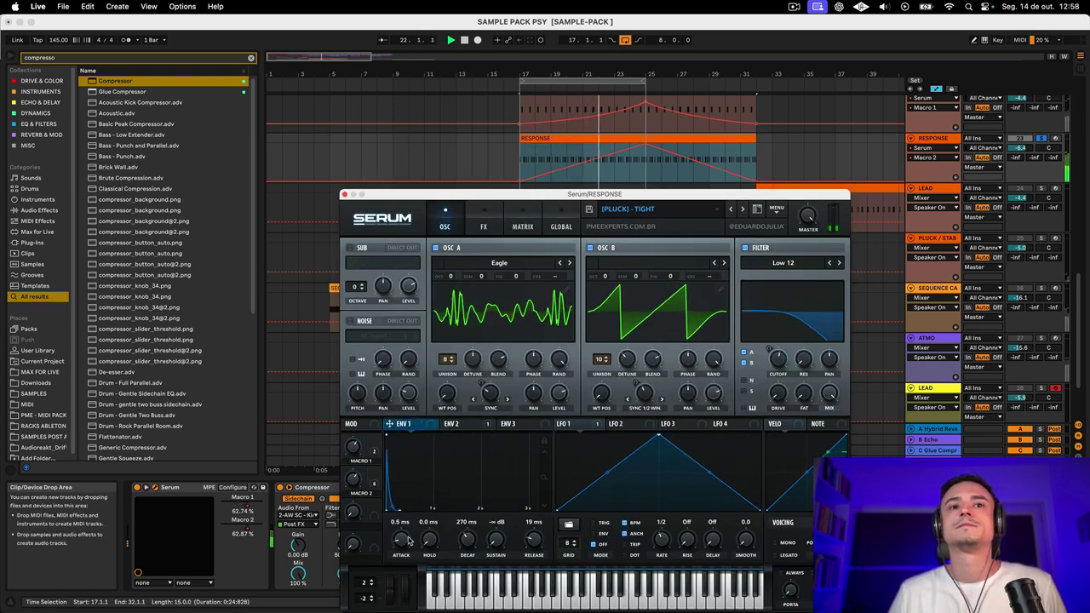
{"action": "left_click", "coordinate": [460, 424]}
{"action": "mouse_move", "coordinate": [401, 539]}
{"action": "left_mouse_down"}
{"action": "mouse_move", "coordinate": [406, 501]}
{"action": "mouse_move", "coordinate": [404, 526]}
{"action": "left_mouse_up"}
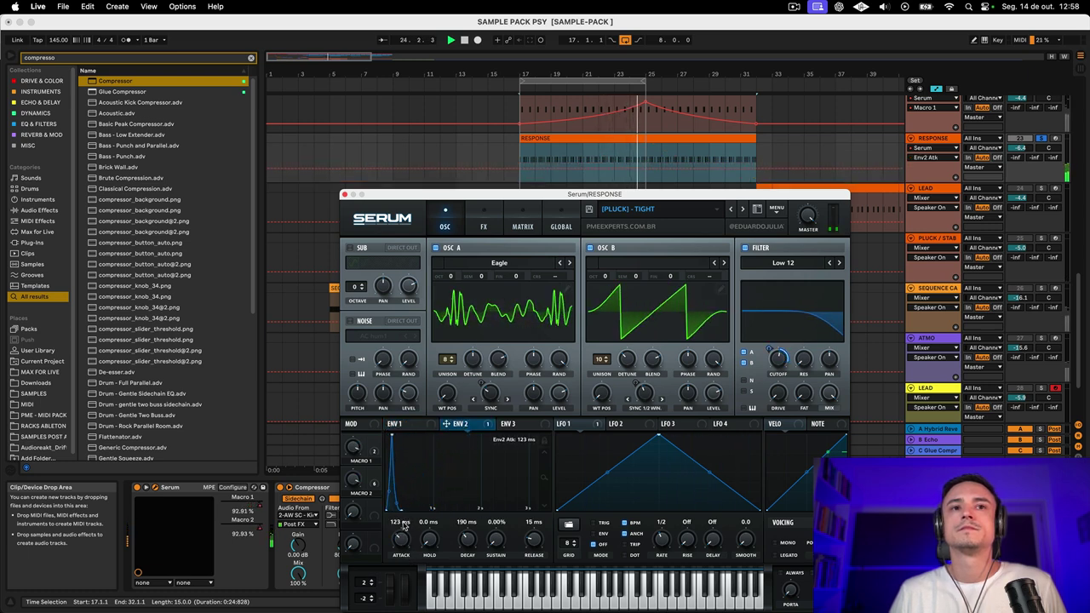
Step: Play the RESPONSE clip and follow its Macro 3 automation curve on the timeline
{"action": "left_click", "coordinate": [464, 161]}
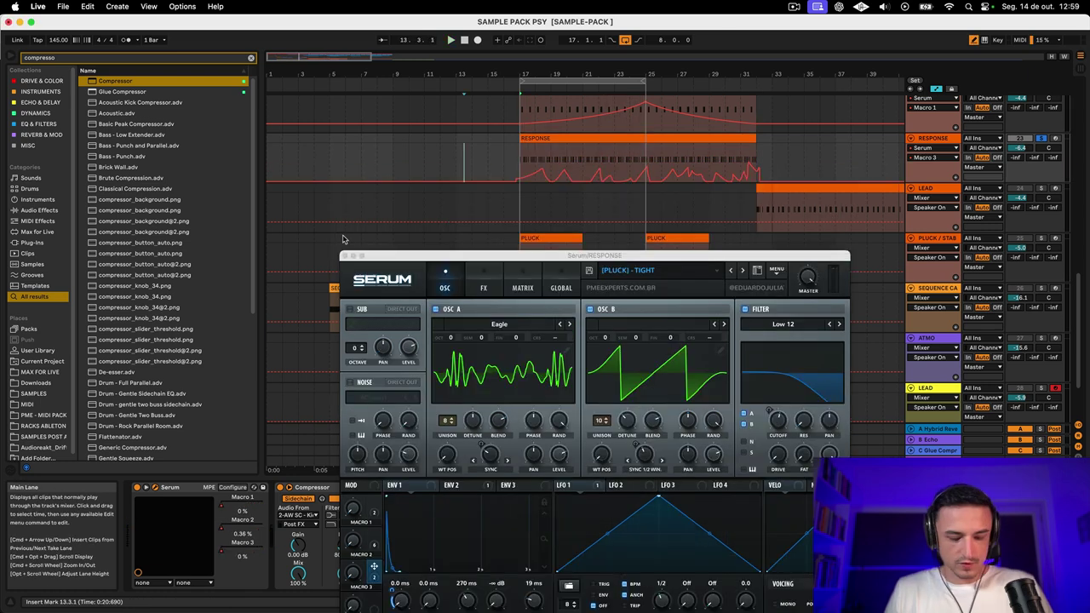
{"action": "key", "text": "space"}
{"action": "left_click_drag", "start_coordinate": [595, 74], "coordinate": [594, 94]}
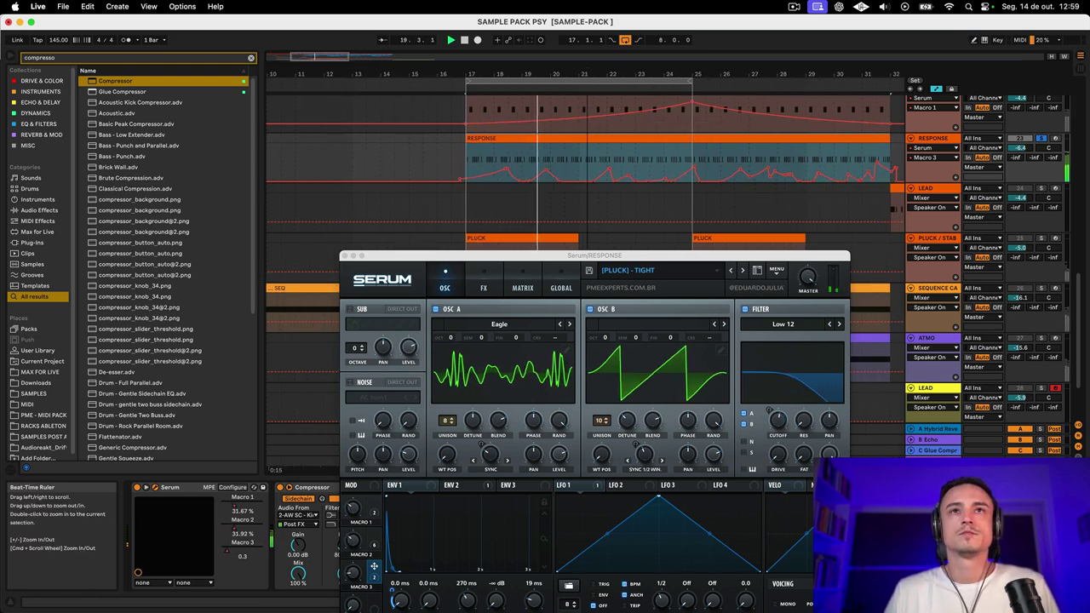
{"action": "left_click", "coordinate": [588, 139]}
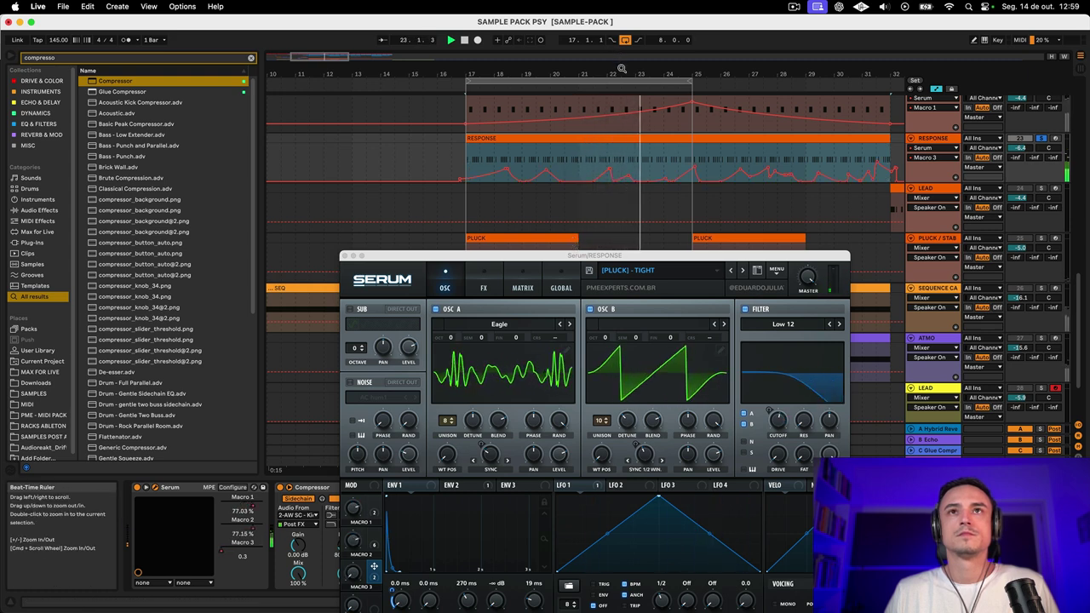
{"action": "left_click_drag", "start_coordinate": [508, 77], "coordinate": [509, 66]}
Step: Extend the loop to 15 bars starting at bar 17, hide the track automation and play the section
{"action": "left_click_drag", "start_coordinate": [599, 81], "coordinate": [686, 84]}
{"action": "scroll", "coordinate": [933, 182], "scroll_direction": "up", "scroll_amount": 2}
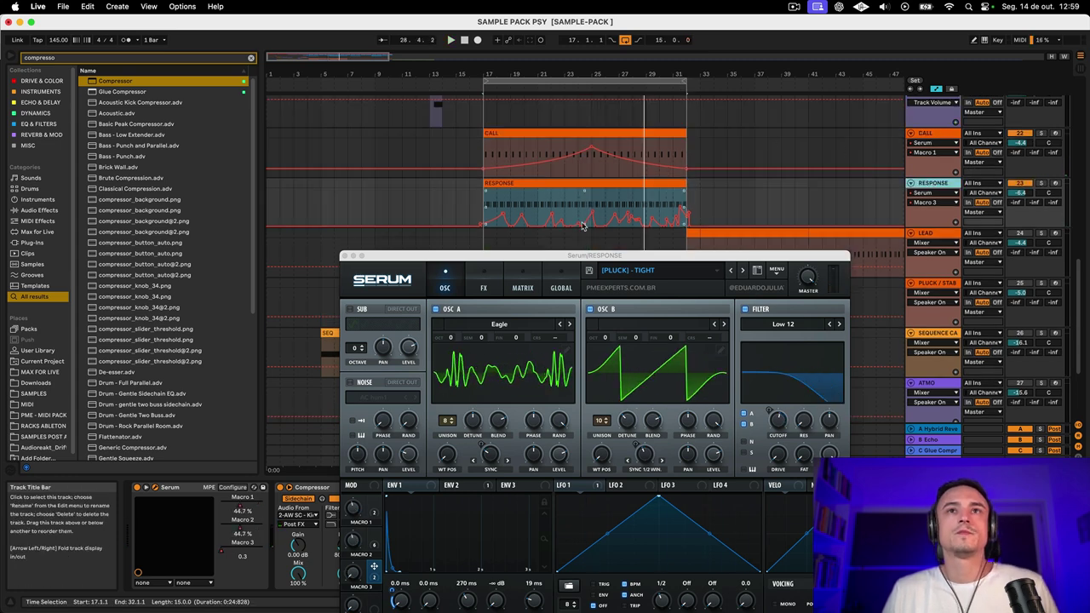
{"action": "key", "text": "a"}
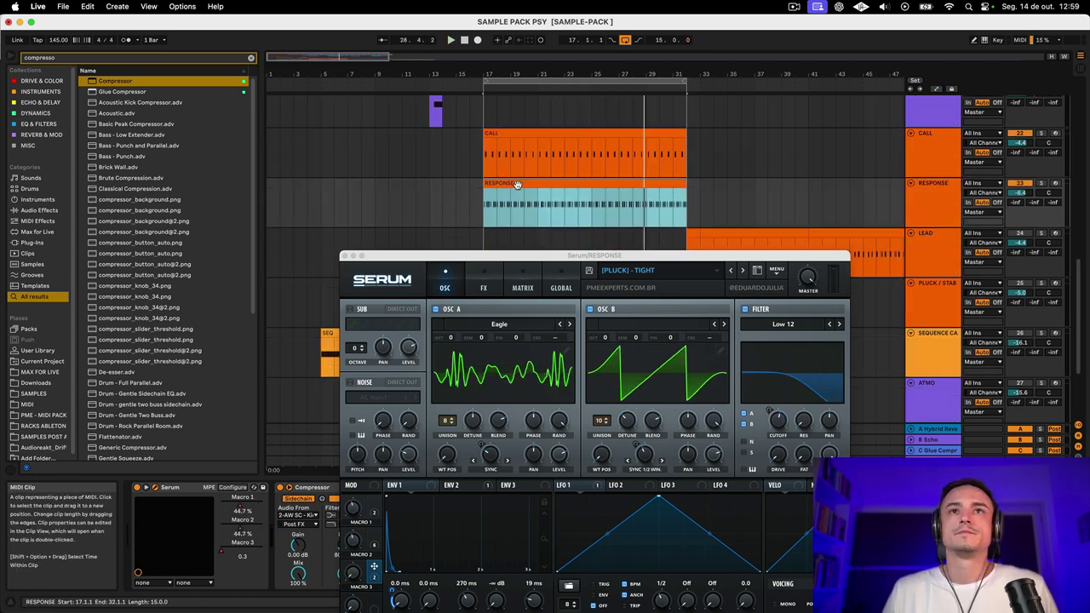
{"action": "key", "text": "space"}
{"action": "key", "text": "space"}
Step: Play the section from the SEQ clip at bar 17 and adjust the SEQUENCE track's volume to -15.6 dB
{"action": "scroll", "coordinate": [858, 187], "scroll_direction": "down", "scroll_amount": 3}
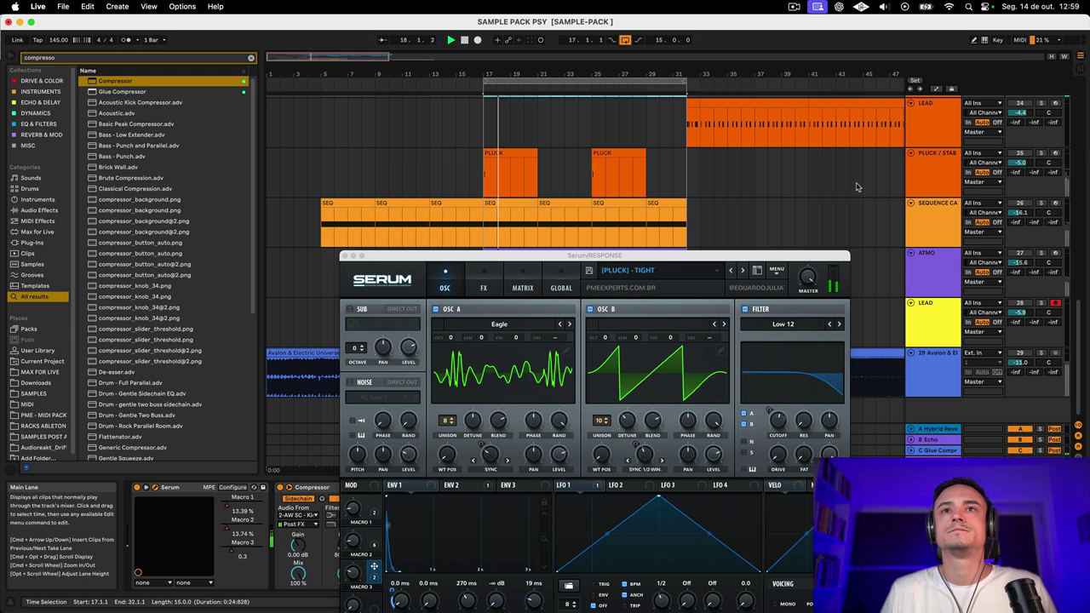
{"action": "left_click", "coordinate": [948, 218]}
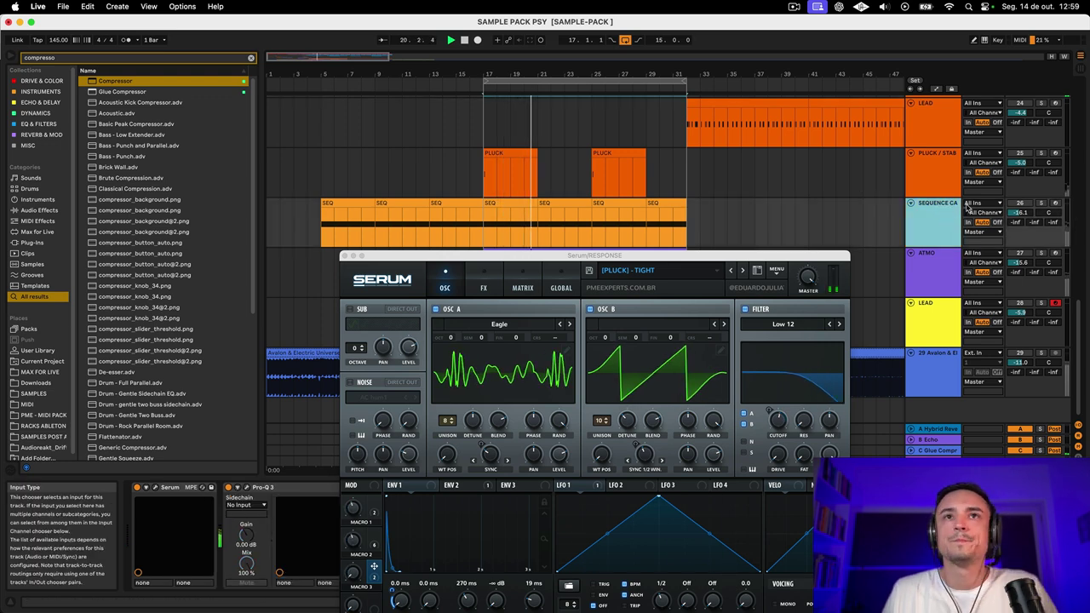
{"action": "left_click", "coordinate": [1024, 212]}
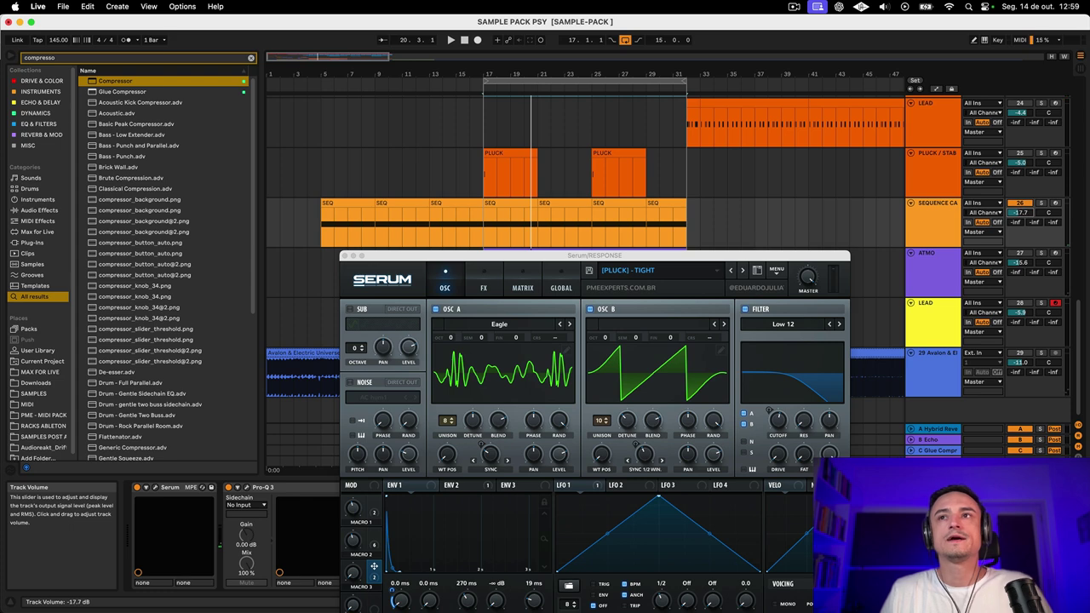
{"action": "left_click", "coordinate": [506, 202]}
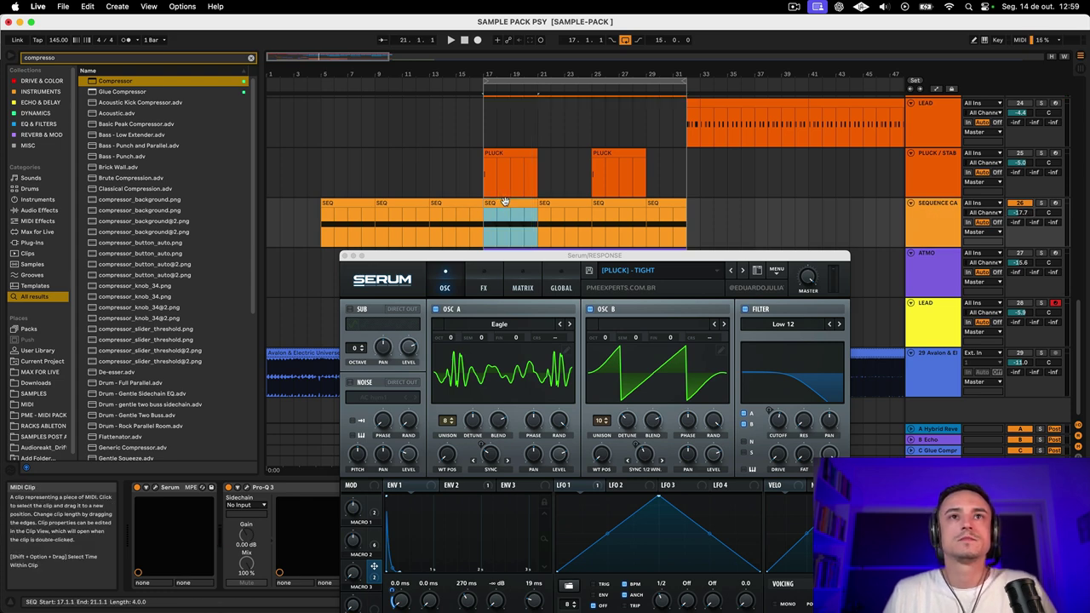
{"action": "key", "text": "space"}
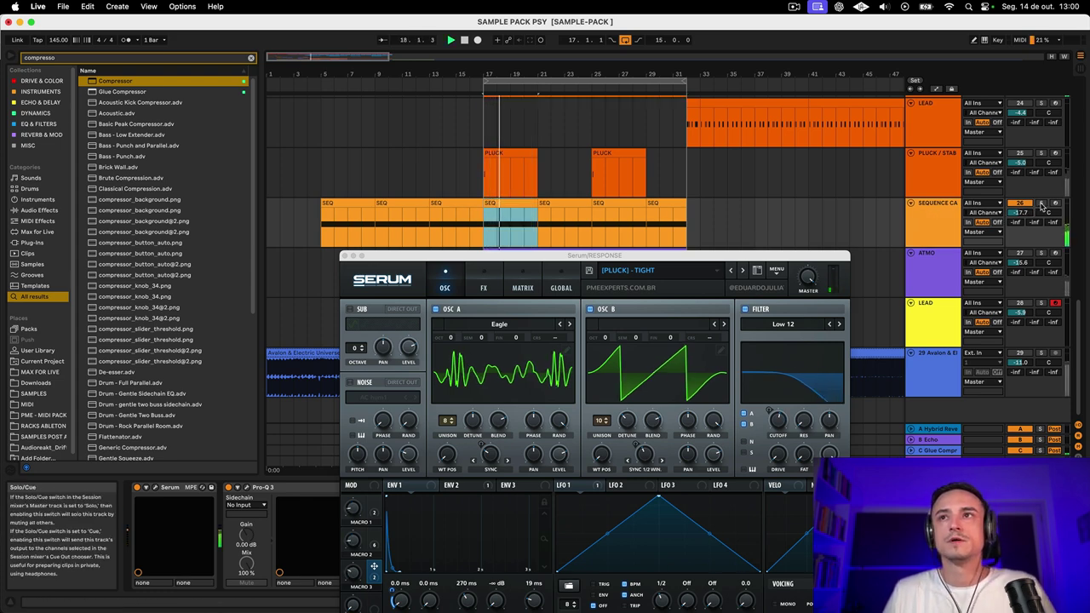
{"action": "left_click_drag", "start_coordinate": [1022, 212], "coordinate": [1021, 206]}
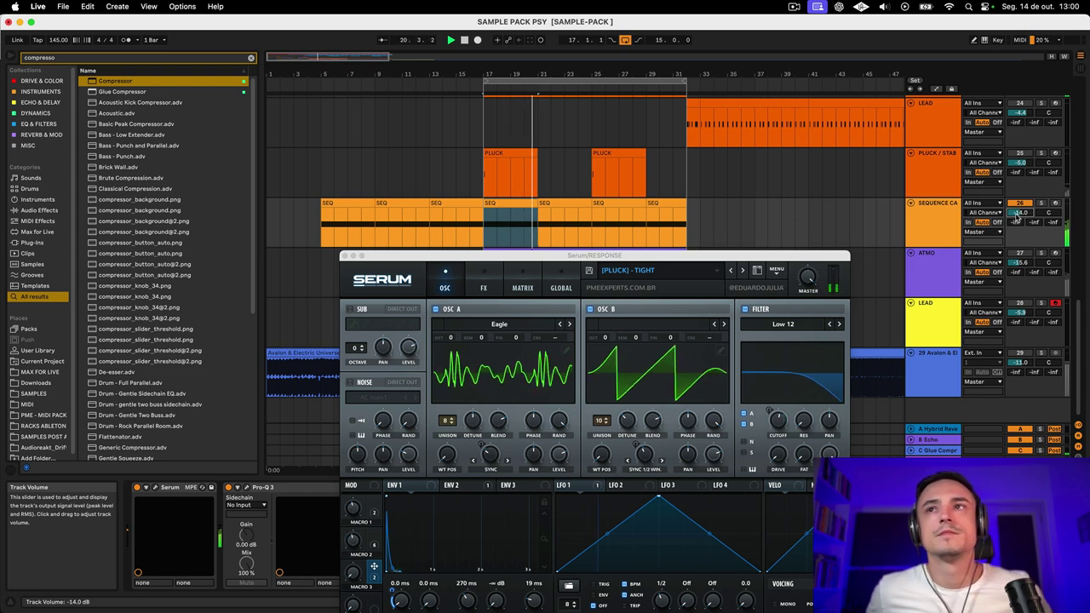
Step: Select the PLUCK clip at bar 17, then solo the PLUCK / STAB track and play it
{"action": "left_click", "coordinate": [899, 176]}
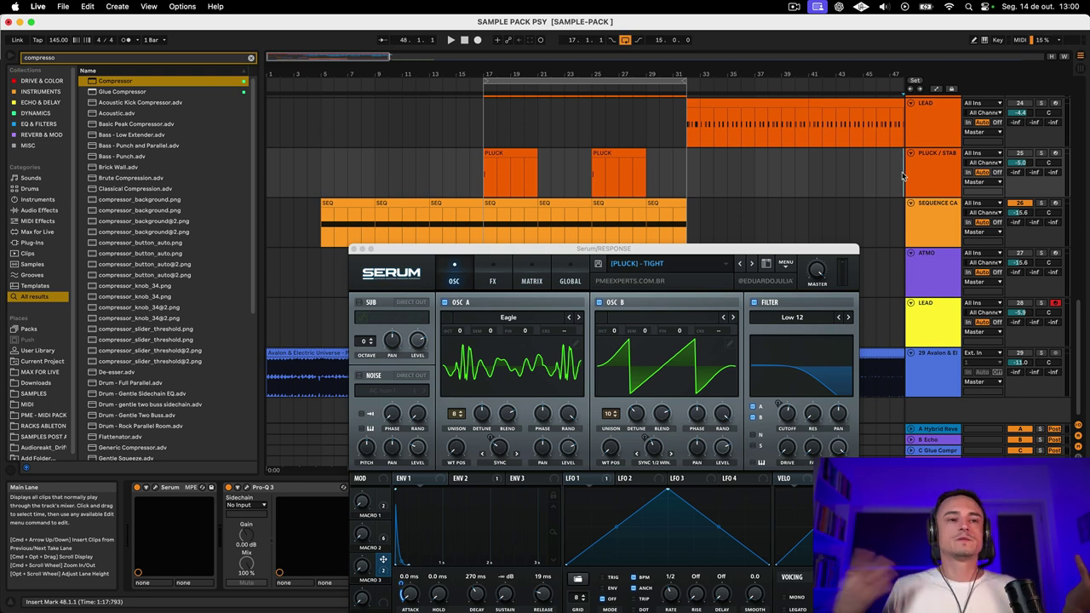
{"action": "left_click", "coordinate": [508, 156]}
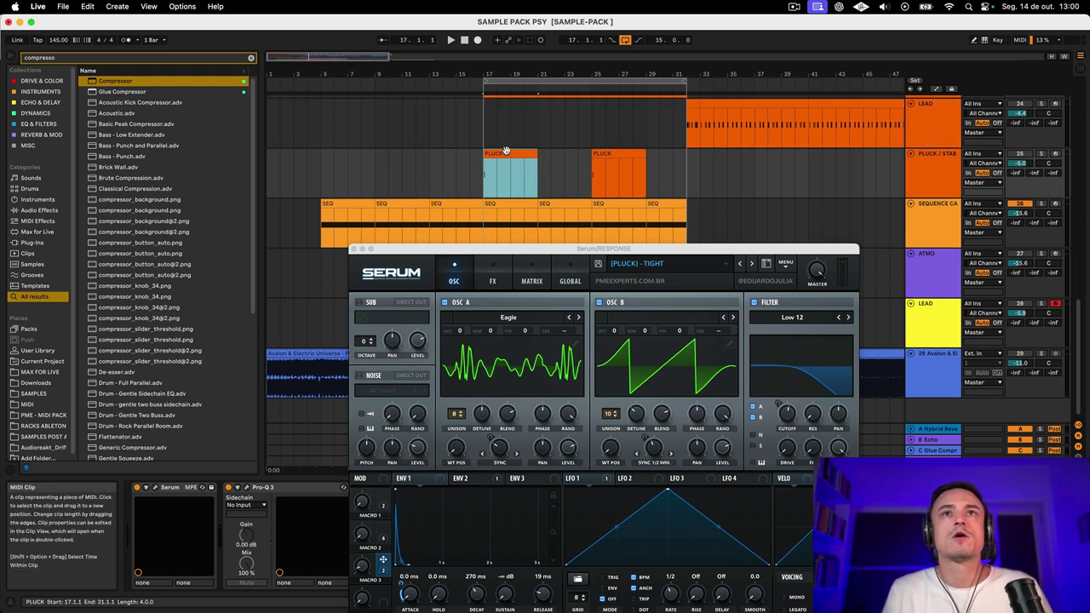
{"action": "scroll", "coordinate": [508, 156], "scroll_direction": "up", "scroll_amount": 2}
{"action": "scroll", "coordinate": [508, 150], "scroll_direction": "down", "scroll_amount": 2}
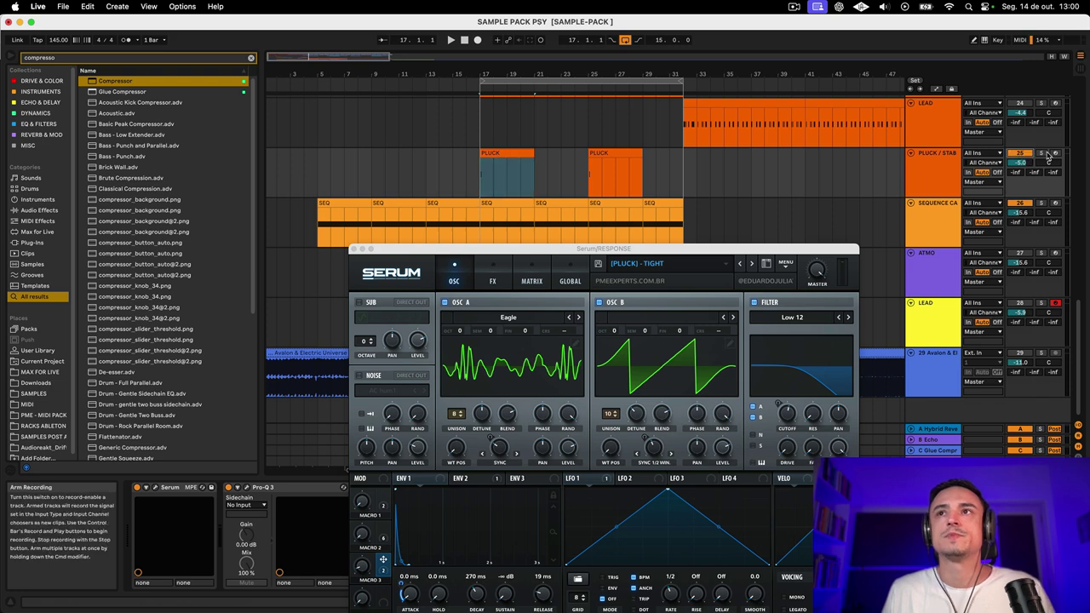
{"action": "left_click", "coordinate": [942, 166]}
{"action": "key", "text": "space"}
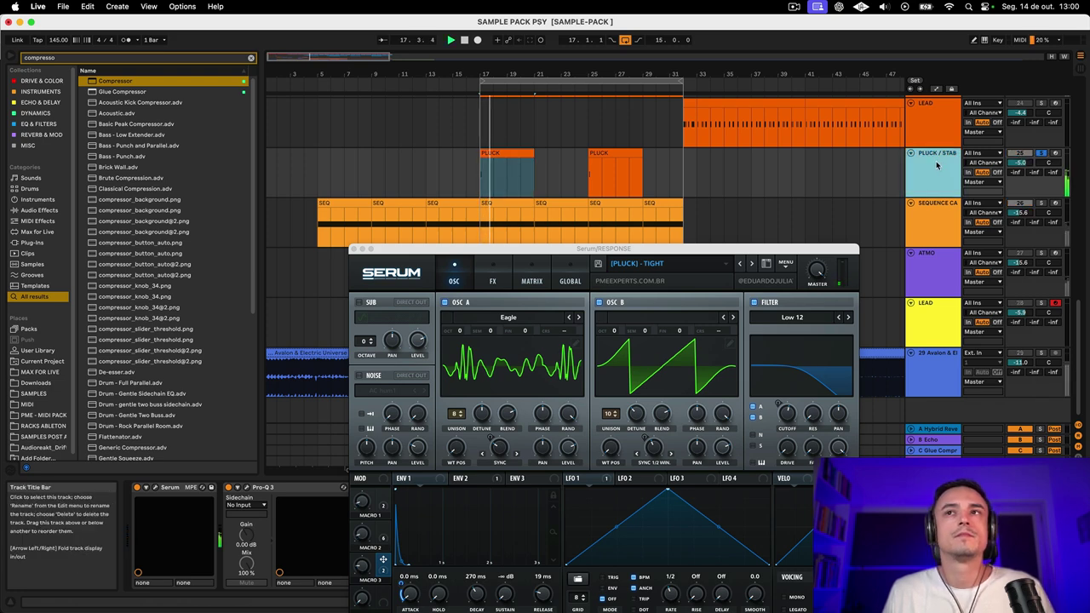
Step: Set the PLUCK / STAB volume to -3.0 dB and its Hybrid Reverb send to -2.8 dB, then unsolo the track
{"action": "left_click_drag", "start_coordinate": [1032, 164], "coordinate": [1032, 158]}
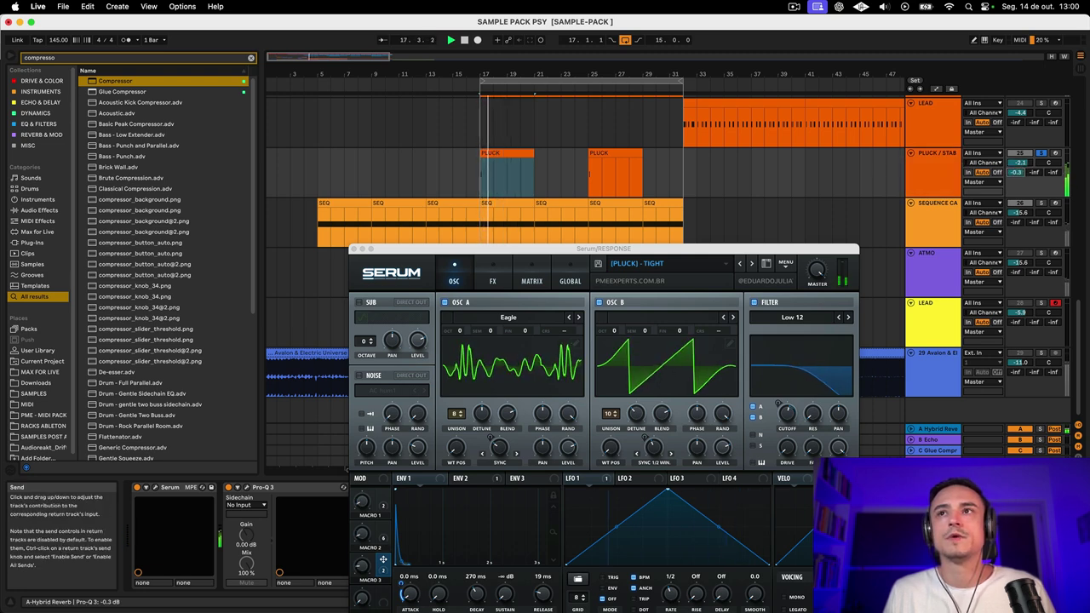
{"action": "left_click_drag", "start_coordinate": [1020, 162], "coordinate": [1020, 164]}
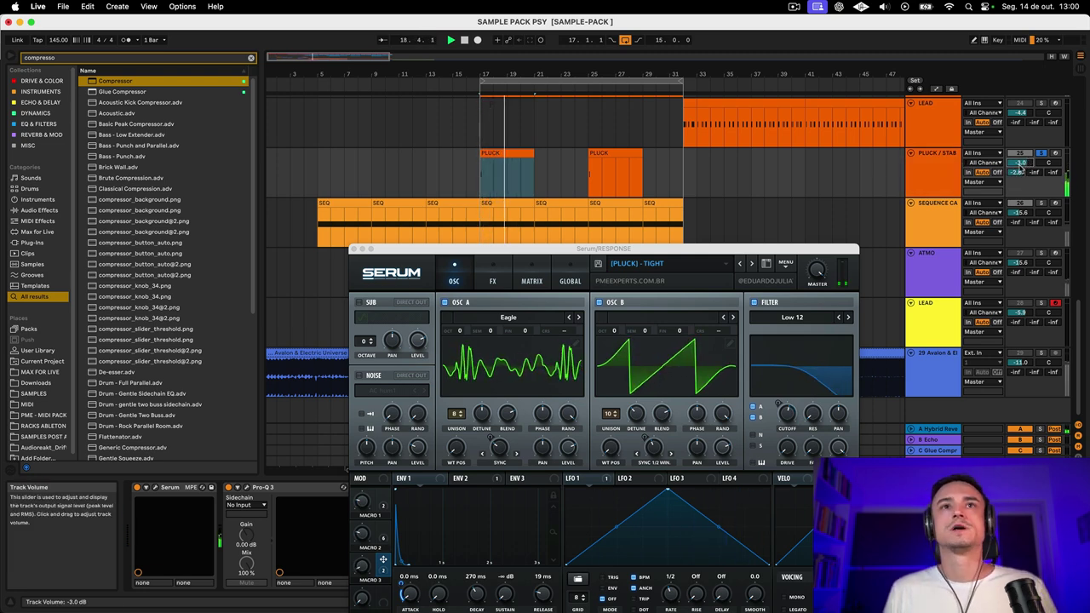
{"action": "left_click", "coordinate": [1041, 153]}
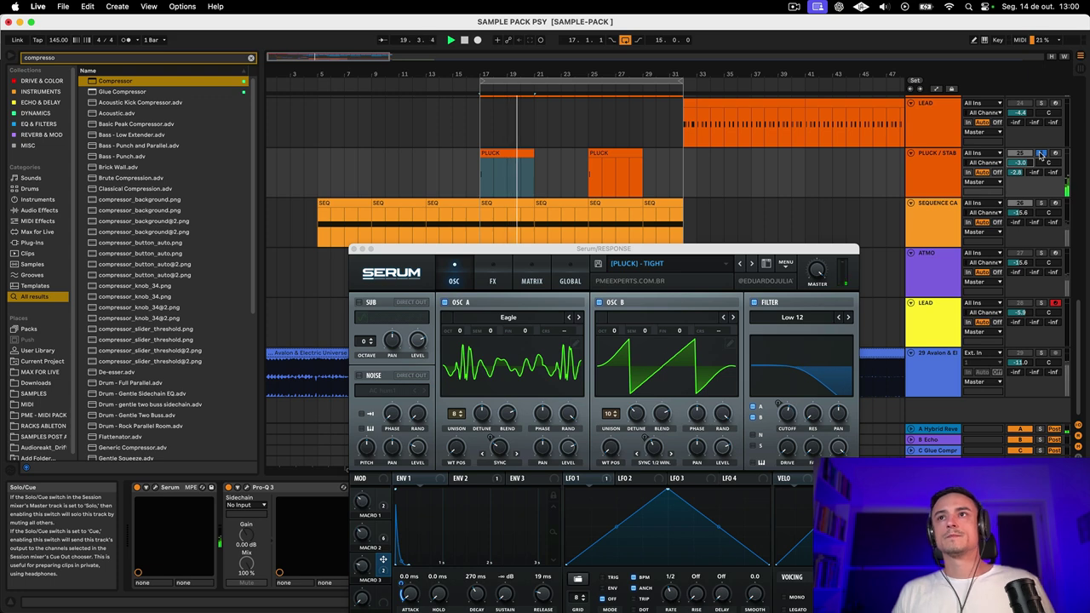
{"action": "left_click", "coordinate": [943, 165]}
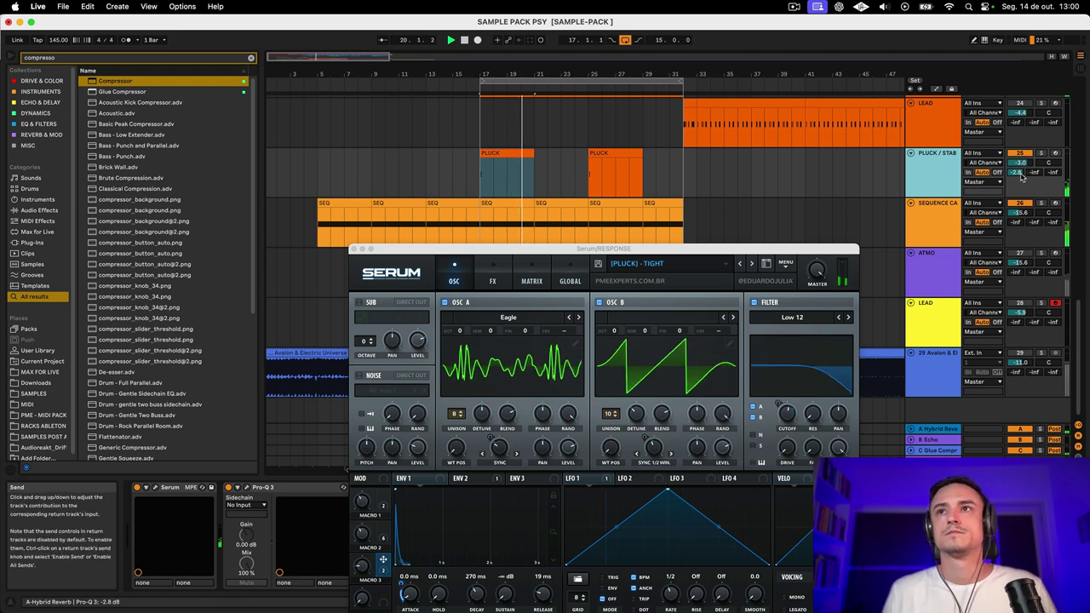
Step: Insert a new audio track directly below the PLUCK / STAB track
{"action": "left_click", "coordinate": [915, 174]}
{"action": "right_click", "coordinate": [922, 174]}
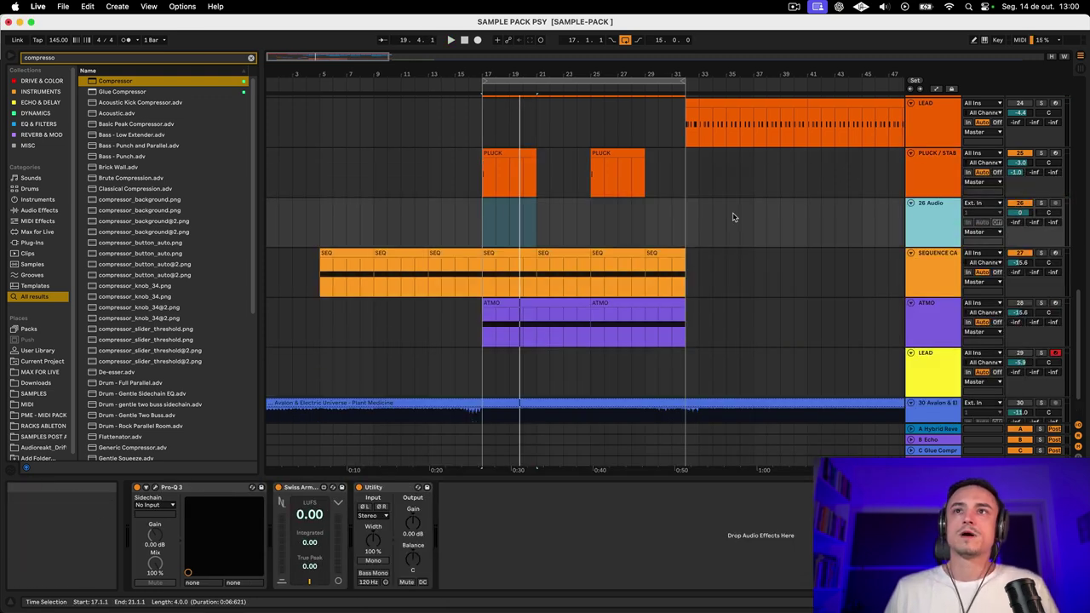
{"action": "key", "text": "Return"}
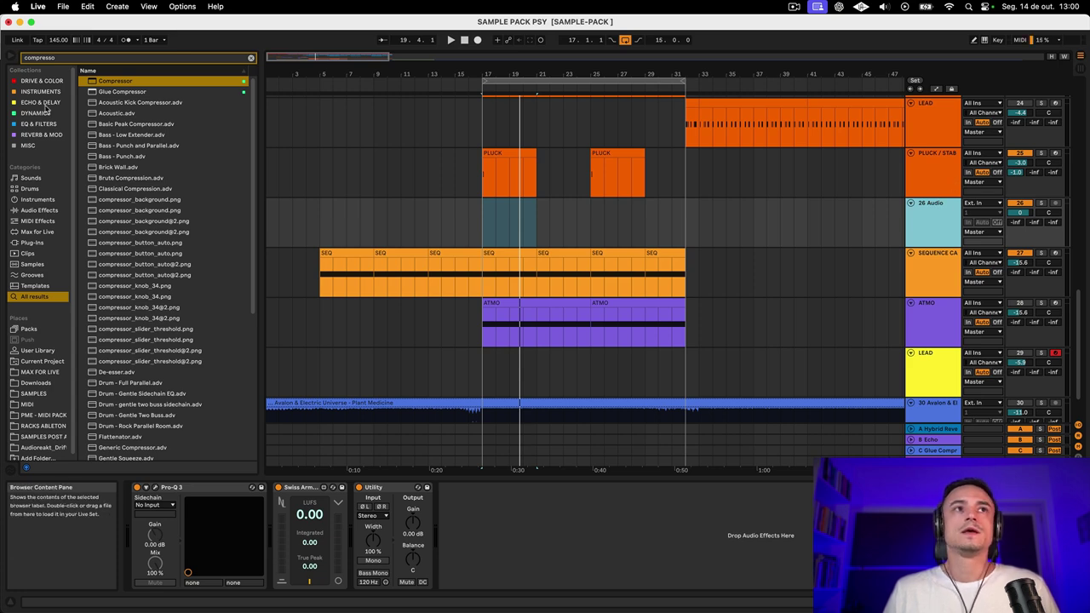
Step: Clear the browser search and preview "2 - PME - SONIC LAYER [126] - FRAGMENT.wav" from the SAMPLES folder
{"action": "left_click", "coordinate": [251, 59]}
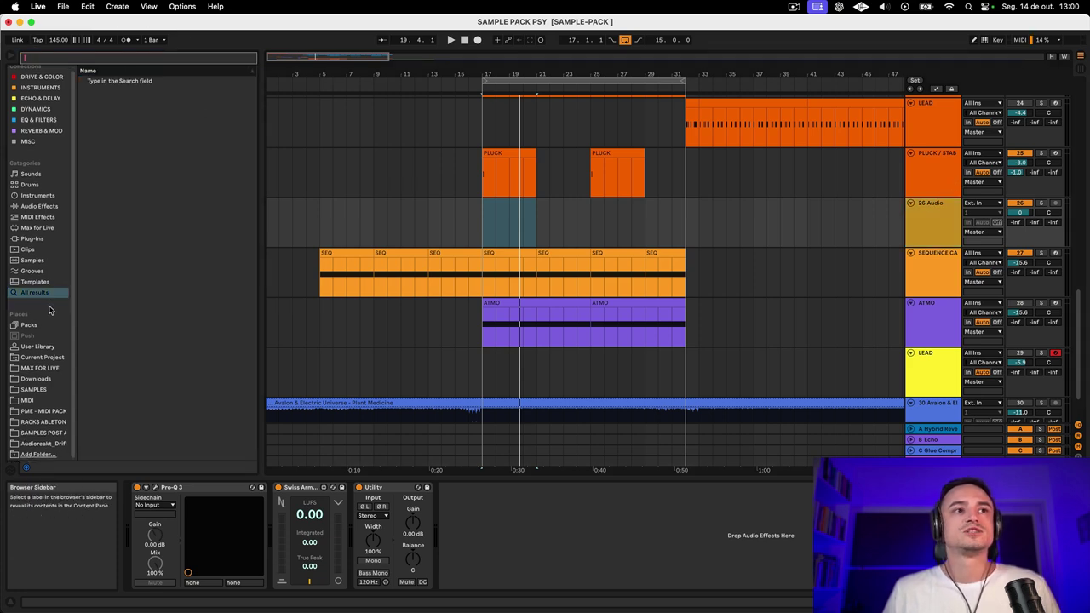
{"action": "left_click", "coordinate": [40, 432]}
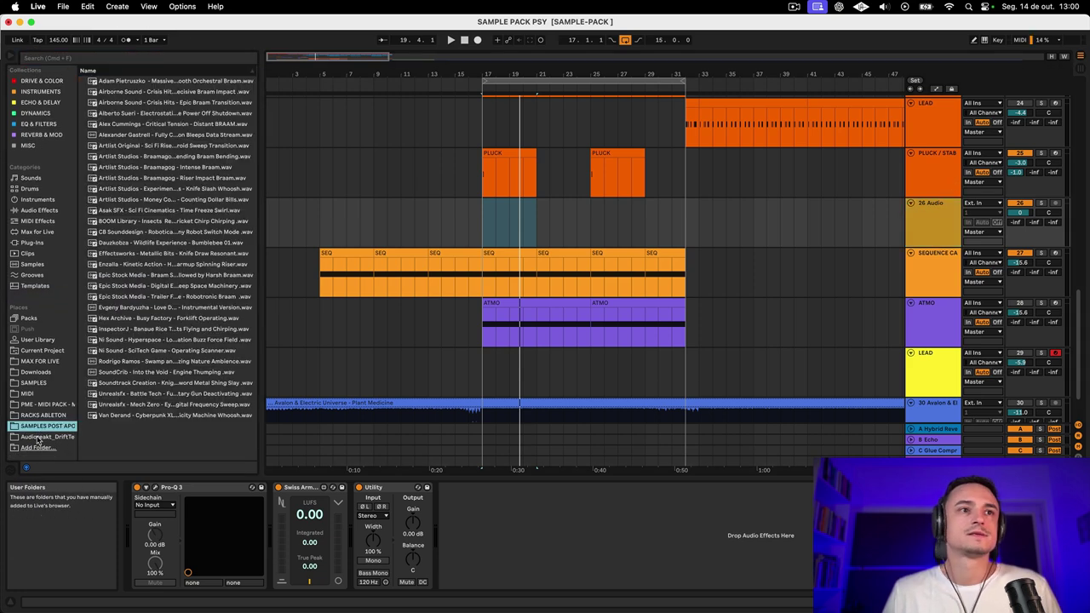
{"action": "left_click", "coordinate": [33, 383]}
{"action": "scroll", "coordinate": [198, 228], "scroll_direction": "down", "scroll_amount": 15}
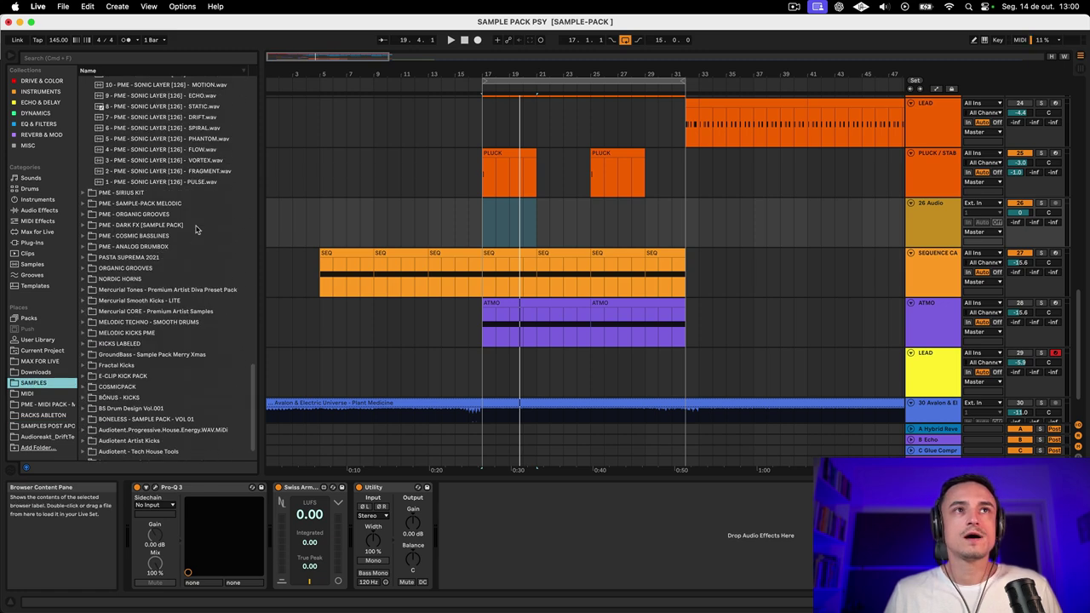
{"action": "left_click", "coordinate": [184, 141]}
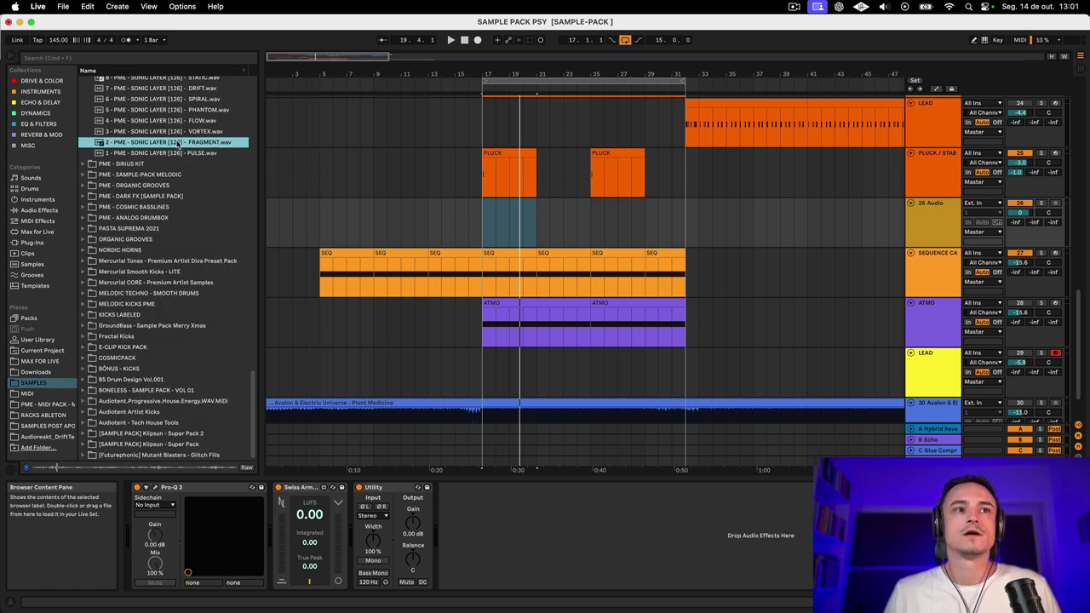
Step: Preview "10 - PME - SONIC LAYER [126] - MOTION.wav" and place it at bar 17 on the new audio track
{"action": "scroll", "coordinate": [181, 146], "scroll_direction": "up", "scroll_amount": 3}
{"action": "left_click", "coordinate": [179, 141]}
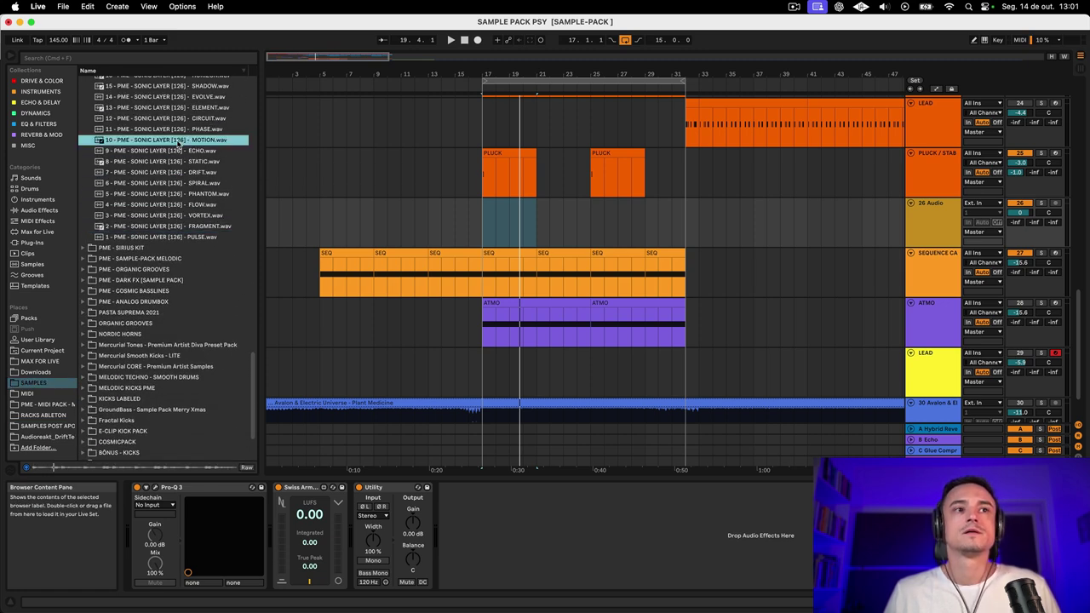
{"action": "scroll", "coordinate": [179, 145], "scroll_direction": "up", "scroll_amount": 2}
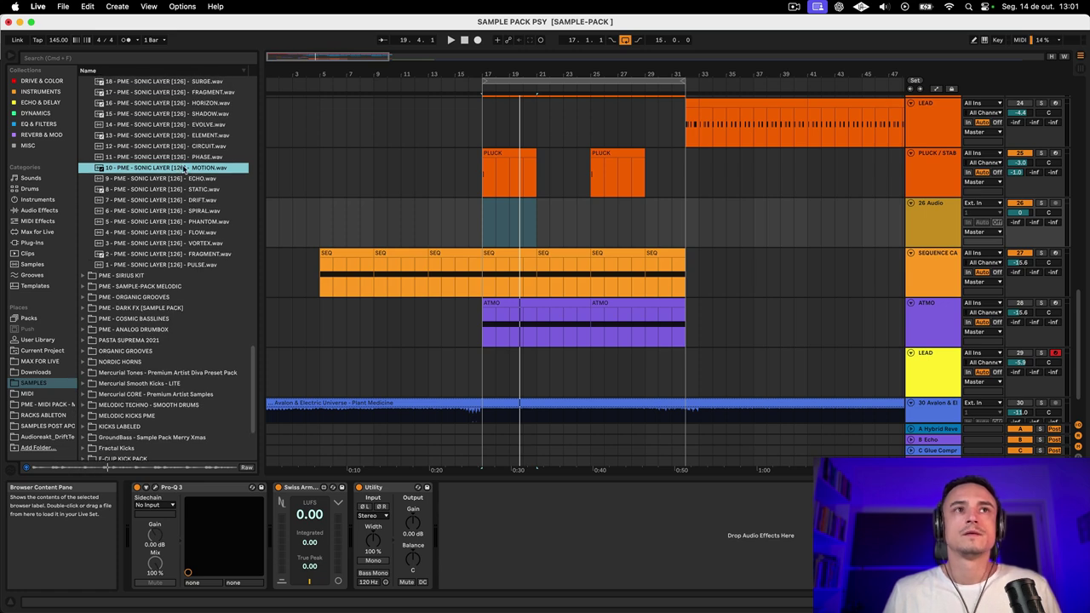
{"action": "left_click_drag", "start_coordinate": [164, 170], "coordinate": [479, 226]}
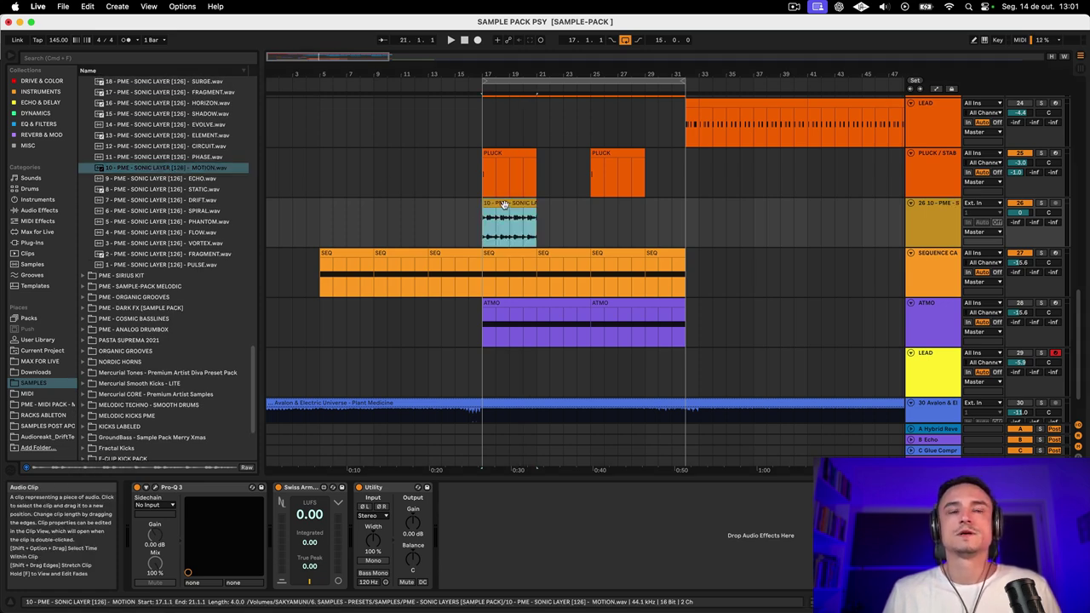
Step: Play the MOTION clip, set its warp mode to Complex Pro and consolidate it
{"action": "double_click", "coordinate": [504, 205]}
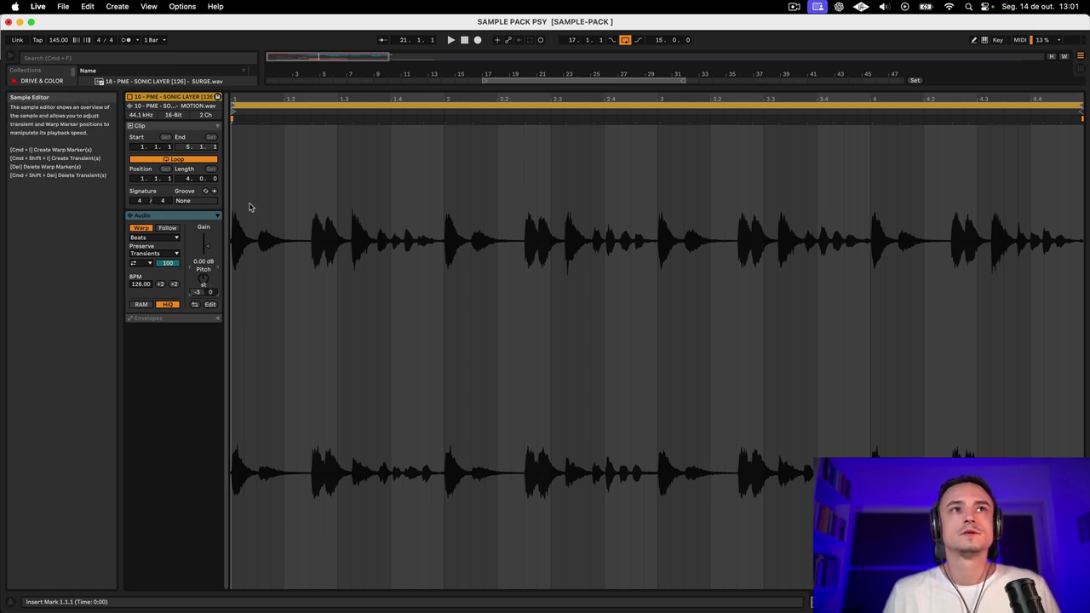
{"action": "key", "text": "space"}
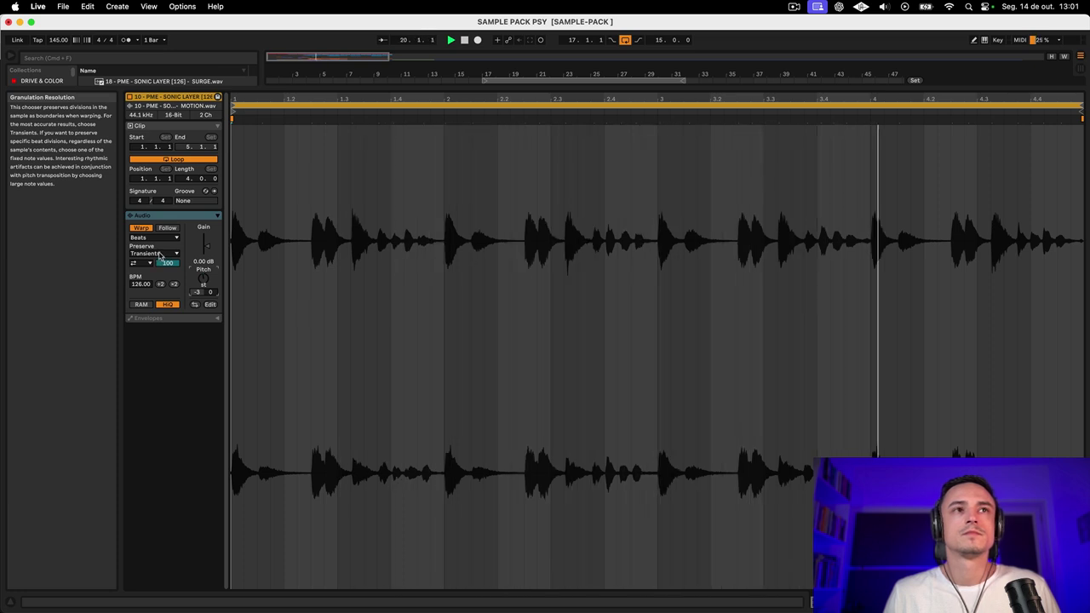
{"action": "left_click", "coordinate": [155, 238]}
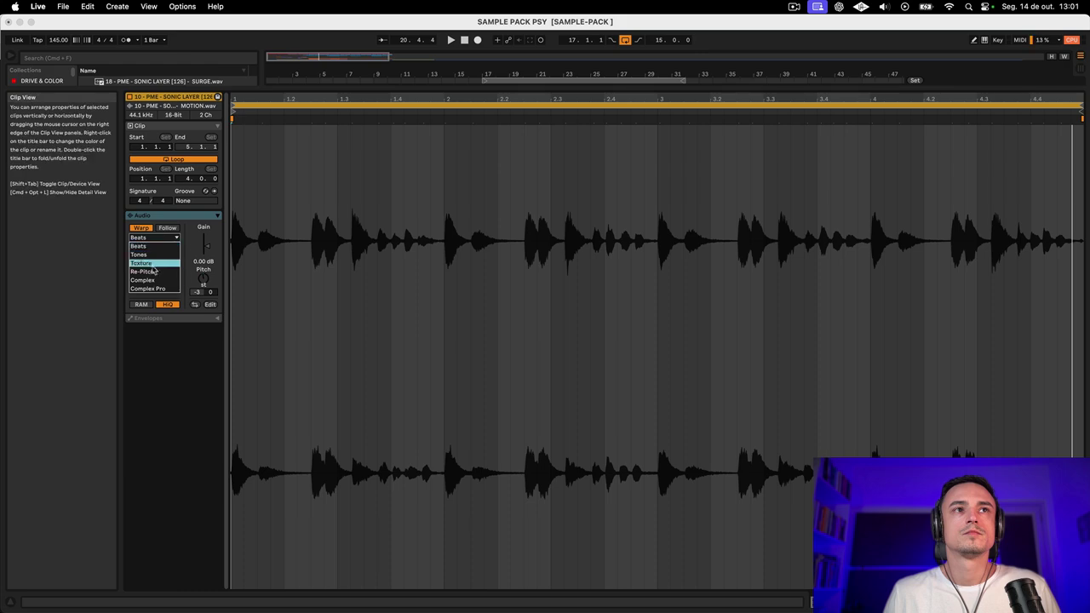
{"action": "left_click", "coordinate": [152, 290]}
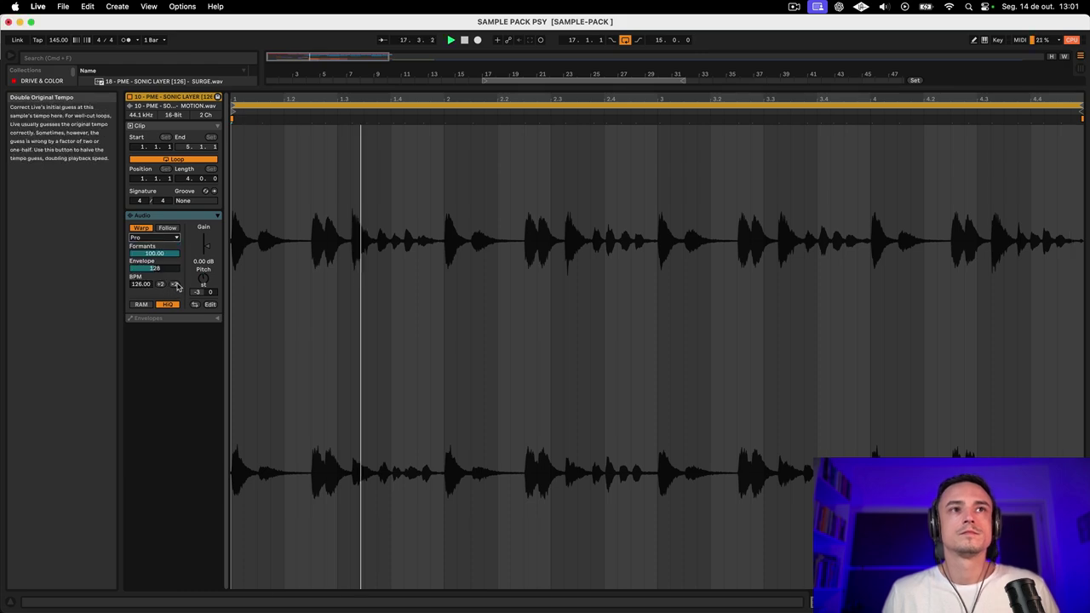
{"action": "key", "text": "shift+Tab"}
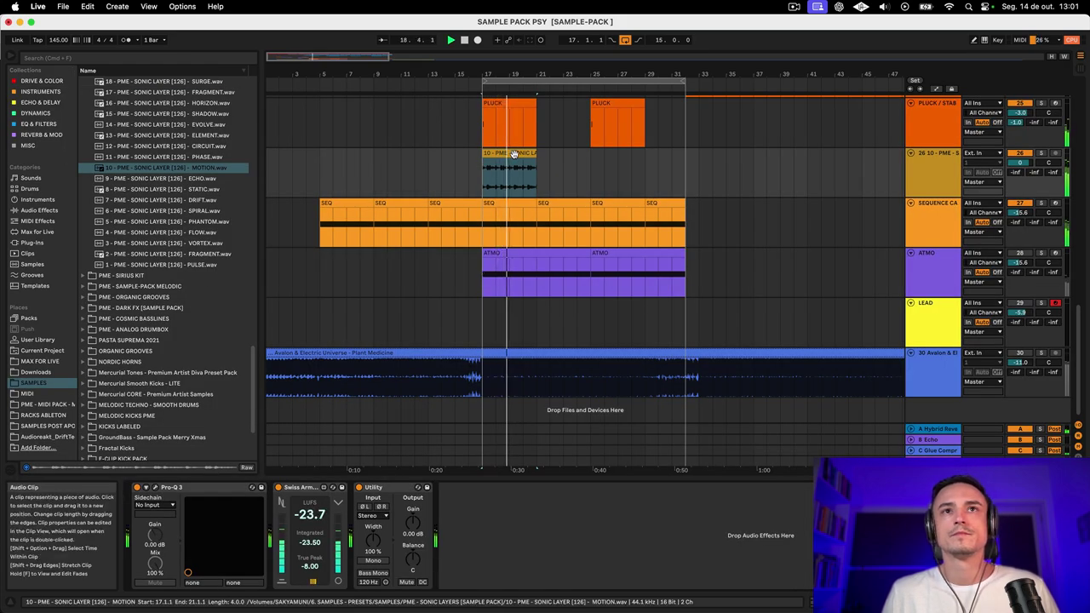
{"action": "key", "text": "super+j"}
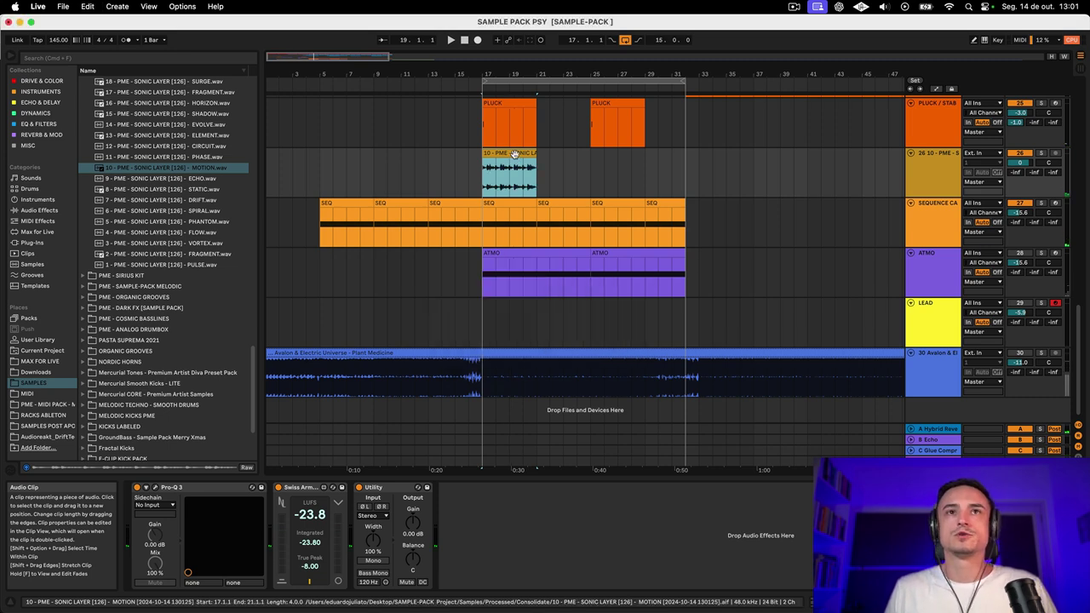
Step: Set the consolidated MOTION clip's Beats warping to preserve 1/16 and shorten its transient envelope
{"action": "key", "text": "shift+Tab"}
{"action": "left_click", "coordinate": [152, 254]}
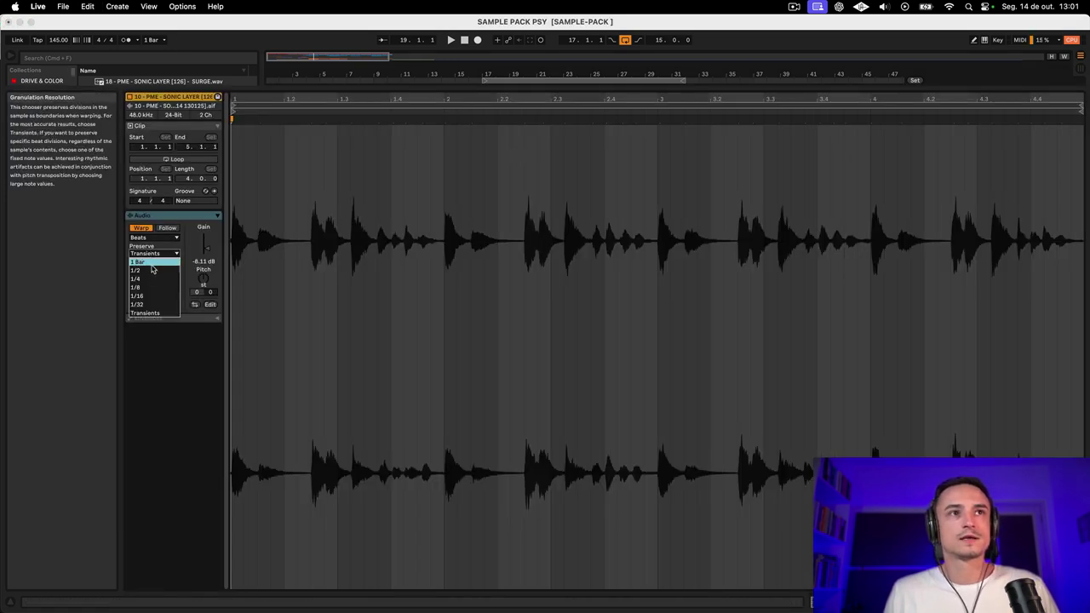
{"action": "left_click", "coordinate": [153, 297]}
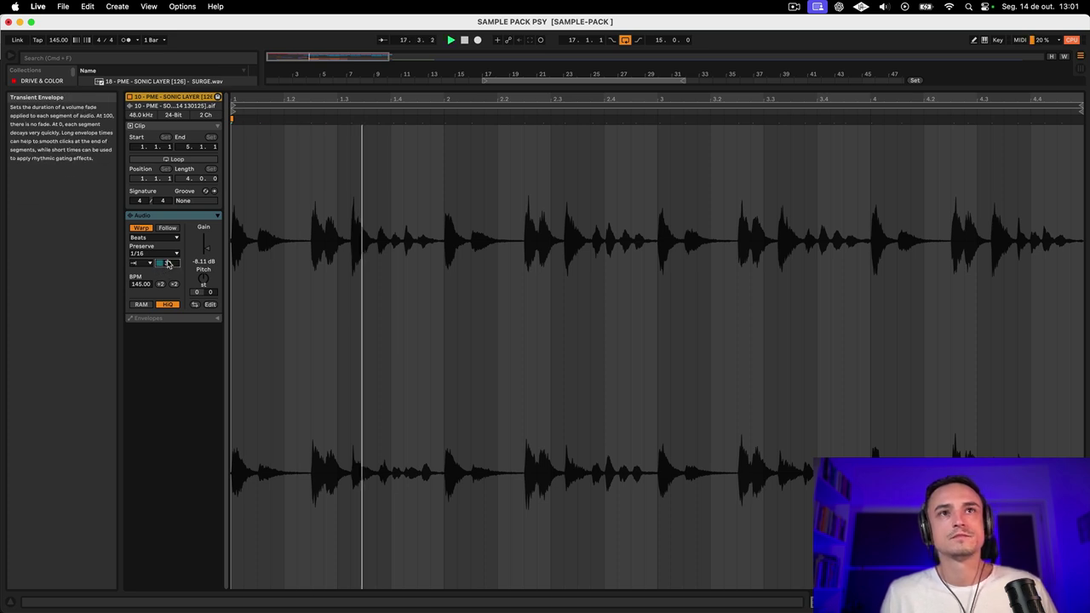
{"action": "key", "text": "shift+Tab"}
Step: Solo the MOTION track and delete the opening of its clip up to 17.2.3
{"action": "key", "text": "s"}
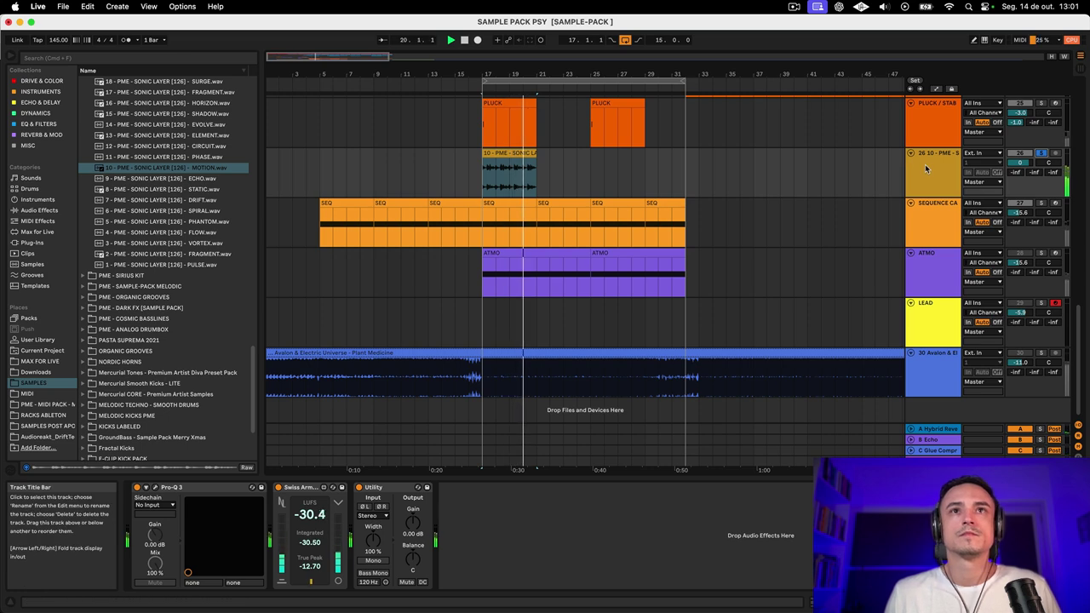
{"action": "left_click_drag", "start_coordinate": [672, 75], "coordinate": [601, 209]}
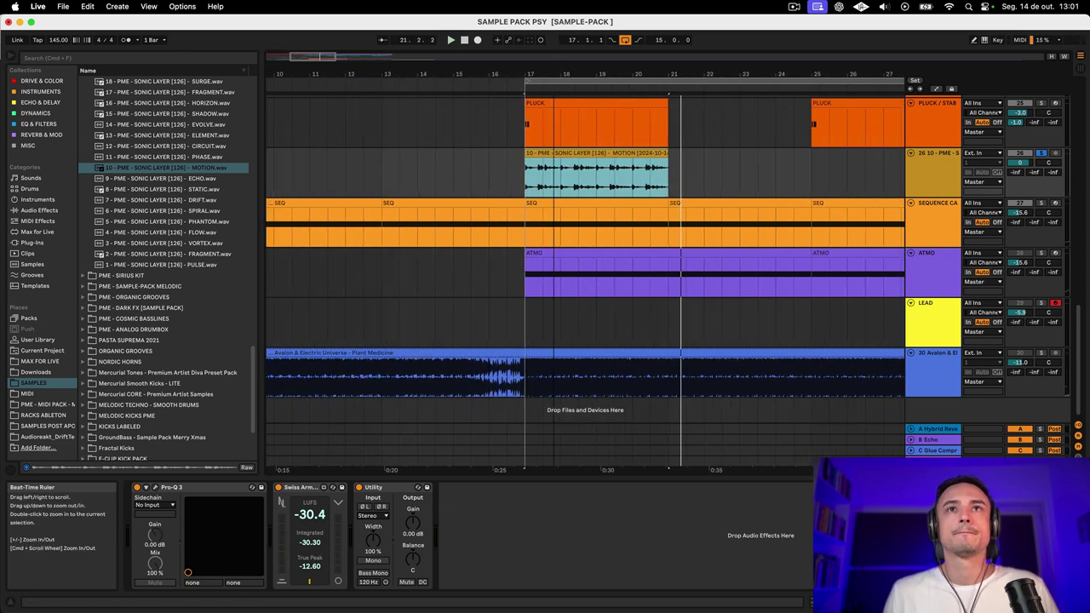
{"action": "scroll", "coordinate": [552, 177], "scroll_direction": "up", "scroll_amount": 3}
{"action": "scroll", "coordinate": [451, 176], "scroll_direction": "left", "scroll_amount": 3}
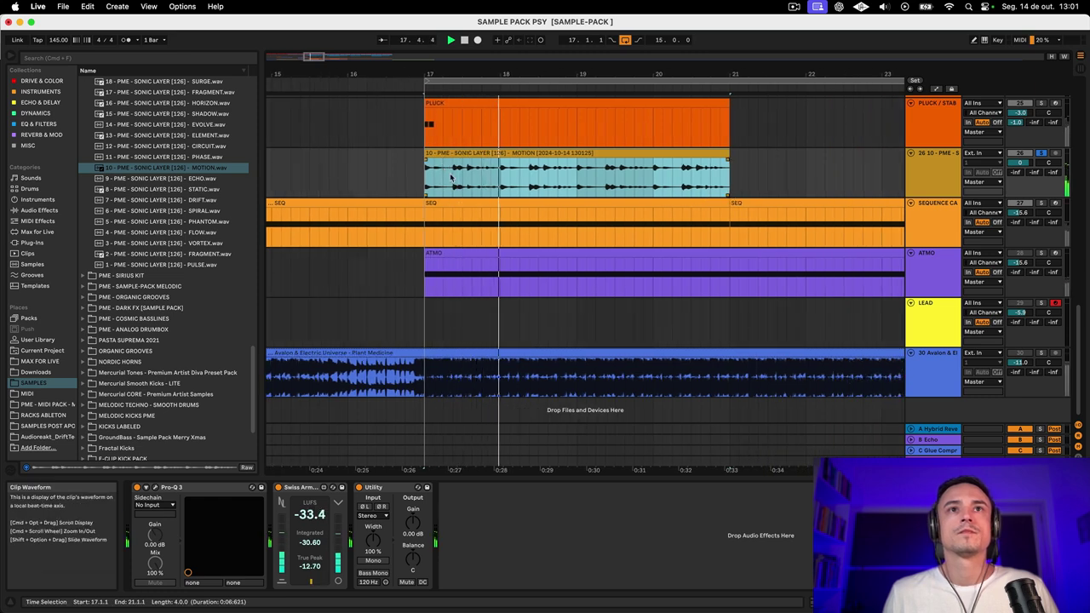
{"action": "left_click_drag", "start_coordinate": [452, 182], "coordinate": [389, 183]}
{"action": "key", "text": "Delete"}
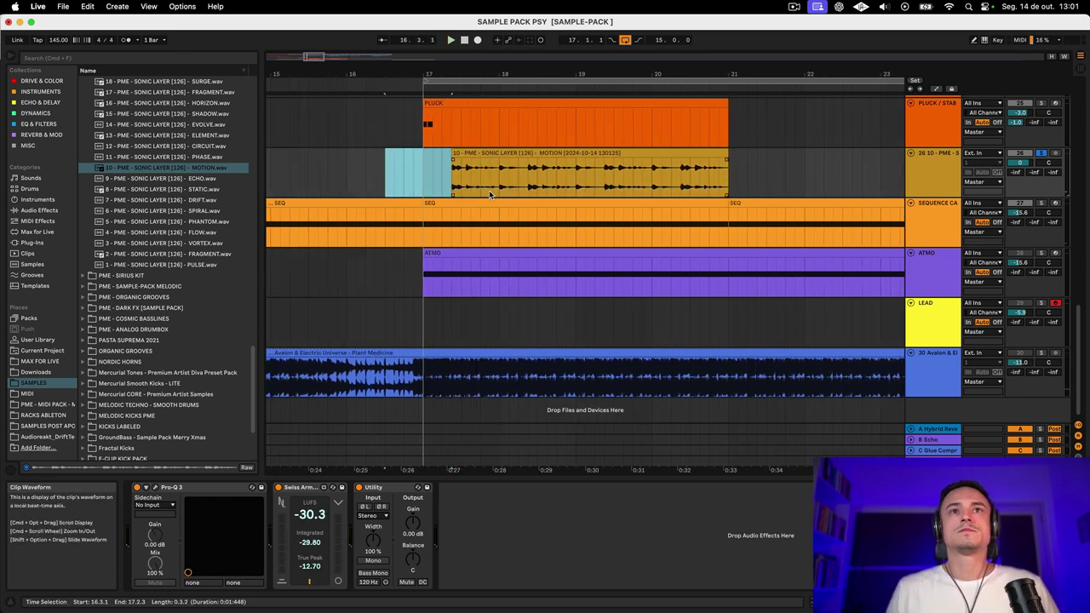
Step: Solo the CALL and RESPONSE tracks alongside the MOTION track and play all three together from bar 17
{"action": "scroll", "coordinate": [503, 188], "scroll_direction": "up", "scroll_amount": 3}
{"action": "scroll", "coordinate": [489, 213], "scroll_direction": "left", "scroll_amount": 1}
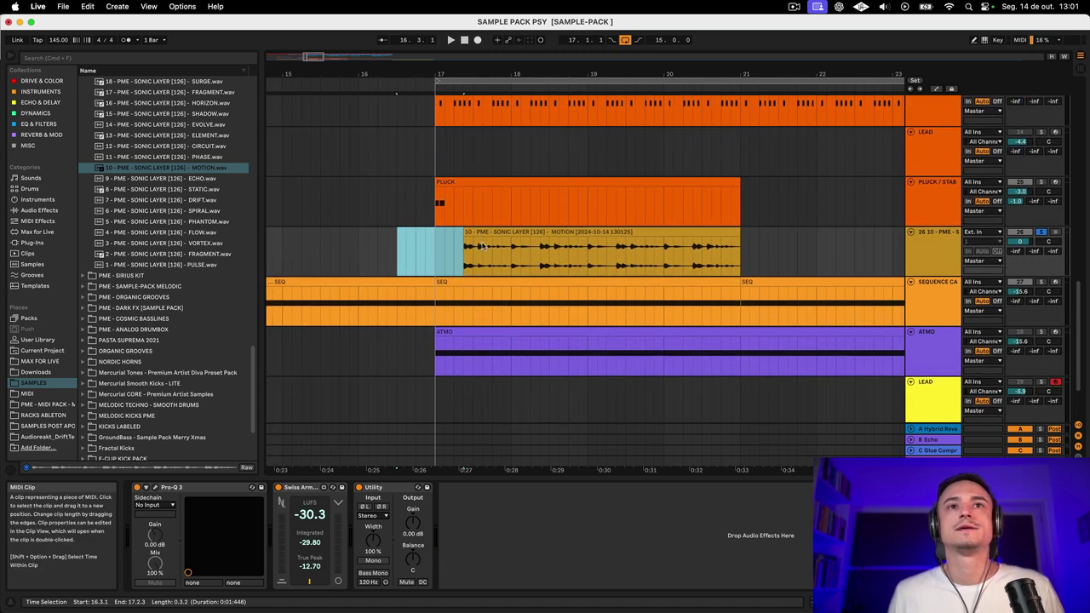
{"action": "left_click", "coordinate": [481, 232]}
{"action": "scroll", "coordinate": [747, 249], "scroll_direction": "up", "scroll_amount": 5}
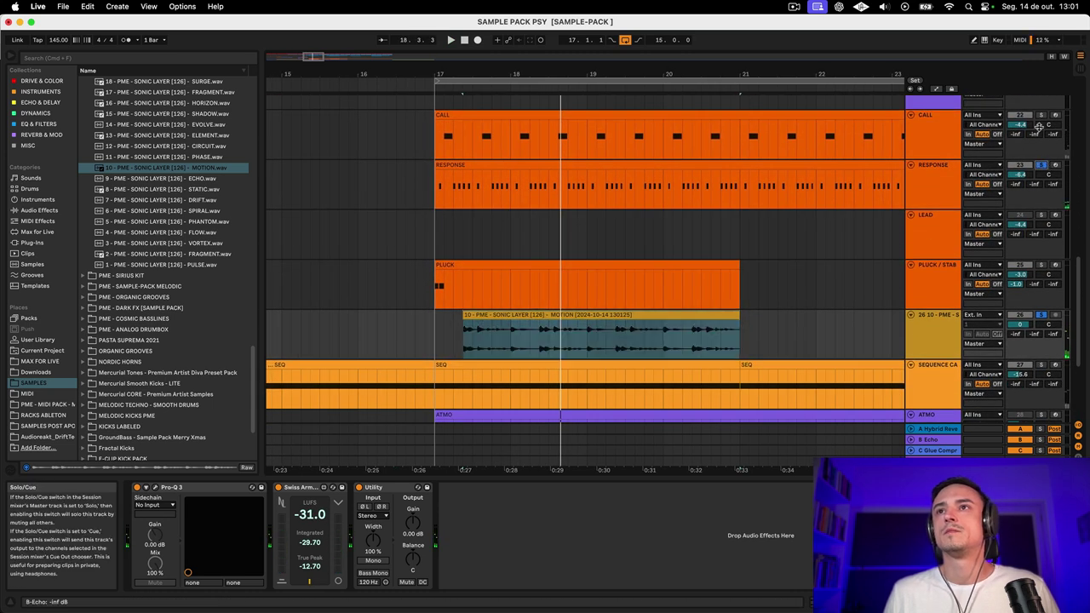
{"action": "key", "text": "space"}
{"action": "left_click", "coordinate": [447, 112]}
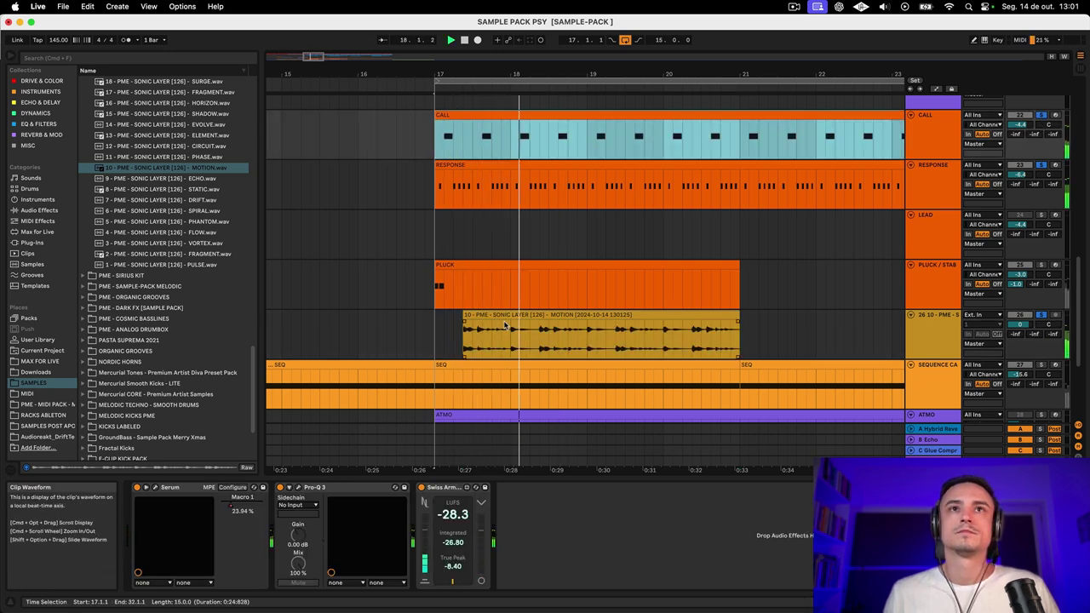
{"action": "scroll", "coordinate": [538, 287], "scroll_direction": "down", "scroll_amount": 3}
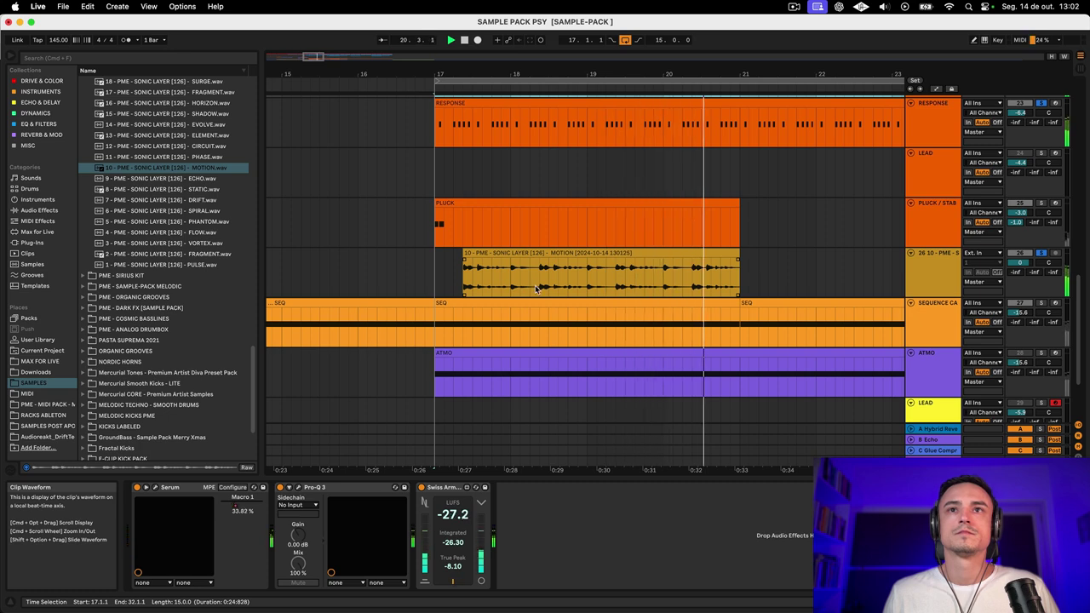
{"action": "key", "text": "space"}
{"action": "key", "text": "space"}
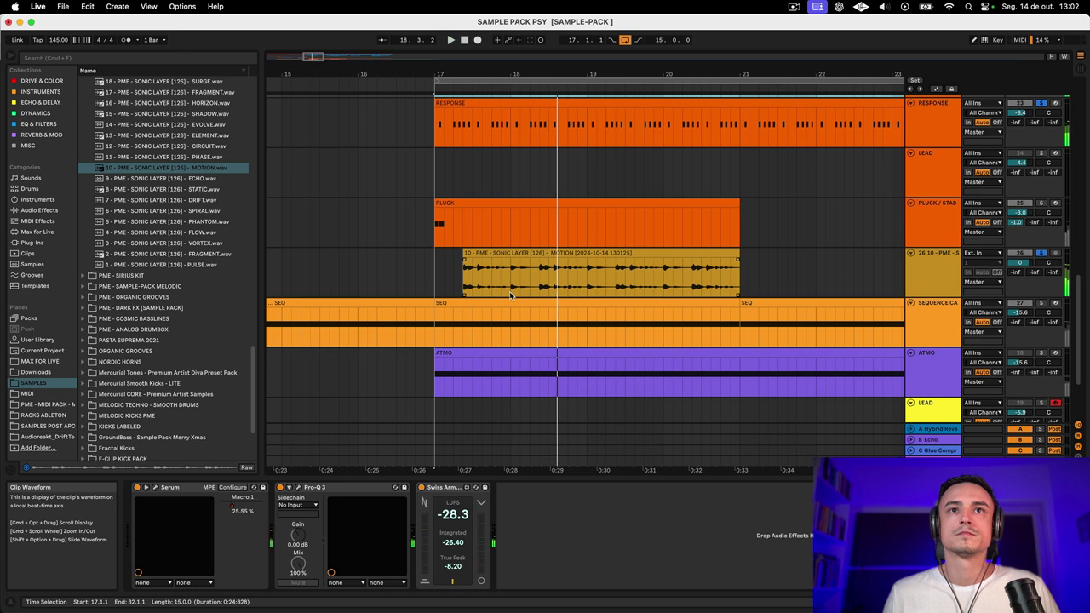
{"action": "key", "text": "space"}
Step: Cut the MOTION clip down to the segment from 17.2.3 to 18.1.1, duplicate that bar three times and play the pattern
{"action": "left_click_drag", "start_coordinate": [511, 295], "coordinate": [428, 282]}
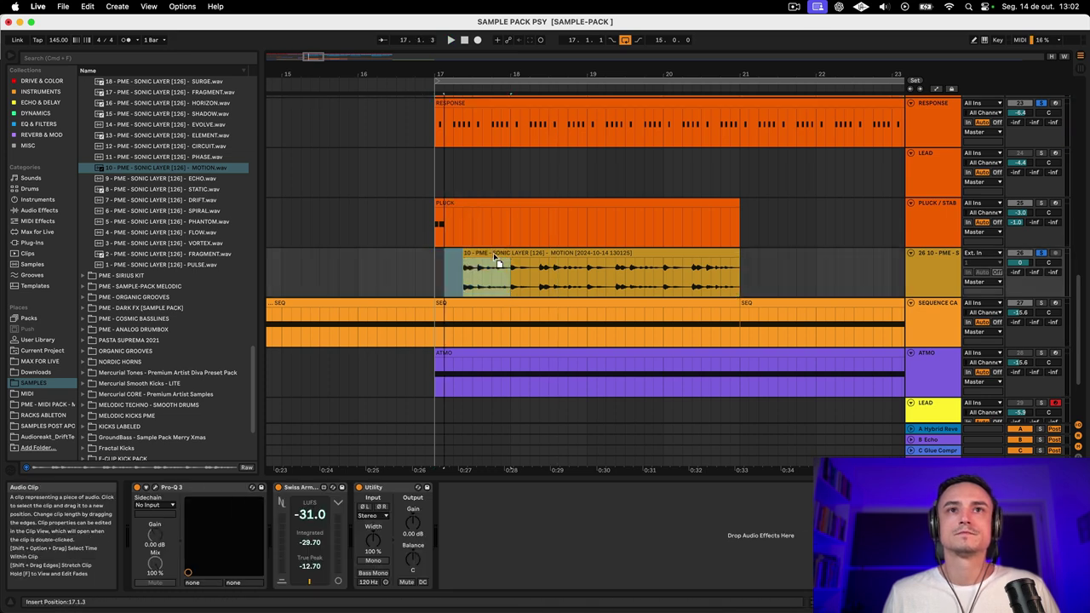
{"action": "key", "text": "super+e"}
{"action": "left_click", "coordinate": [532, 251]}
{"action": "key", "text": "Delete"}
{"action": "key", "text": "super+d"}
{"action": "key", "text": "super+d"}
{"action": "key", "text": "super+d"}
{"action": "left_click", "coordinate": [443, 274]}
{"action": "key", "text": "space"}
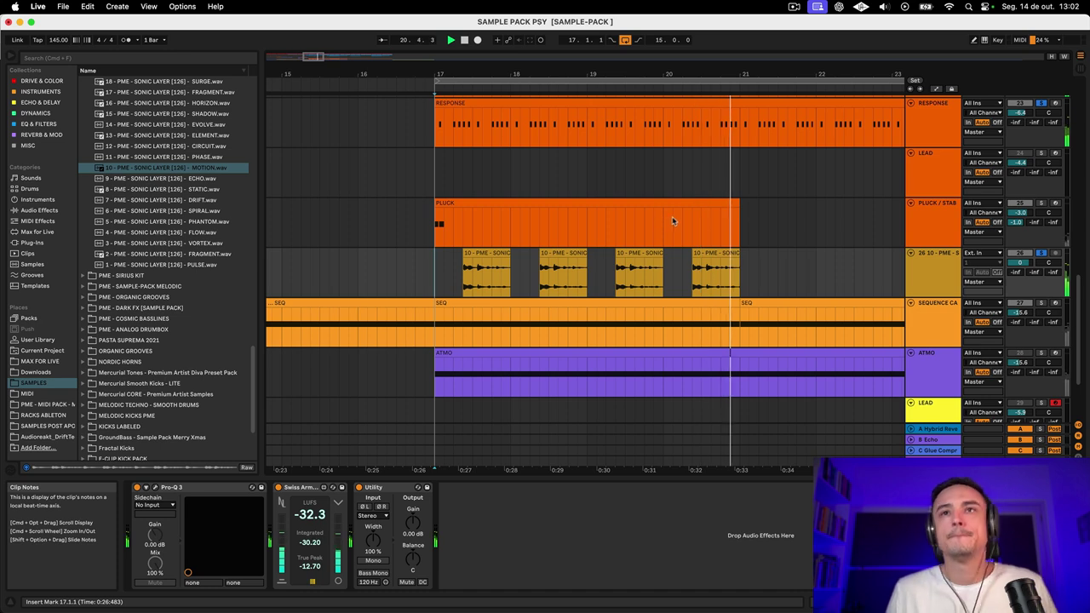
Step: Duplicate the bar 20 MOTION segment, with its leading gap, four times to fill up to bar 25
{"action": "scroll", "coordinate": [672, 222], "scroll_direction": "right", "scroll_amount": 2}
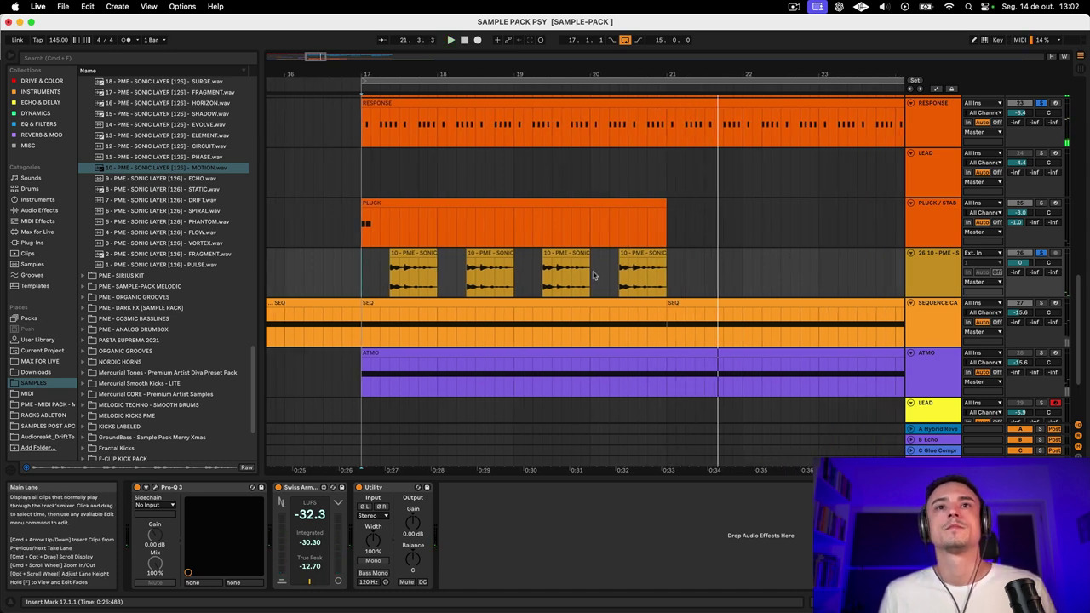
{"action": "left_click_drag", "start_coordinate": [594, 275], "coordinate": [654, 275]}
{"action": "key", "text": "super+d"}
{"action": "key", "text": "super+d"}
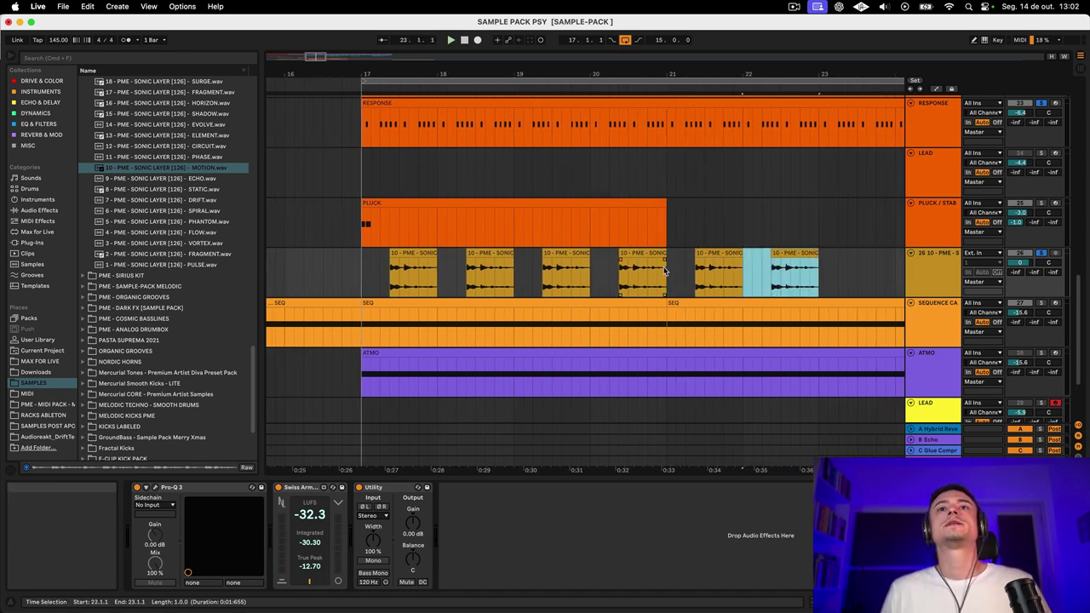
{"action": "key", "text": "super+d"}
{"action": "key", "text": "super+d"}
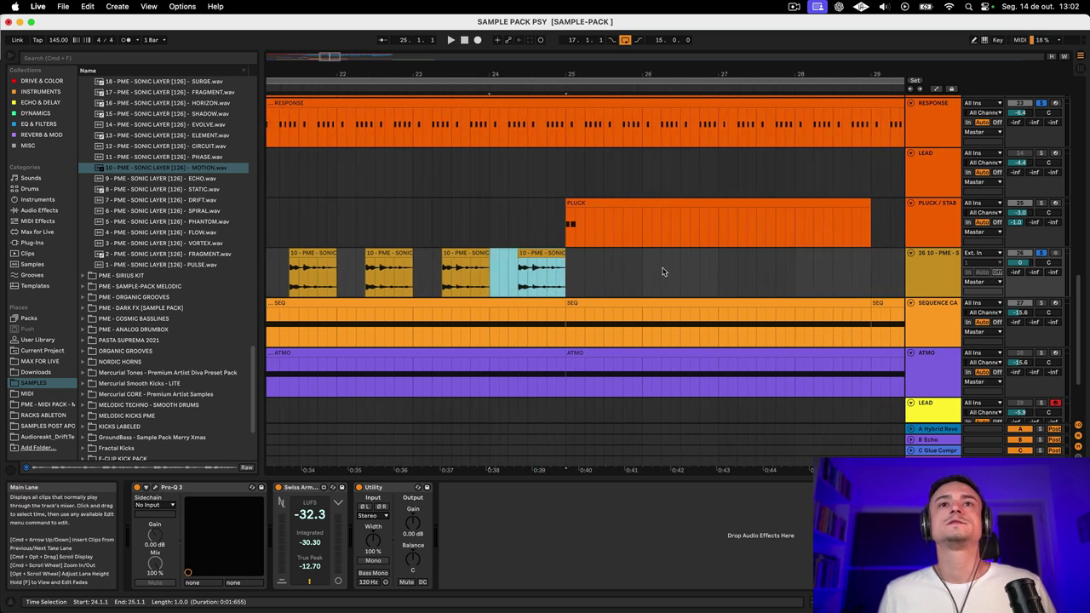
Step: Select the MOTION pattern from bar 17 to bar 25 and duplicate it from bar 25 onward
{"action": "scroll", "coordinate": [662, 270], "scroll_direction": "left", "scroll_amount": 5}
{"action": "scroll", "coordinate": [731, 192], "scroll_direction": "down", "scroll_amount": 5}
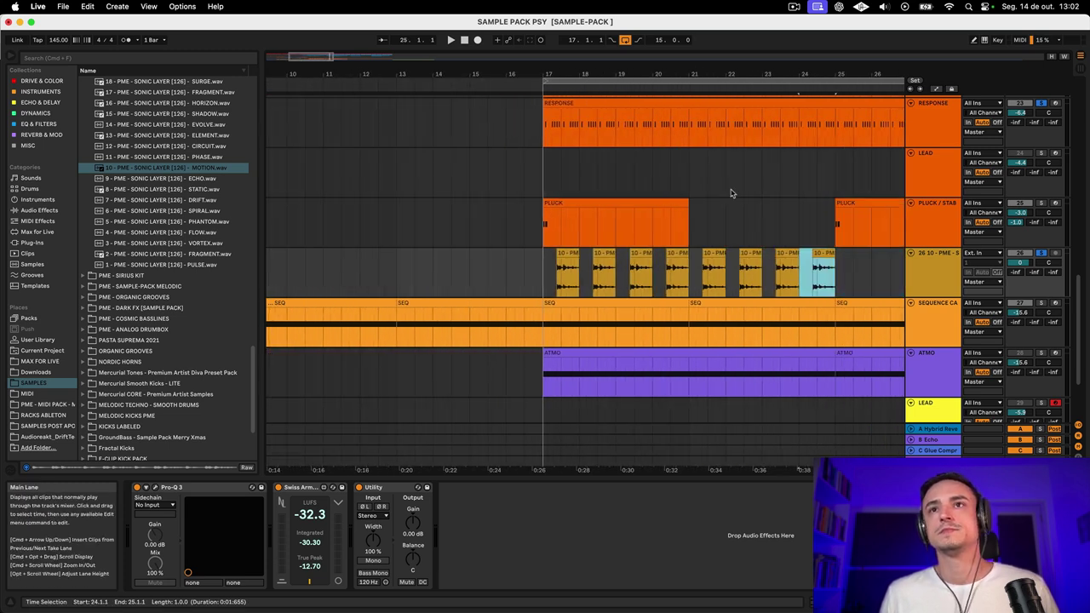
{"action": "scroll", "coordinate": [737, 192], "scroll_direction": "right", "scroll_amount": 3}
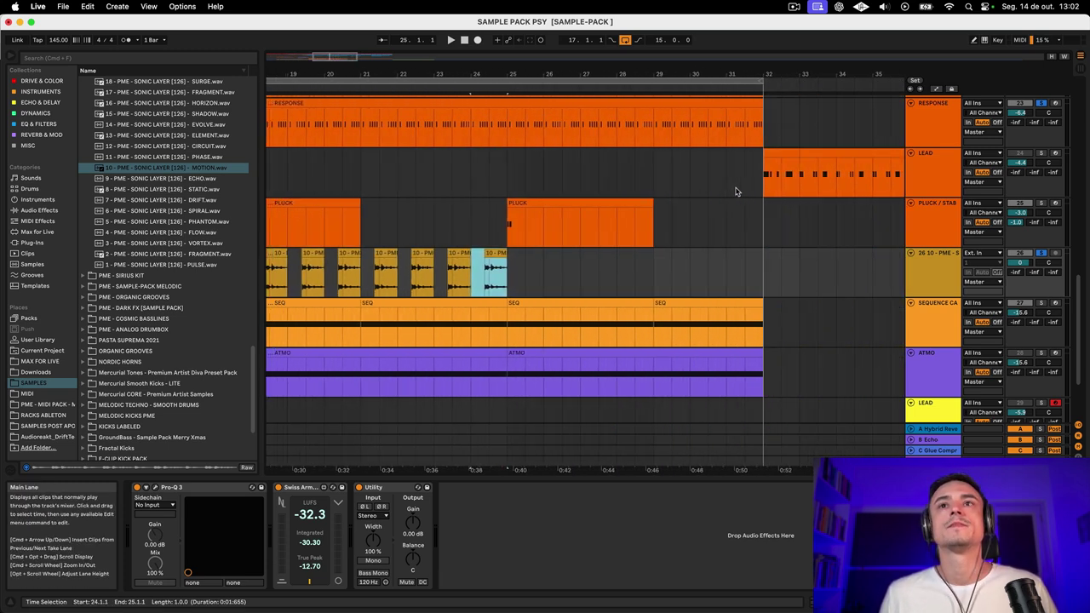
{"action": "left_click", "coordinate": [311, 270], "text": "shift"}
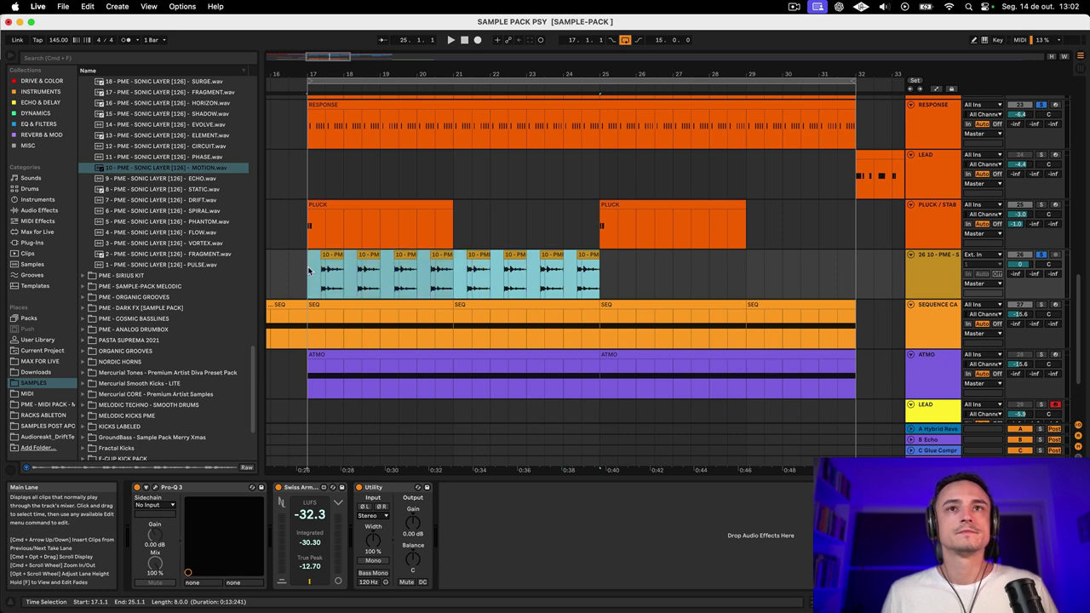
{"action": "key", "text": "super+d"}
Step: Insert another new audio track directly below the MOTION track
{"action": "scroll", "coordinate": [554, 149], "scroll_direction": "down", "scroll_amount": 2}
{"action": "scroll", "coordinate": [554, 148], "scroll_direction": "up", "scroll_amount": 2}
{"action": "scroll", "coordinate": [554, 149], "scroll_direction": "left", "scroll_amount": 3}
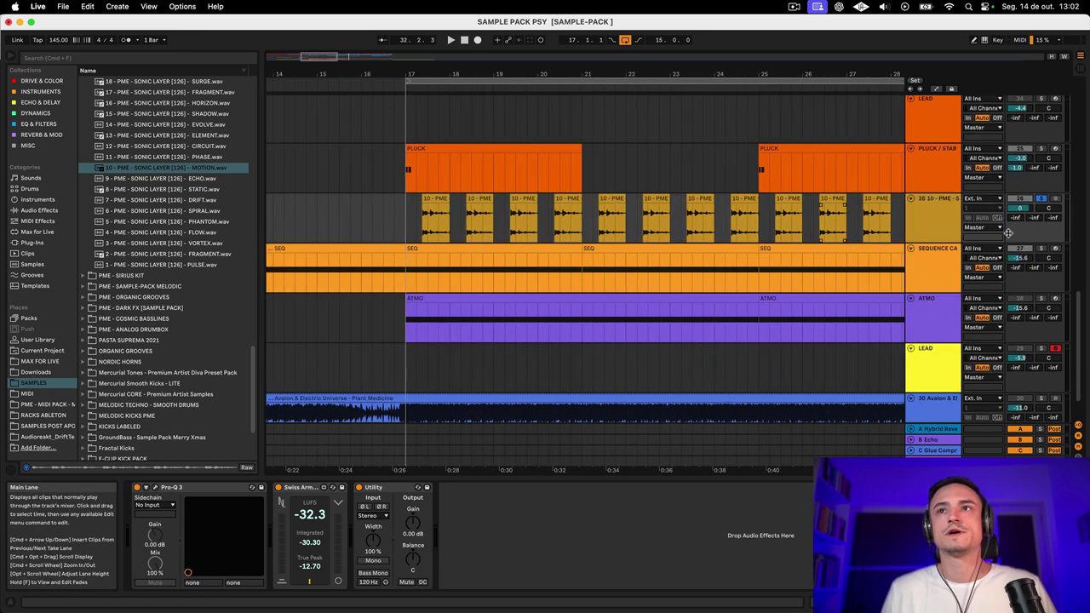
{"action": "left_click", "coordinate": [936, 215]}
{"action": "right_click", "coordinate": [937, 215]}
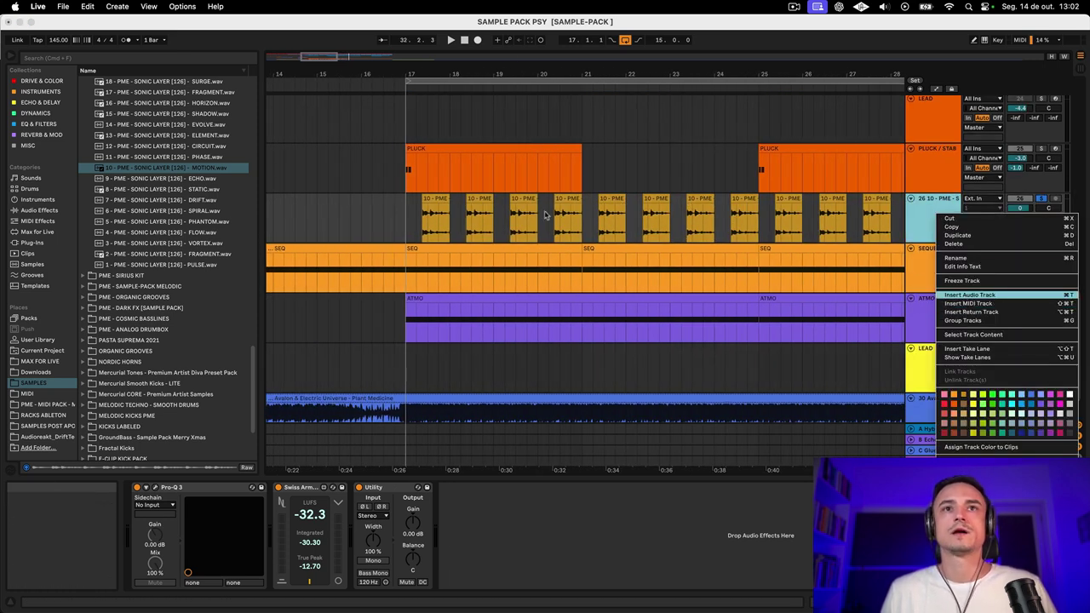
{"action": "key", "text": "Return"}
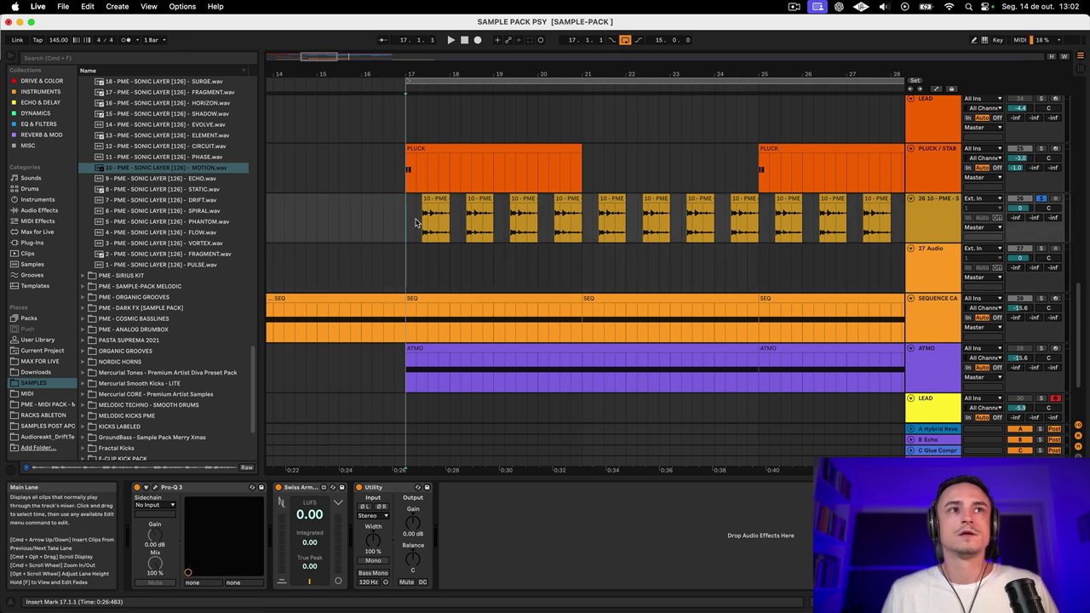
Step: Preview the PHASE, CIRCUIT and ELEMENT sonic layers, then place "13 - PME - SONIC LAYER [126] - ELEMENT.wav" at bar 17 on the new track
{"action": "left_click", "coordinate": [192, 157]}
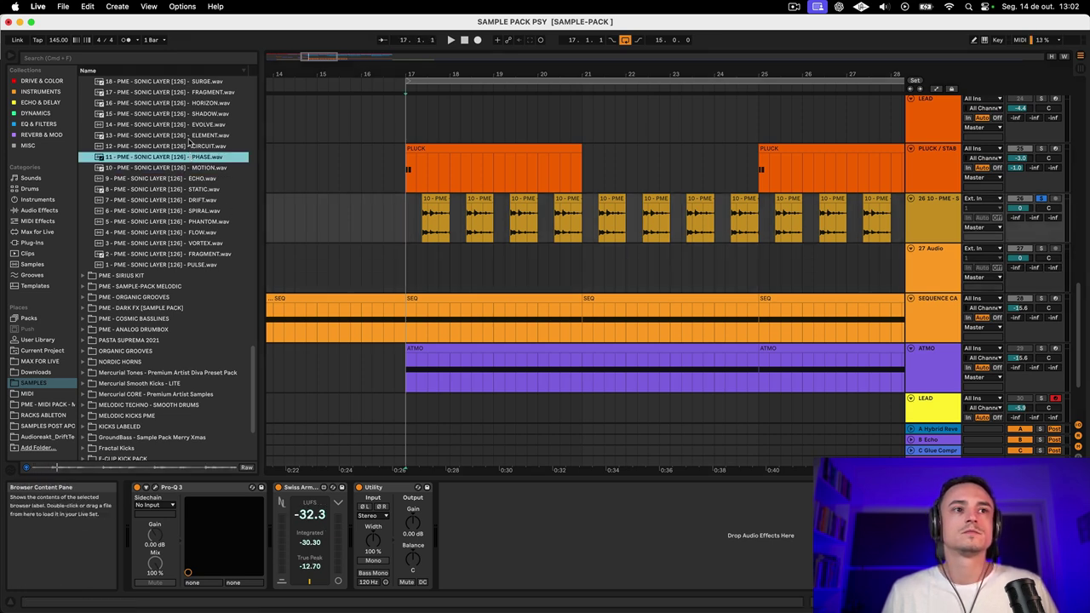
{"action": "left_click", "coordinate": [192, 146]}
{"action": "scroll", "coordinate": [194, 158], "scroll_direction": "up", "scroll_amount": 2}
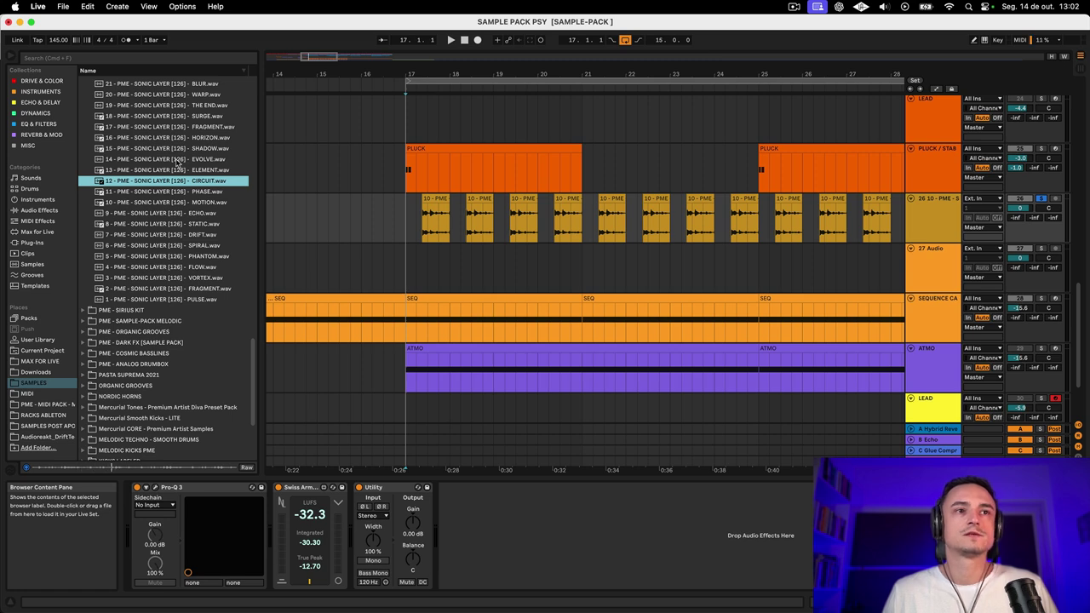
{"action": "left_click", "coordinate": [170, 172]}
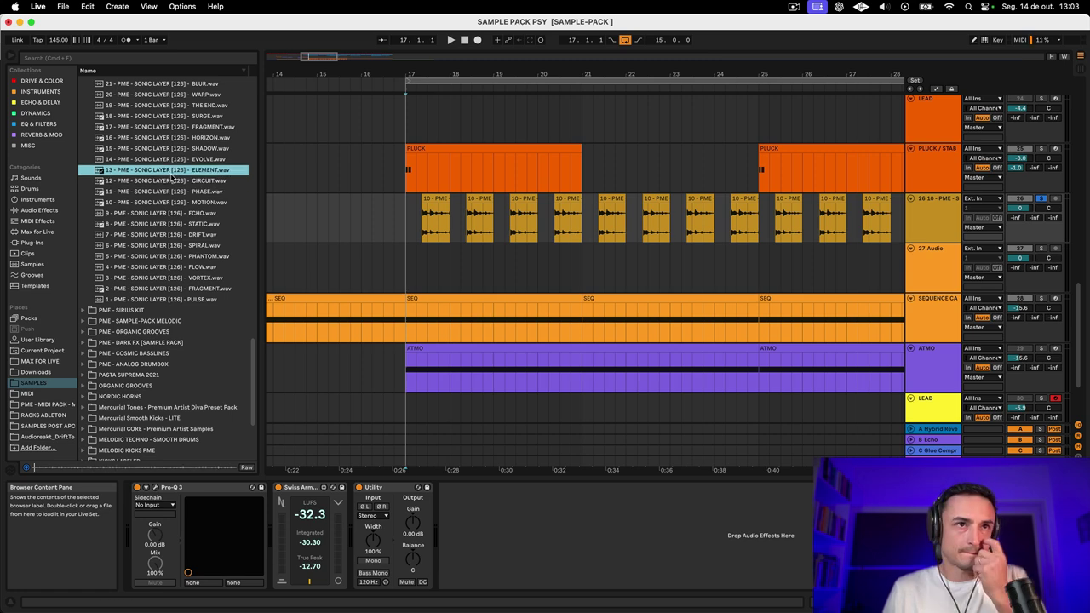
{"action": "left_click_drag", "start_coordinate": [168, 170], "coordinate": [430, 259]}
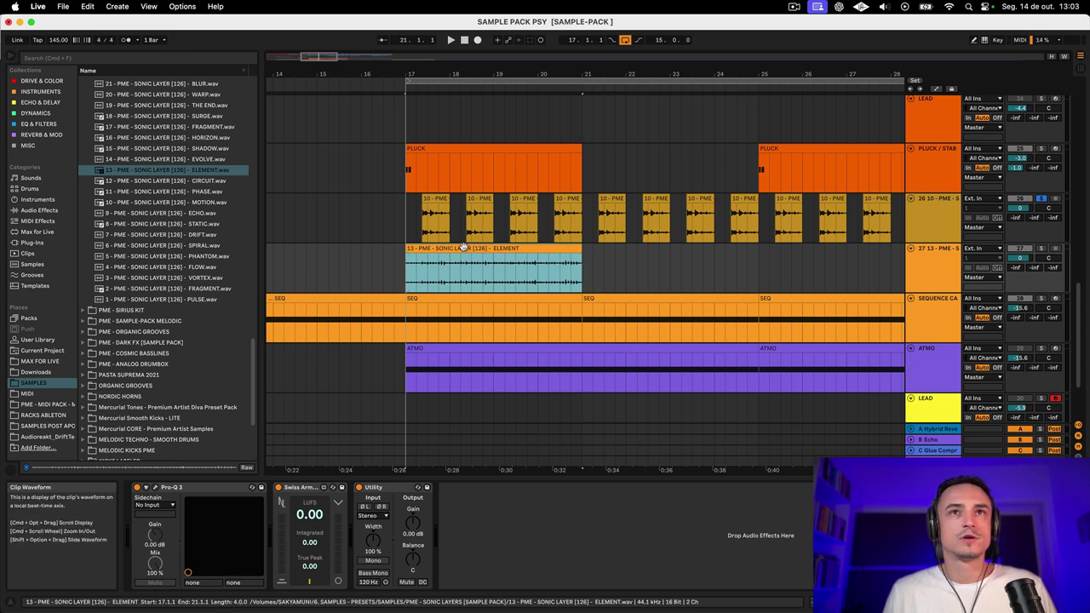
Step: Solo the ELEMENT track and set its clip's Beats warping to preserve 1/16, with transient looping off and a transient envelope of 16
{"action": "left_click", "coordinate": [1041, 249]}
{"action": "key", "text": "space"}
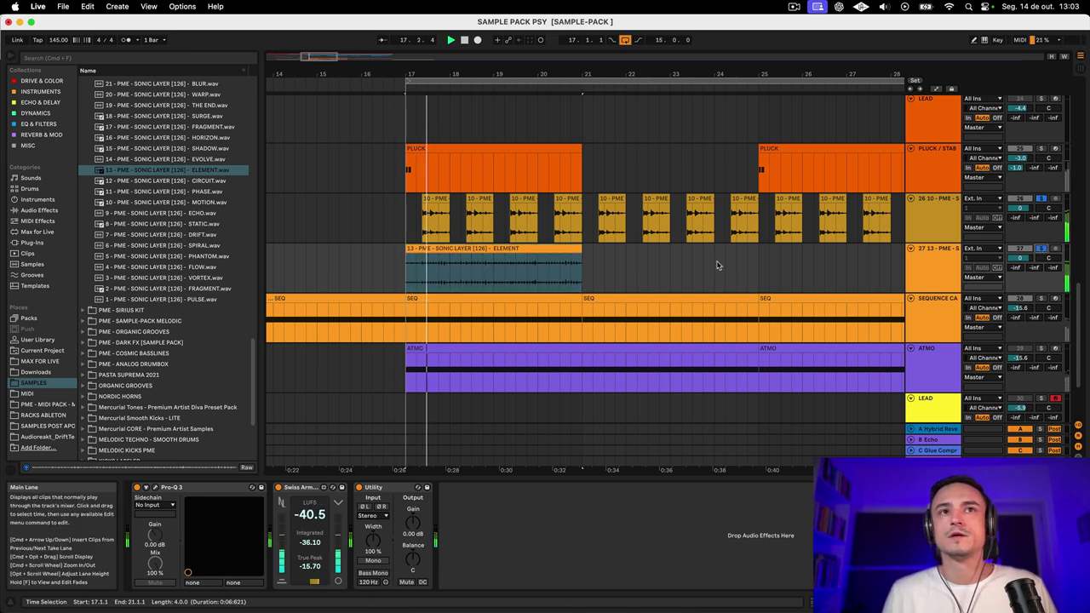
{"action": "double_click", "coordinate": [545, 259]}
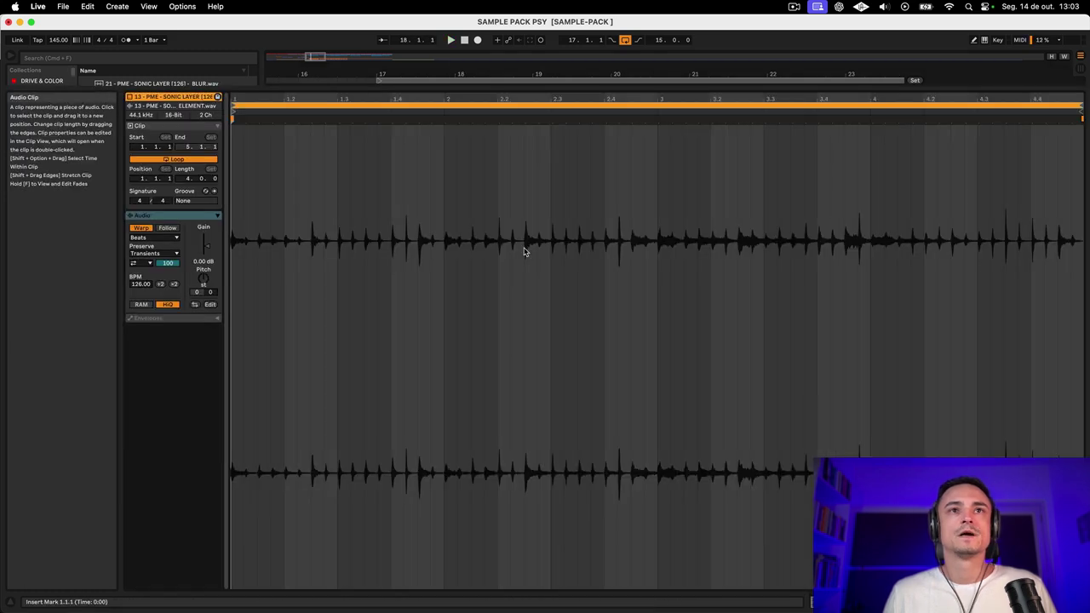
{"action": "left_click", "coordinate": [151, 253]}
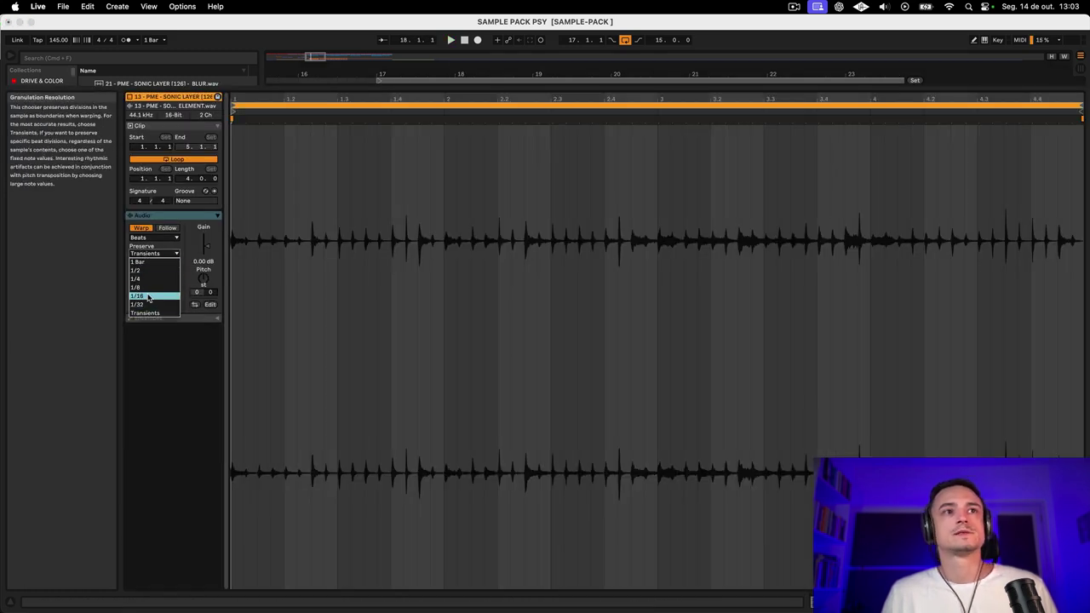
{"action": "left_click", "coordinate": [149, 296]}
{"action": "left_click", "coordinate": [141, 264]}
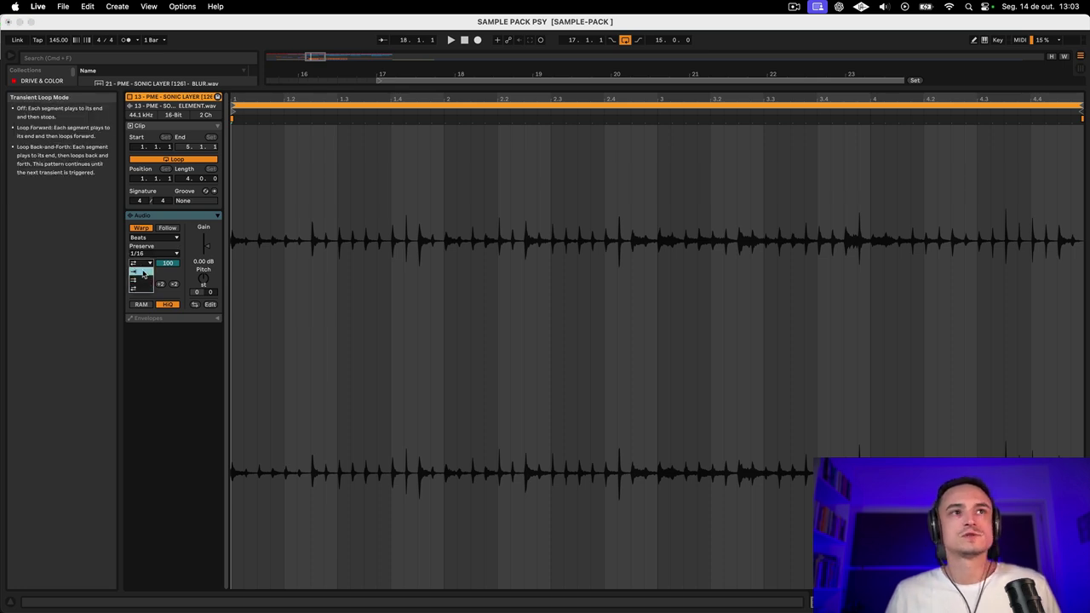
{"action": "left_click", "coordinate": [143, 272]}
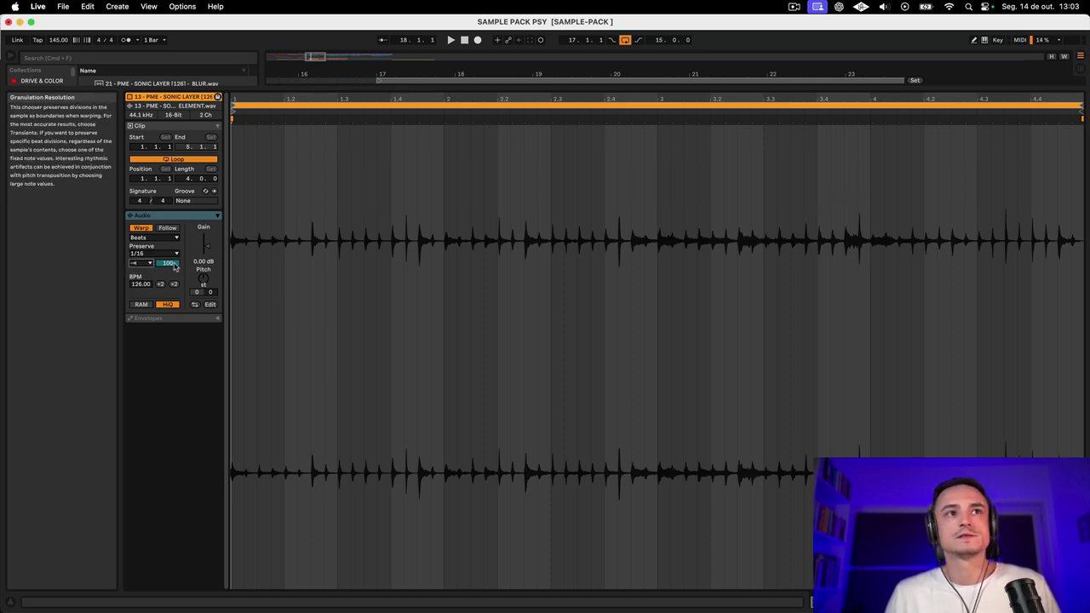
{"action": "left_click_drag", "start_coordinate": [175, 266], "coordinate": [175, 308]}
{"action": "left_click_drag", "start_coordinate": [179, 266], "coordinate": [179, 297]}
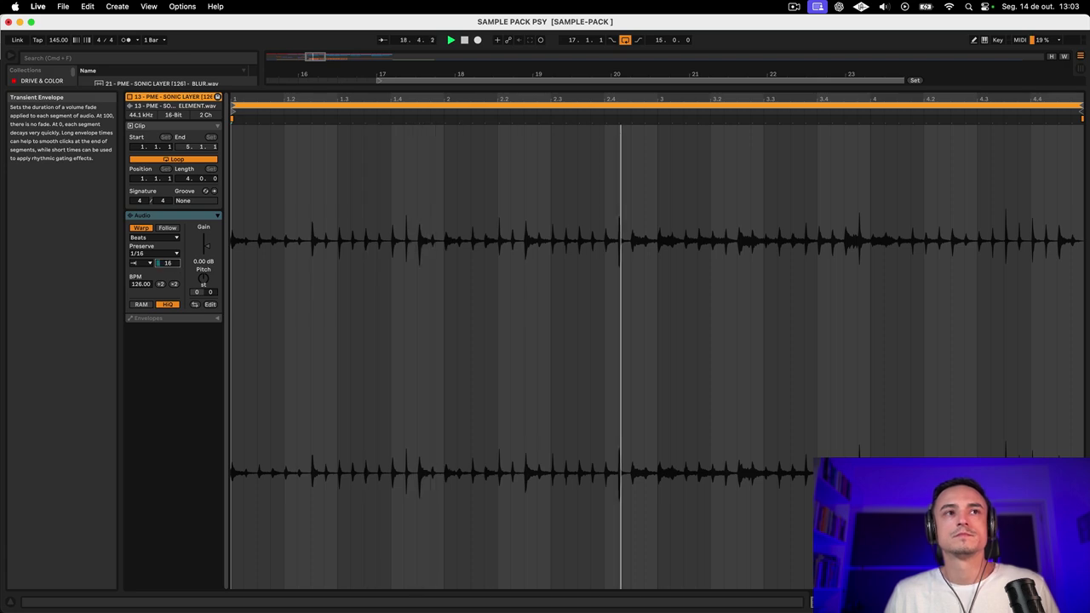
{"action": "key", "text": "shift+Tab"}
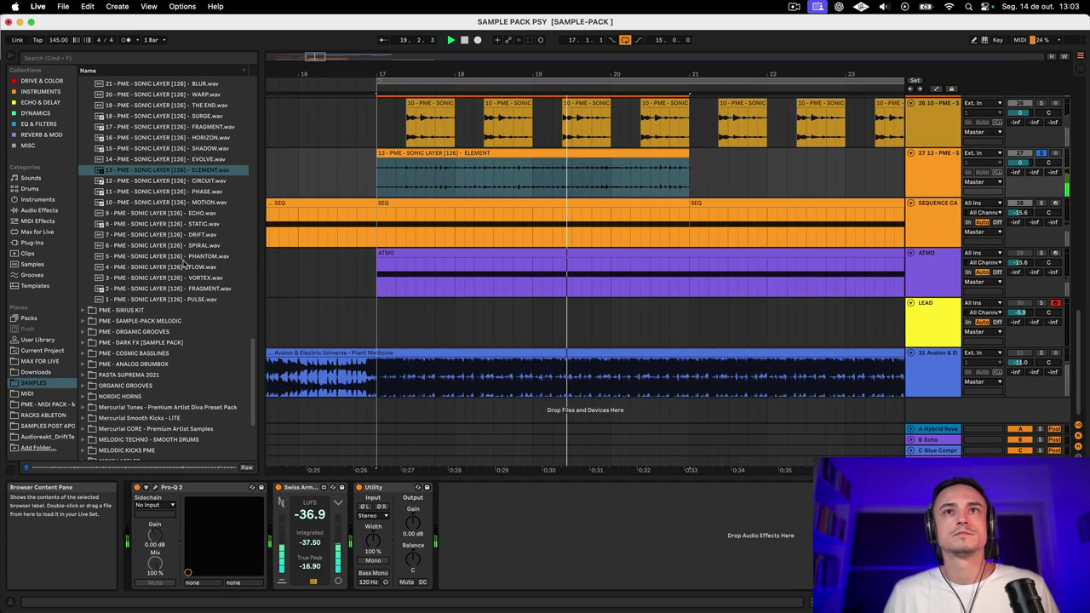
Step: Cut a gap in the ELEMENT clip from 17.2.3 to 17.4.1 and at the same position in bars 18, 19 and 20, and audition it
{"action": "left_click", "coordinate": [548, 154]}
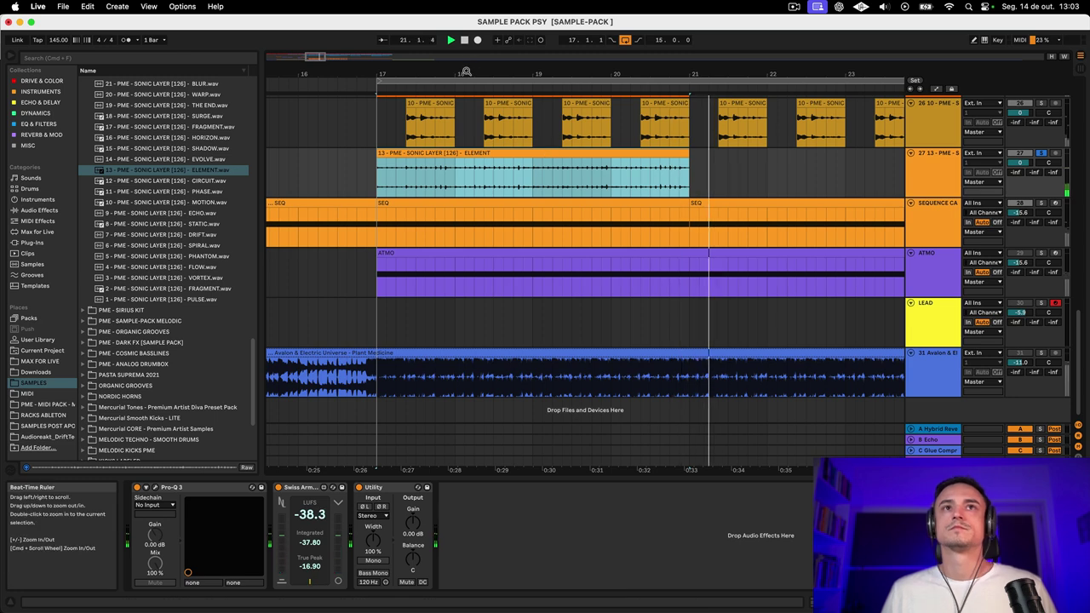
{"action": "left_click_drag", "start_coordinate": [484, 75], "coordinate": [410, 185]}
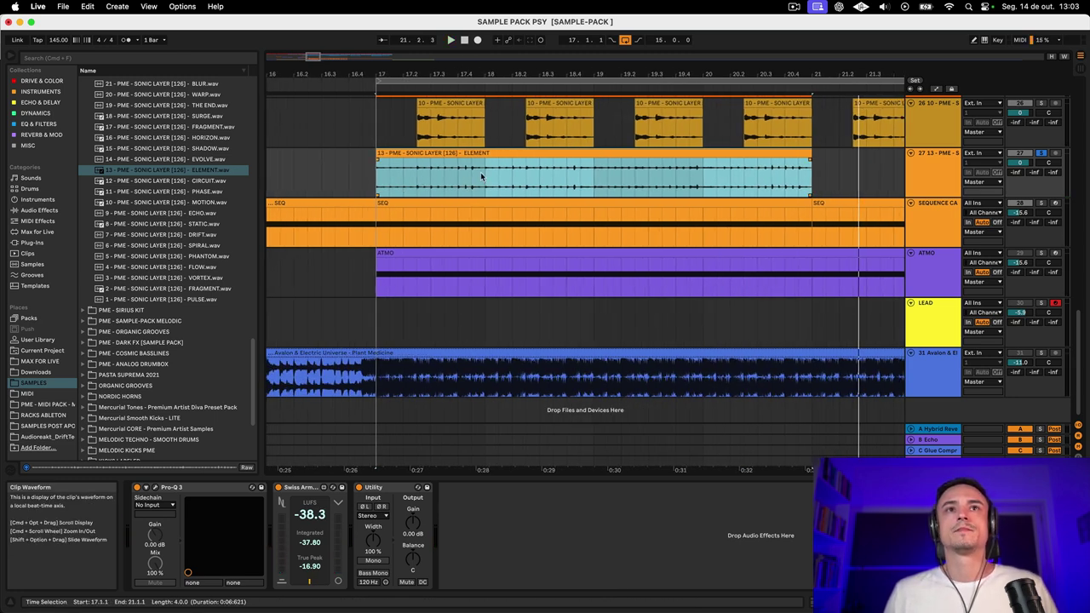
{"action": "left_click_drag", "start_coordinate": [457, 180], "coordinate": [423, 178]}
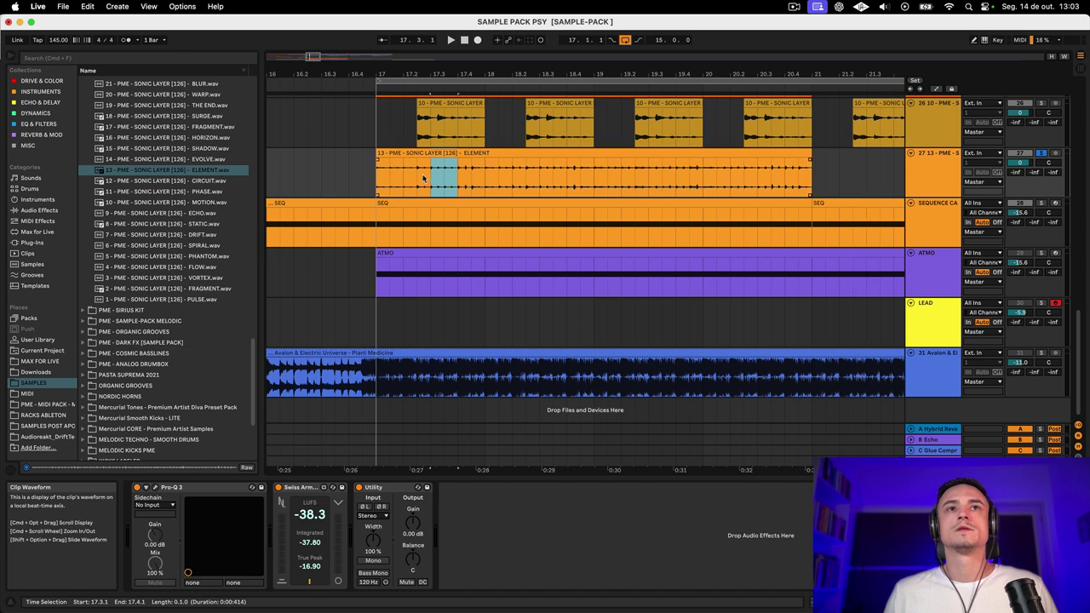
{"action": "scroll", "coordinate": [418, 177], "scroll_direction": "up", "scroll_amount": 1}
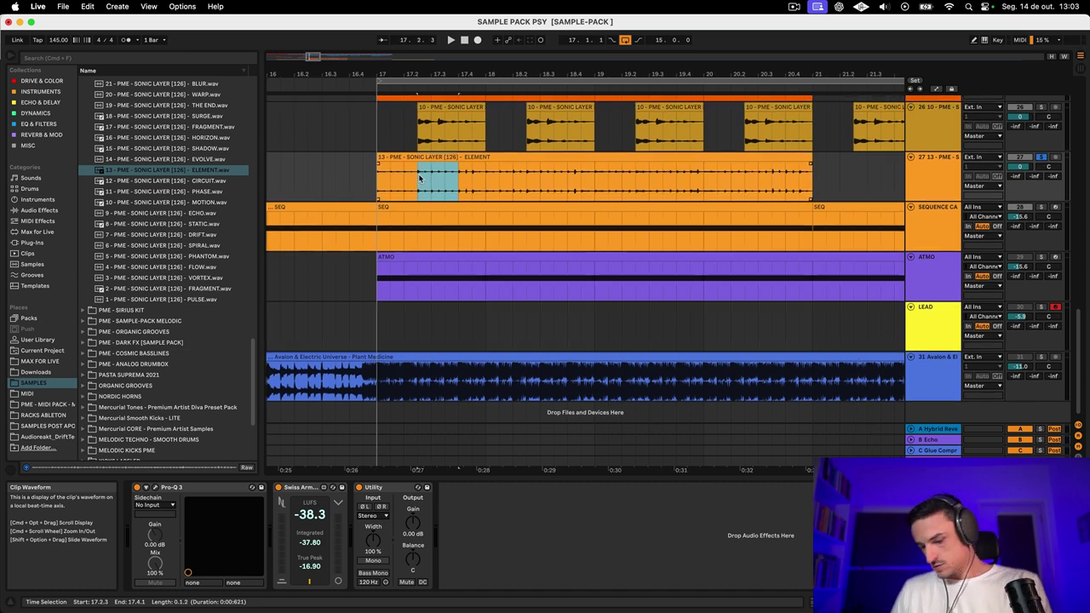
{"action": "key", "text": "Delete"}
{"action": "left_click", "coordinate": [525, 182]}
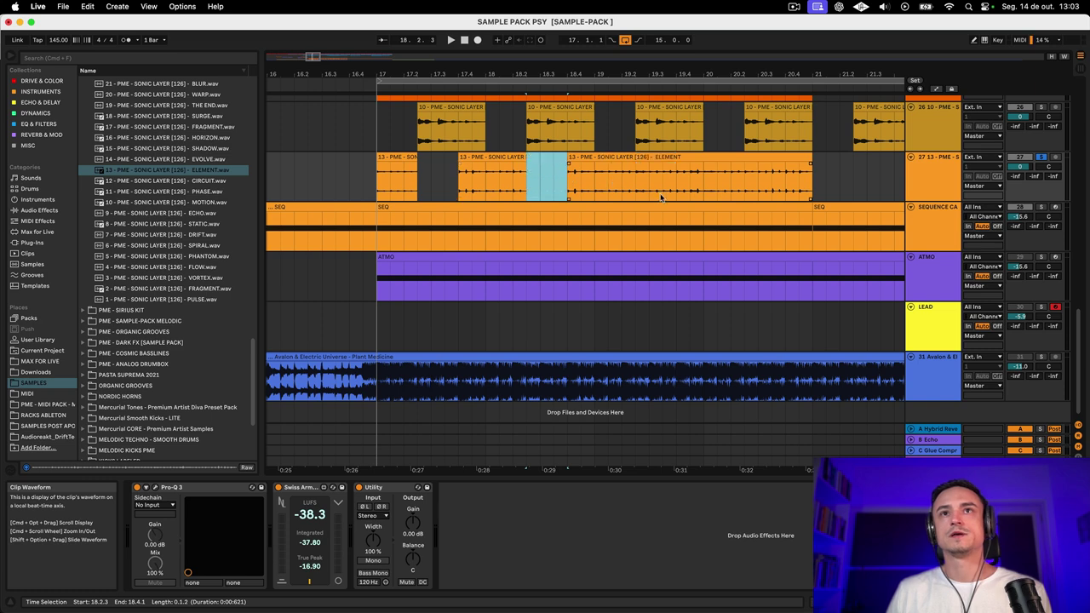
{"action": "left_click_drag", "start_coordinate": [634, 188], "coordinate": [683, 186]}
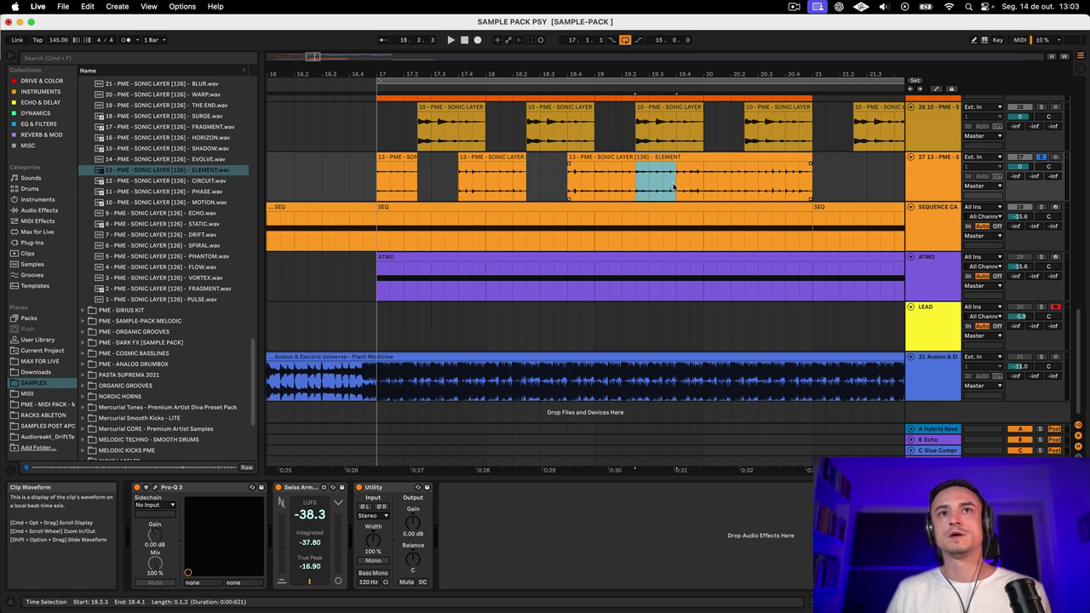
{"action": "key", "text": "Delete"}
{"action": "key", "text": "space"}
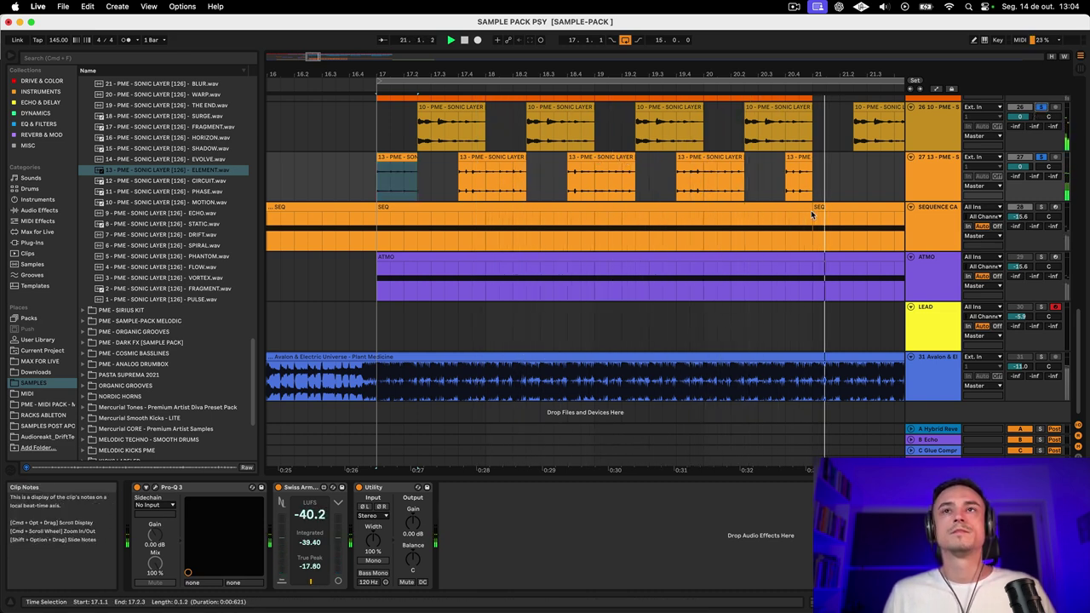
{"action": "key", "text": "space"}
Step: Repeat the chopped ELEMENT pattern from bar 21 onward and lower the track's volume to -3.6 dB
{"action": "scroll", "coordinate": [774, 176], "scroll_direction": "right", "scroll_amount": 2}
{"action": "left_click_drag", "start_coordinate": [754, 159], "coordinate": [766, 158]}
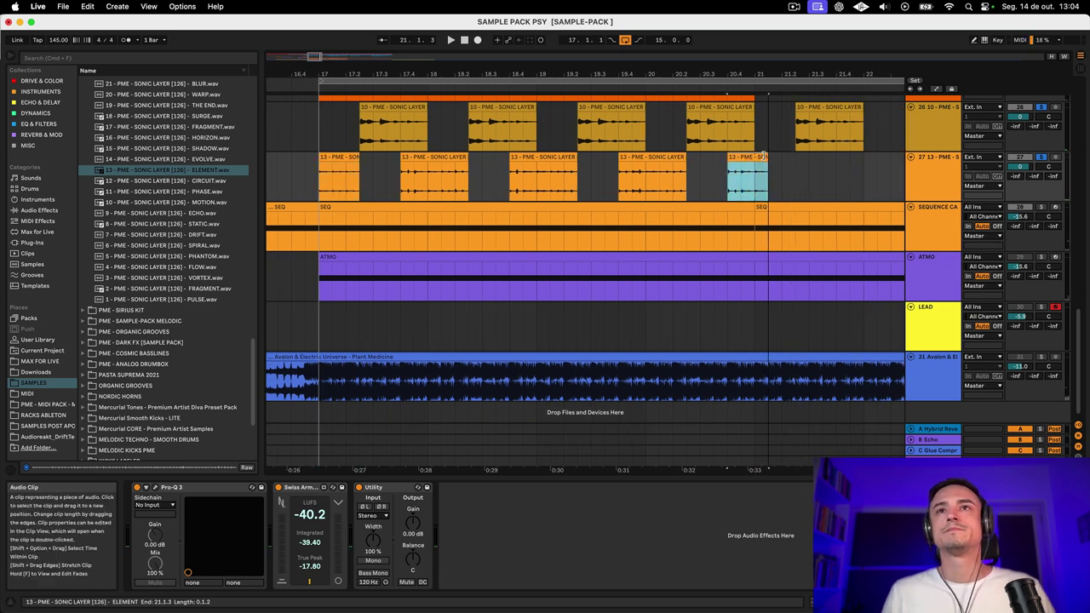
{"action": "scroll", "coordinate": [530, 189], "scroll_direction": "down", "scroll_amount": 5}
{"action": "left_click", "coordinate": [562, 170]}
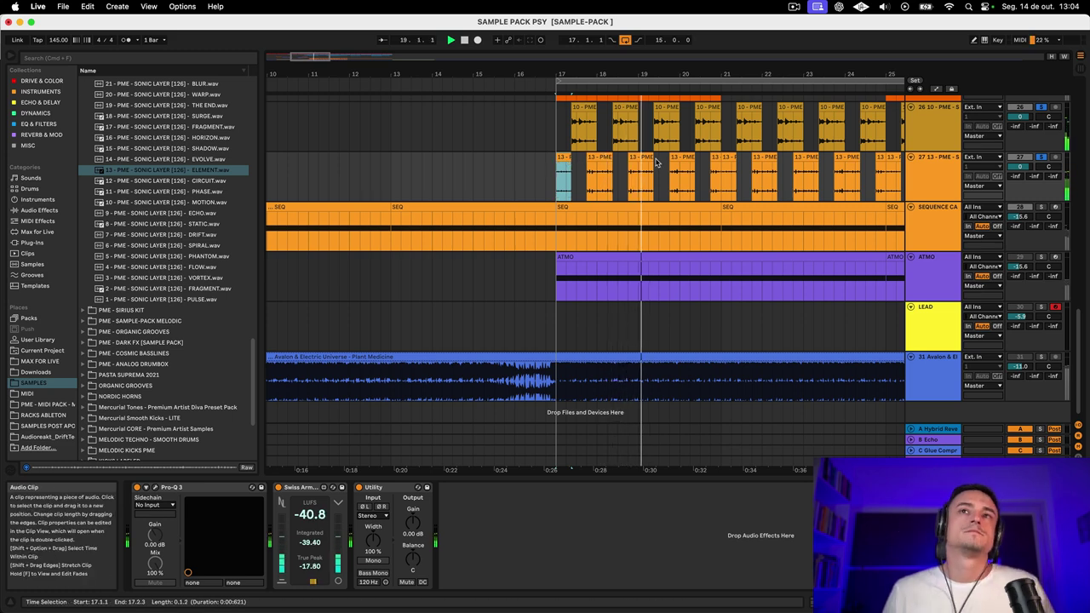
{"action": "left_click", "coordinate": [1015, 170]}
{"action": "left_click_drag", "start_coordinate": [1015, 171], "coordinate": [1016, 179]}
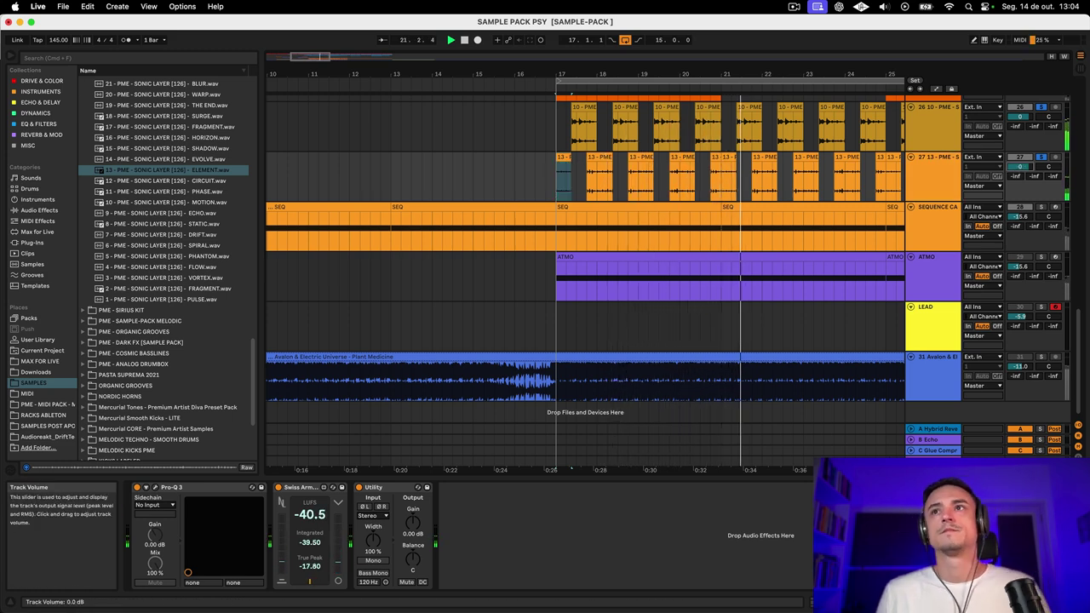
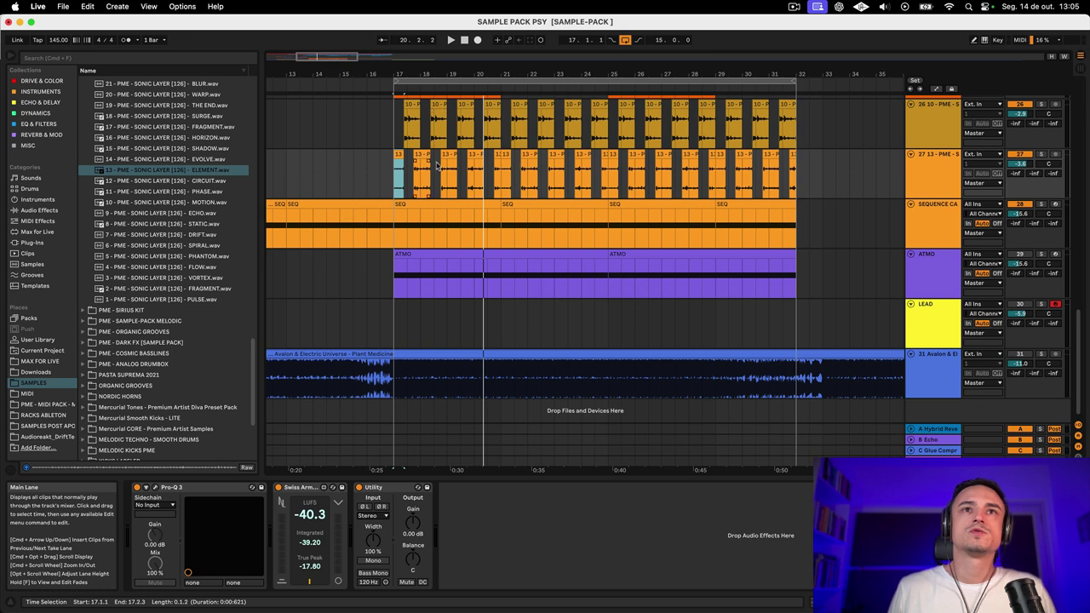
Step: Replace the ELEMENT slice at 19.4.1 with "26 - PME - SONIC LAYER [126] - SHIMMER.wav" and audition it with the MOTION and ELEMENT tracks soloed
{"action": "left_click", "coordinate": [443, 160]}
{"action": "left_click", "coordinate": [477, 156]}
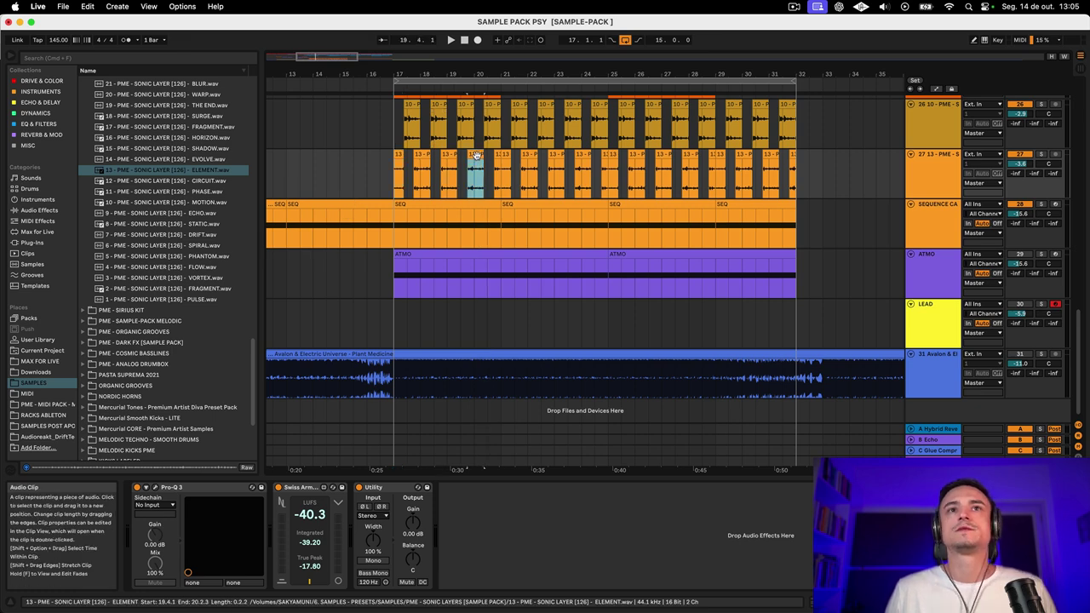
{"action": "left_click", "coordinate": [478, 160]}
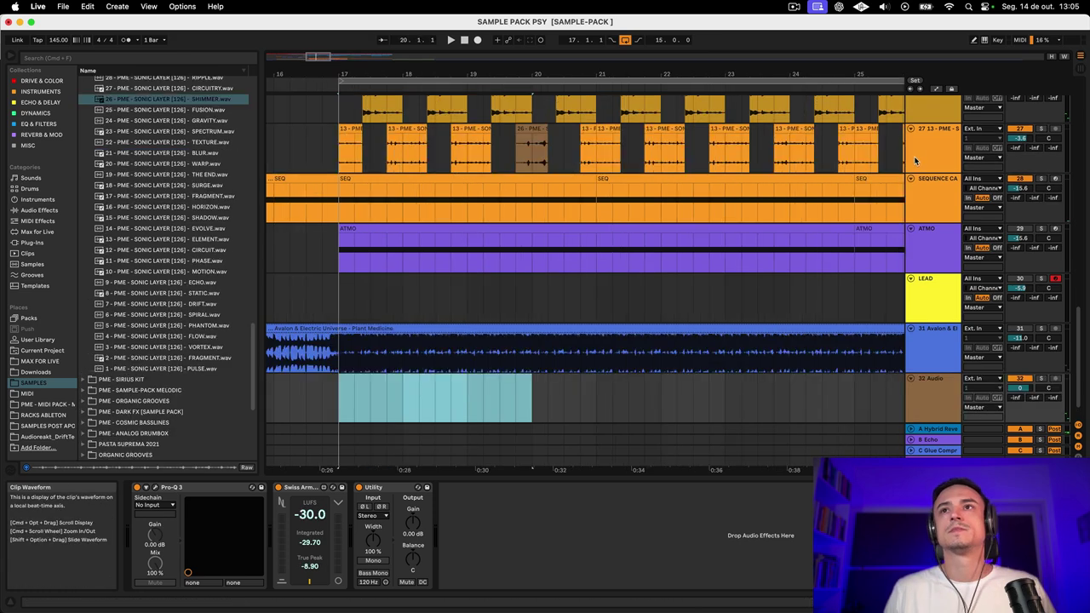
{"action": "left_click", "coordinate": [1041, 129]}
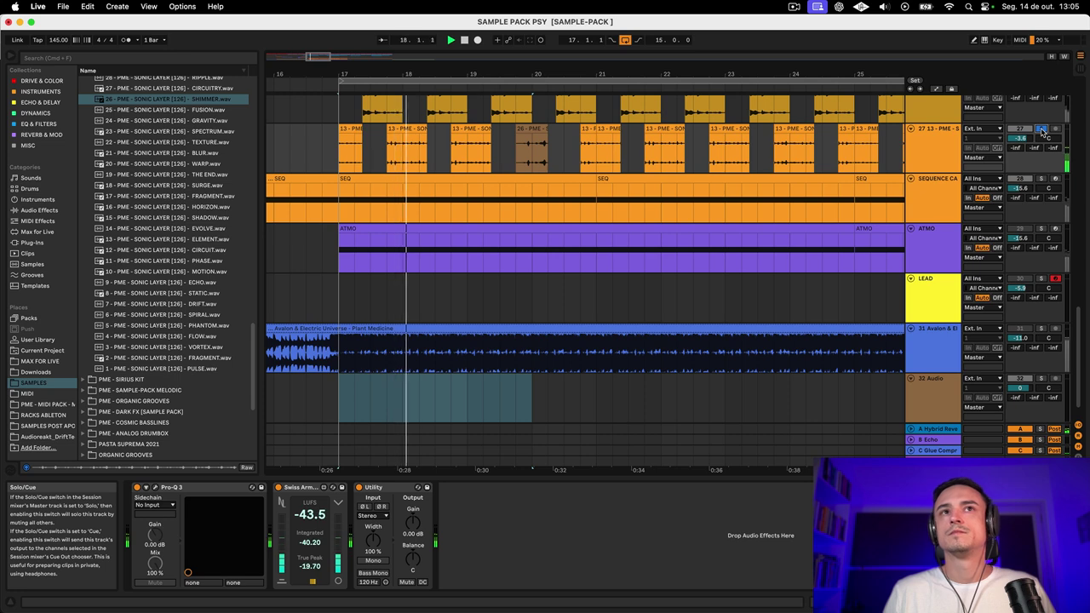
{"action": "scroll", "coordinate": [1042, 133], "scroll_direction": "up", "scroll_amount": 2}
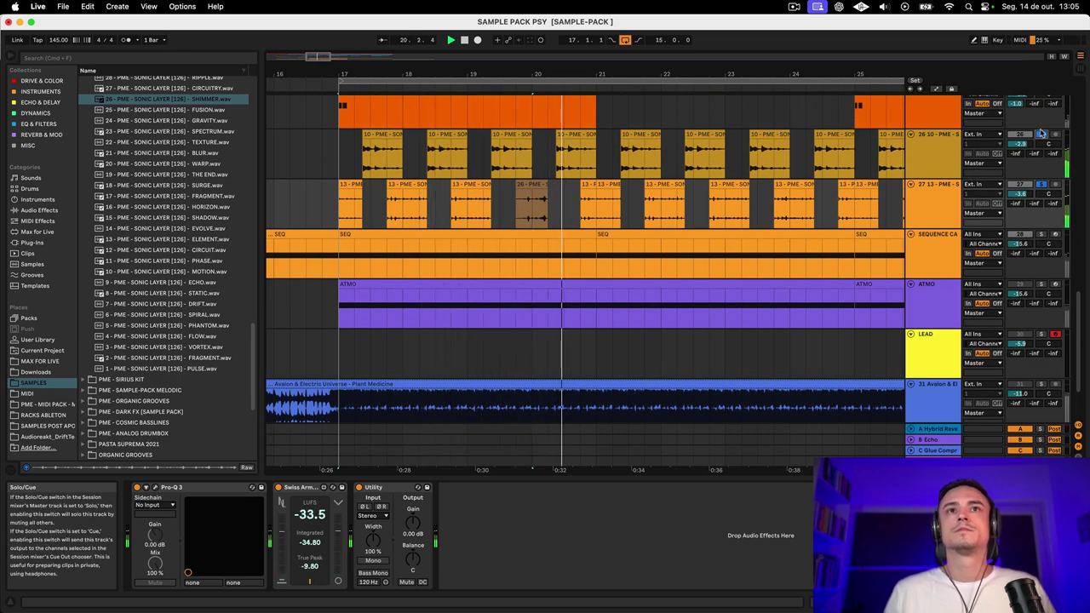
{"action": "left_click", "coordinate": [530, 186]}
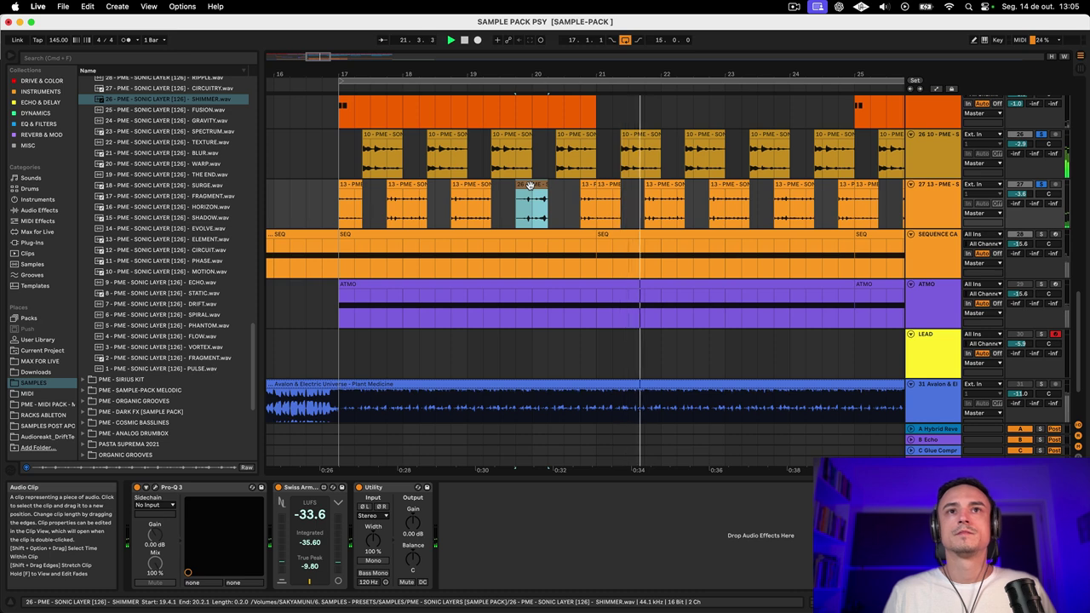
{"action": "left_click", "coordinate": [522, 185]}
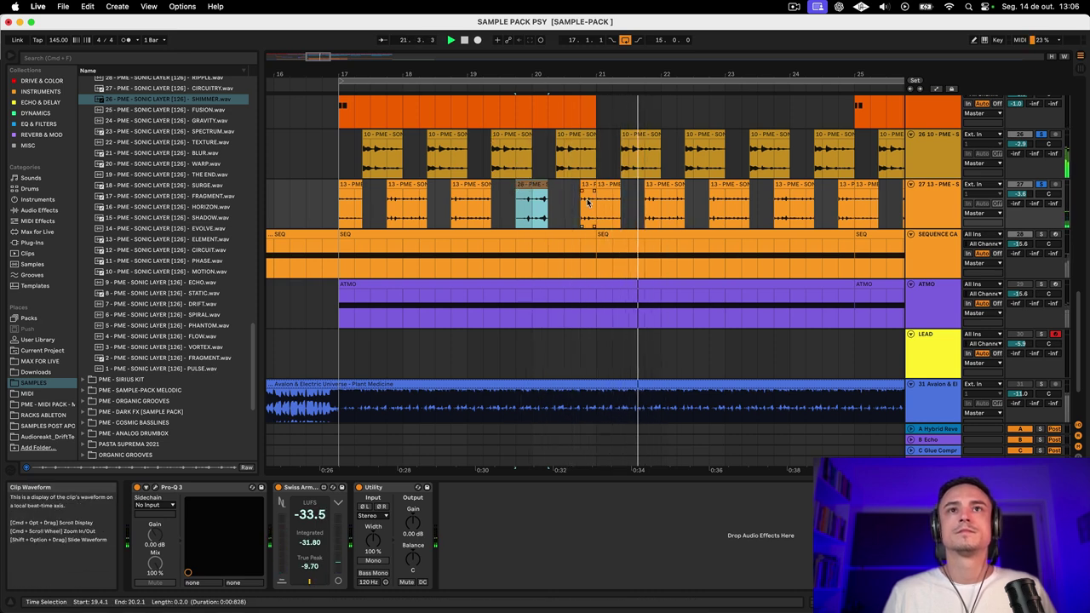
Step: Duplicate the four-bar MOTION and ELEMENT/SHIMMER pattern from bar 17 three times, filling both tracks up to bar 33
{"action": "left_click_drag", "start_coordinate": [586, 201], "coordinate": [342, 154]}
{"action": "scroll", "coordinate": [343, 154], "scroll_direction": "down", "scroll_amount": 2}
{"action": "key", "text": "super+d"}
{"action": "key", "text": "super+d"}
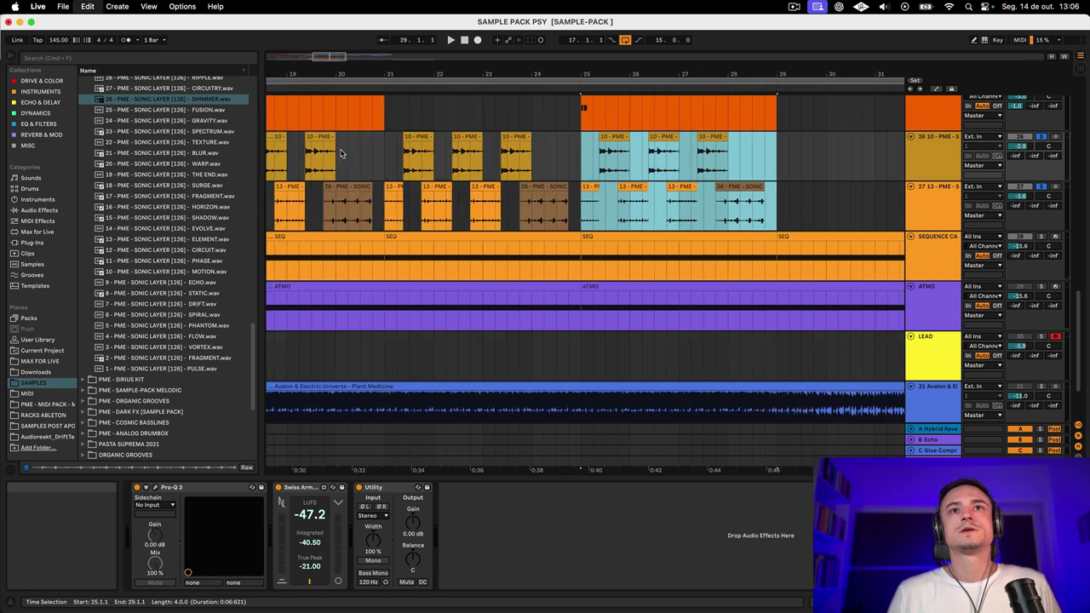
{"action": "key", "text": "super+d"}
{"action": "scroll", "coordinate": [597, 170], "scroll_direction": "left", "scroll_amount": 2}
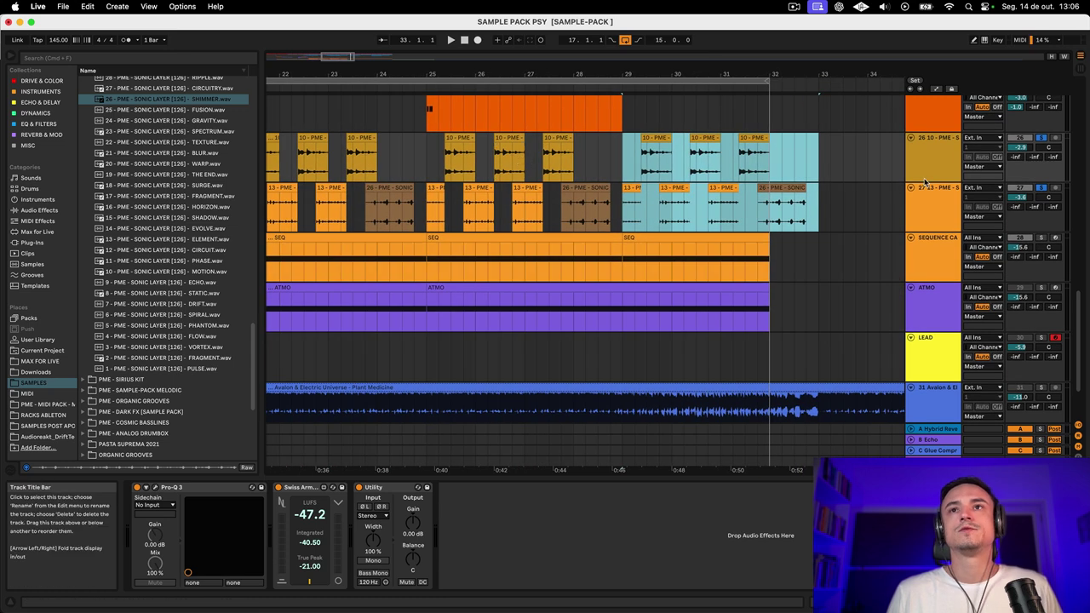
Step: Audition the PLUCK / STAB, MOTION and ELEMENT/SHIMMER tracks together in solo from bar 17
{"action": "left_click", "coordinate": [783, 185]}
{"action": "scroll", "coordinate": [596, 178], "scroll_direction": "left", "scroll_amount": 15}
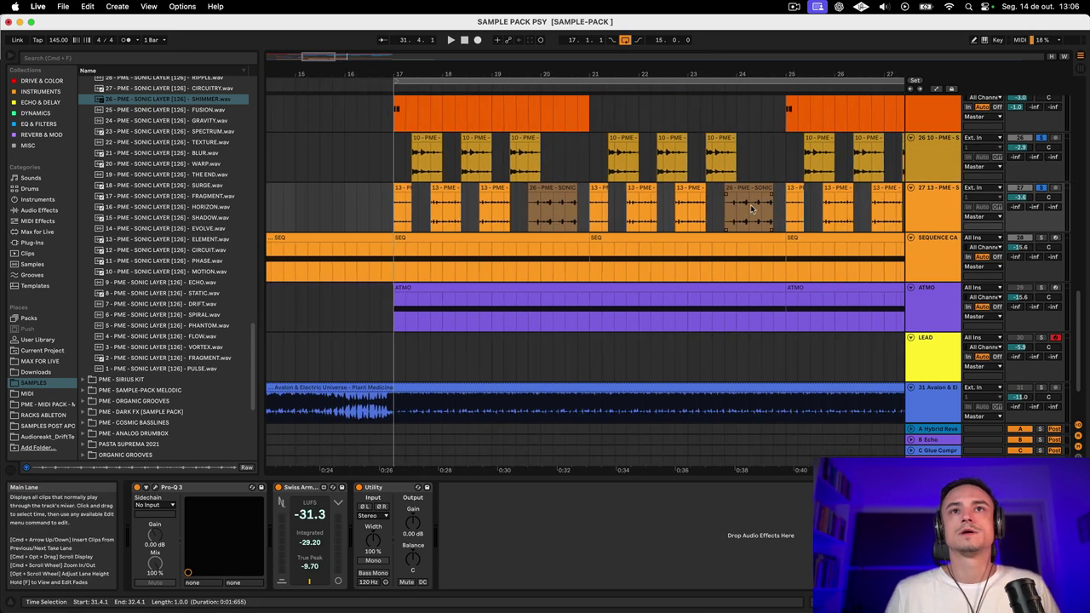
{"action": "left_click", "coordinate": [390, 162]}
{"action": "scroll", "coordinate": [476, 170], "scroll_direction": "up", "scroll_amount": 3}
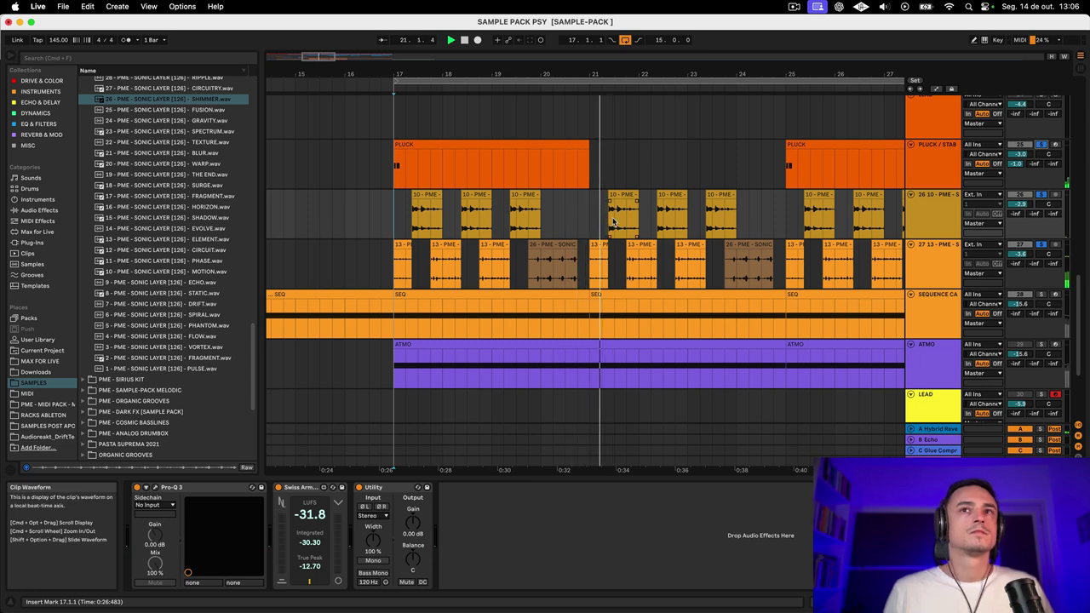
{"action": "left_click", "coordinate": [579, 245]}
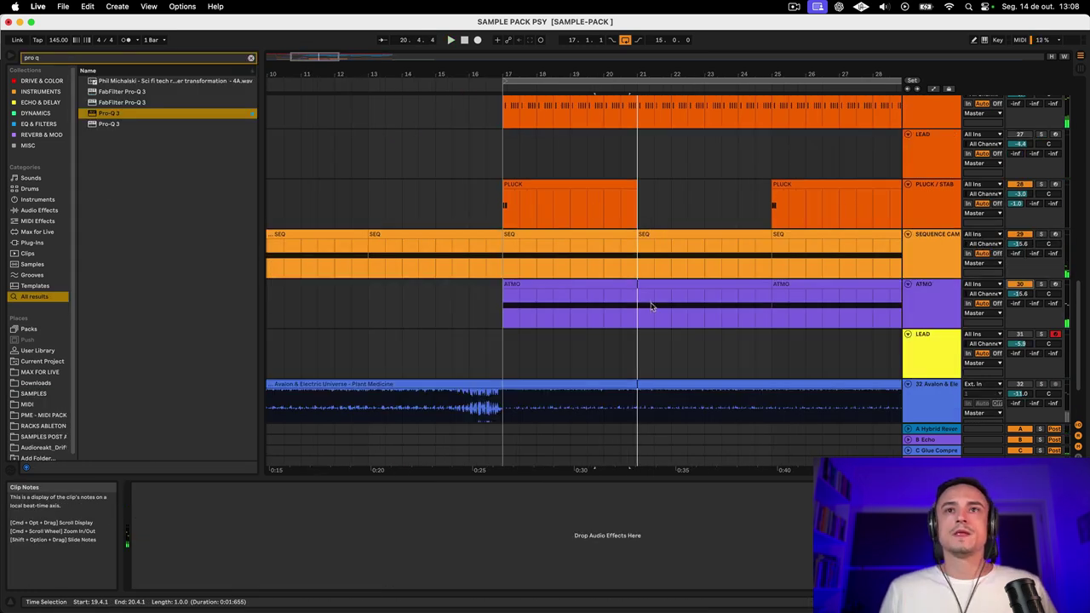
Step: Mute the ATMO track and play the arrangement from bar 17
{"action": "left_click", "coordinate": [654, 287]}
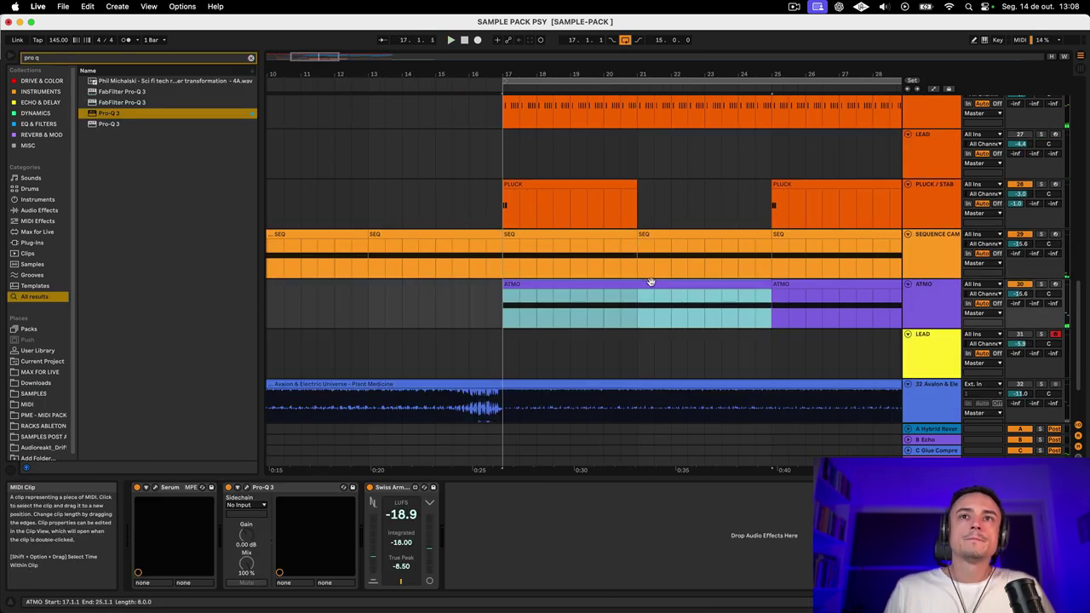
{"action": "scroll", "coordinate": [679, 286], "scroll_direction": "right", "scroll_amount": 3}
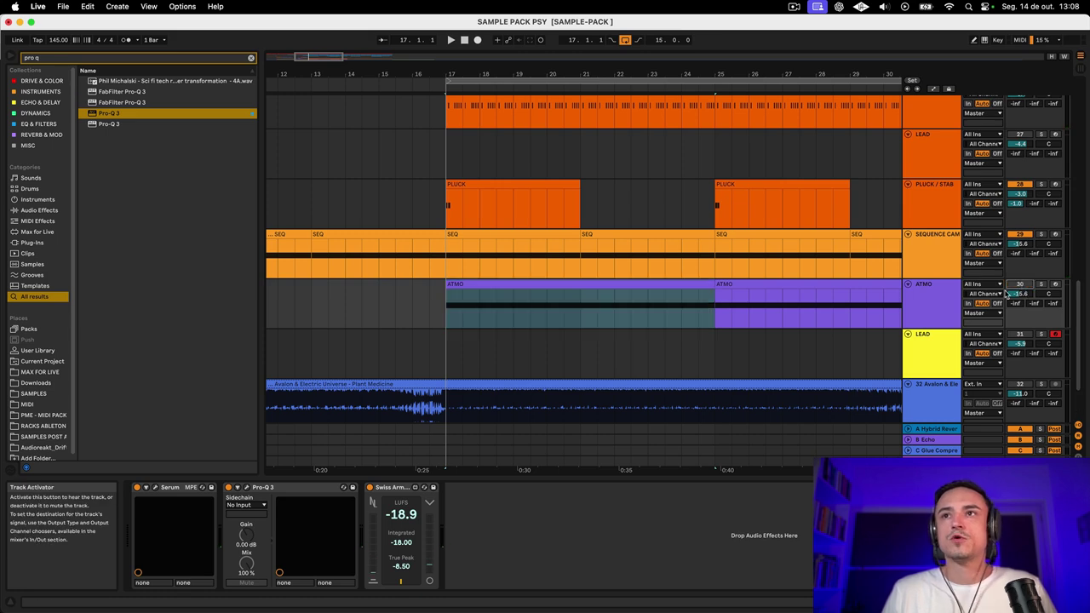
{"action": "scroll", "coordinate": [779, 236], "scroll_direction": "right", "scroll_amount": 5}
{"action": "scroll", "coordinate": [784, 236], "scroll_direction": "up", "scroll_amount": 1}
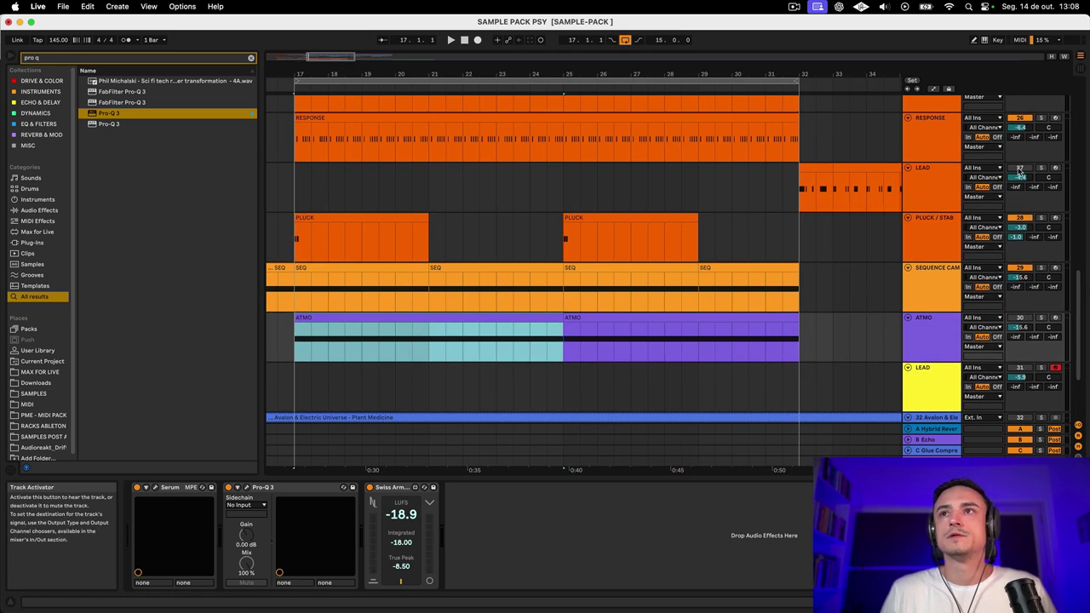
{"action": "scroll", "coordinate": [1019, 169], "scroll_direction": "up", "scroll_amount": 6}
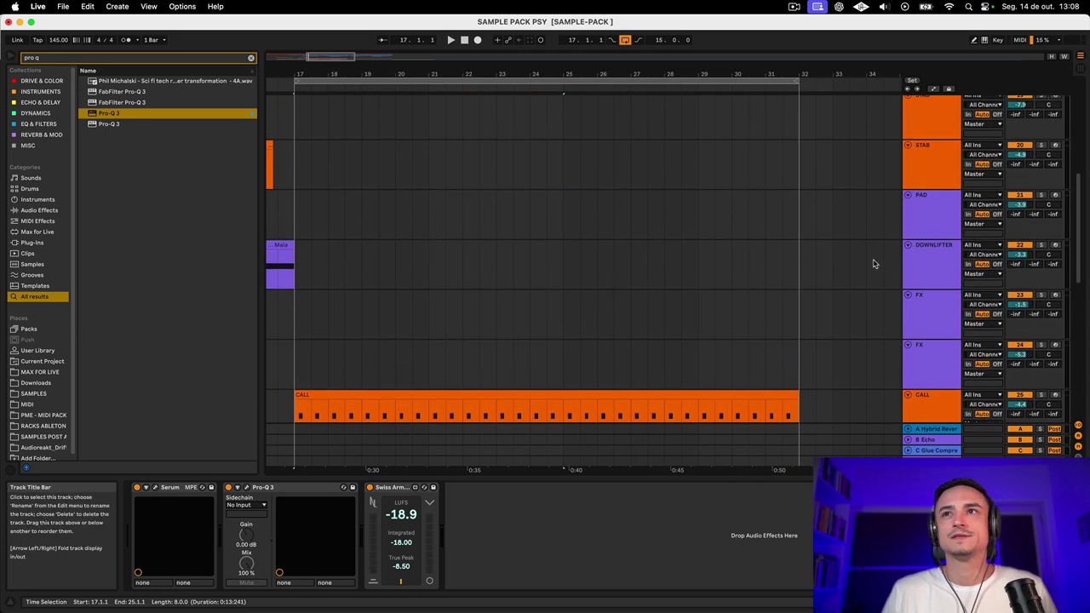
{"action": "scroll", "coordinate": [682, 255], "scroll_direction": "up", "scroll_amount": 10}
{"action": "key", "text": "space"}
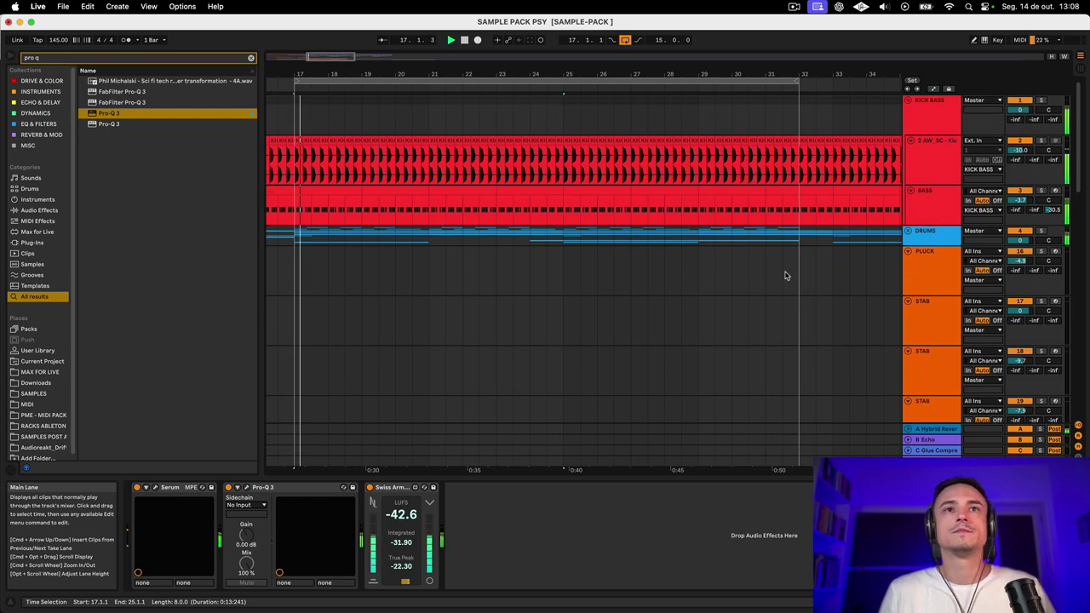
{"action": "scroll", "coordinate": [788, 281], "scroll_direction": "down", "scroll_amount": 10}
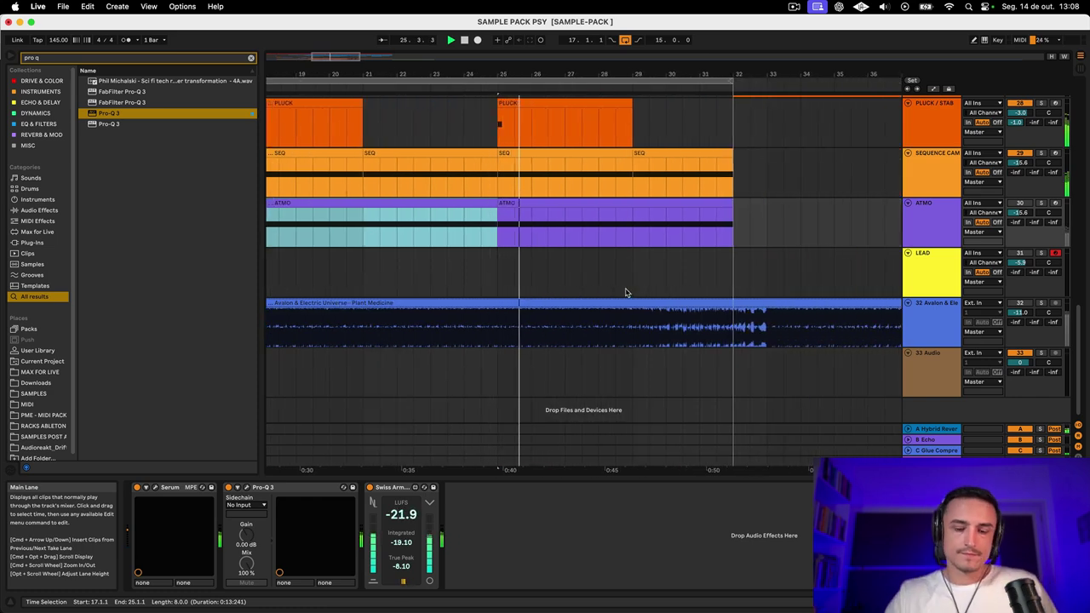
Step: Audition the ATMO track in solo from bar 17
{"action": "scroll", "coordinate": [626, 296], "scroll_direction": "up", "scroll_amount": 5}
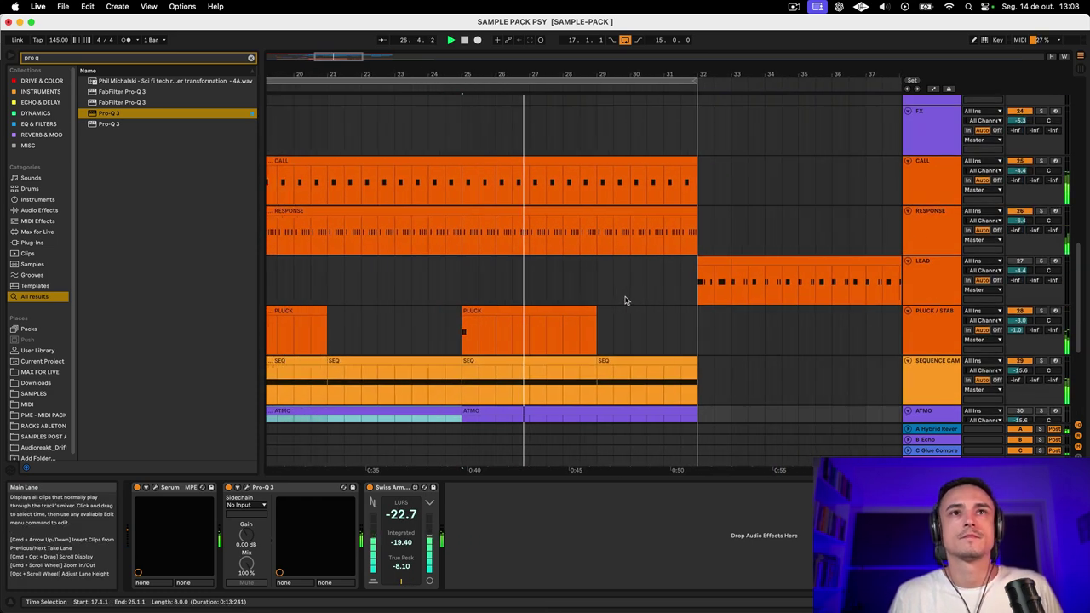
{"action": "scroll", "coordinate": [628, 298], "scroll_direction": "down", "scroll_amount": 5}
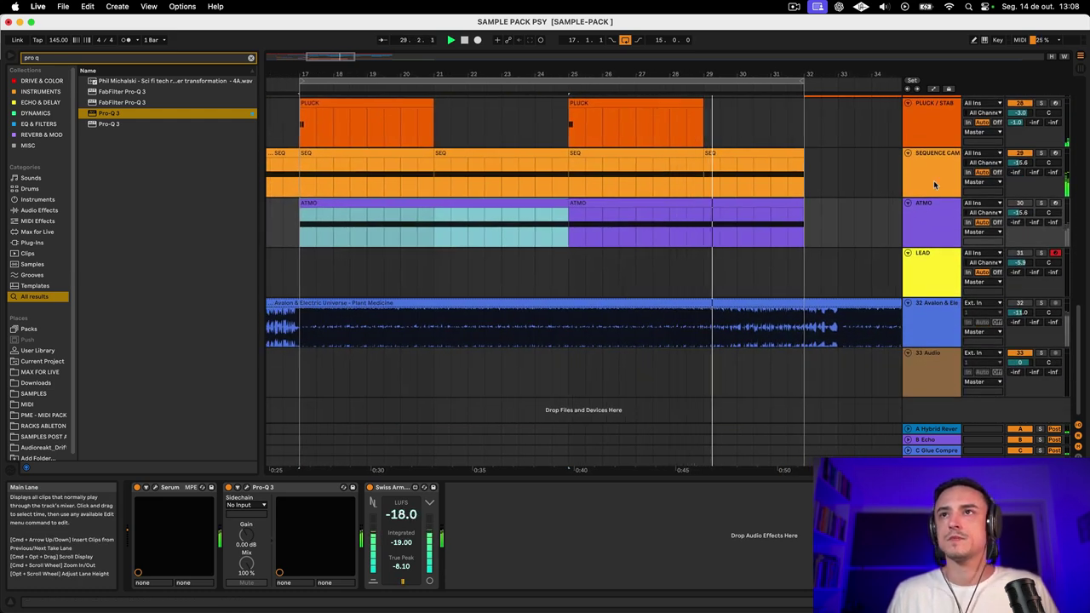
{"action": "left_click", "coordinate": [918, 228]}
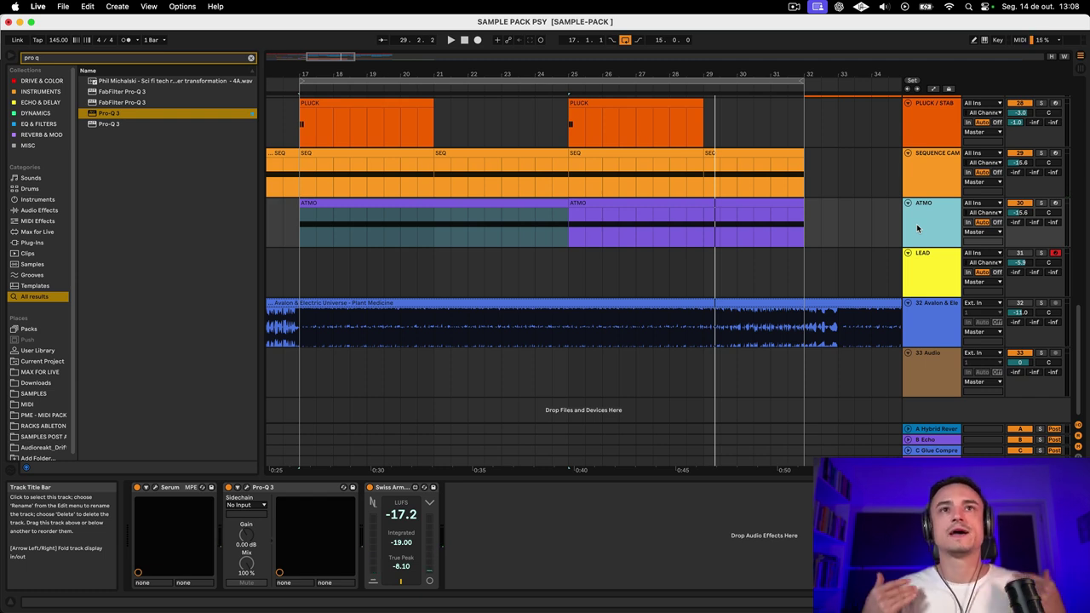
{"action": "left_click", "coordinate": [363, 204]}
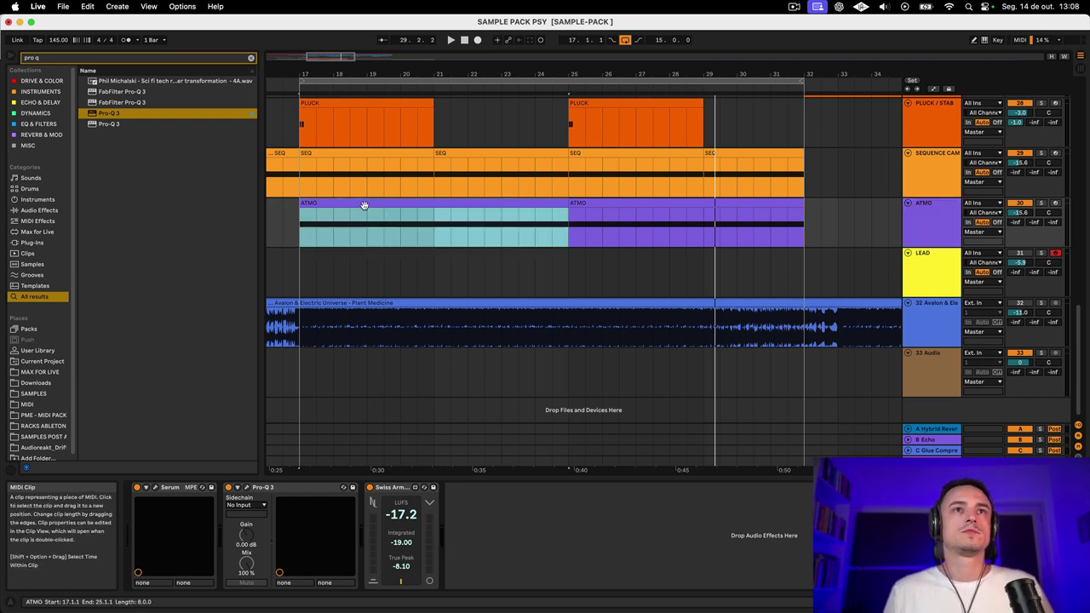
{"action": "key", "text": "space"}
{"action": "left_click", "coordinate": [1041, 203]}
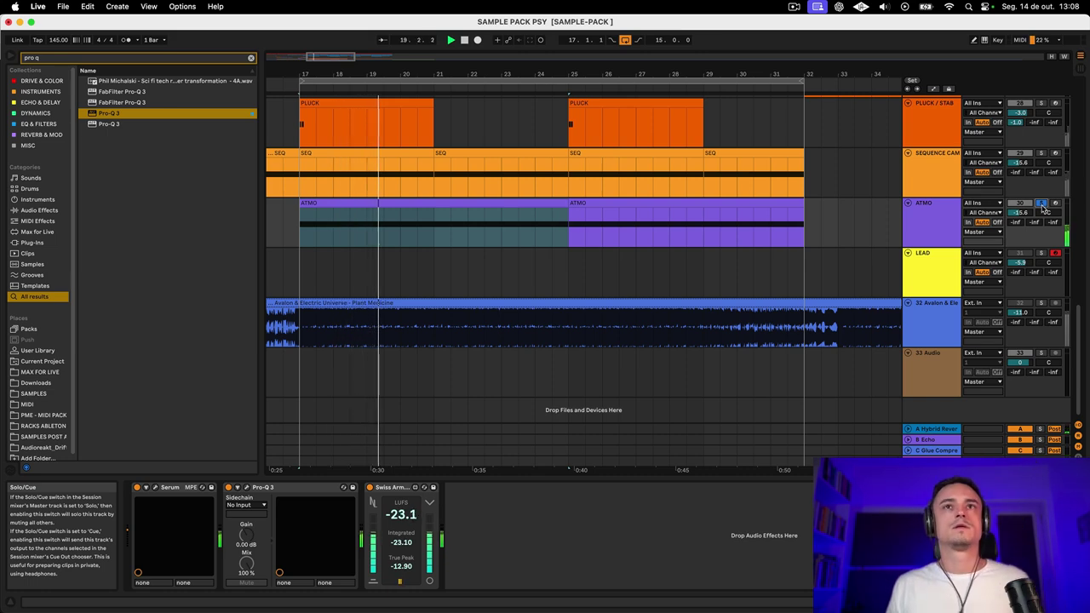
Step: Copy the two-bar DOWNLIFTER clip from bar 15 to bar 25 and the FX clip from bar 13 to 27.3.1
{"action": "scroll", "coordinate": [607, 230], "scroll_direction": "up", "scroll_amount": 10}
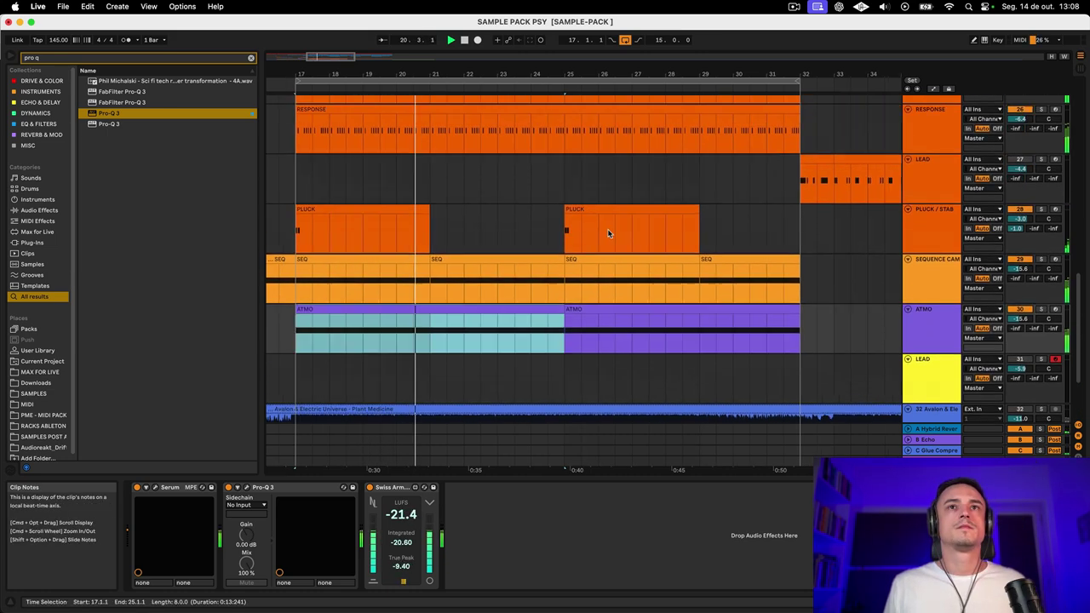
{"action": "scroll", "coordinate": [607, 234], "scroll_direction": "left", "scroll_amount": 5}
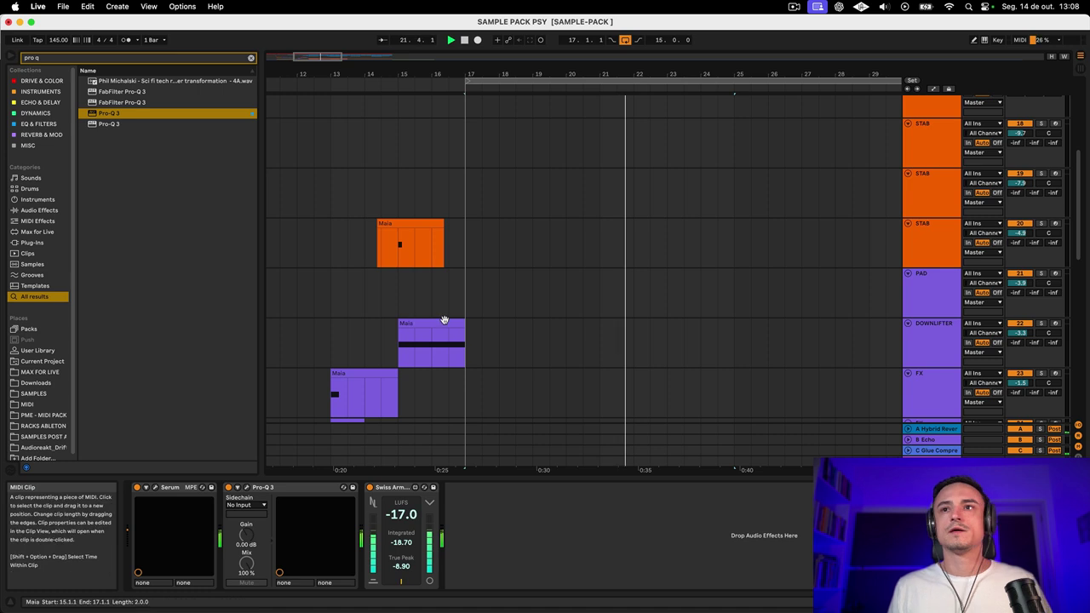
{"action": "left_click_drag", "start_coordinate": [421, 324], "coordinate": [754, 333]}
{"action": "scroll", "coordinate": [701, 348], "scroll_direction": "down", "scroll_amount": 2}
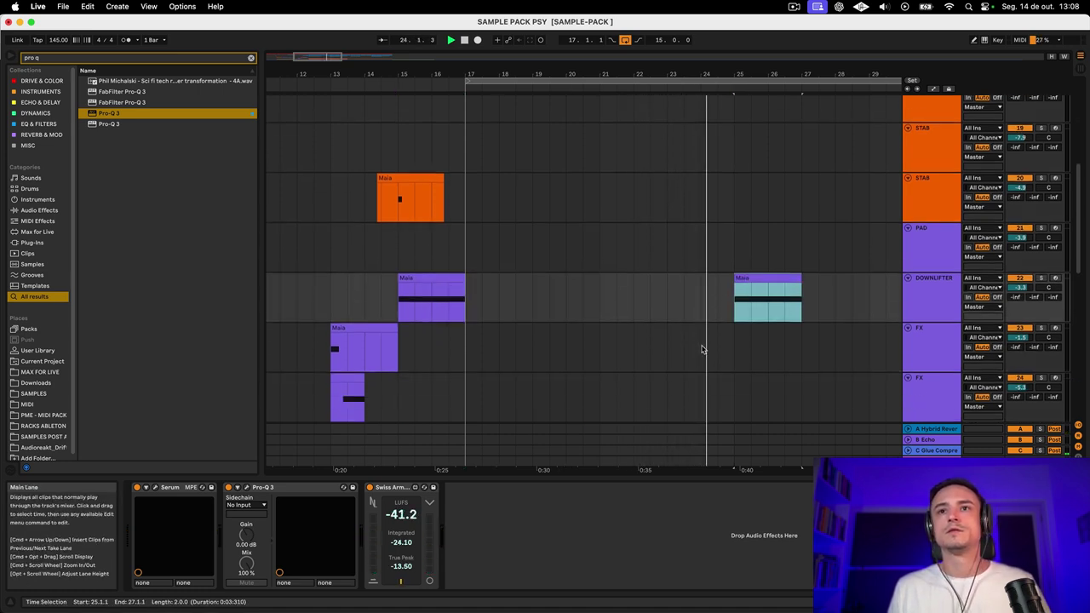
{"action": "left_click_drag", "start_coordinate": [353, 362], "coordinate": [844, 337]}
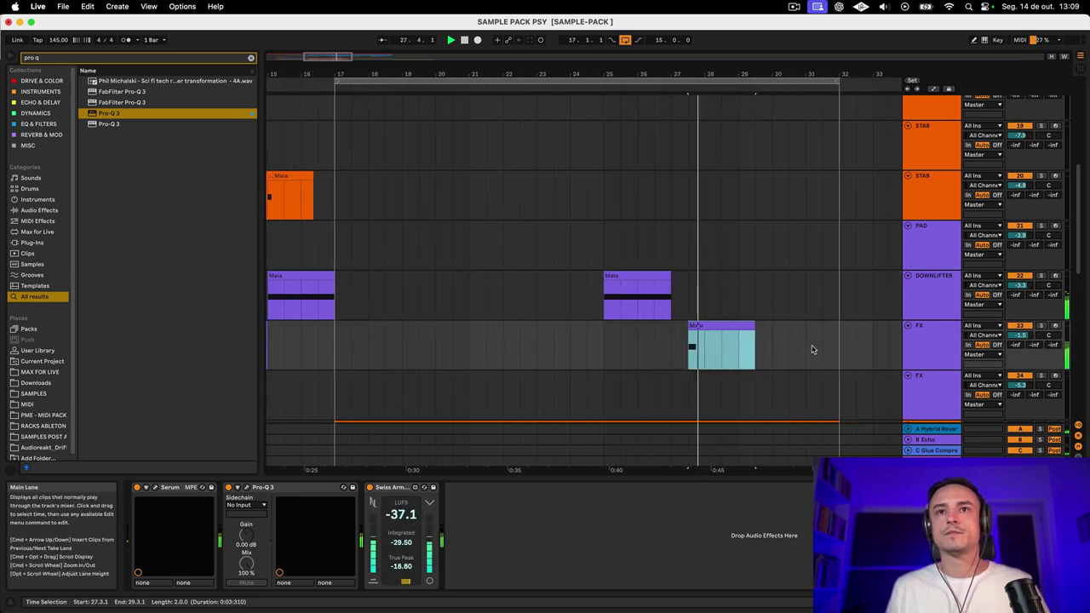
Step: Move the 15-bar playback loop to start at bar 32 and activate the orange LEAD track
{"action": "scroll", "coordinate": [724, 332], "scroll_direction": "down", "scroll_amount": 10}
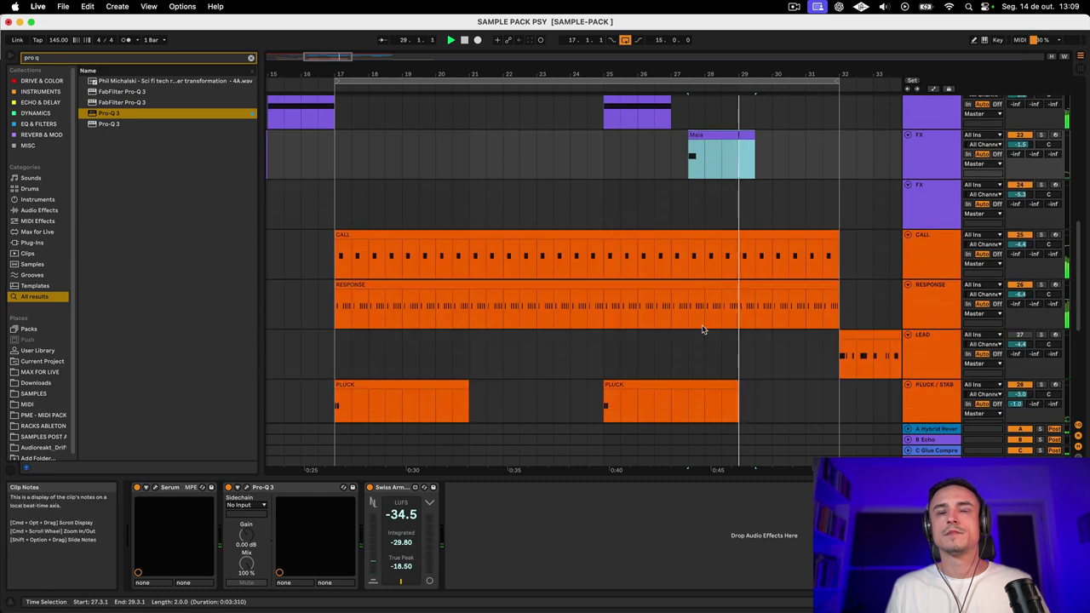
{"action": "scroll", "coordinate": [724, 255], "scroll_direction": "up", "scroll_amount": 8}
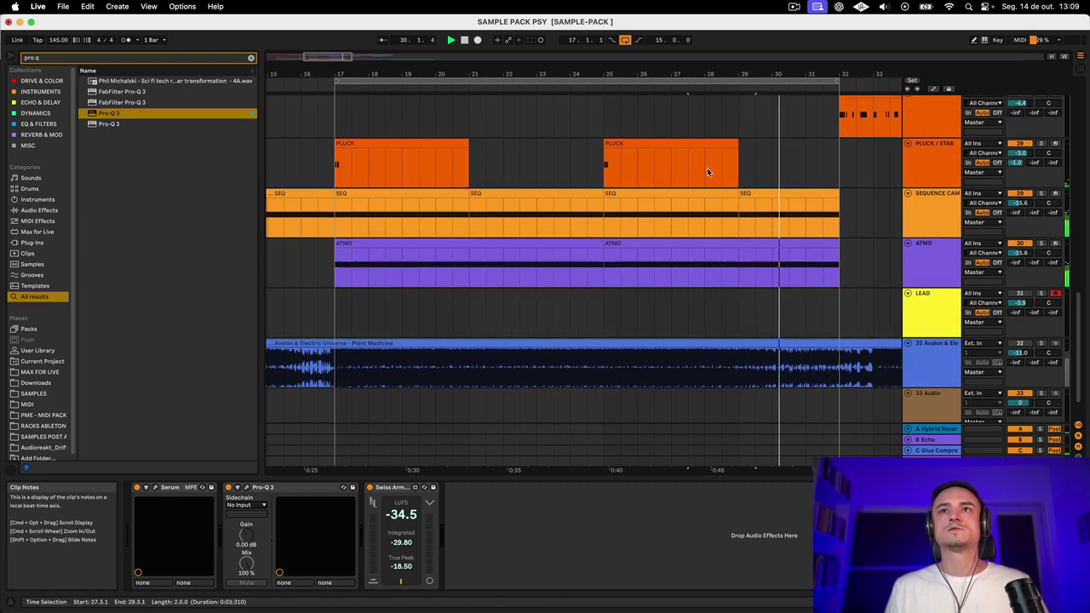
{"action": "left_click_drag", "start_coordinate": [580, 75], "coordinate": [597, 59]}
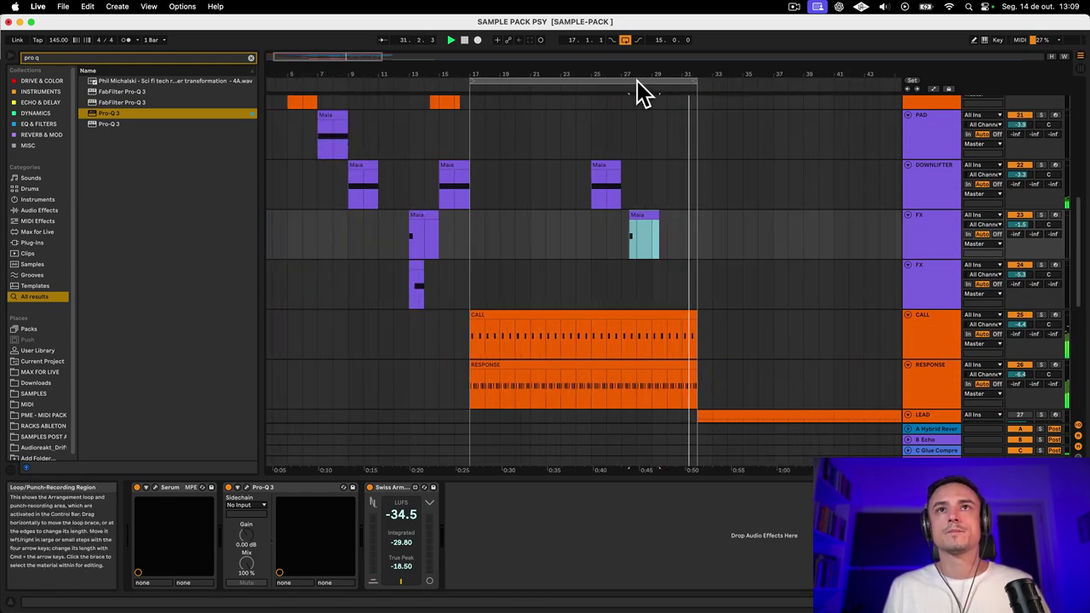
{"action": "left_click", "coordinate": [865, 84]}
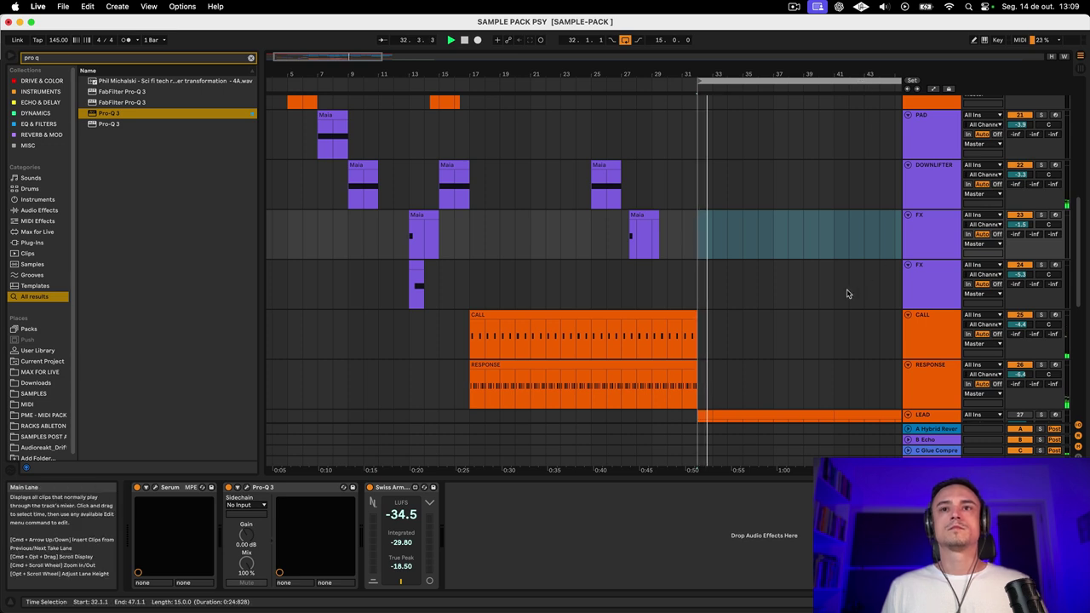
{"action": "scroll", "coordinate": [844, 292], "scroll_direction": "down", "scroll_amount": 5}
{"action": "scroll", "coordinate": [844, 294], "scroll_direction": "down", "scroll_amount": 2}
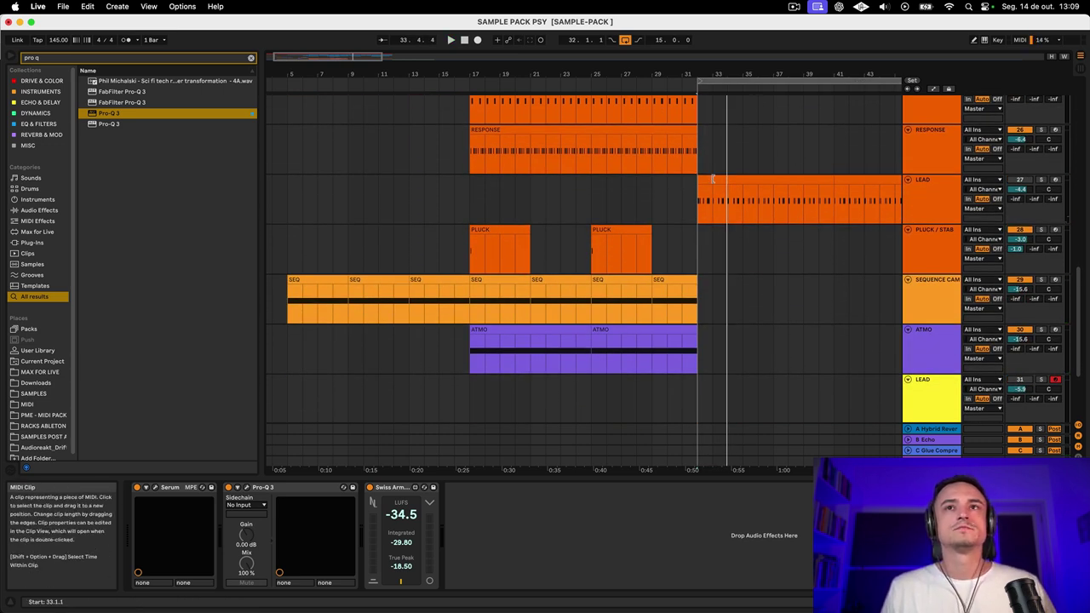
{"action": "left_click", "coordinate": [1021, 180]}
{"action": "left_click", "coordinate": [1021, 180]}
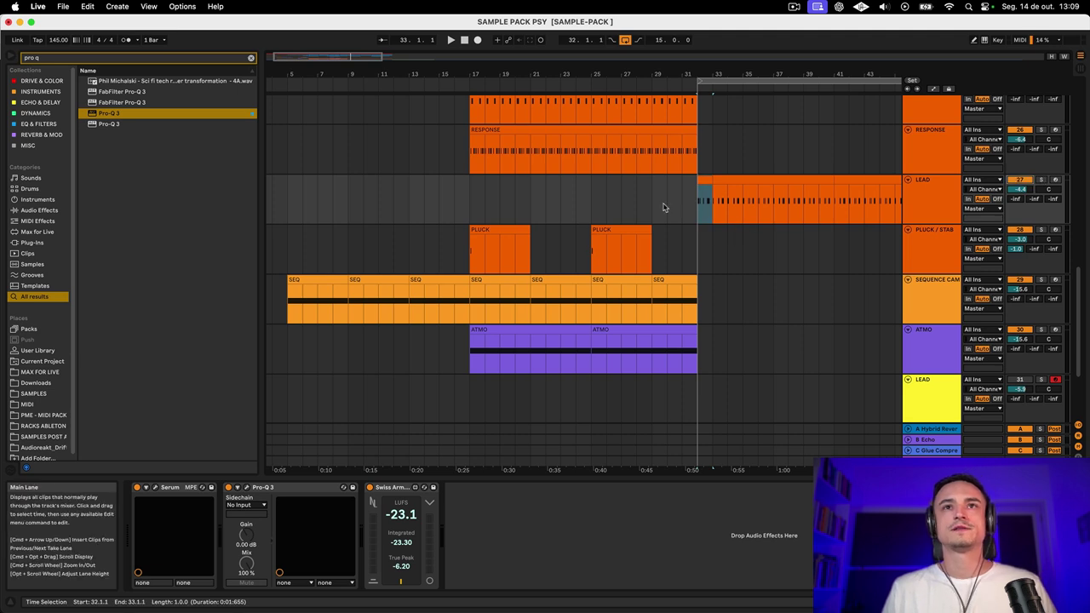
Step: Review the section following the call-and-response parts and play the orange LEAD part from bar 32
{"action": "scroll", "coordinate": [629, 144], "scroll_direction": "up", "scroll_amount": 2}
{"action": "scroll", "coordinate": [630, 144], "scroll_direction": "left", "scroll_amount": 1}
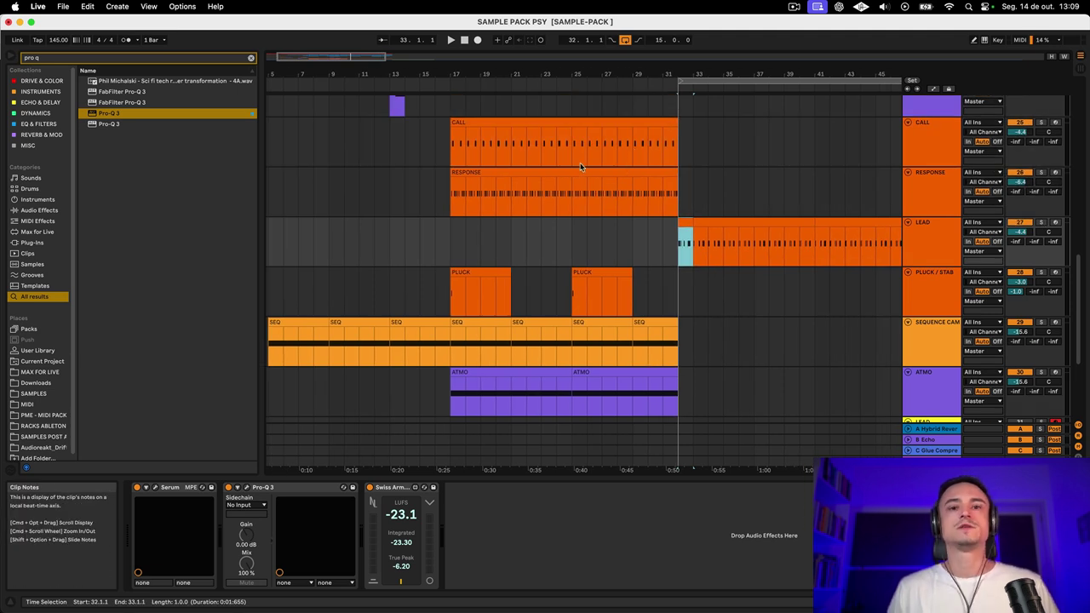
{"action": "scroll", "coordinate": [701, 223], "scroll_direction": "right", "scroll_amount": 5}
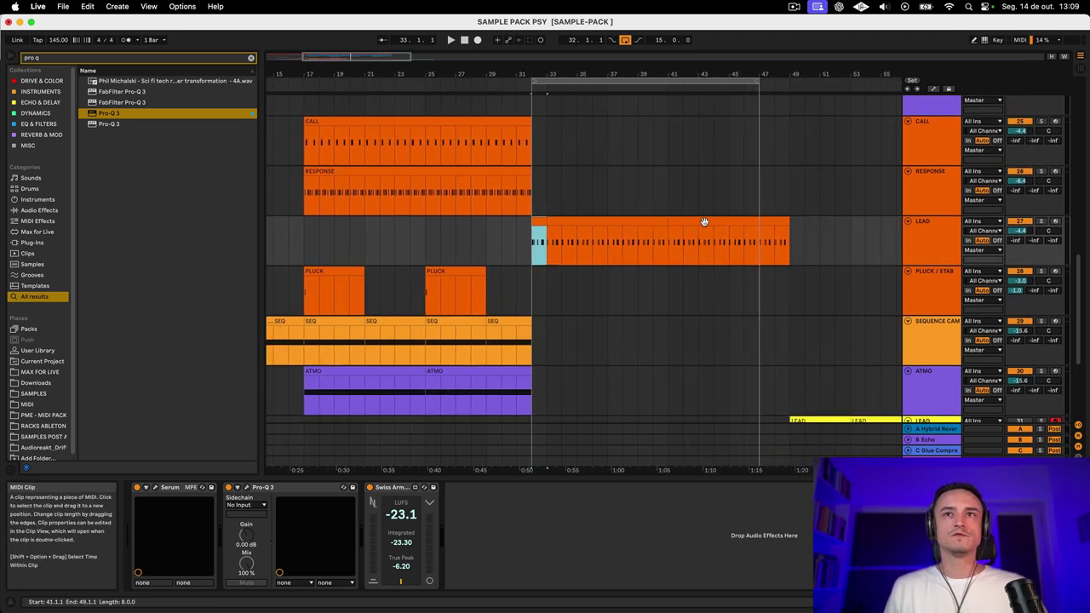
{"action": "scroll", "coordinate": [551, 299], "scroll_direction": "left", "scroll_amount": 1}
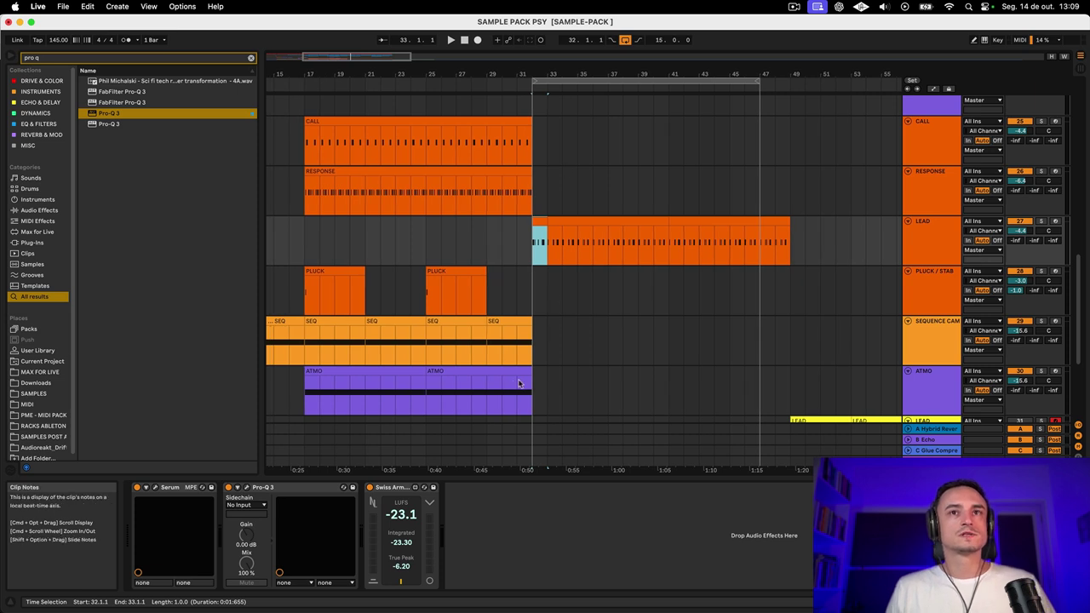
{"action": "left_click", "coordinate": [495, 321]}
{"action": "left_click", "coordinate": [538, 242]}
{"action": "key", "text": "space"}
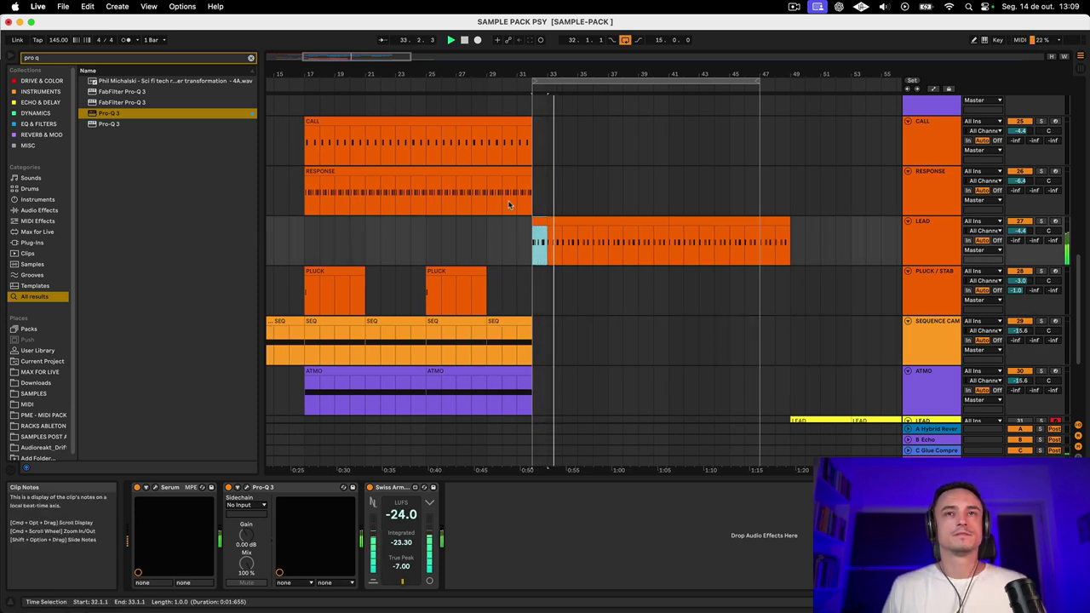
Step: Select LEAD bars 33 to 41 and shift the 15-bar playback loop to start at bar 33
{"action": "scroll", "coordinate": [546, 216], "scroll_direction": "right", "scroll_amount": 3}
{"action": "scroll", "coordinate": [546, 216], "scroll_direction": "down", "scroll_amount": 1}
{"action": "key", "text": "Right"}
{"action": "key", "text": "shift+Right"}
{"action": "key", "text": "shift+Right"}
{"action": "key", "text": "shift+Right"}
{"action": "key", "text": "shift+Right"}
{"action": "key", "text": "shift+Right"}
{"action": "key", "text": "shift+Right"}
{"action": "key", "text": "shift+Right"}
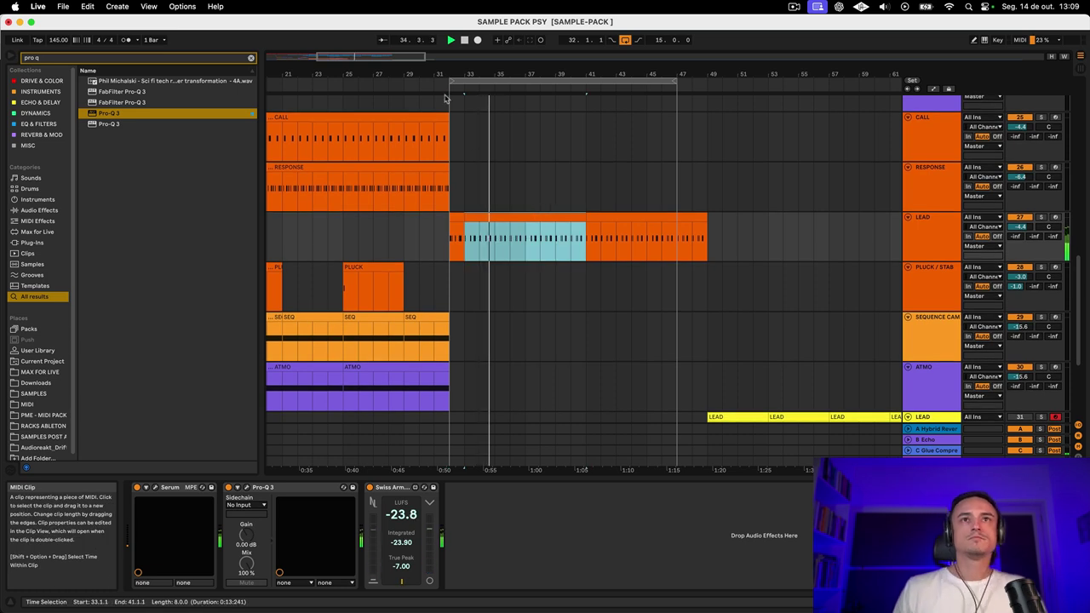
{"action": "left_click_drag", "start_coordinate": [480, 79], "coordinate": [495, 79]}
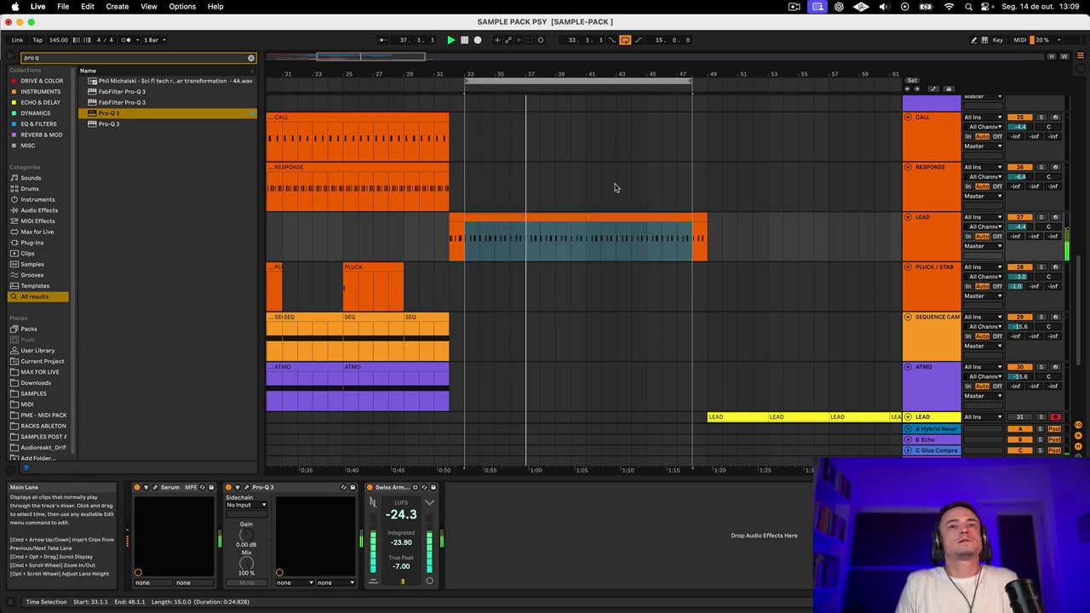
Step: Duplicate the SEQUENCE CAMA track
{"action": "scroll", "coordinate": [621, 227], "scroll_direction": "down", "scroll_amount": 1}
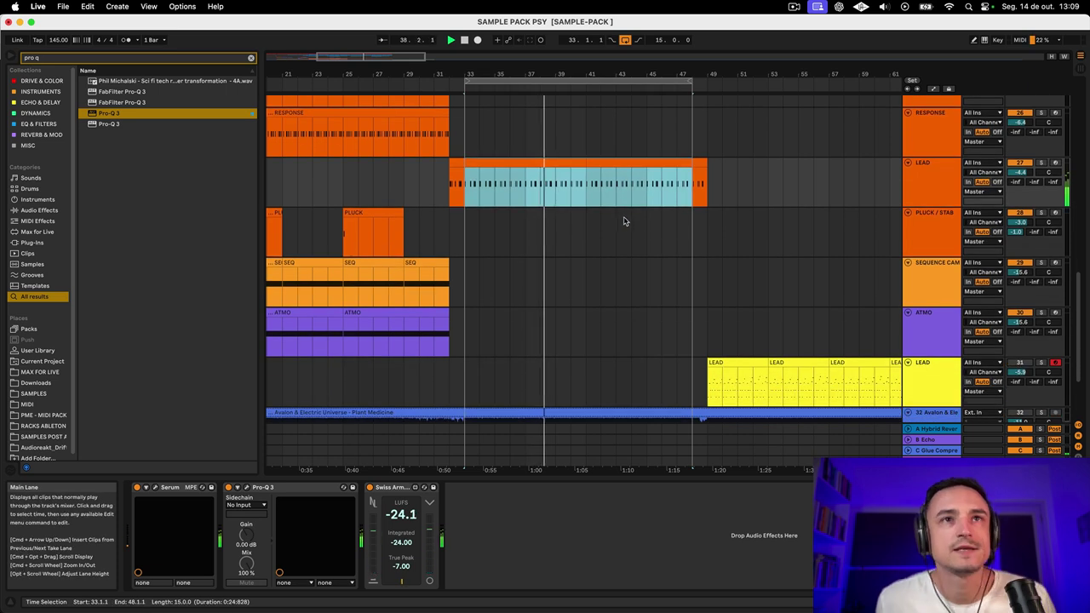
{"action": "scroll", "coordinate": [622, 221], "scroll_direction": "right", "scroll_amount": 1}
{"action": "left_click_drag", "start_coordinate": [579, 213], "coordinate": [700, 213]}
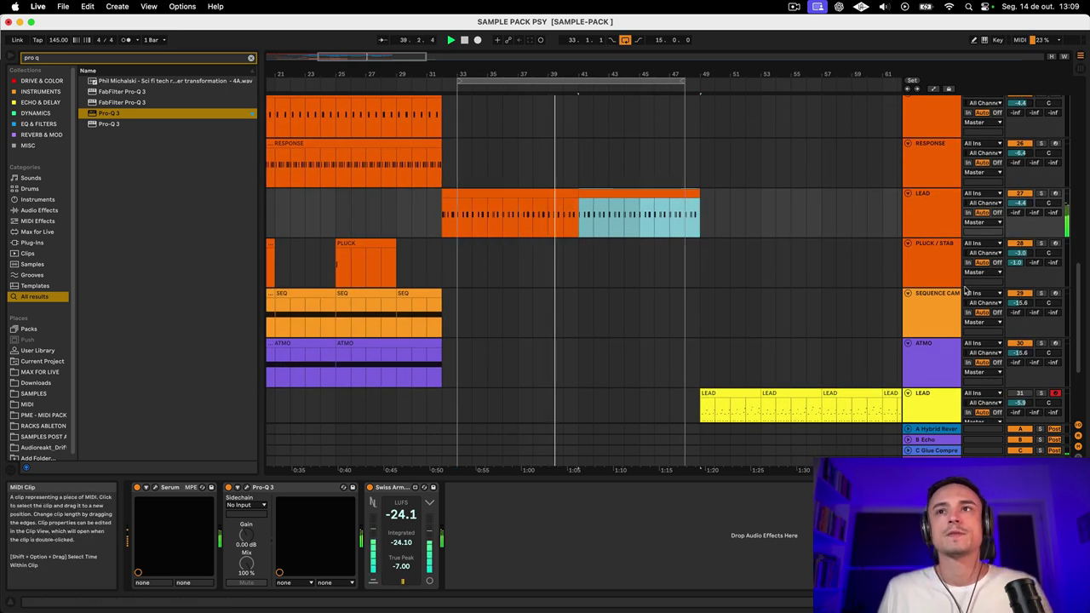
{"action": "left_click", "coordinate": [935, 314]}
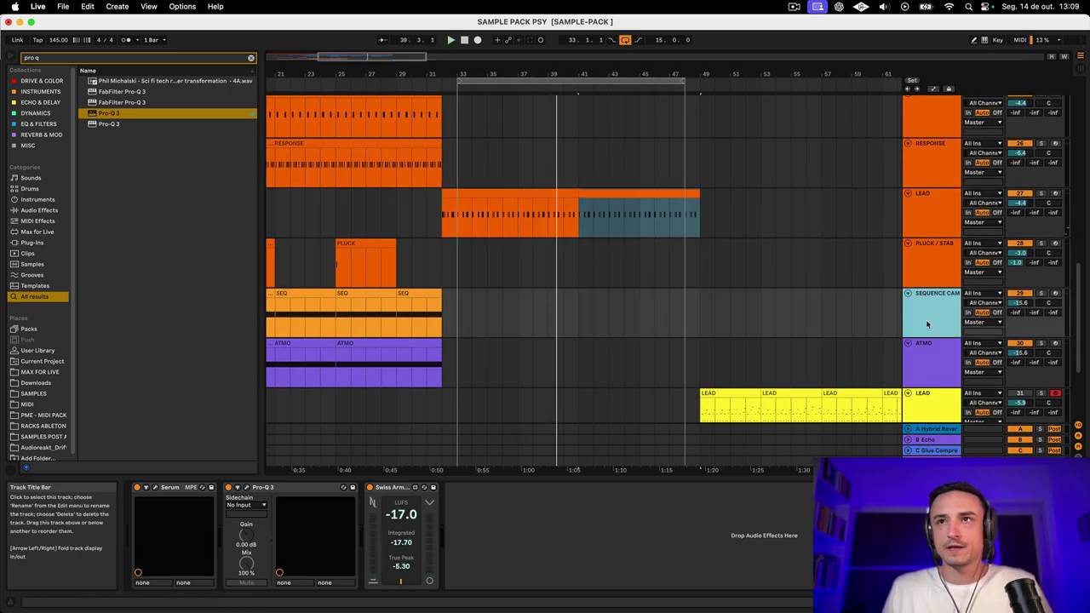
{"action": "key", "text": "super+d"}
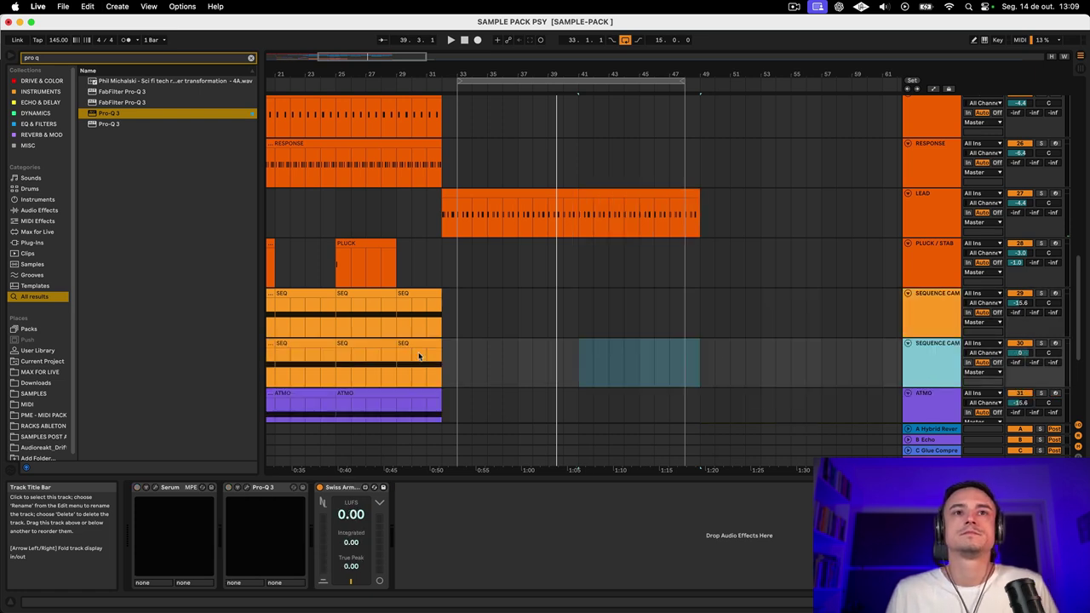
Step: On the duplicated sequence track, move the SEQ clips at bars 21 and 25 to bar 33 and delete the clip at bar 29
{"action": "left_click", "coordinate": [409, 344]}
{"action": "scroll", "coordinate": [409, 345], "scroll_direction": "left", "scroll_amount": 5}
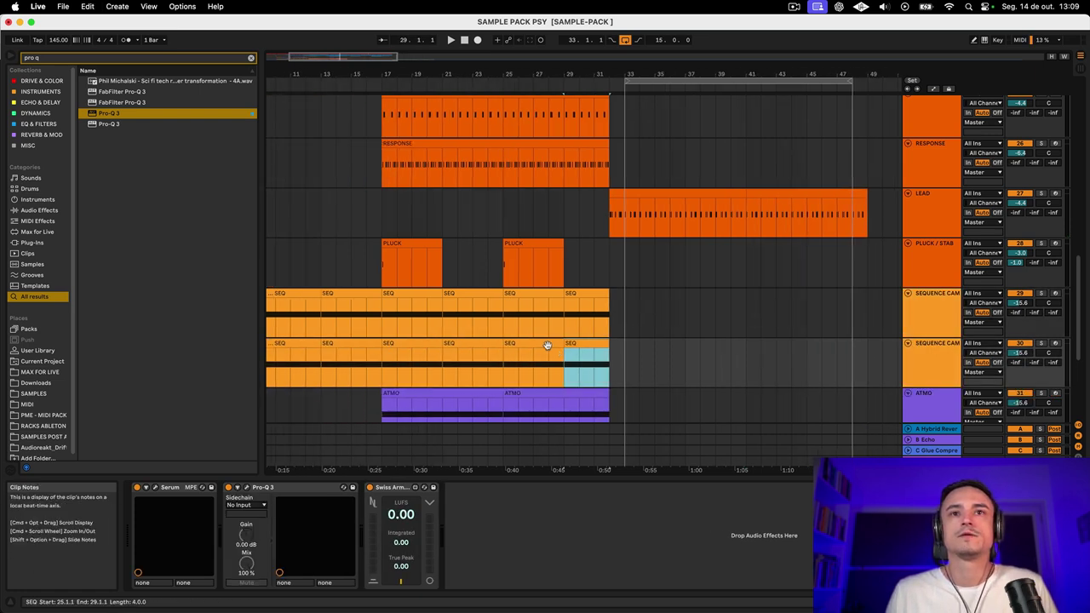
{"action": "left_click", "coordinate": [507, 344]}
{"action": "left_click_drag", "start_coordinate": [463, 344], "coordinate": [644, 349]}
{"action": "left_click", "coordinate": [575, 345]}
{"action": "key", "text": "Delete"}
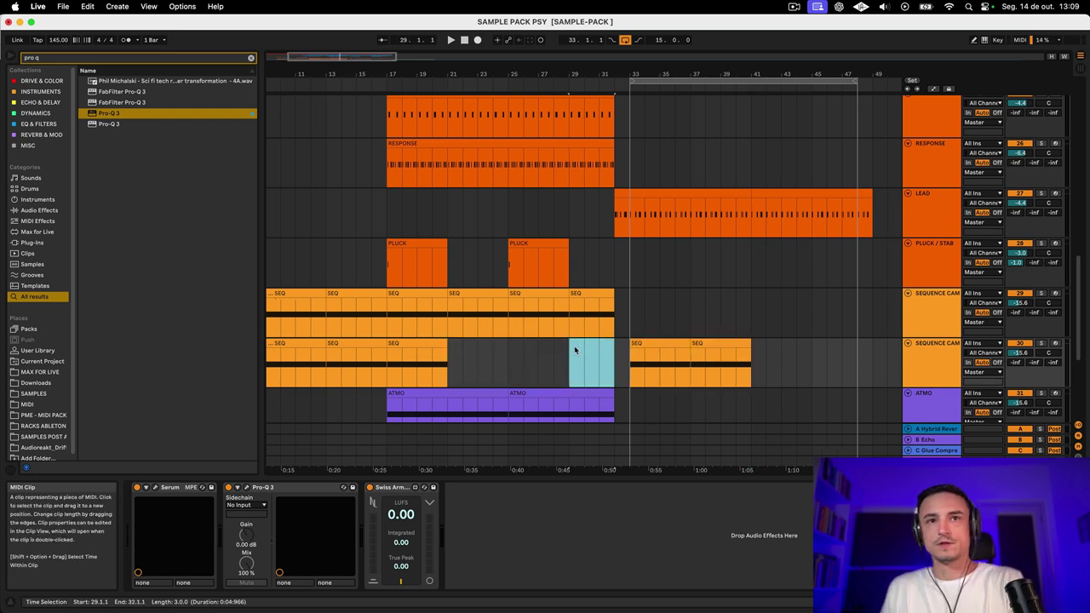
Step: Select the four remaining early SEQ clips from bar 5 to bar 21 on the duplicated sequence track
{"action": "scroll", "coordinate": [567, 343], "scroll_direction": "left", "scroll_amount": 4}
{"action": "left_click", "coordinate": [557, 343]}
{"action": "left_click", "coordinate": [349, 343], "text": "shift"}
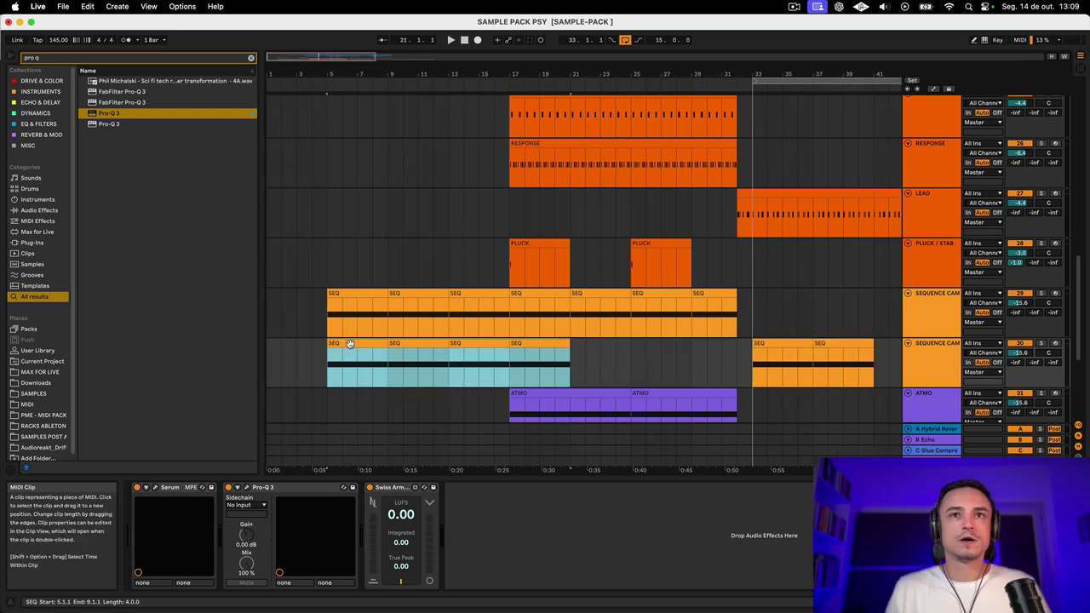
Step: Load the Serum preset "[SEQ] - LIQUID" from the PME - PSYTRANCE NEW bank on the duplicated sequence track
{"action": "scroll", "coordinate": [547, 358], "scroll_direction": "right", "scroll_amount": 10}
{"action": "left_click", "coordinate": [548, 357]}
{"action": "left_click", "coordinate": [423, 343]}
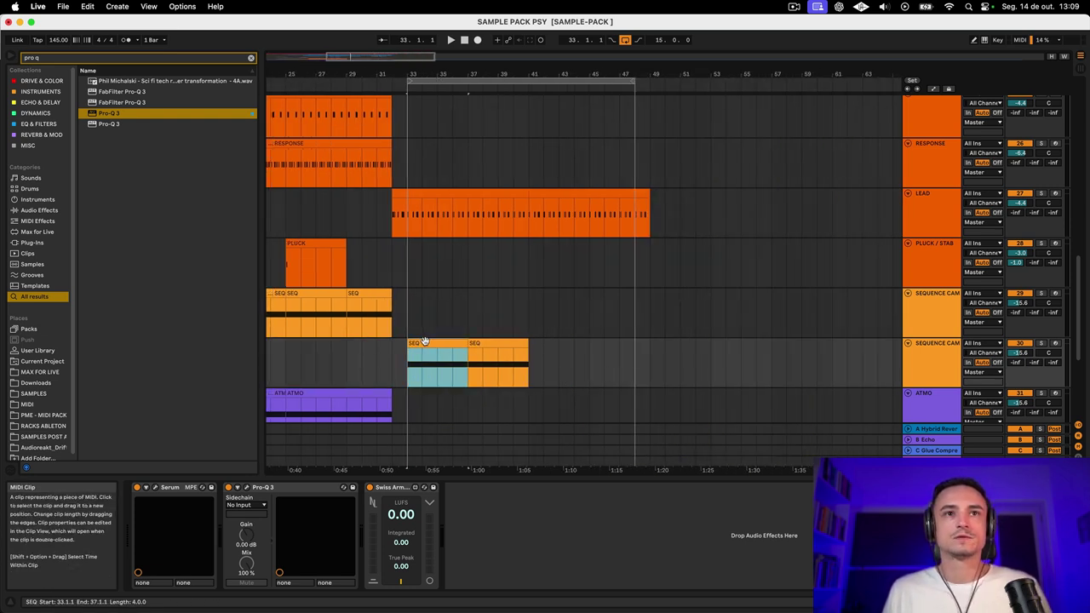
{"action": "left_click", "coordinate": [155, 488]}
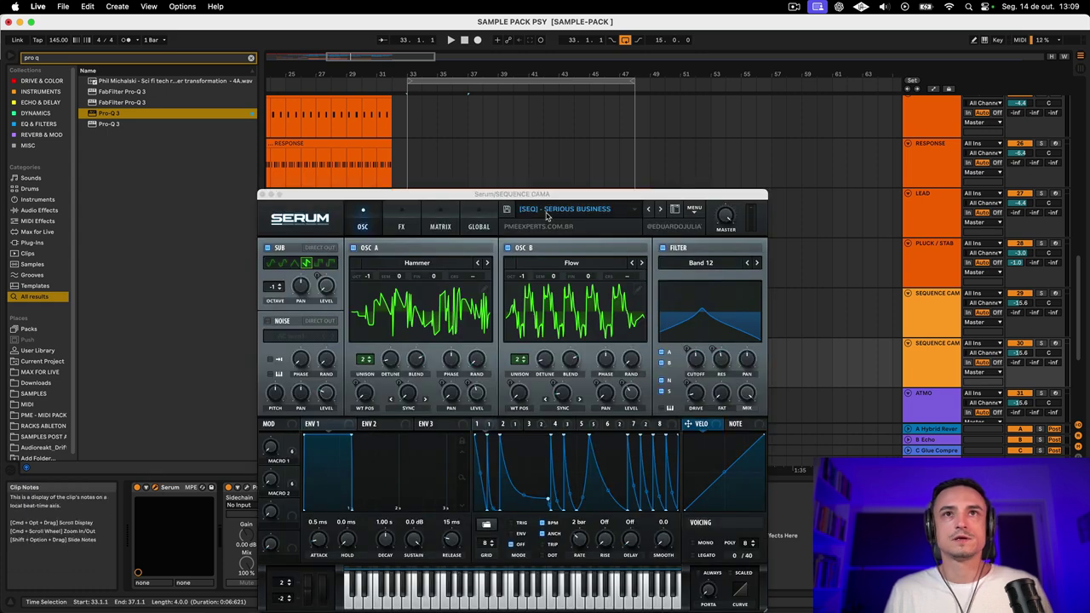
{"action": "left_click", "coordinate": [545, 213]}
{"action": "mouse_move", "coordinate": [562, 240]}
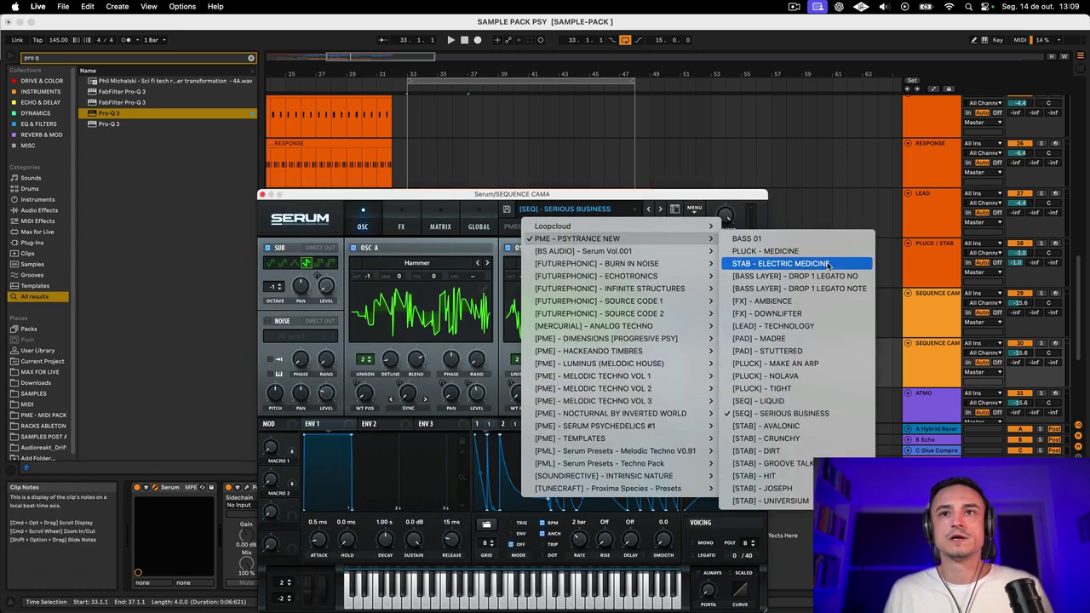
{"action": "left_click", "coordinate": [809, 401]}
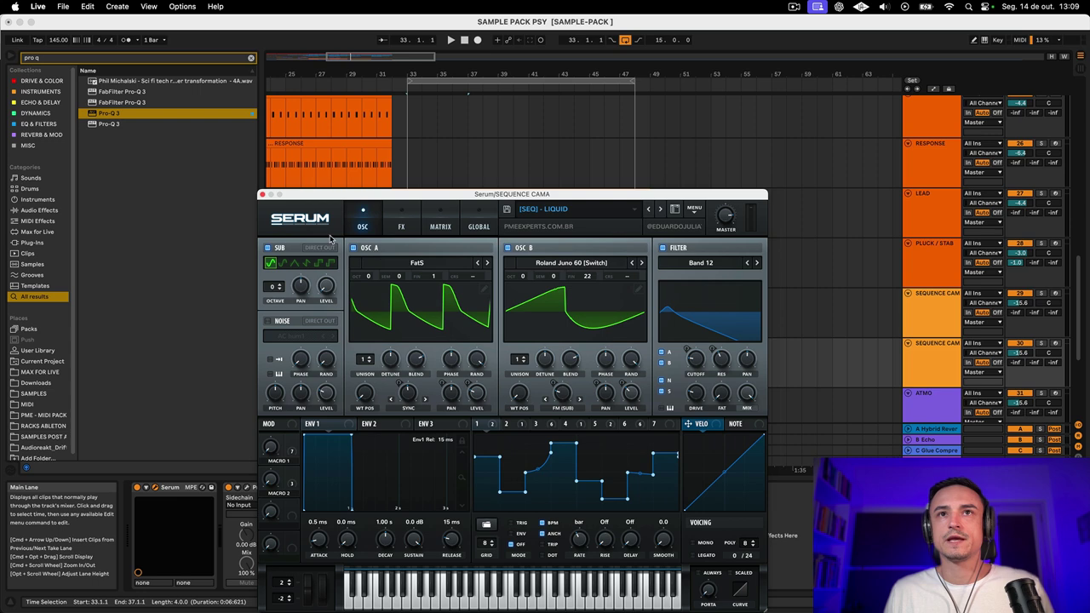
{"action": "left_click", "coordinate": [262, 195]}
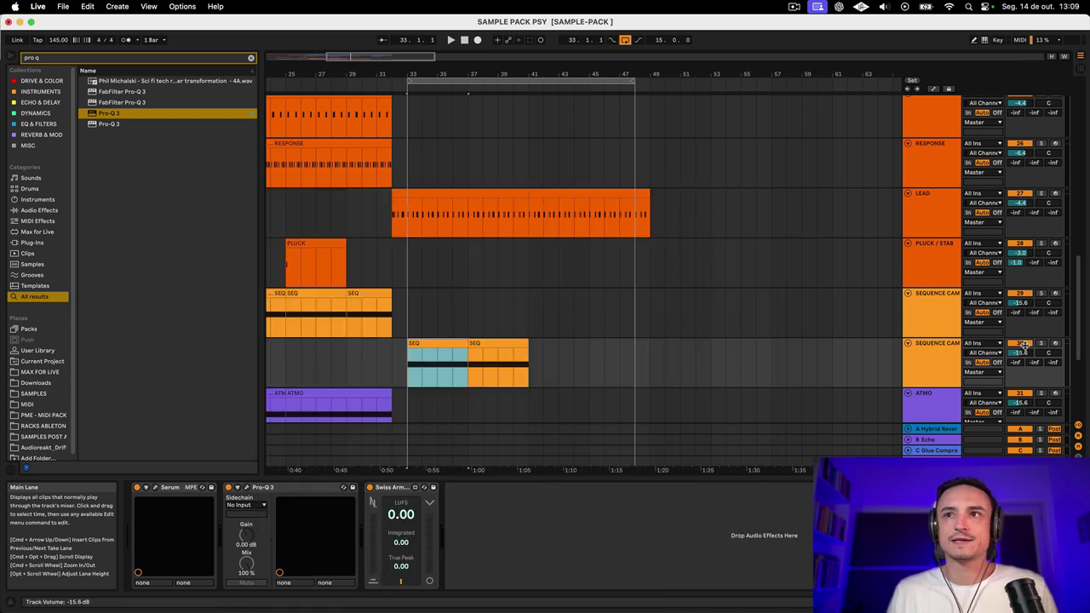
Step: Audition the duplicated sequence track in solo, then together with the LEAD part from bar 33
{"action": "key", "text": "space"}
{"action": "left_click", "coordinate": [928, 357]}
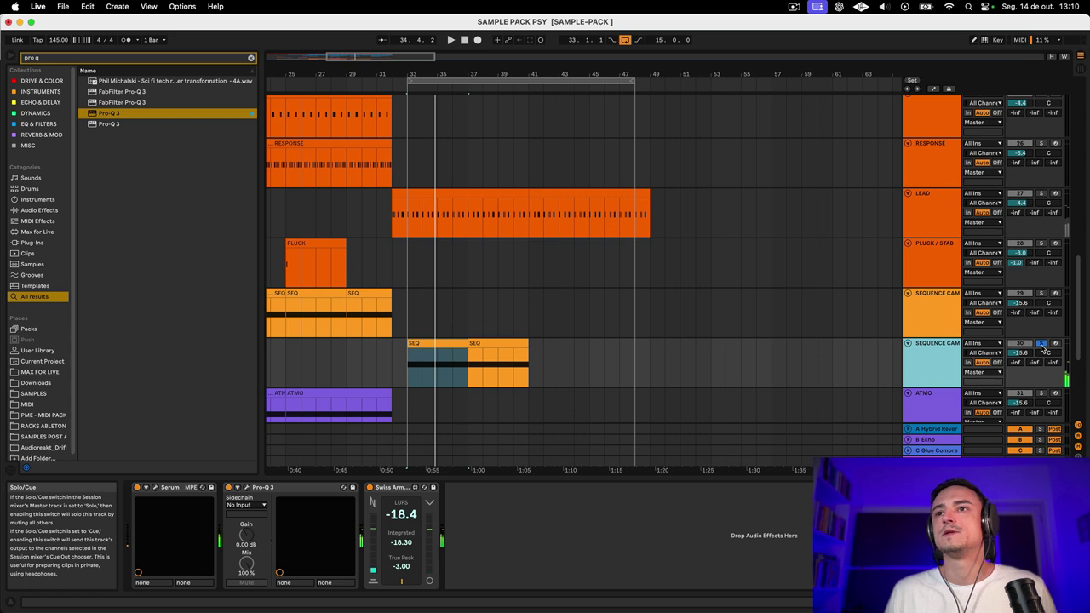
{"action": "left_click", "coordinate": [1041, 343]}
{"action": "left_click", "coordinate": [420, 343]}
{"action": "key", "text": "space"}
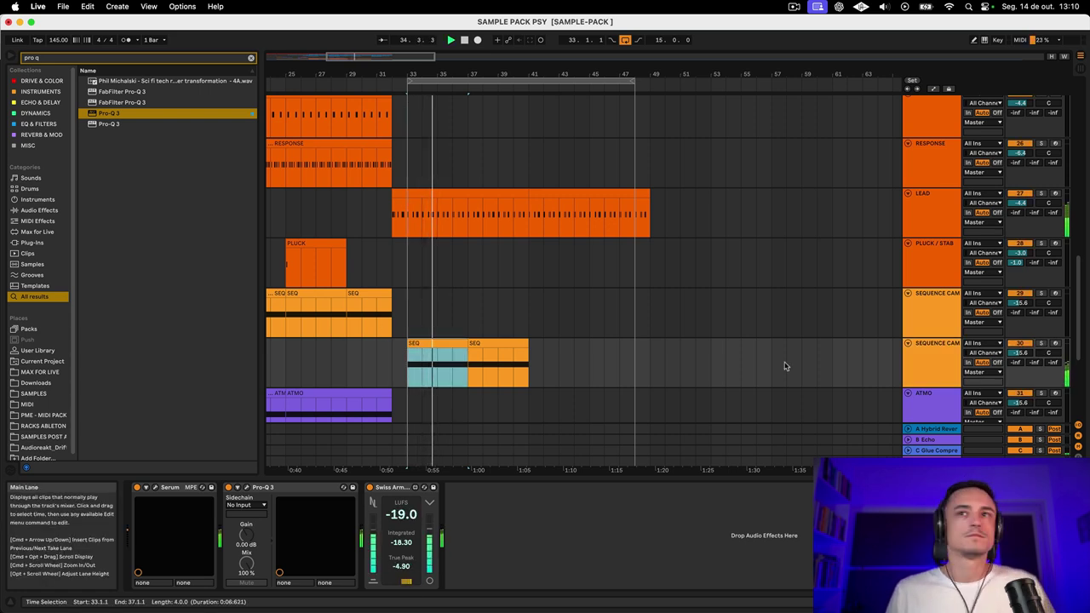
Step: Lower the duplicated sequence track to -18.2 dB and repeat its SEQ clip from bar 33 through to bar 49
{"action": "left_click_drag", "start_coordinate": [1020, 353], "coordinate": [1020, 358]}
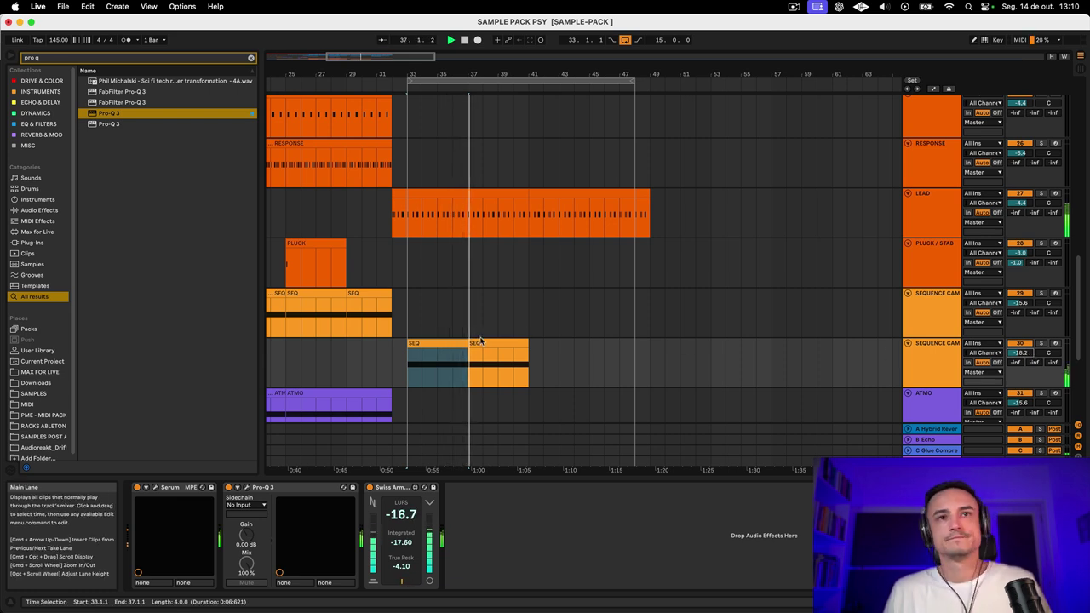
{"action": "key", "text": "super+d"}
{"action": "key", "text": "super+d"}
{"action": "key", "text": "super+d"}
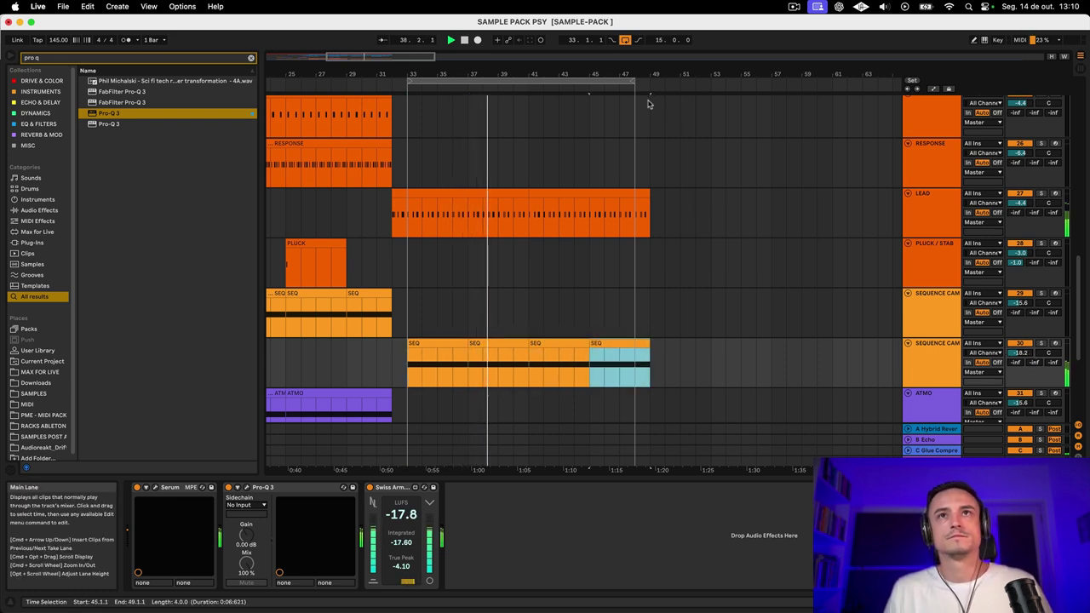
Step: Extend the loop to bar 49 and lower the duplicated sequence track's volume to -22.5 dB
{"action": "left_click_drag", "start_coordinate": [635, 81], "coordinate": [648, 80]}
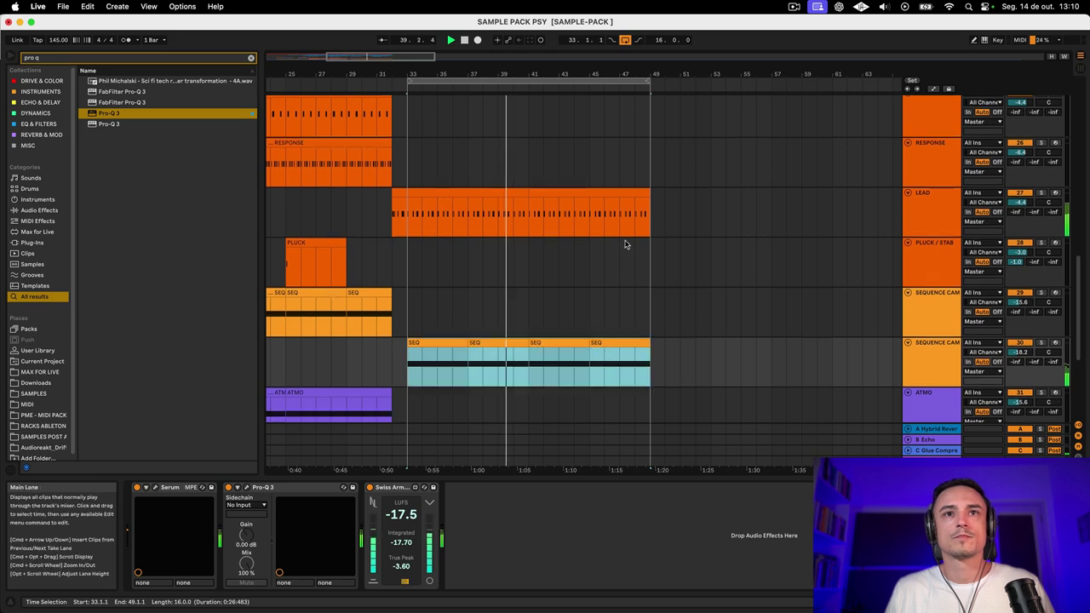
{"action": "scroll", "coordinate": [630, 248], "scroll_direction": "down", "scroll_amount": 5}
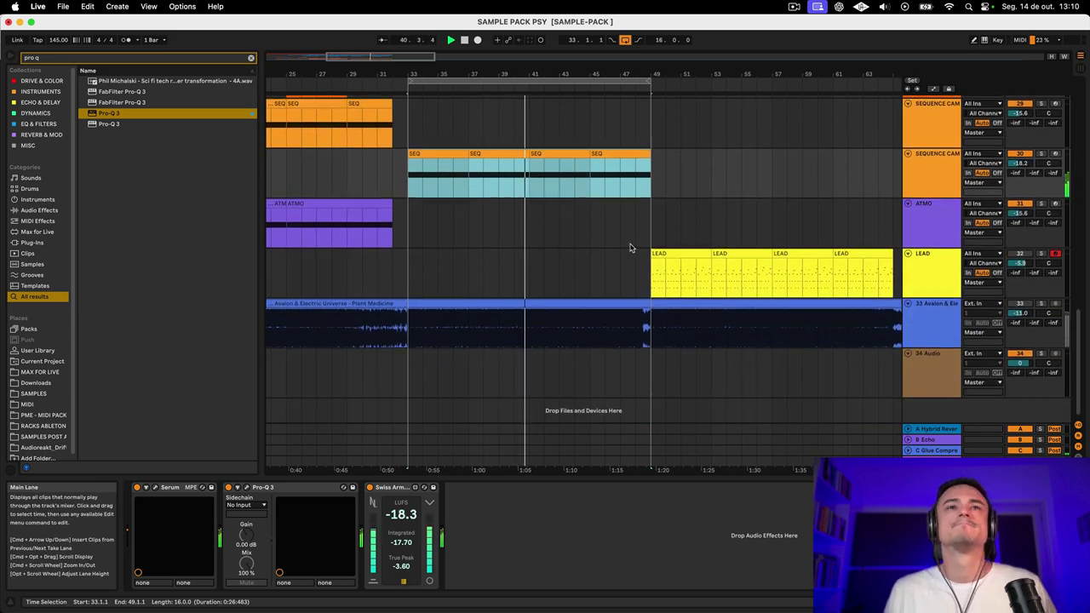
{"action": "scroll", "coordinate": [628, 248], "scroll_direction": "up", "scroll_amount": 3}
{"action": "scroll", "coordinate": [615, 239], "scroll_direction": "left", "scroll_amount": 5}
{"action": "scroll", "coordinate": [611, 241], "scroll_direction": "down", "scroll_amount": 1}
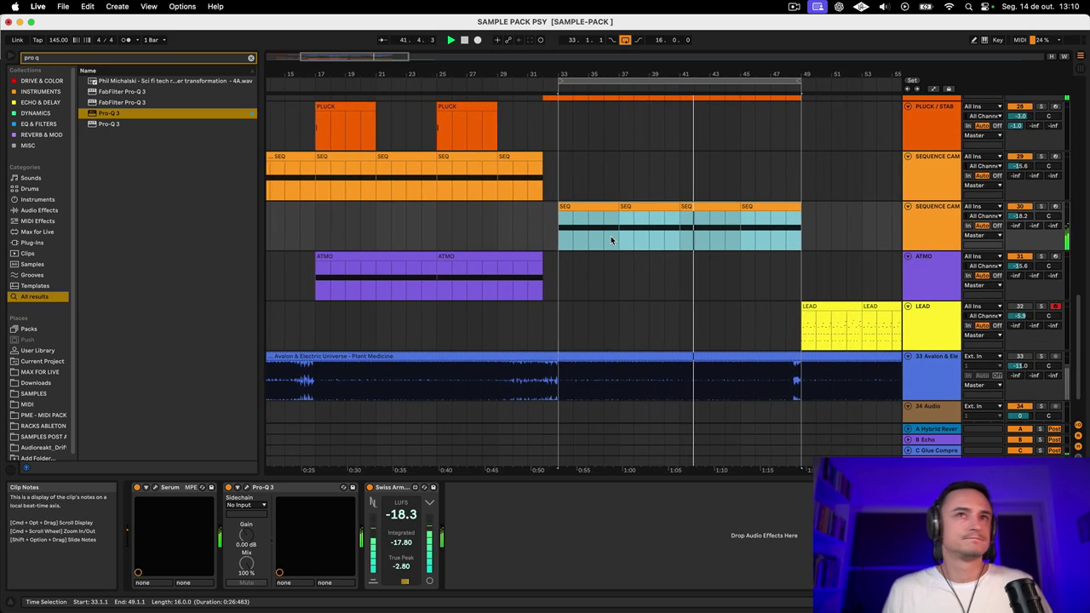
{"action": "scroll", "coordinate": [616, 238], "scroll_direction": "right", "scroll_amount": 5}
{"action": "left_click", "coordinate": [1012, 211]}
{"action": "left_click_drag", "start_coordinate": [1012, 212], "coordinate": [1012, 220]}
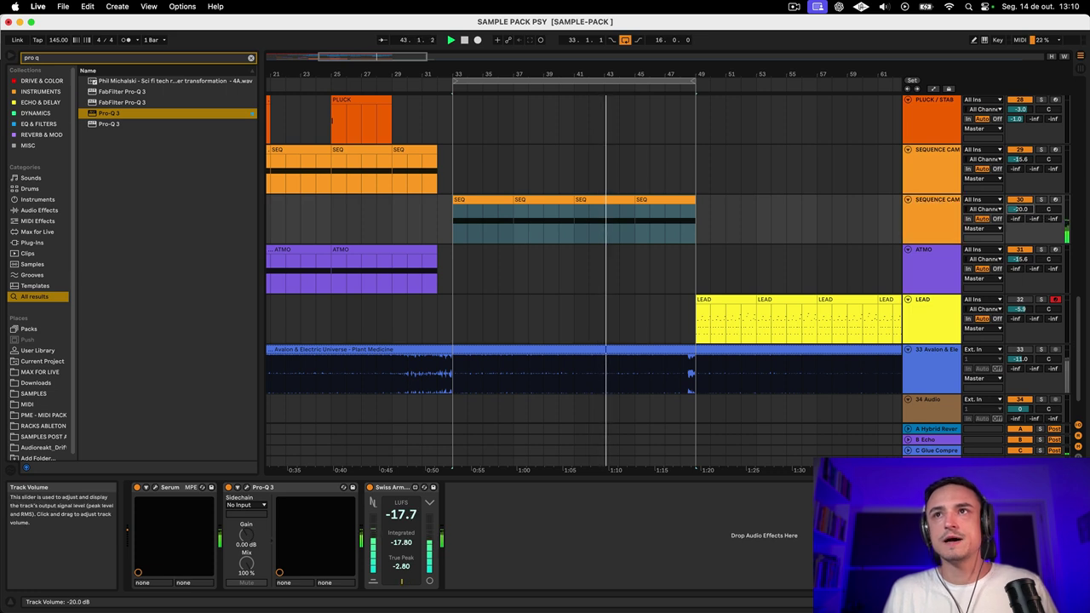
Step: Set the orange LEAD track's send A to -23.4 dB and send B to -17.8 dB, and solo the track
{"action": "scroll", "coordinate": [952, 189], "scroll_direction": "up", "scroll_amount": 5}
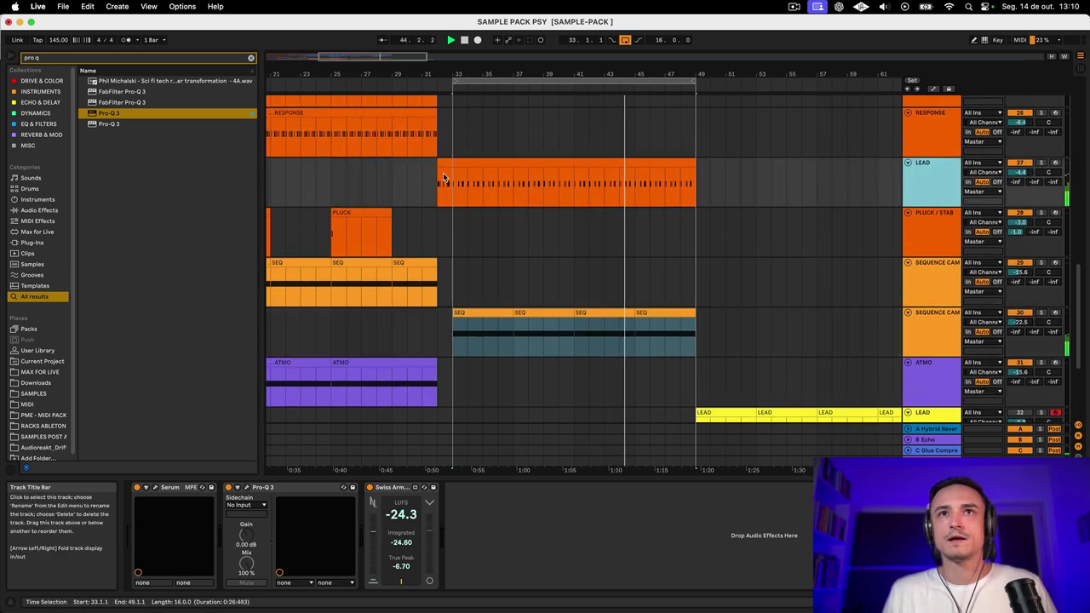
{"action": "left_click_drag", "start_coordinate": [1021, 182], "coordinate": [1021, 166]}
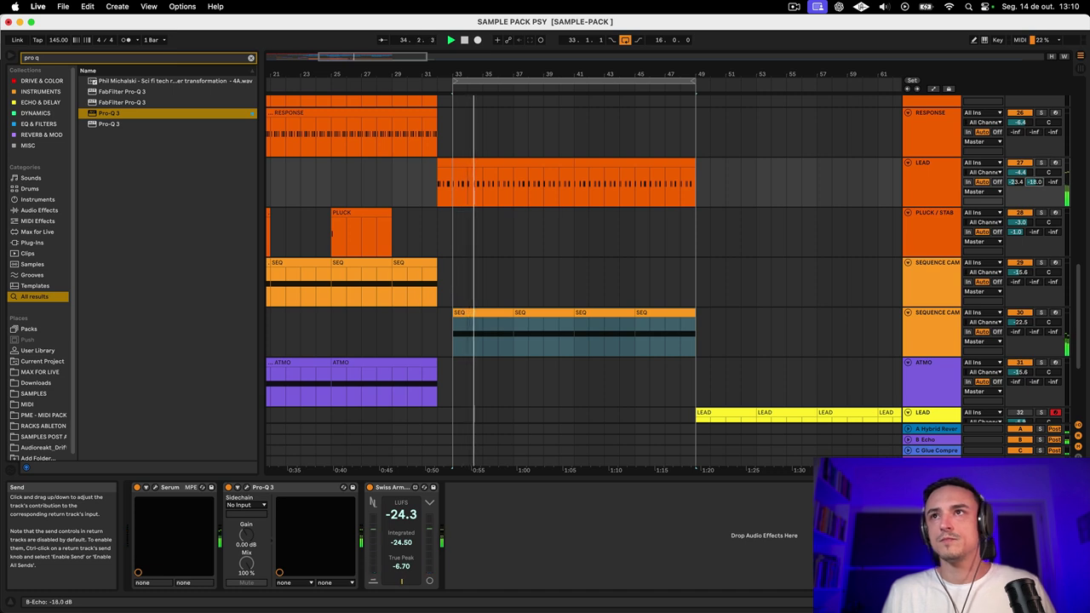
{"action": "left_click", "coordinate": [1041, 163]}
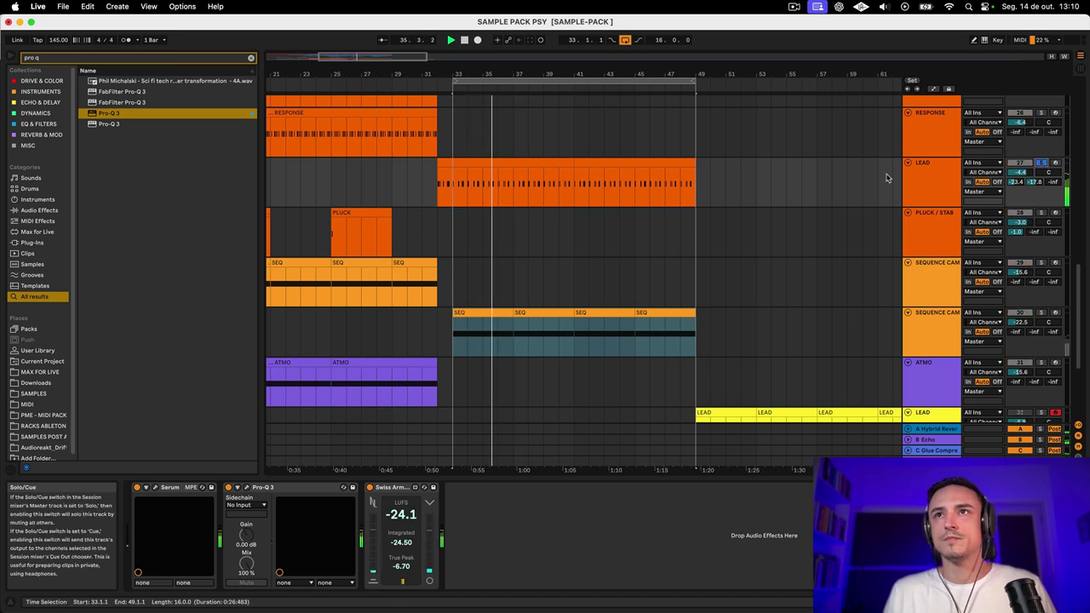
Step: Open Serum on the soloed LEAD track and adjust its filter cutoff during playback
{"action": "left_click", "coordinate": [934, 180]}
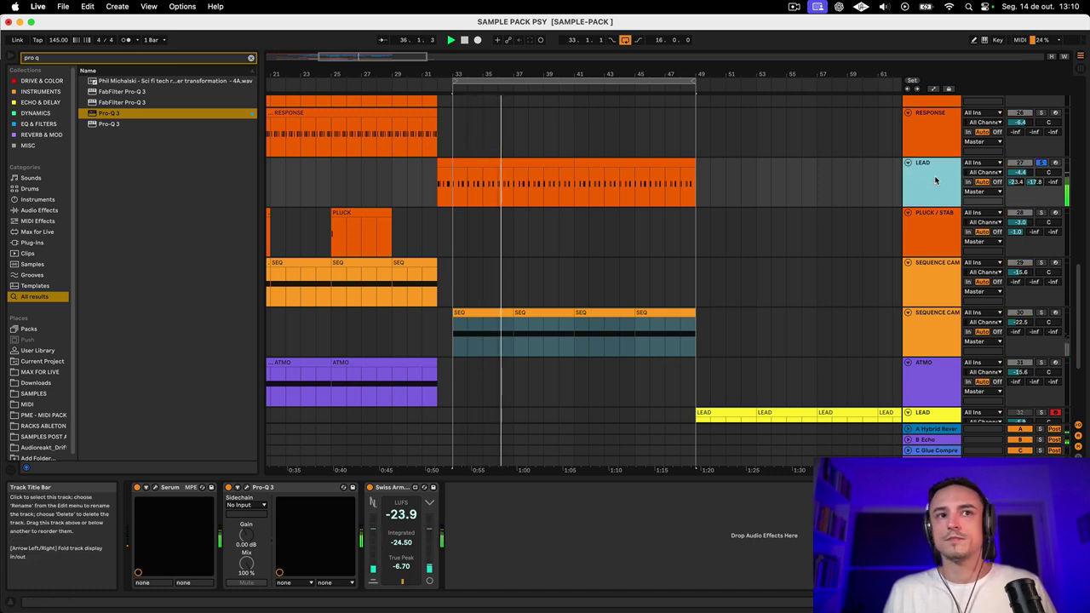
{"action": "left_click", "coordinate": [159, 487]}
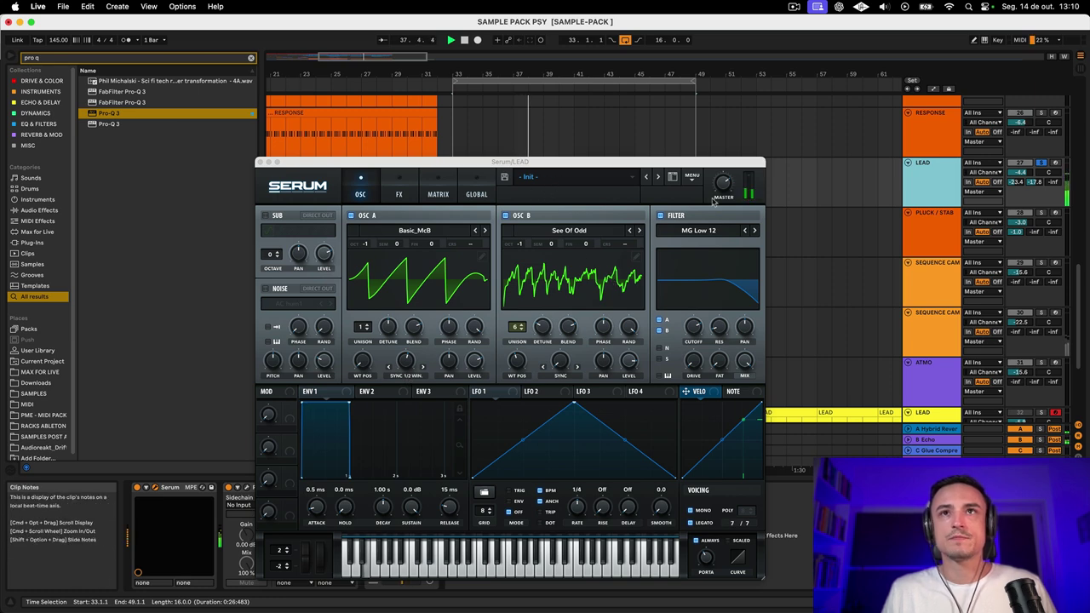
{"action": "left_click", "coordinate": [696, 335]}
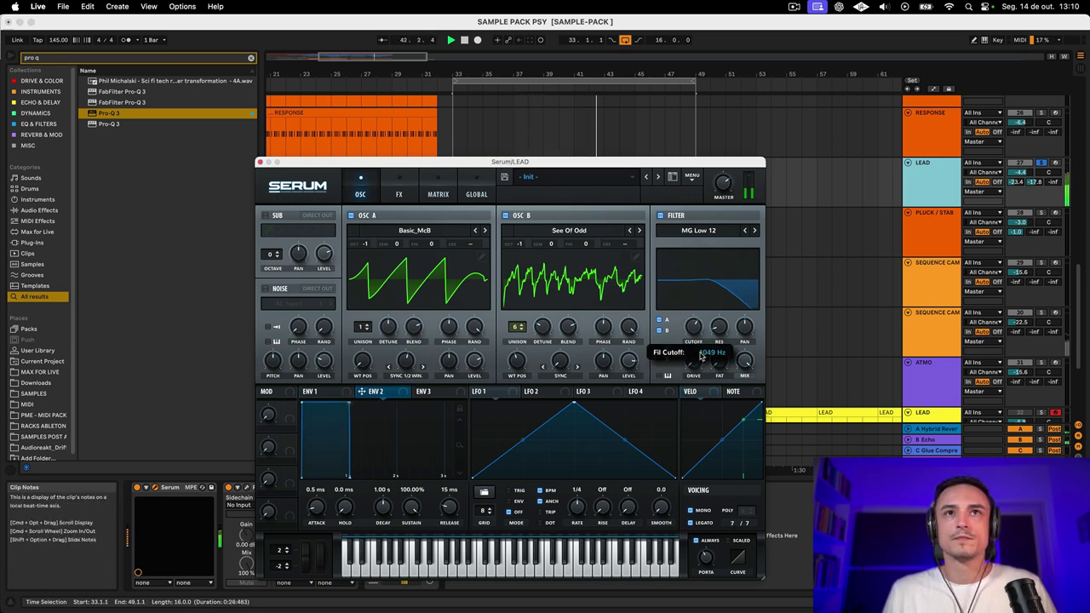
{"action": "left_click_drag", "start_coordinate": [698, 335], "coordinate": [694, 295]}
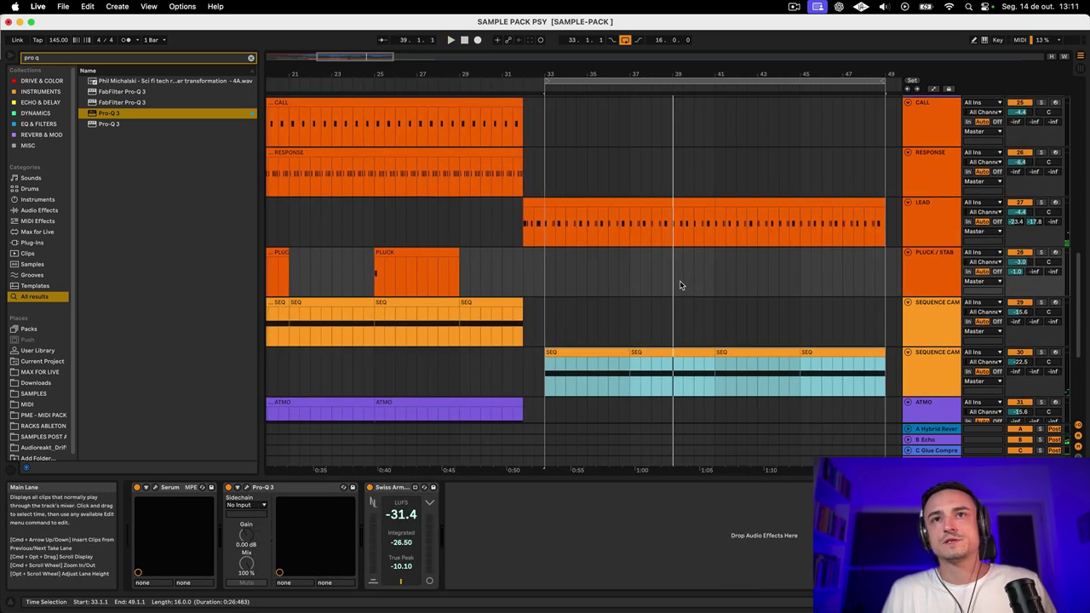
Step: Repeat the bar 33 to 49 SEQ clips up to bar 65 and duplicate the PLUCK / STAB track
{"action": "key", "text": "super+d"}
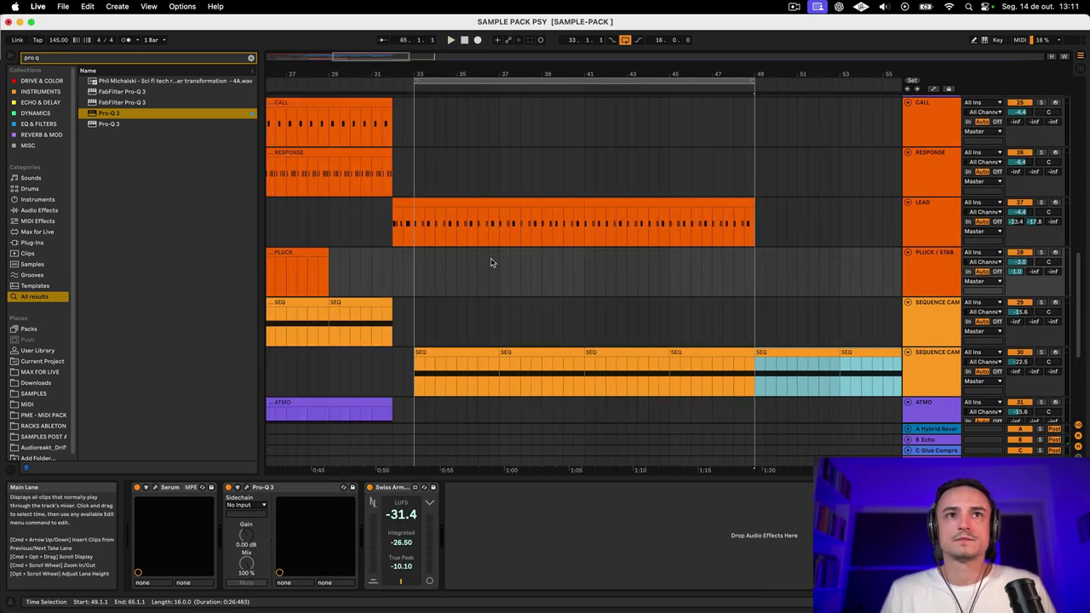
{"action": "scroll", "coordinate": [491, 262], "scroll_direction": "left", "scroll_amount": 8}
{"action": "left_click", "coordinate": [932, 273]}
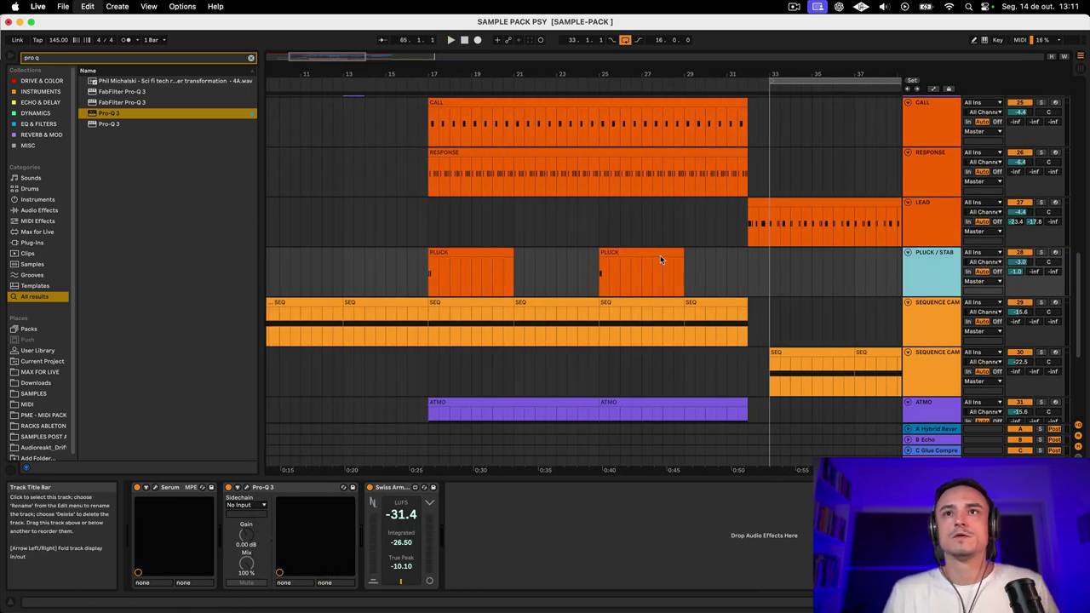
{"action": "key", "text": "super+d"}
{"action": "left_click", "coordinate": [793, 204]}
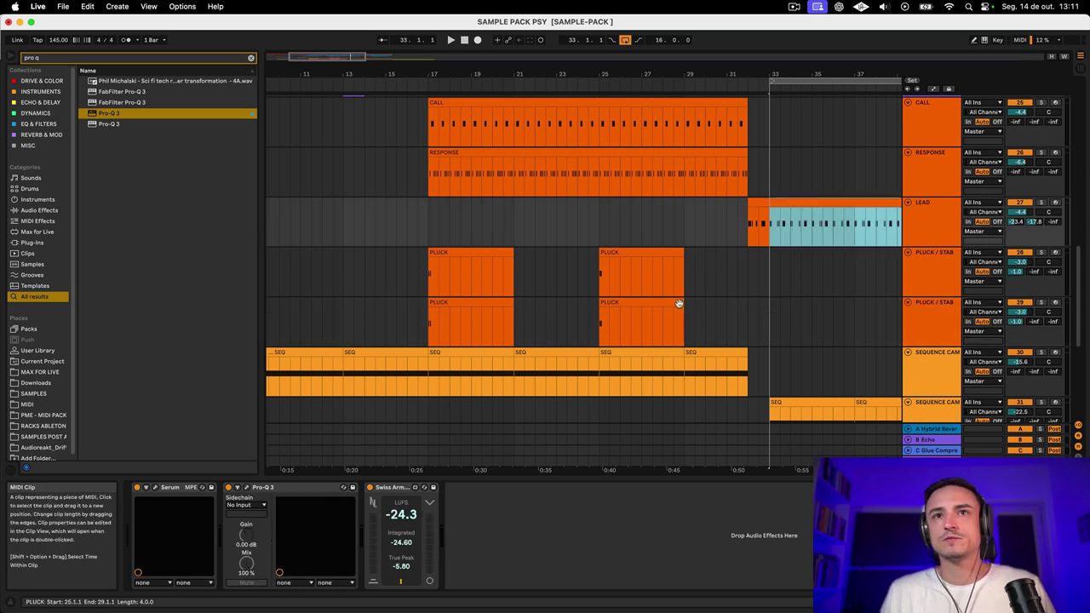
Step: On the duplicated PLUCK / STAB track, move the PLUCK clip from bar 25 to bar 33 and delete the clip at bar 17
{"action": "left_click_drag", "start_coordinate": [647, 304], "coordinate": [811, 326]}
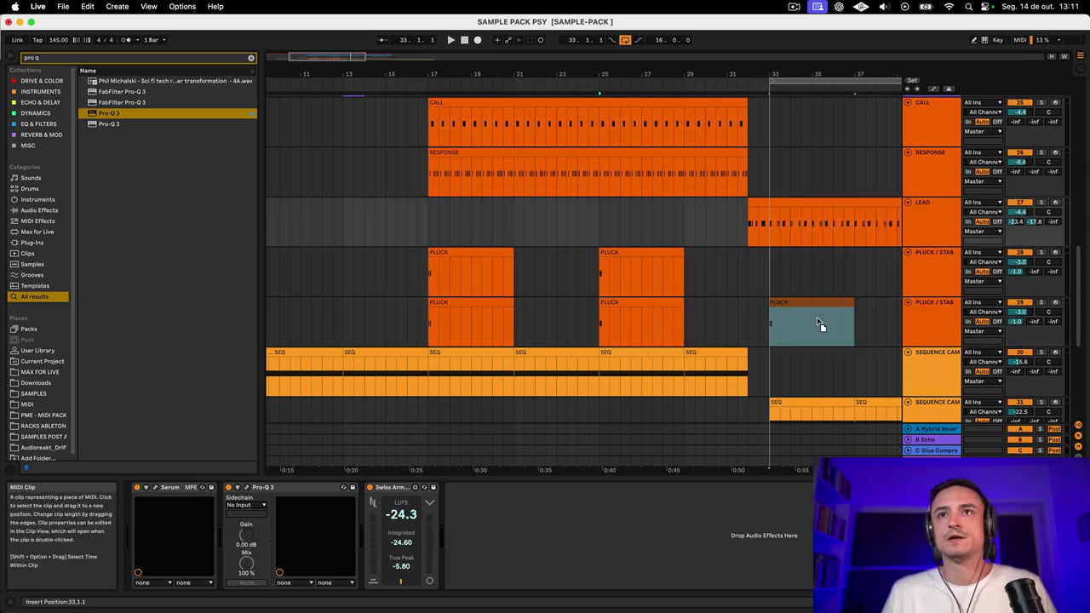
{"action": "left_click", "coordinate": [452, 304]}
{"action": "scroll", "coordinate": [684, 312], "scroll_direction": "left", "scroll_amount": 5}
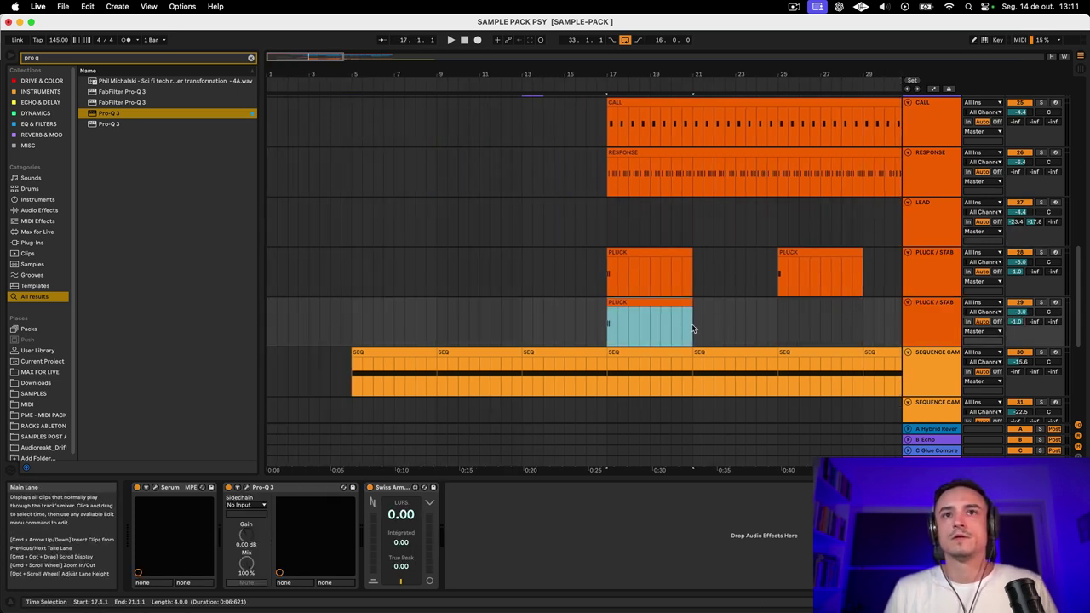
{"action": "scroll", "coordinate": [692, 329], "scroll_direction": "right", "scroll_amount": 10}
{"action": "left_click", "coordinate": [571, 324]}
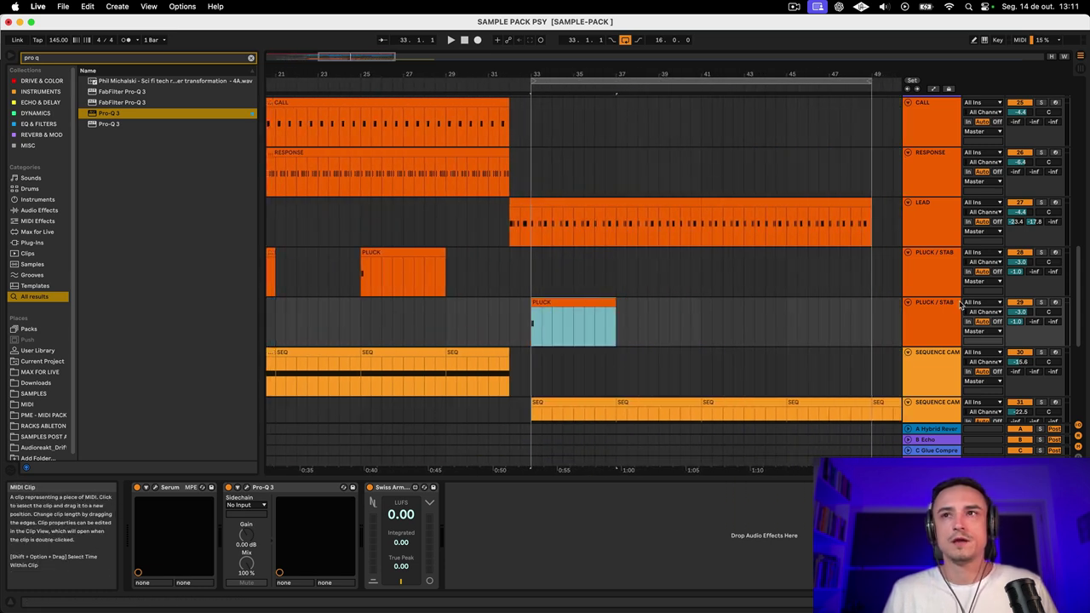
Step: Solo the duplicated PLUCK / STAB track and load the Serum preset "[LEAD] - SQUELCH" from the [PME] - DIMENSIONS [PROGRESIVE PSY] bank
{"action": "left_click", "coordinate": [1040, 303]}
{"action": "key", "text": "space"}
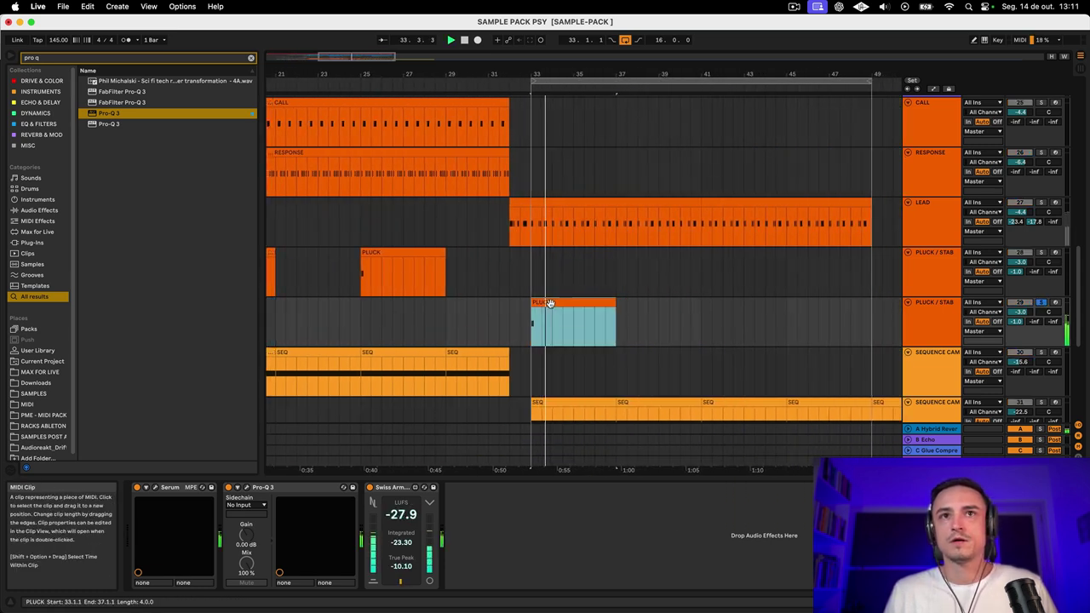
{"action": "left_click", "coordinate": [154, 489]}
{"action": "left_click", "coordinate": [635, 212]}
{"action": "mouse_move", "coordinate": [634, 239]}
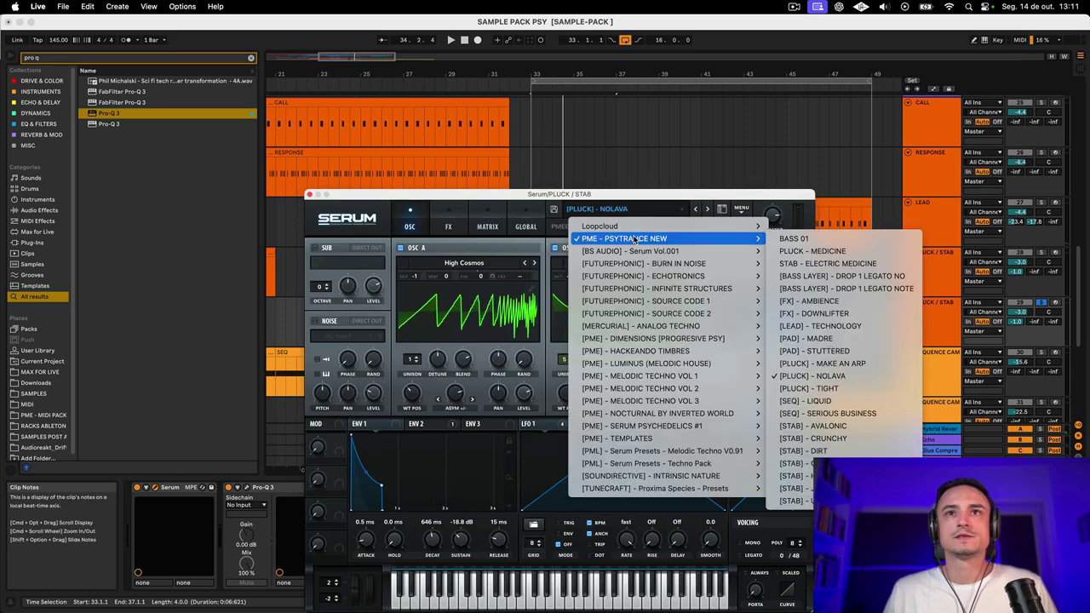
{"action": "mouse_move", "coordinate": [666, 432]}
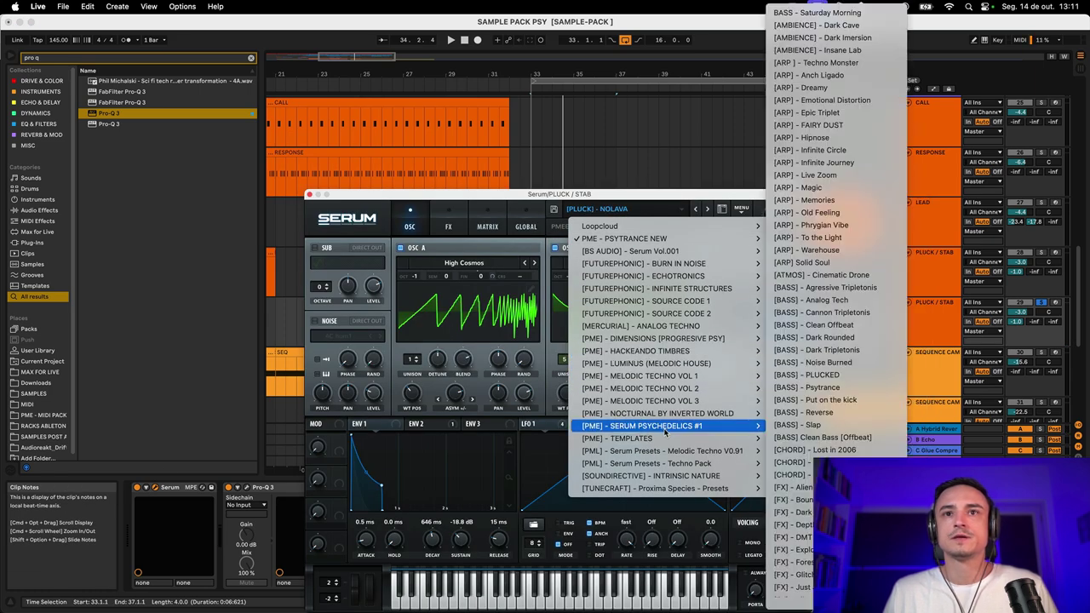
{"action": "mouse_move", "coordinate": [733, 338]}
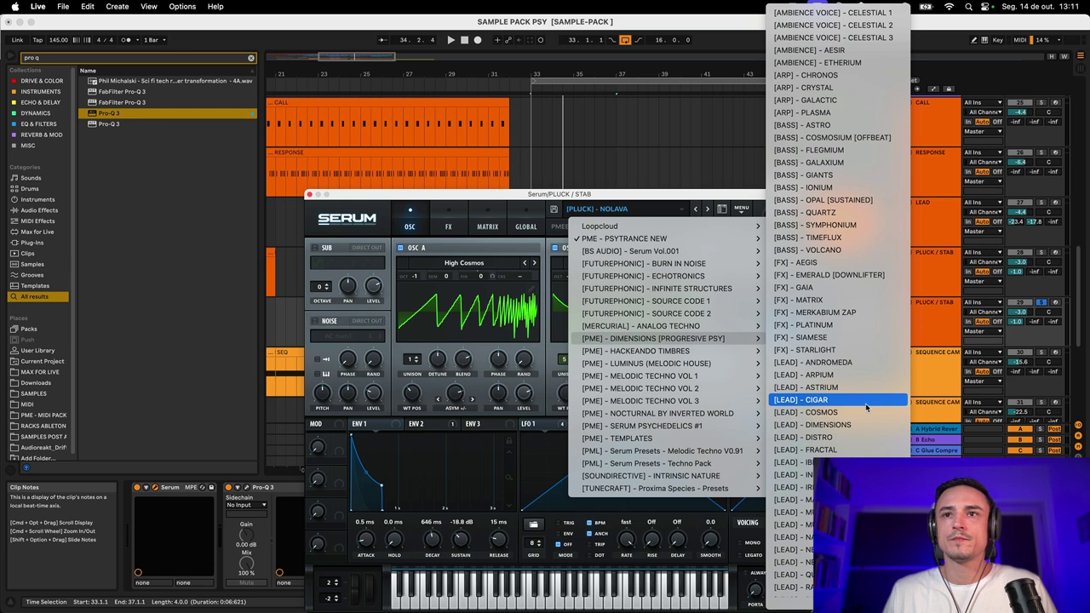
{"action": "scroll", "coordinate": [861, 416], "scroll_direction": "down", "scroll_amount": 5}
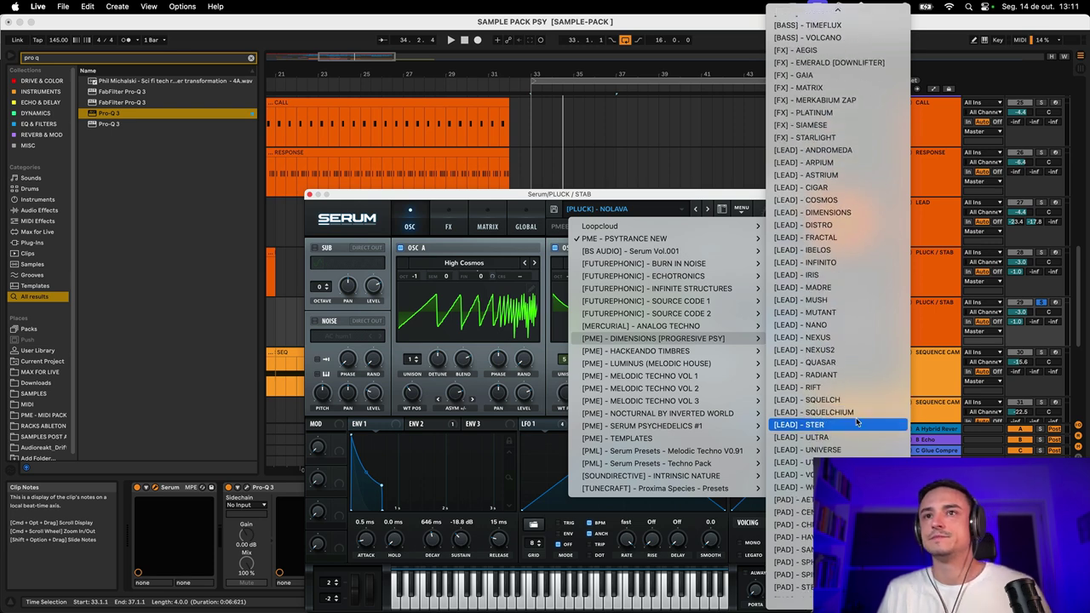
{"action": "scroll", "coordinate": [853, 421], "scroll_direction": "down", "scroll_amount": 1}
{"action": "scroll", "coordinate": [853, 421], "scroll_direction": "up", "scroll_amount": 1}
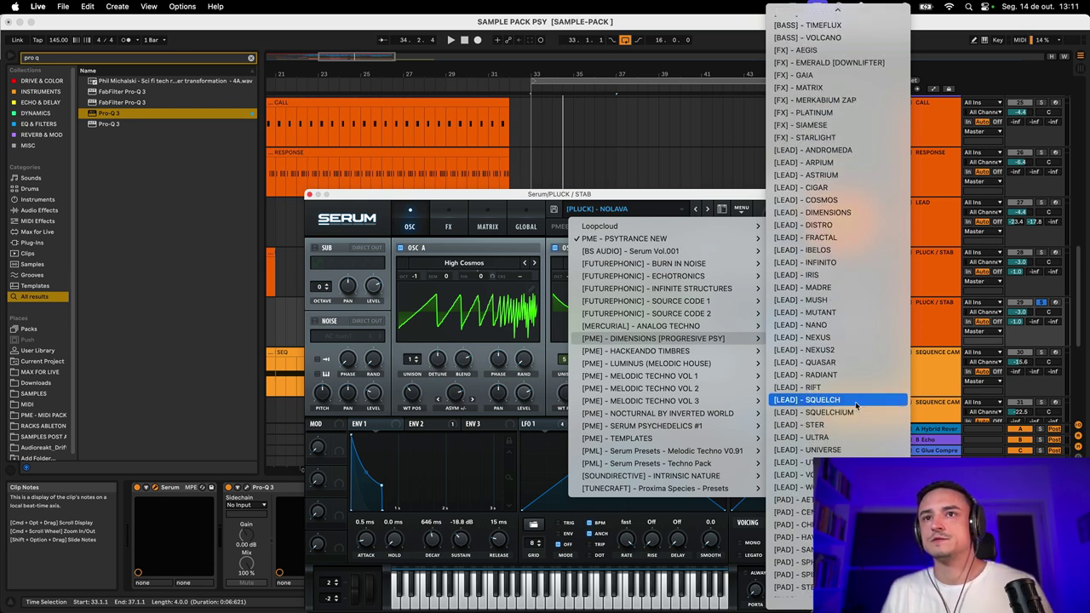
{"action": "left_click", "coordinate": [856, 402]}
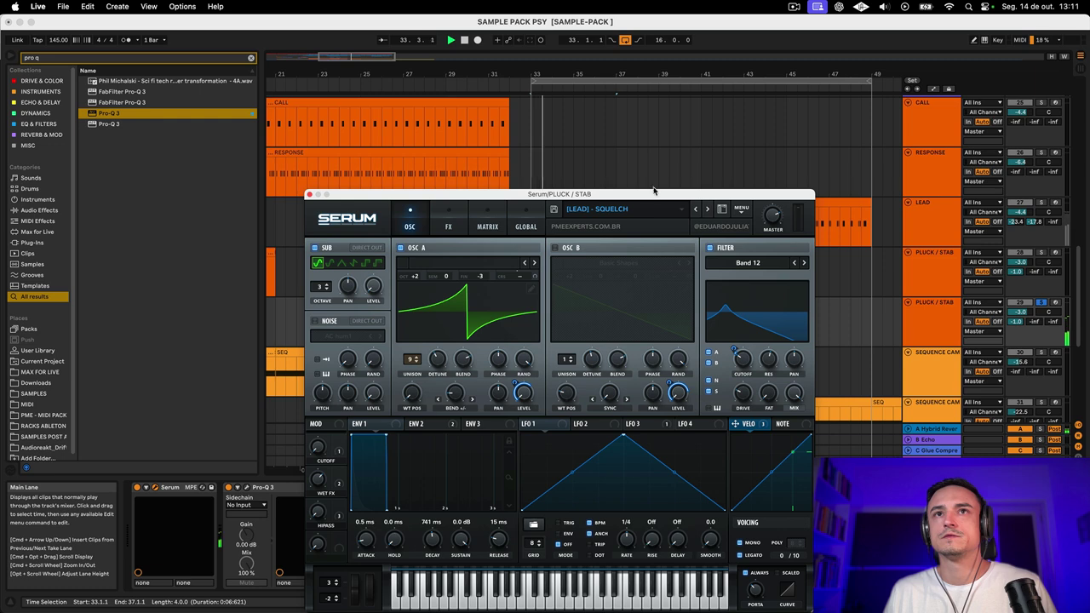
Step: Move the Serum window clear of the arrangement and take the duplicated PLUCK / STAB track out of solo
{"action": "left_click_drag", "start_coordinate": [654, 190], "coordinate": [682, 483]}
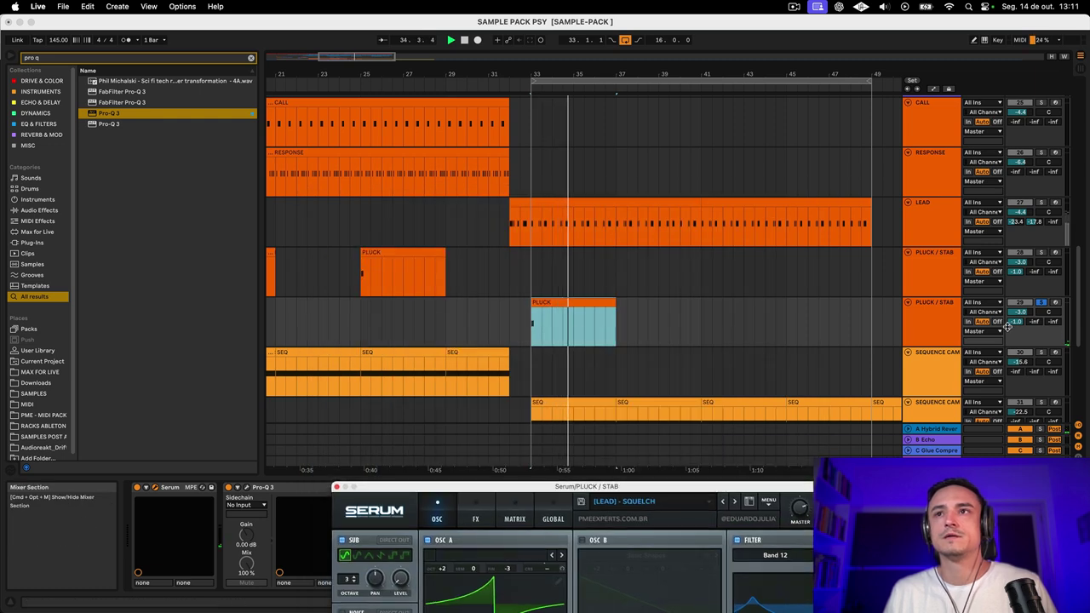
{"action": "left_click", "coordinate": [1041, 303]}
{"action": "left_click", "coordinate": [920, 334]}
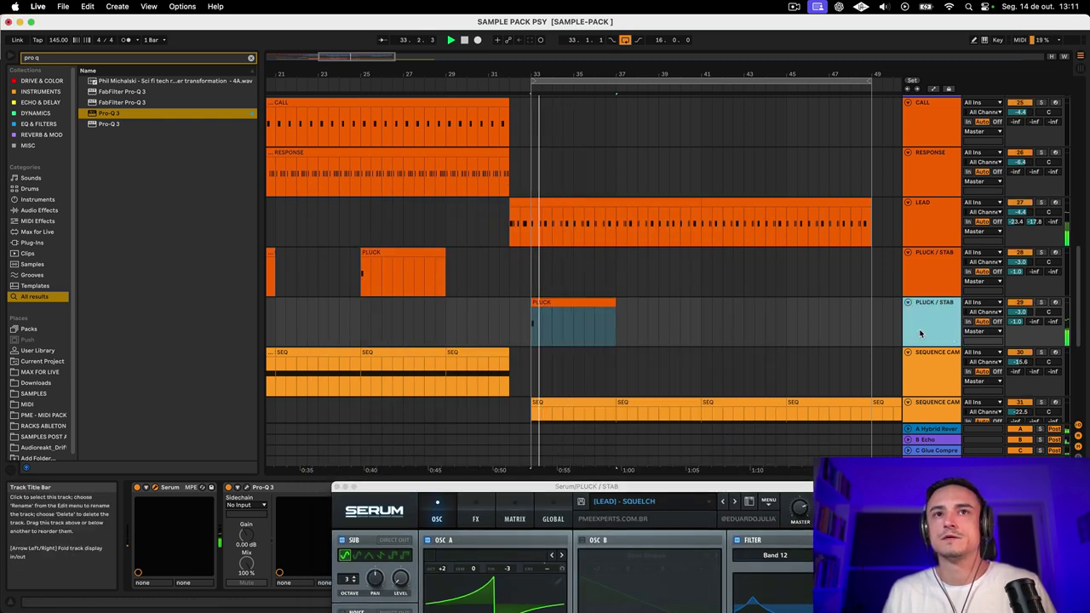
Step: In the PLUCK clip at bar 33, replace the two short E2 notes with one E2 note from 1.1.3 to 1.4.1
{"action": "double_click", "coordinate": [562, 306]}
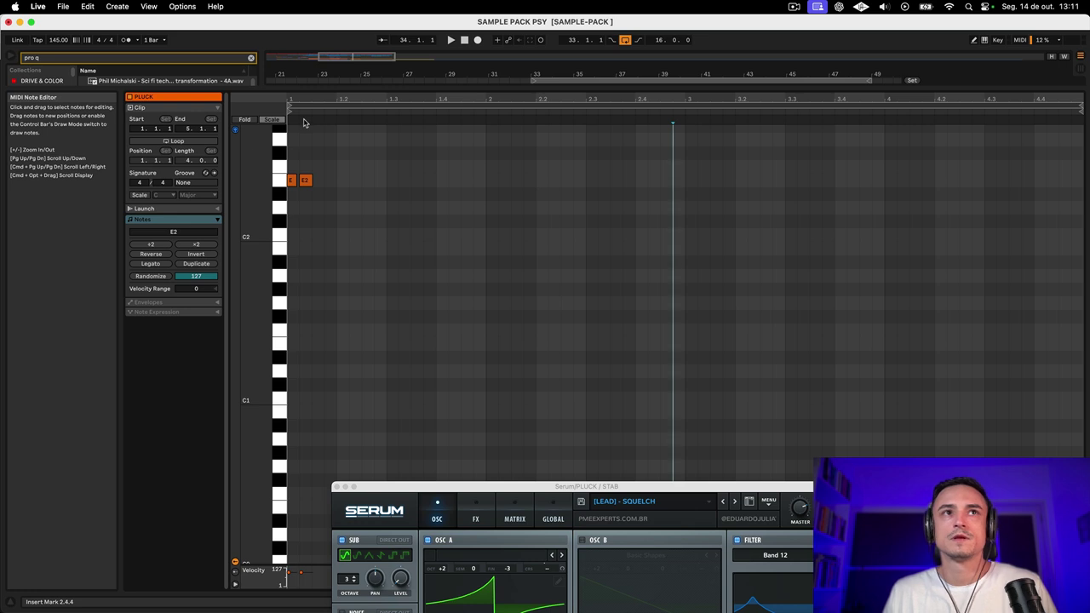
{"action": "left_click", "coordinate": [306, 180]}
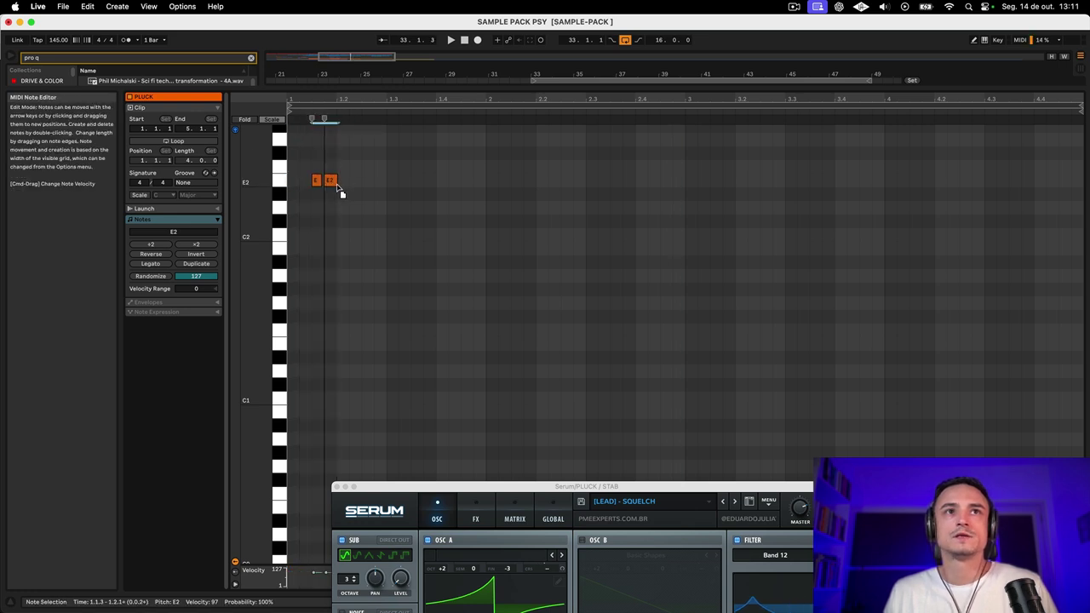
{"action": "left_click_drag", "start_coordinate": [339, 193], "coordinate": [386, 194]}
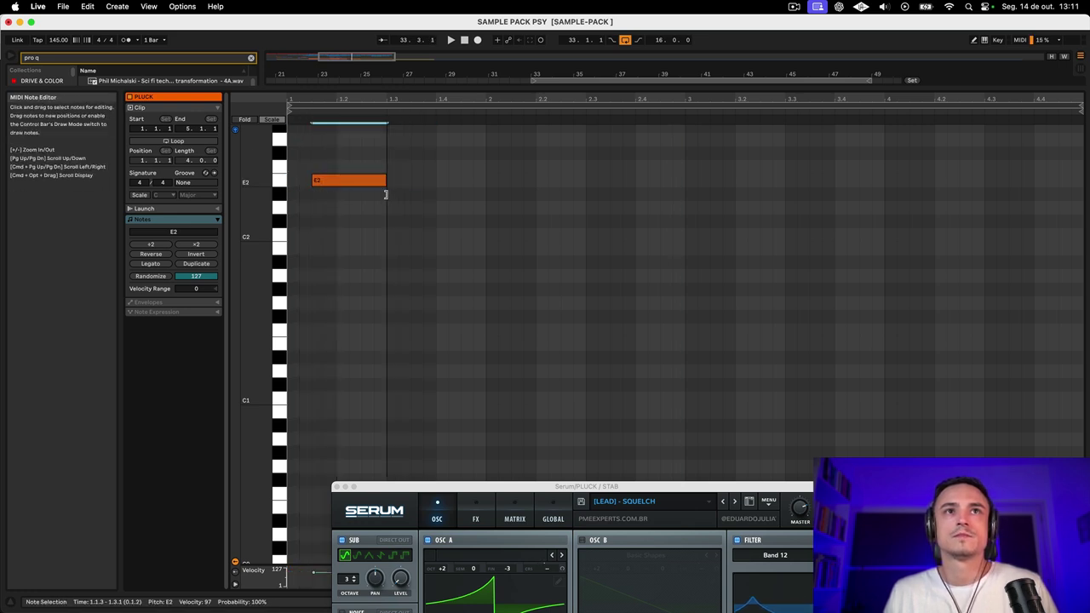
{"action": "key", "text": "space"}
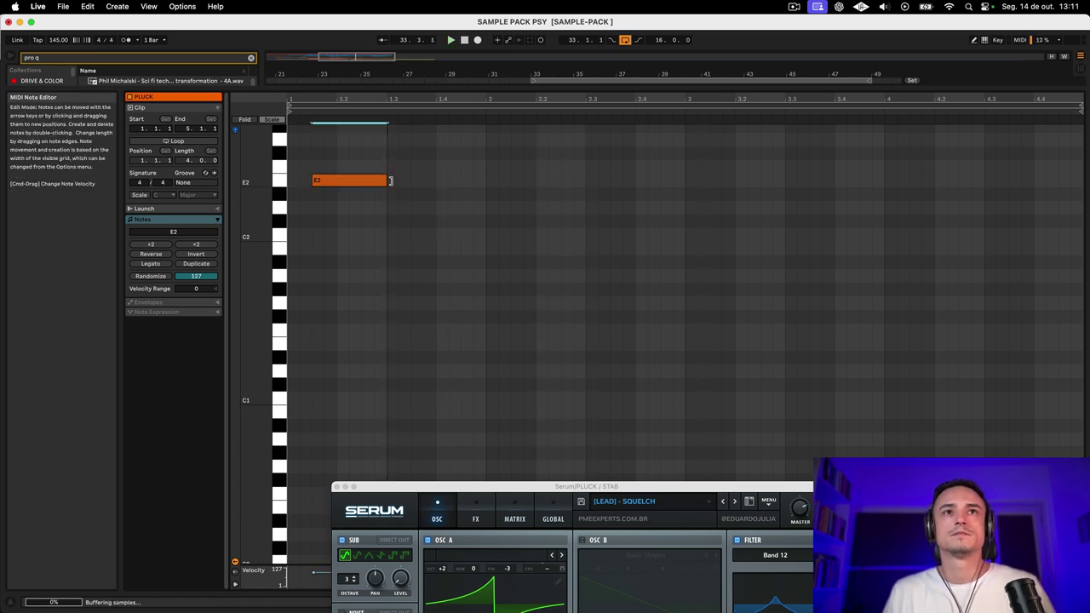
{"action": "left_click_drag", "start_coordinate": [390, 180], "coordinate": [435, 180]}
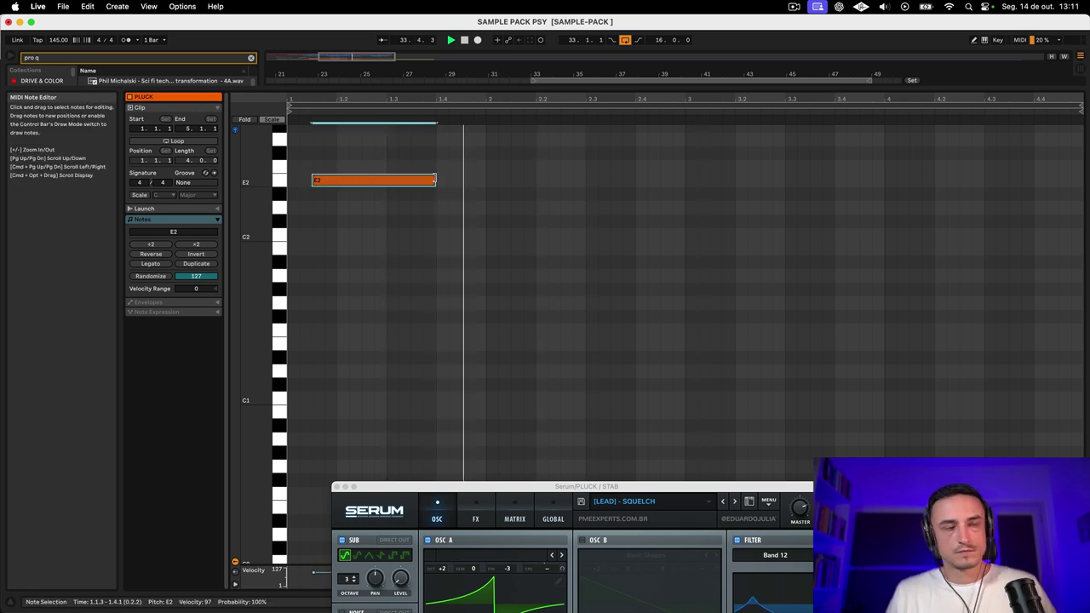
{"action": "key", "text": "Tab"}
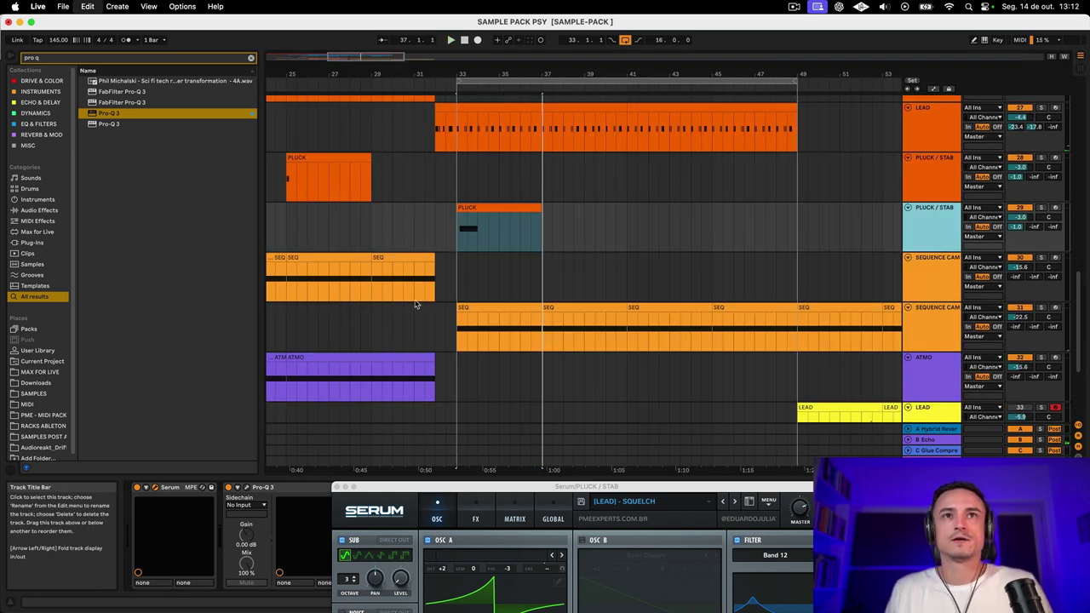
Step: Duplicate the squelch PLUCK / STAB track and move the copy's PLUCK clip to bar 35
{"action": "key", "text": "super+d"}
{"action": "left_click_drag", "start_coordinate": [490, 260], "coordinate": [528, 257]}
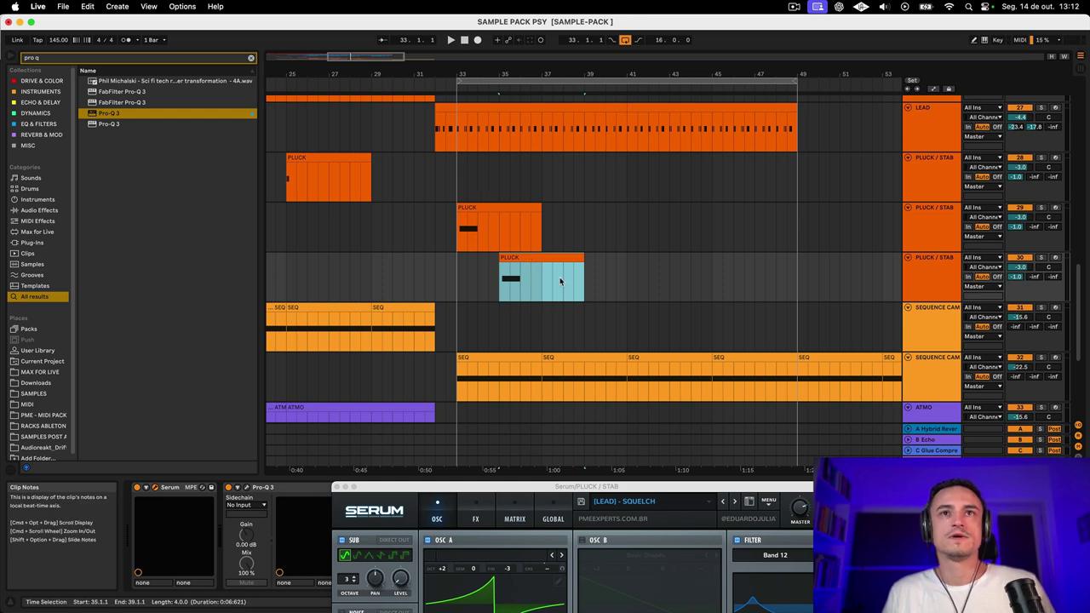
Step: Load the Serum preset "[FX] - AEGIS" on the PLUCK / STAB track with the bar 35 clip and audition it soloed
{"action": "left_click", "coordinate": [481, 296]}
{"action": "scroll", "coordinate": [481, 296], "scroll_direction": "down", "scroll_amount": 3}
{"action": "scroll", "coordinate": [482, 296], "scroll_direction": "right", "scroll_amount": 4}
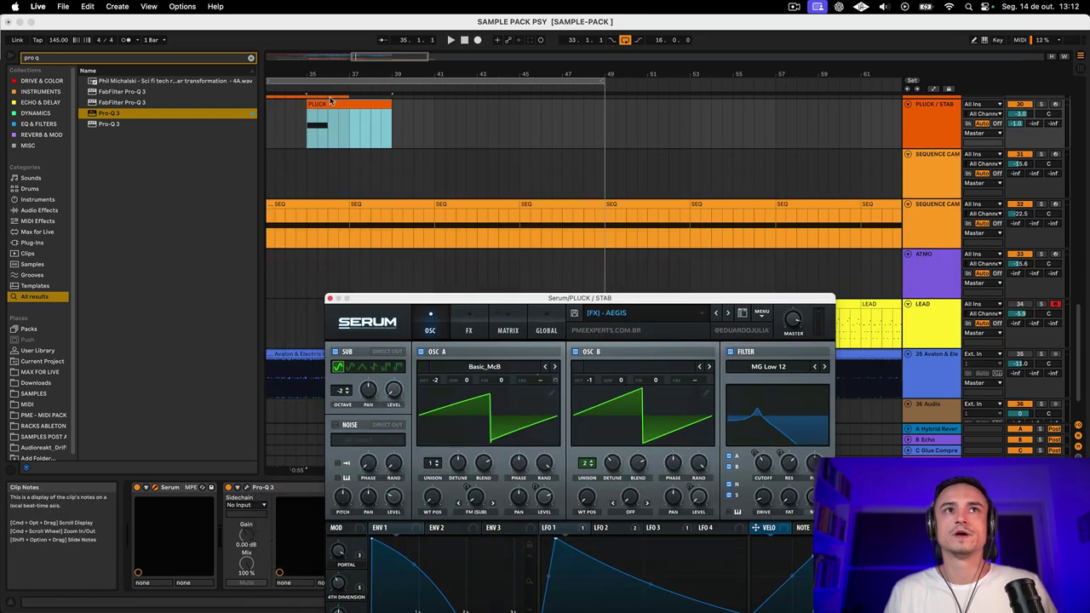
{"action": "key", "text": "space"}
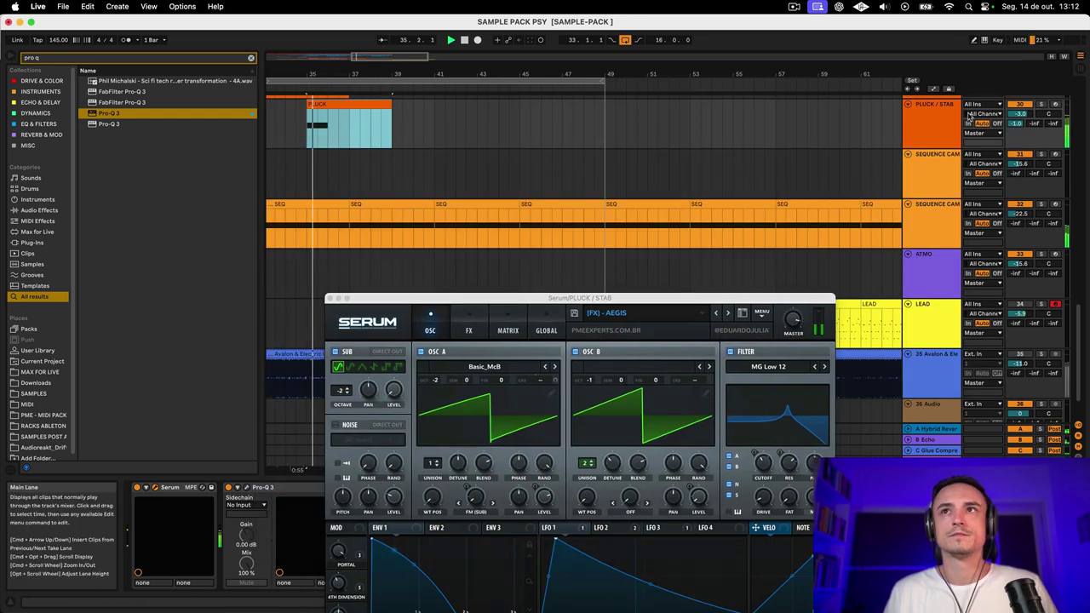
{"action": "left_click", "coordinate": [1042, 104]}
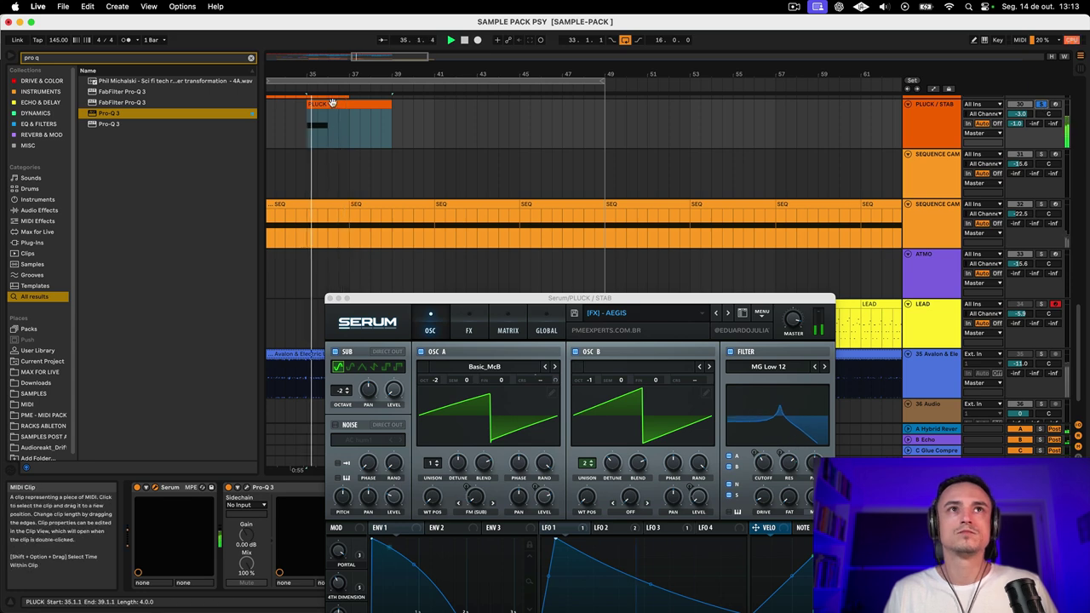
Step: Extend the E2 note in the bar 35 PLUCK clip to span 1.1.1 to 2.3.1 and audition it
{"action": "double_click", "coordinate": [350, 119]}
{"action": "left_click_drag", "start_coordinate": [486, 181], "coordinate": [538, 182]}
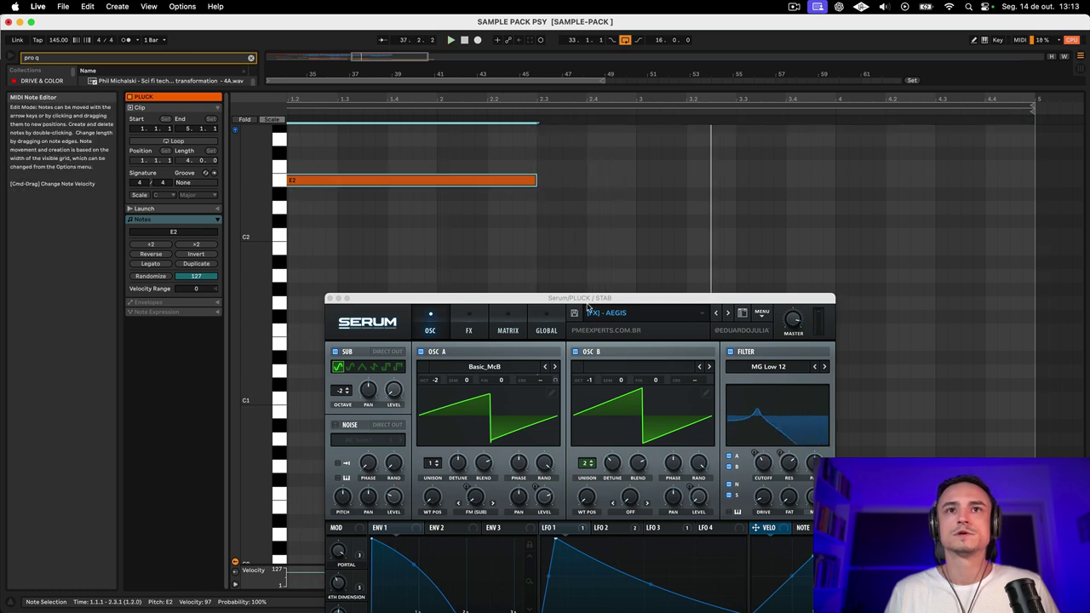
{"action": "left_click_drag", "start_coordinate": [588, 303], "coordinate": [570, 114]}
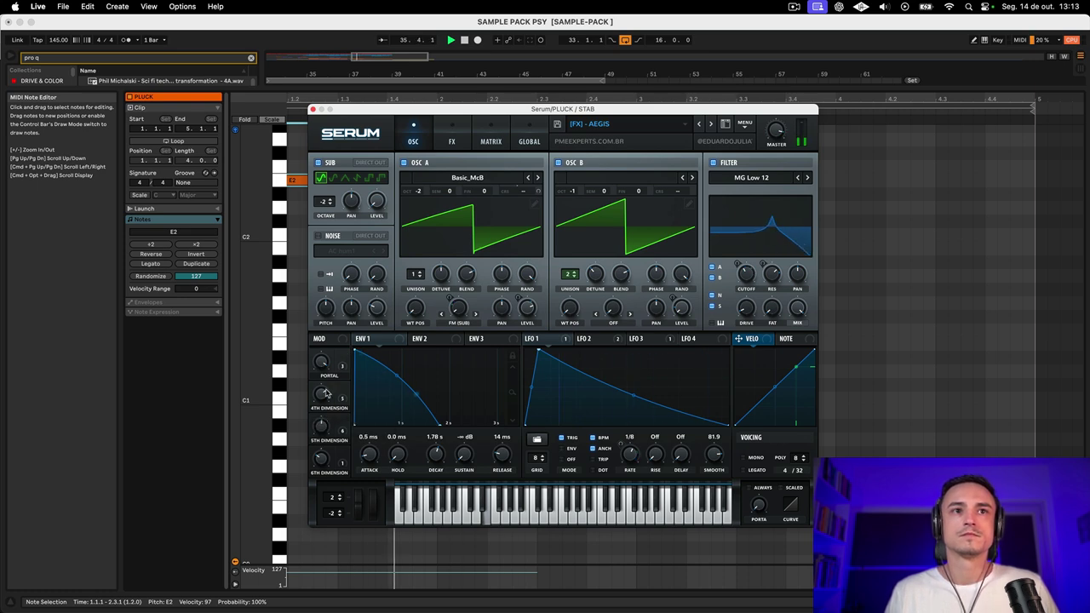
Step: Take the AEGIS track out of solo, play the arrangement from bar 33 and put the Serum window away
{"action": "key", "text": "shift+Tab"}
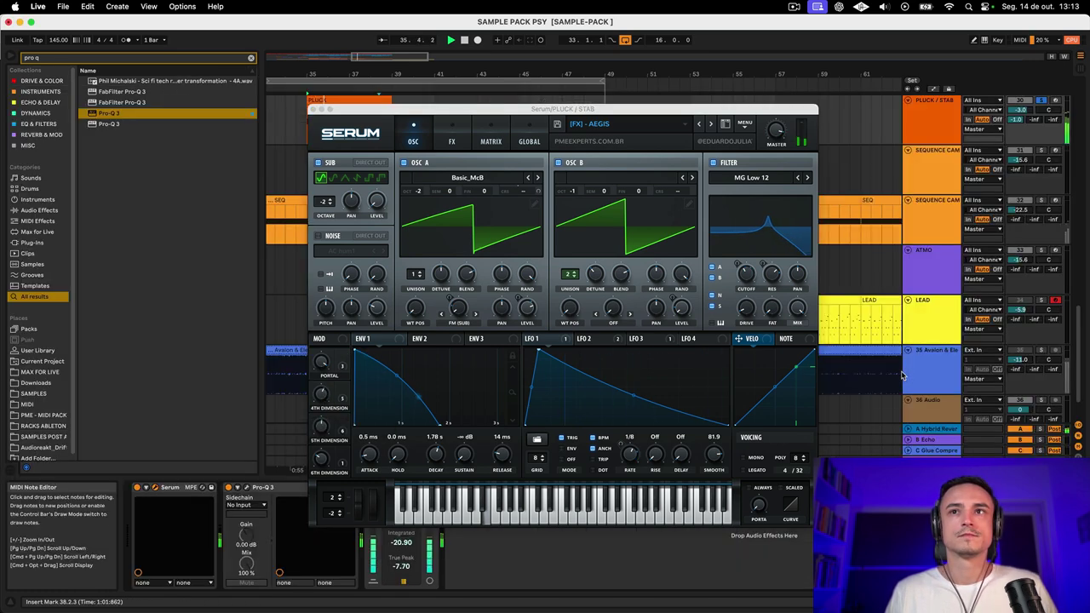
{"action": "left_click_drag", "start_coordinate": [563, 109], "coordinate": [567, 220]}
{"action": "left_click_drag", "start_coordinate": [334, 86], "coordinate": [477, 86]}
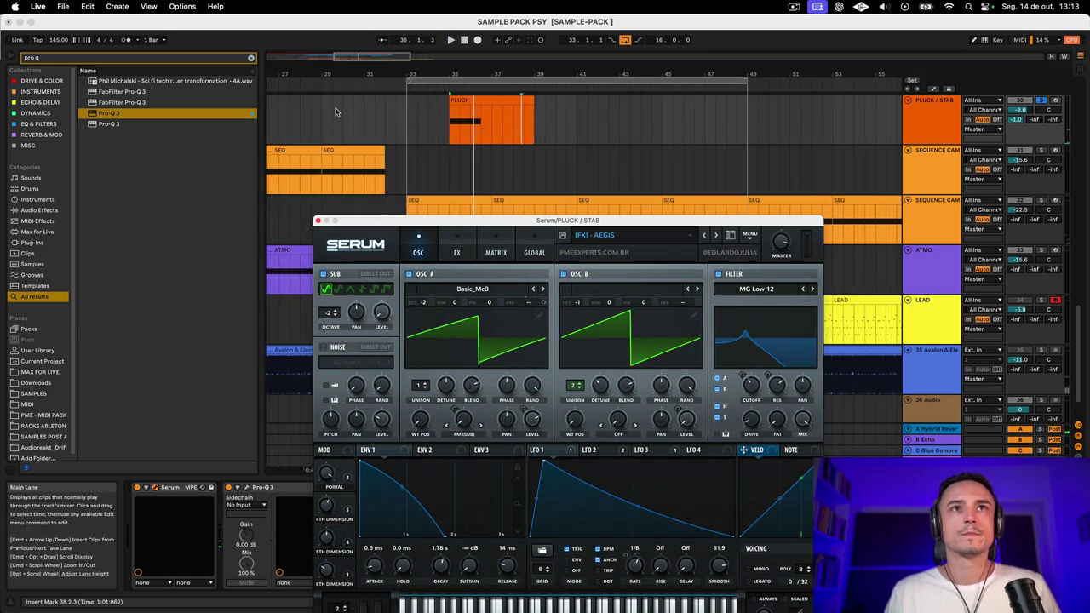
{"action": "left_click", "coordinate": [418, 109]}
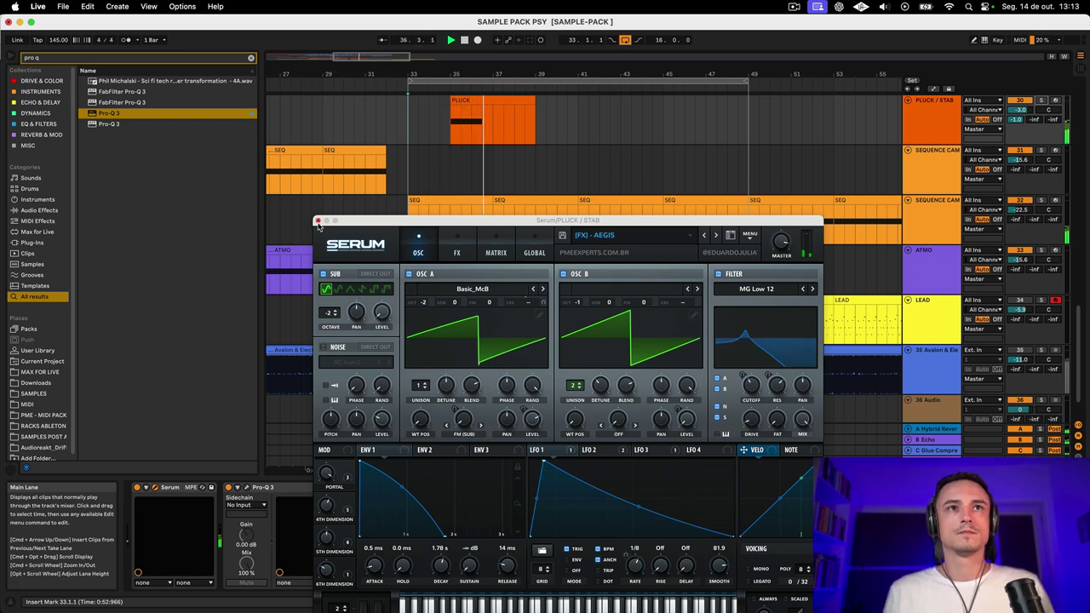
{"action": "left_click", "coordinate": [372, 198]}
{"action": "scroll", "coordinate": [372, 198], "scroll_direction": "up", "scroll_amount": 3}
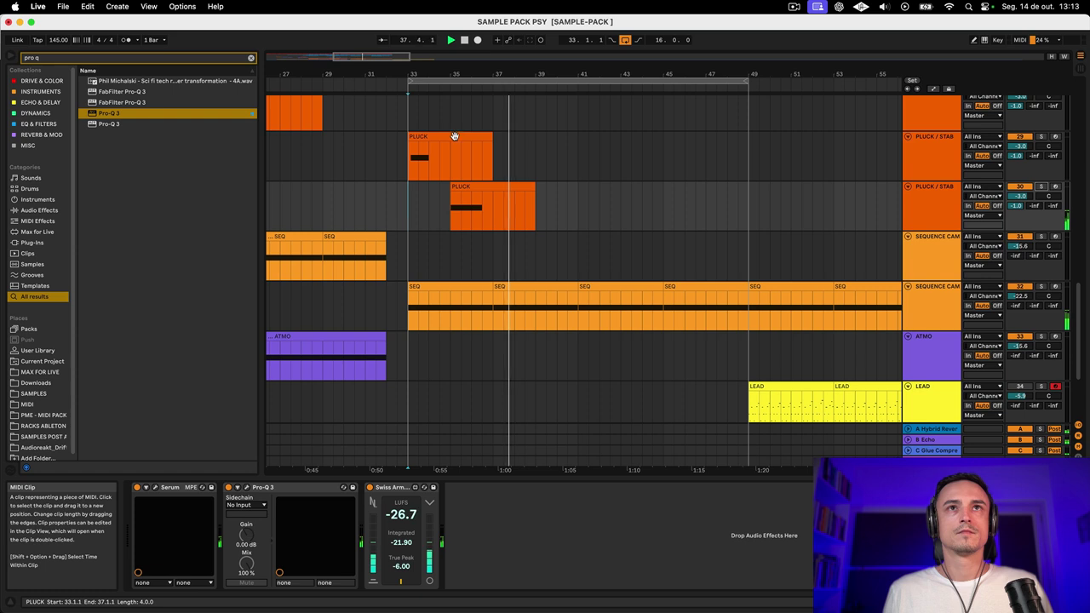
Step: Duplicate the AEGIS PLUCK / STAB track and move the copy's PLUCK clip to bar 37
{"action": "left_click", "coordinate": [478, 146]}
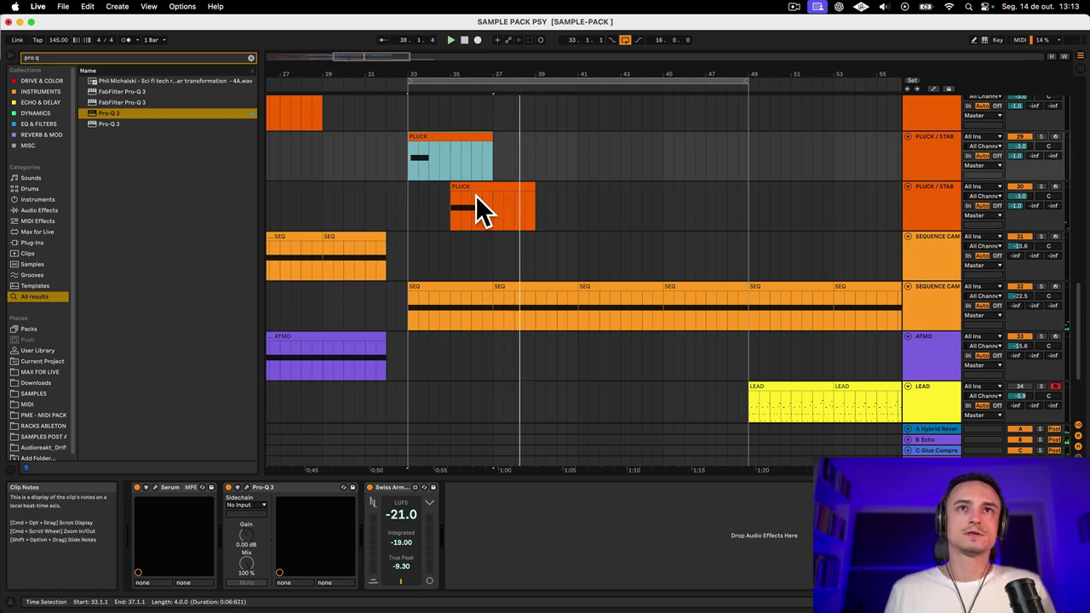
{"action": "key", "text": "space"}
{"action": "key", "text": "super+d"}
{"action": "mouse_move", "coordinate": [505, 239]}
{"action": "left_mouse_down"}
{"action": "mouse_move", "coordinate": [547, 243]}
{"action": "mouse_move", "coordinate": [526, 236]}
{"action": "left_mouse_up"}
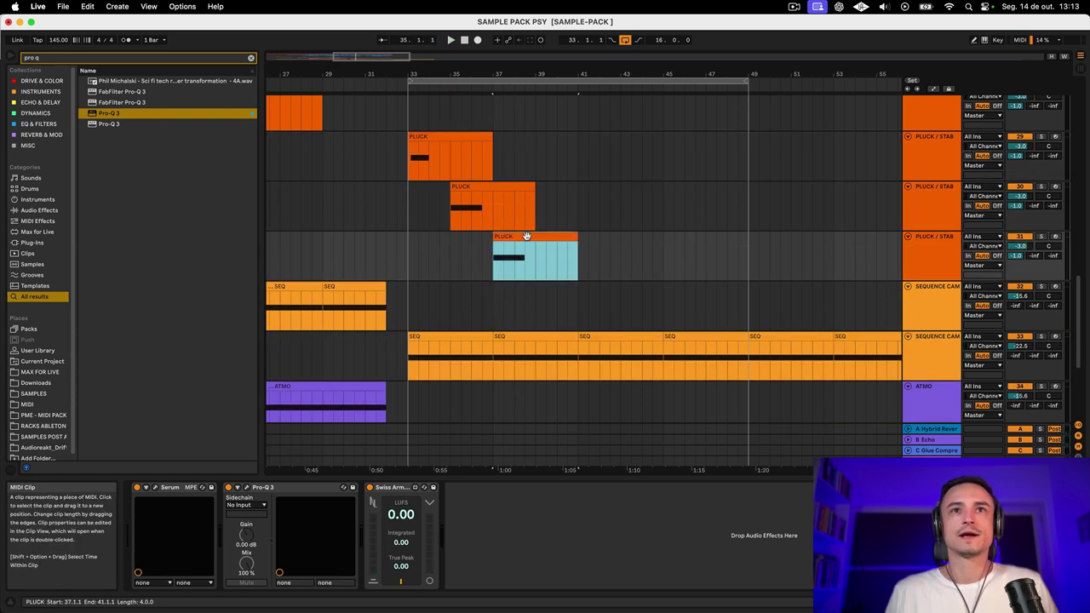
{"action": "double_click", "coordinate": [526, 236]}
{"action": "key", "text": "shift+Tab"}
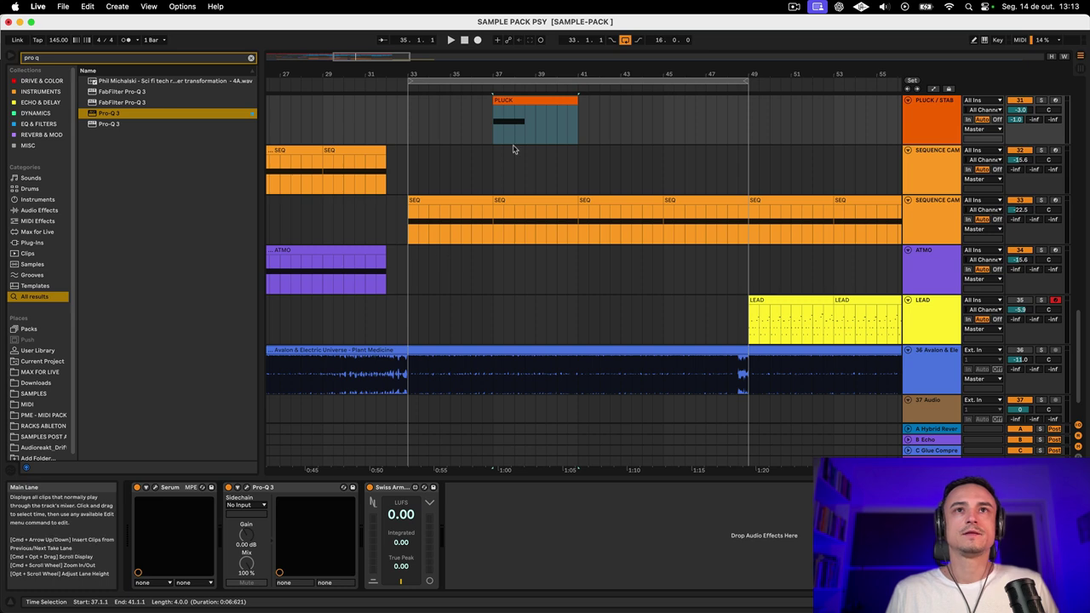
Step: Load the Serum preset "[FX] - EMERALD [DOWNLIFTER]" on the new PLUCK / STAB track and audition it
{"action": "scroll", "coordinate": [938, 153], "scroll_direction": "up", "scroll_amount": 2}
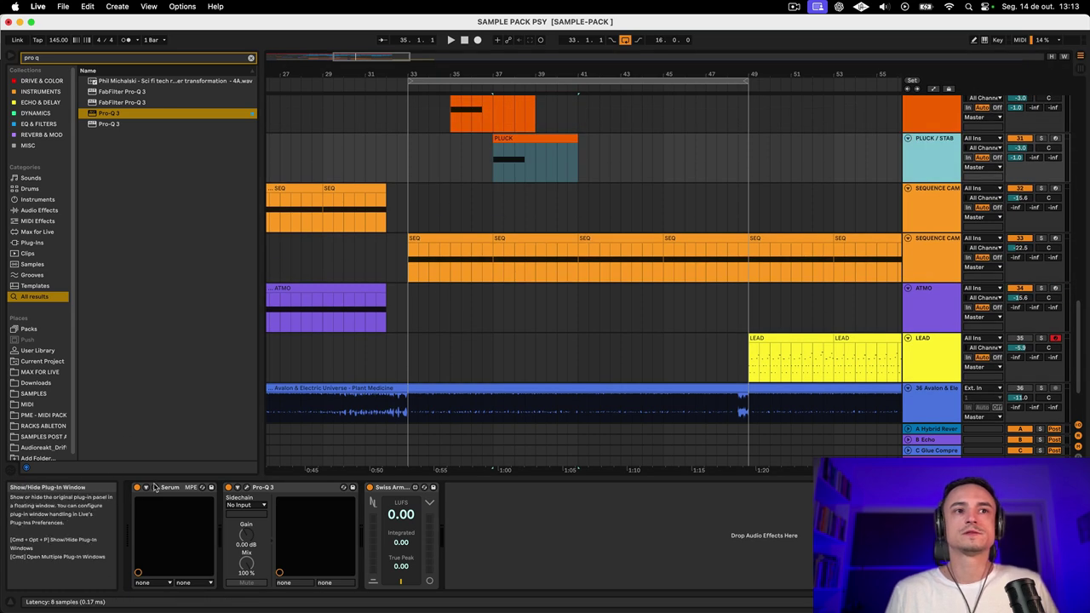
{"action": "left_click", "coordinate": [529, 137]}
{"action": "key", "text": "space"}
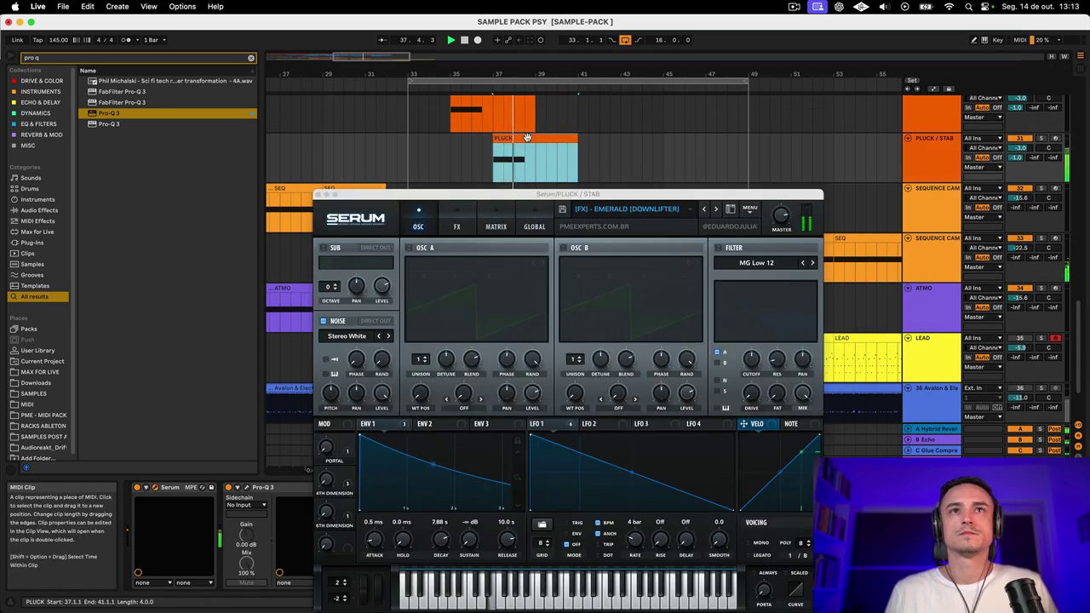
{"action": "left_click_drag", "start_coordinate": [578, 195], "coordinate": [605, 335]}
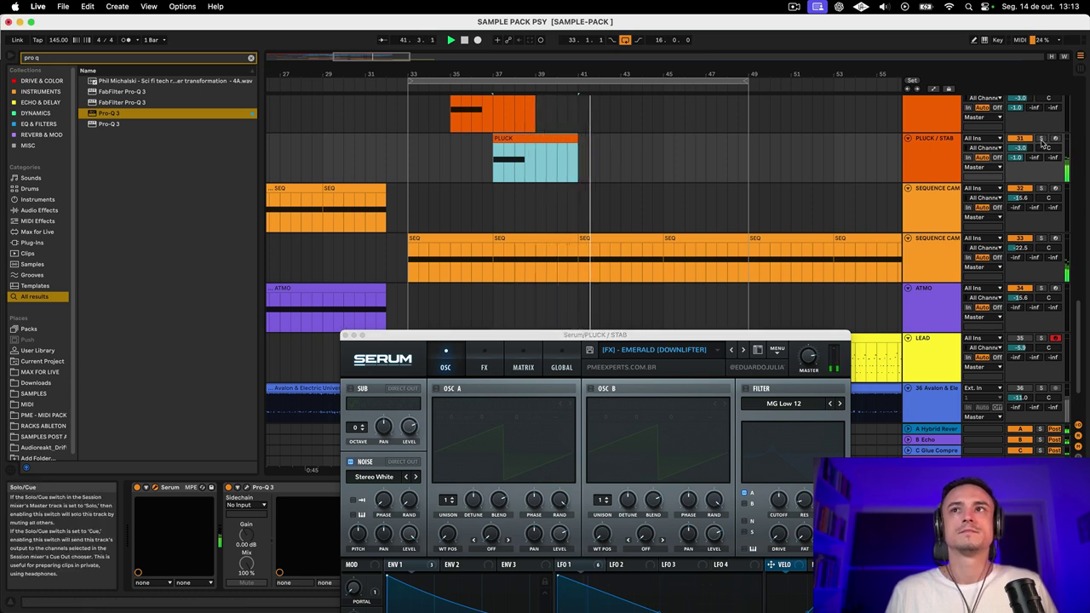
Step: Move the downlifter track's PLUCK clip to bar 41 and lower the track's volume to -12.3 dB
{"action": "key", "text": "space"}
{"action": "key", "text": "super+d"}
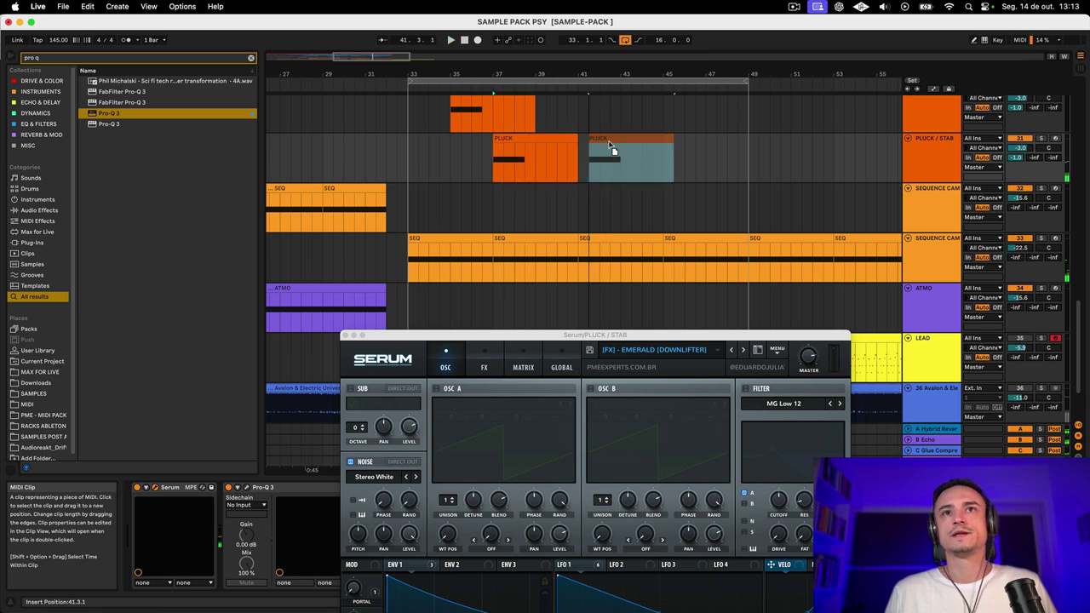
{"action": "left_click_drag", "start_coordinate": [597, 145], "coordinate": [597, 144]}
{"action": "key", "text": "space"}
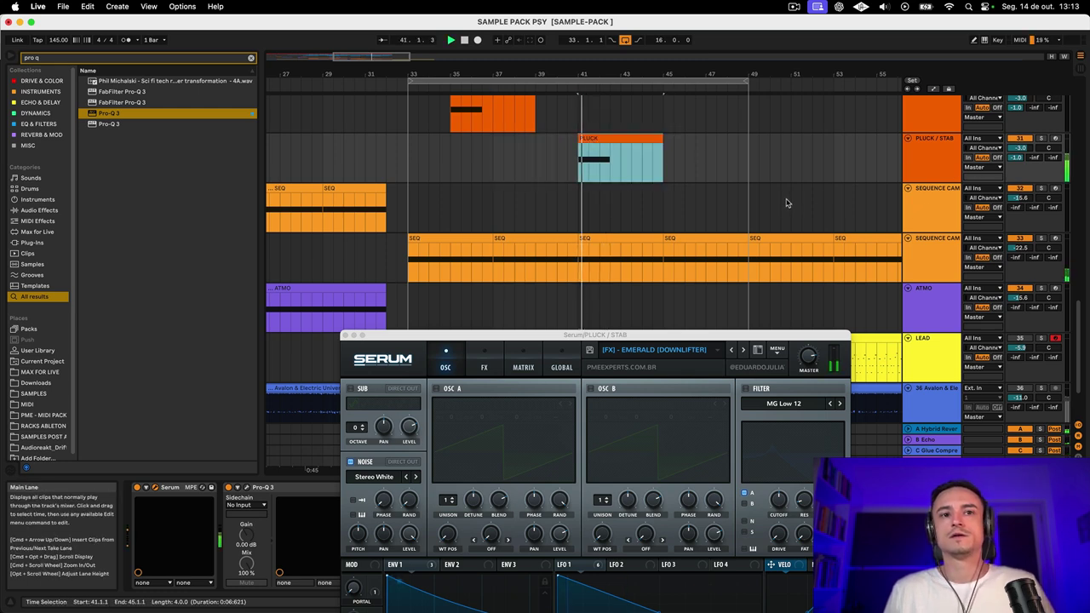
{"action": "scroll", "coordinate": [443, 189], "scroll_direction": "up", "scroll_amount": 3}
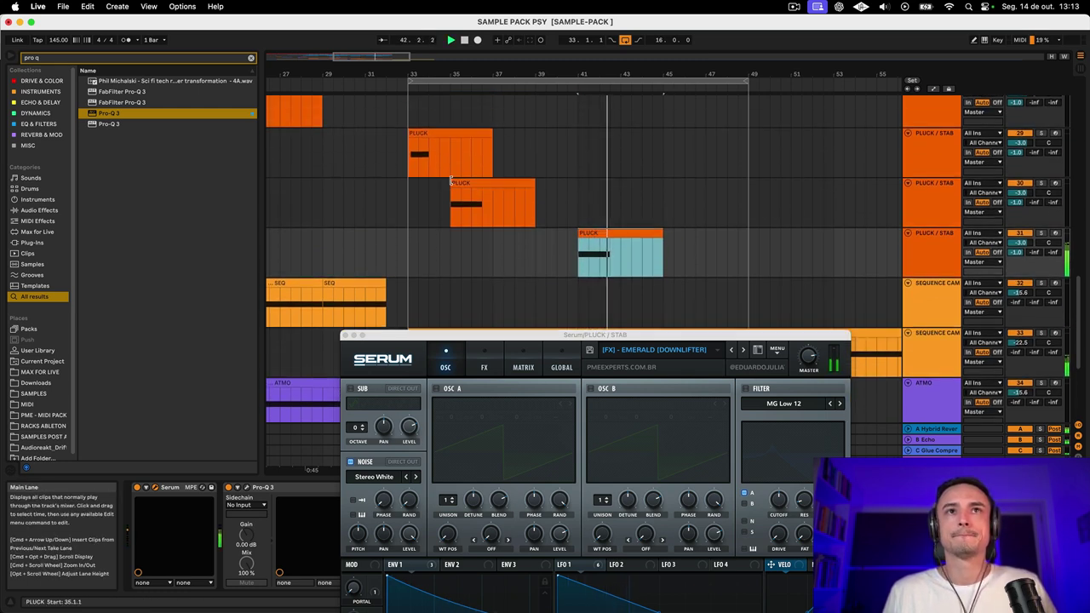
{"action": "left_click_drag", "start_coordinate": [1022, 242], "coordinate": [1022, 246]}
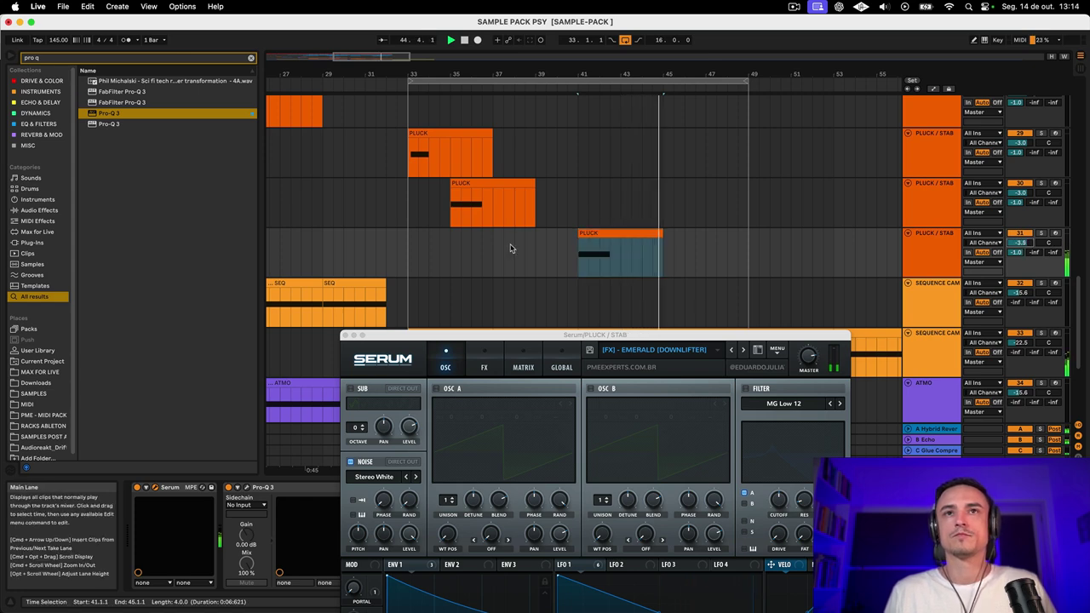
Step: Duplicate the AEGIS PLUCK / STAB track again and move the new copy's PLUCK clip to bar 37
{"action": "scroll", "coordinate": [511, 246], "scroll_direction": "down", "scroll_amount": 6}
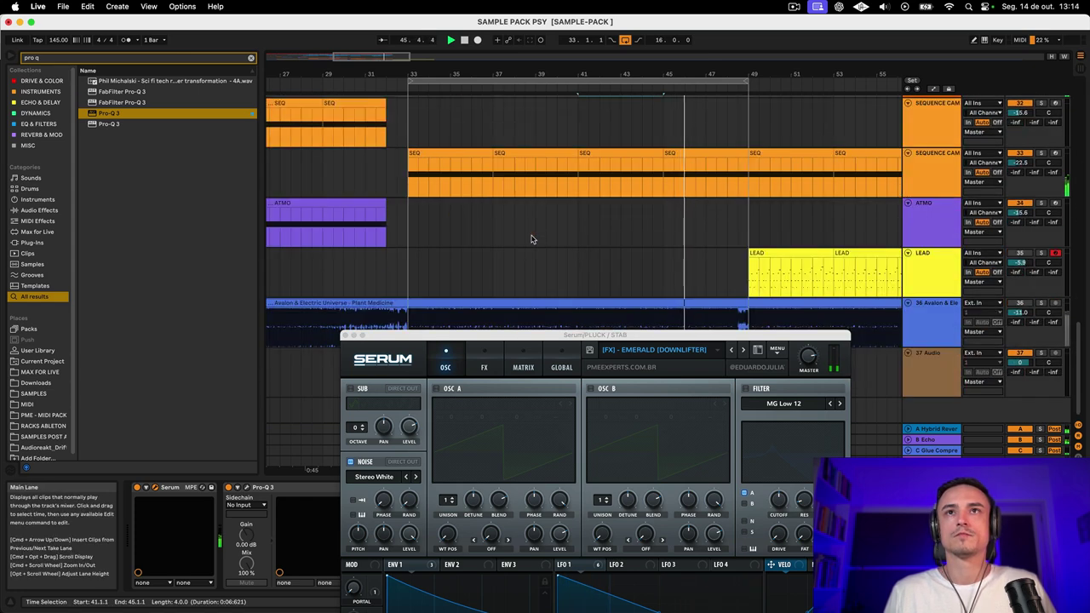
{"action": "scroll", "coordinate": [533, 239], "scroll_direction": "up", "scroll_amount": 6}
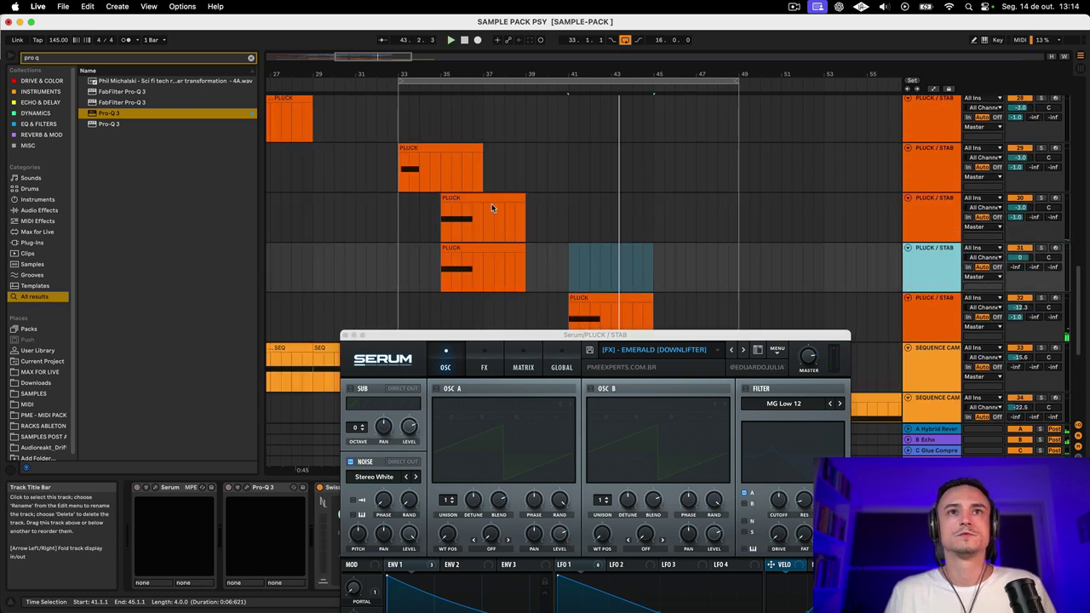
{"action": "left_click_drag", "start_coordinate": [466, 248], "coordinate": [515, 257]}
Step: Shorten the E2 note in the bar 37 PLUCK clip so it ends at 1.1.2
{"action": "double_click", "coordinate": [512, 254]}
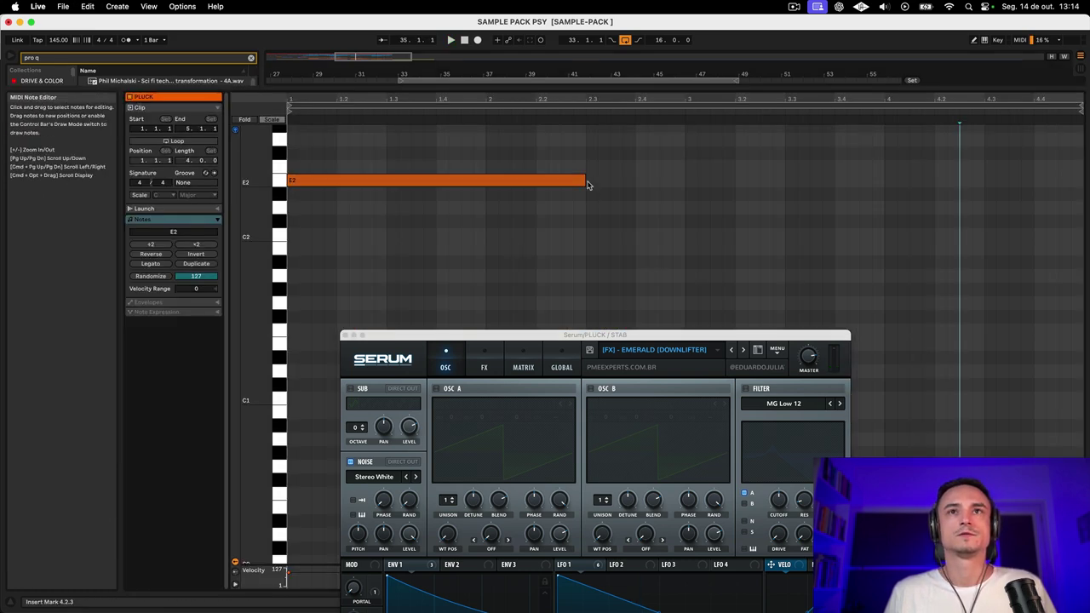
{"action": "left_click_drag", "start_coordinate": [586, 182], "coordinate": [295, 181]}
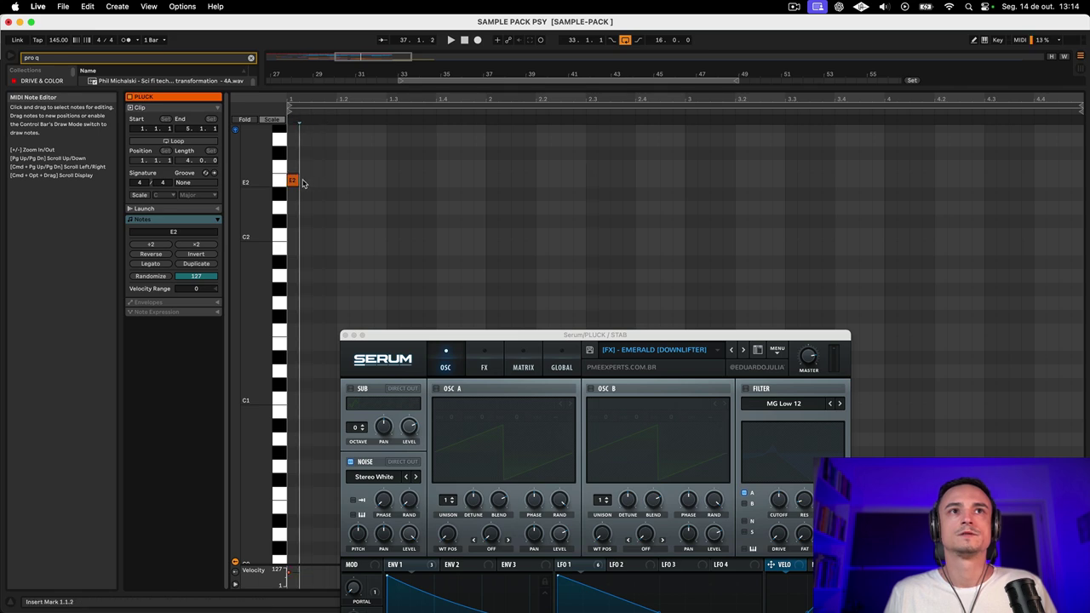
{"action": "double_click", "coordinate": [304, 182]}
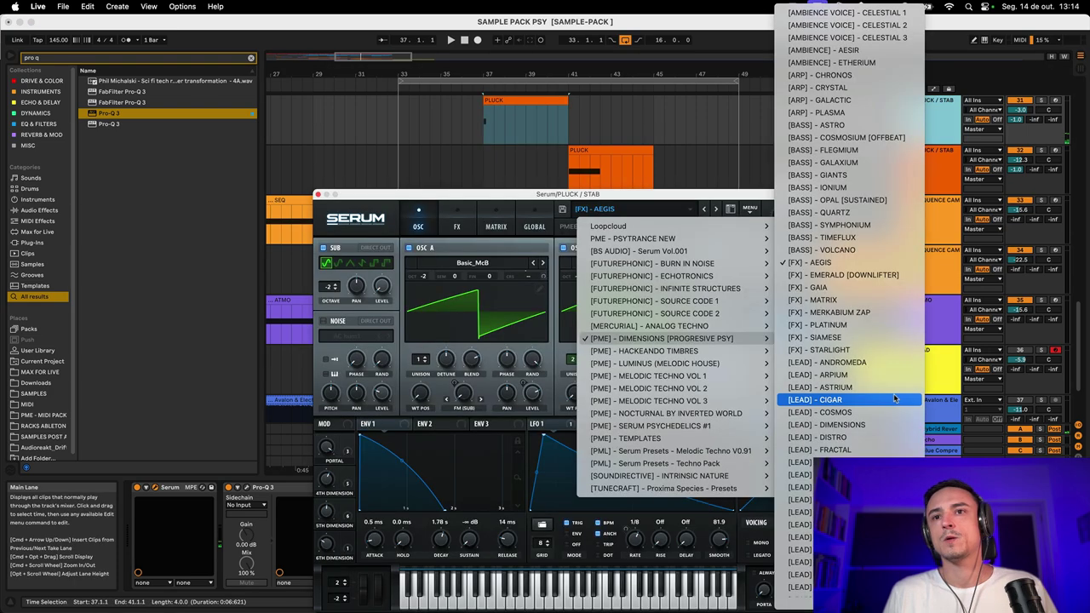
Step: On the bar 37 track, try the Serum preset "[PLUCK] - LACITREV", settle on "[PLUCK] - SCUPLTOR" and set the volume to -0.7 dB
{"action": "scroll", "coordinate": [895, 398], "scroll_direction": "down", "scroll_amount": 10}
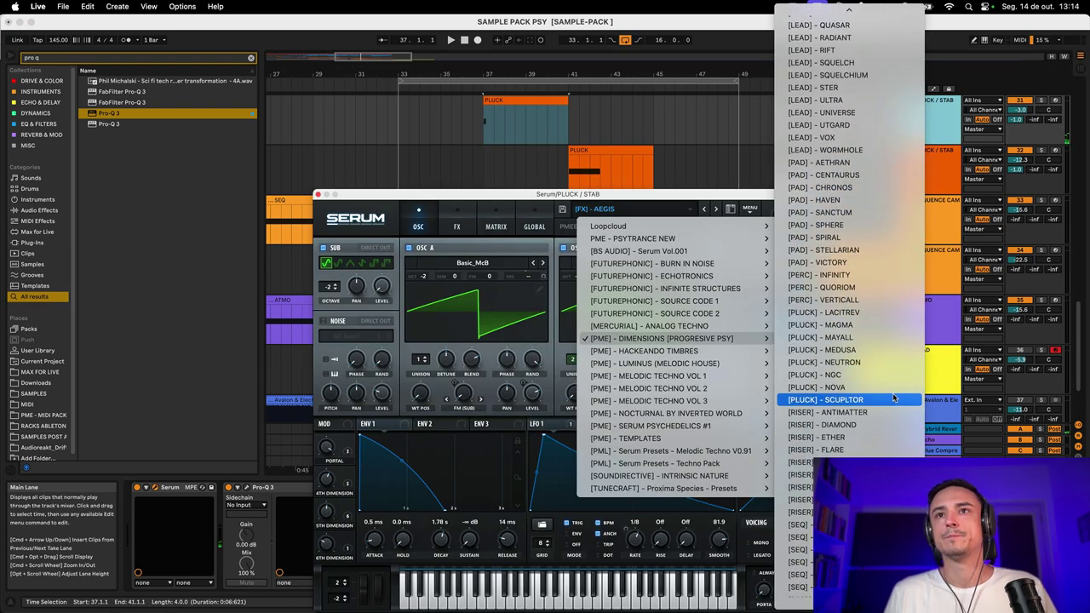
{"action": "left_click", "coordinate": [873, 312]}
{"action": "key", "text": "space"}
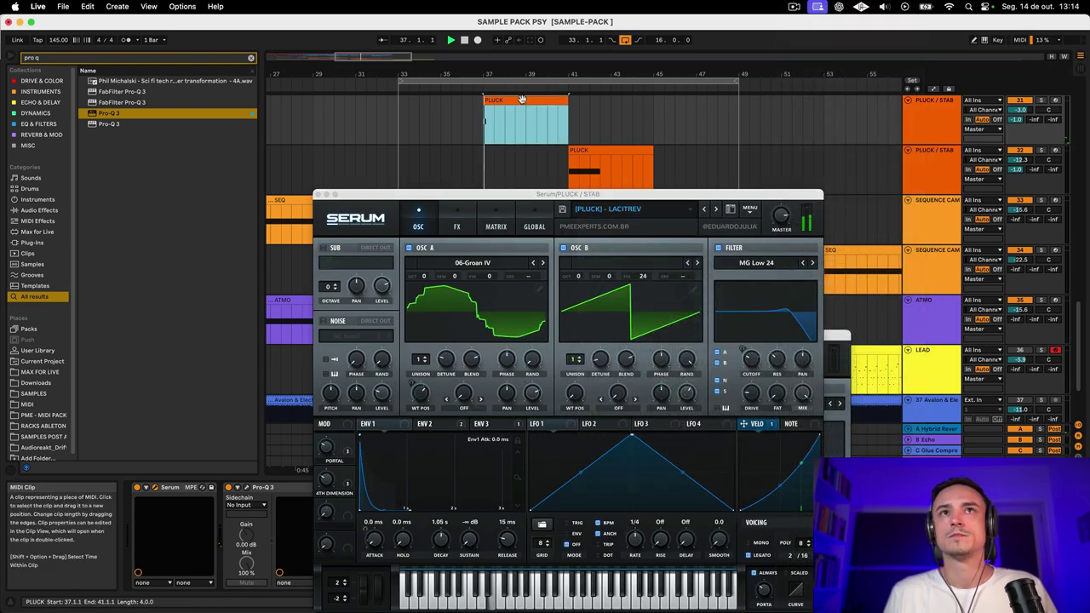
{"action": "left_click", "coordinate": [1022, 117]}
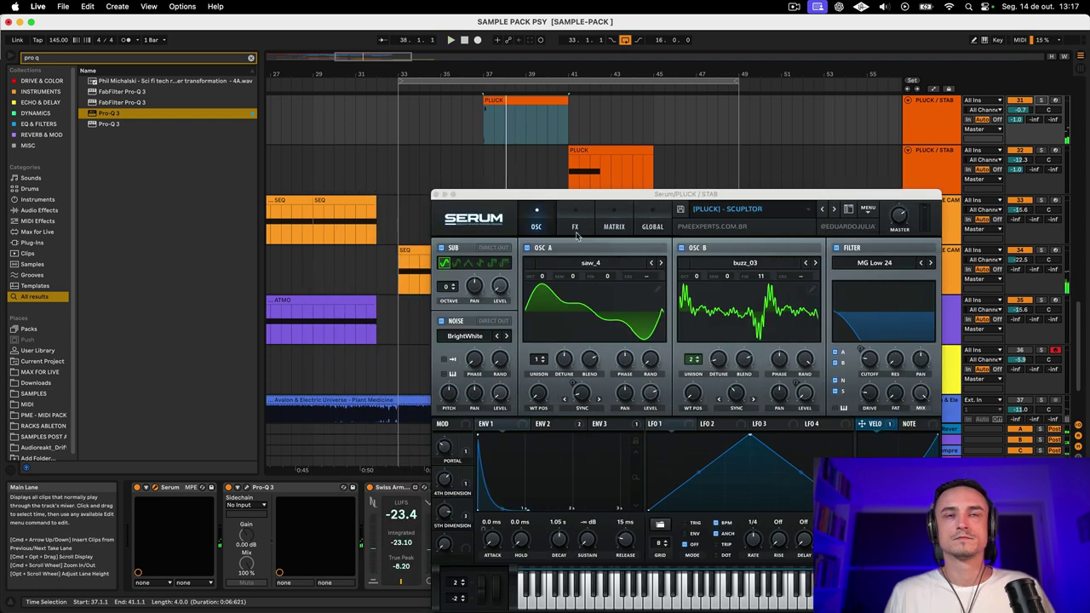
Step: Try the SCUPLTOR track's B-Echo send at 0.0 dB
{"action": "left_click", "coordinate": [926, 130]}
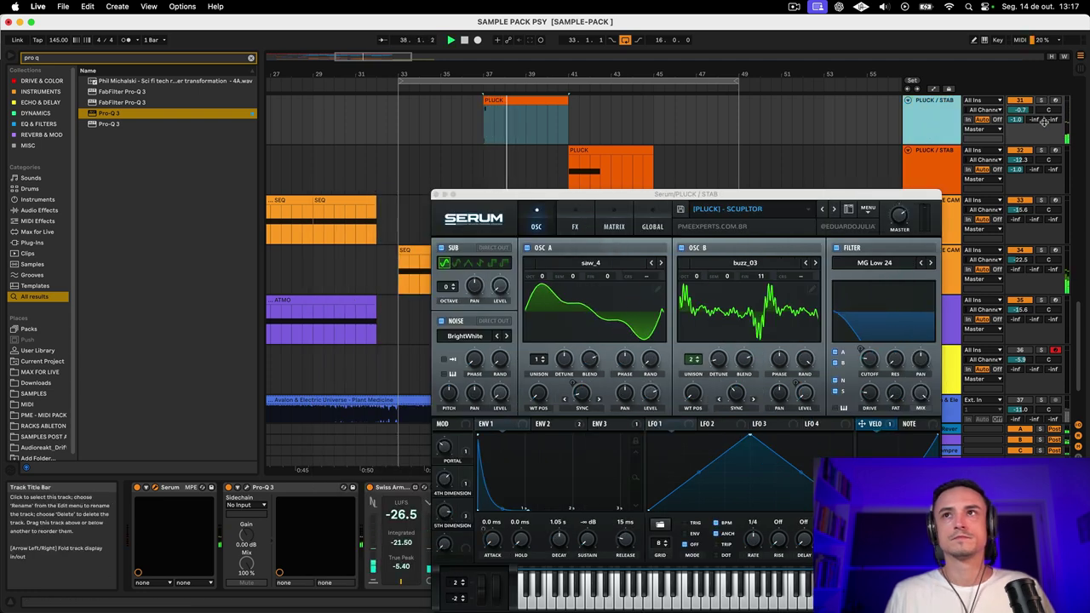
{"action": "left_click_drag", "start_coordinate": [1033, 119], "coordinate": [1033, 85]}
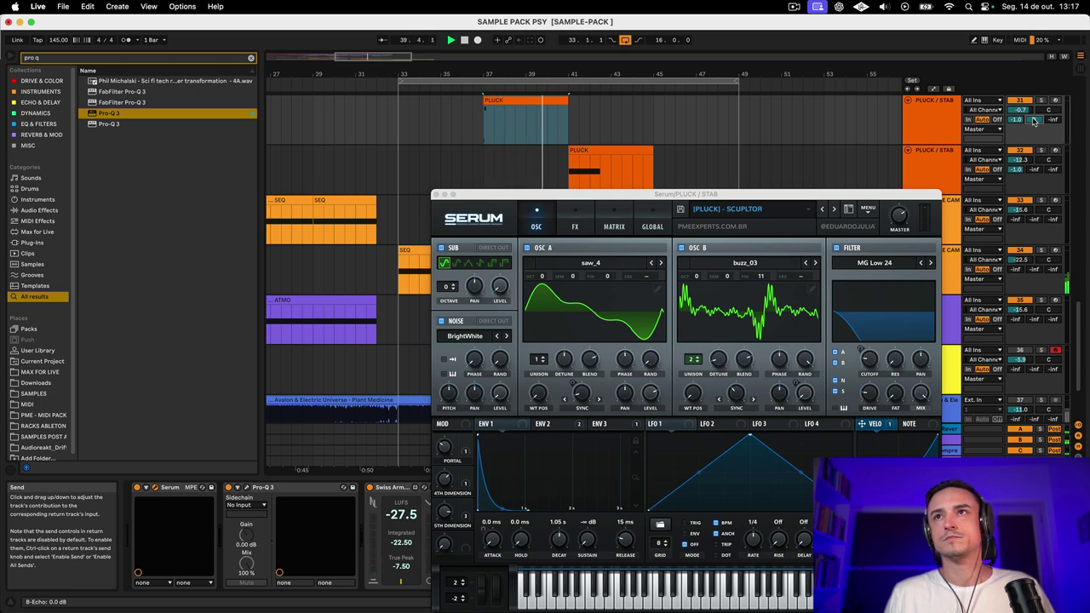
Step: In Serum's effects, set both delay sides to dotted 1/8 and lower the delay filter frequency, then return playback to bar 33
{"action": "left_click", "coordinate": [575, 226]}
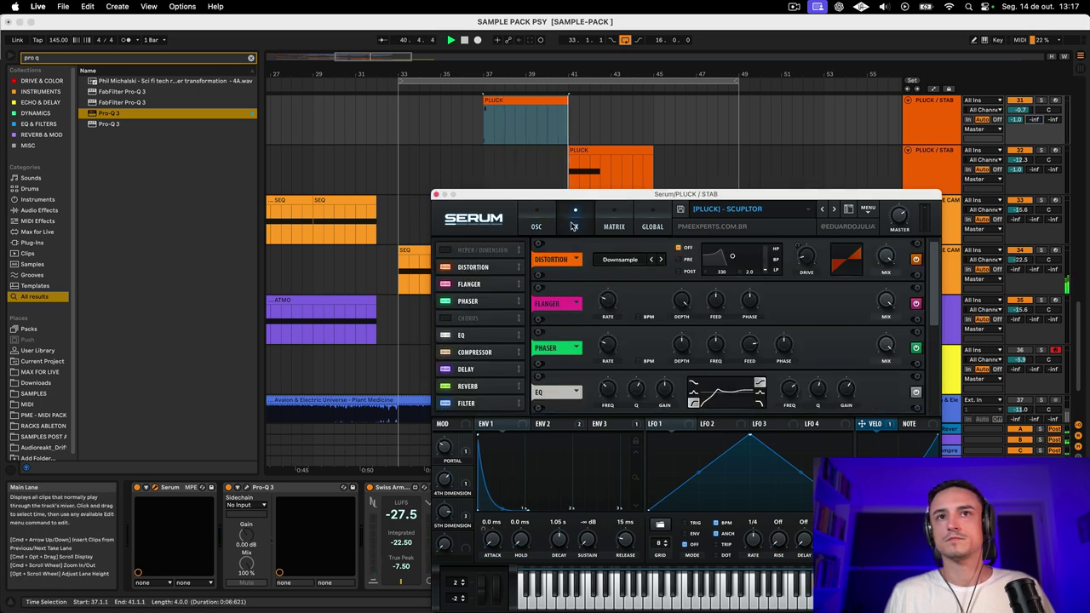
{"action": "scroll", "coordinate": [929, 400], "scroll_direction": "down", "scroll_amount": 5}
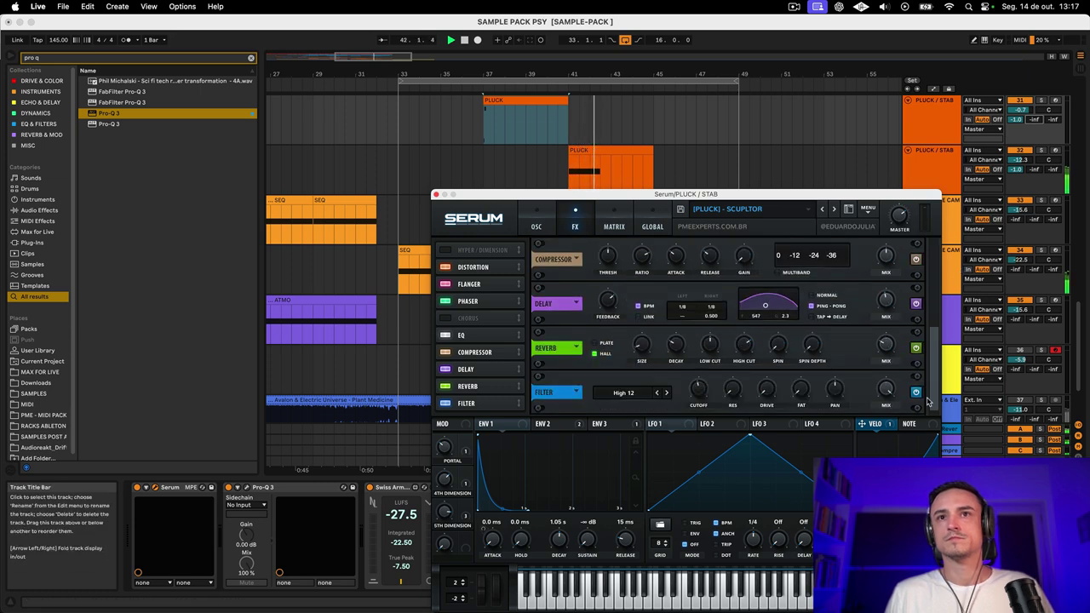
{"action": "left_click", "coordinate": [679, 317]}
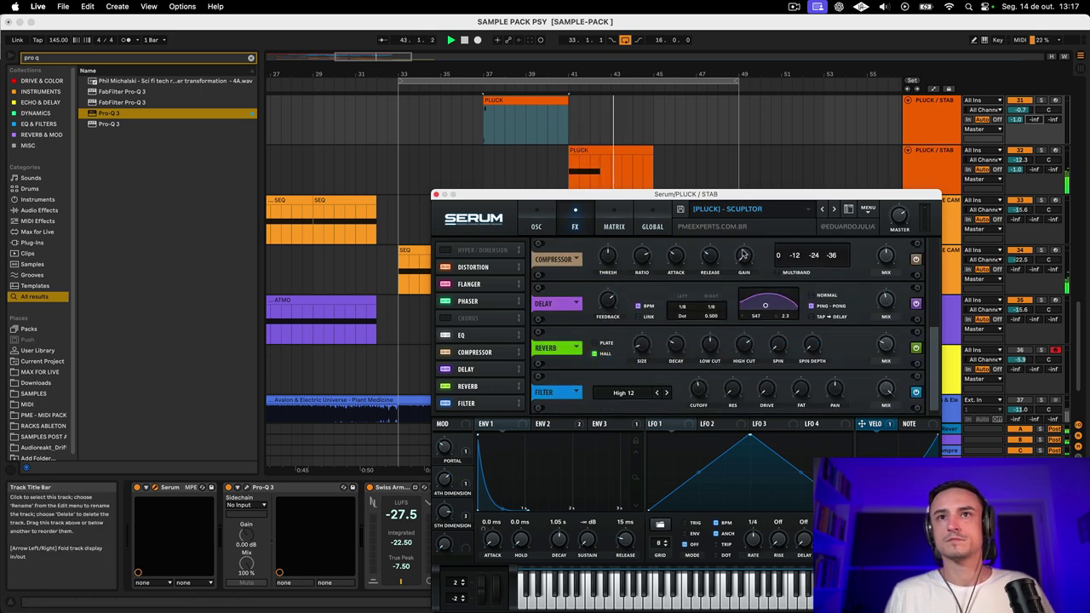
{"action": "left_click", "coordinate": [720, 318]}
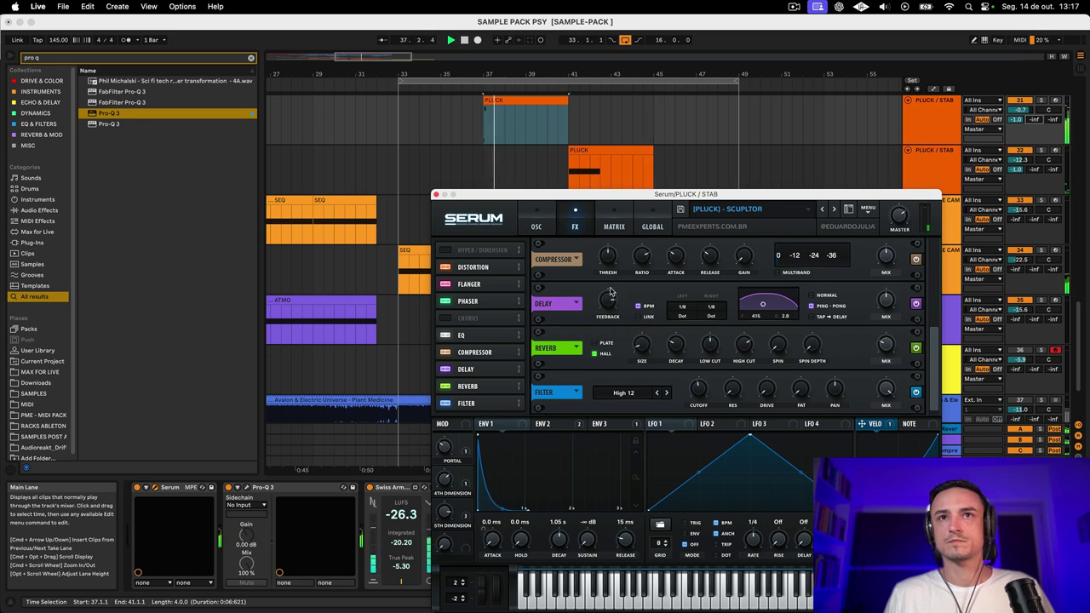
{"action": "left_click", "coordinate": [535, 227]}
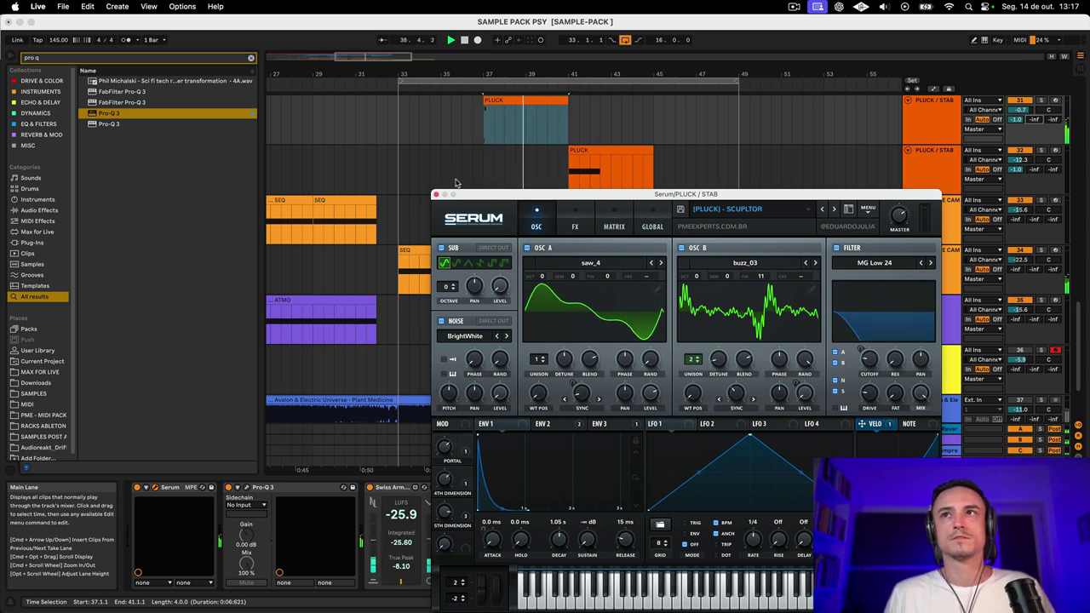
{"action": "left_click", "coordinate": [401, 127]}
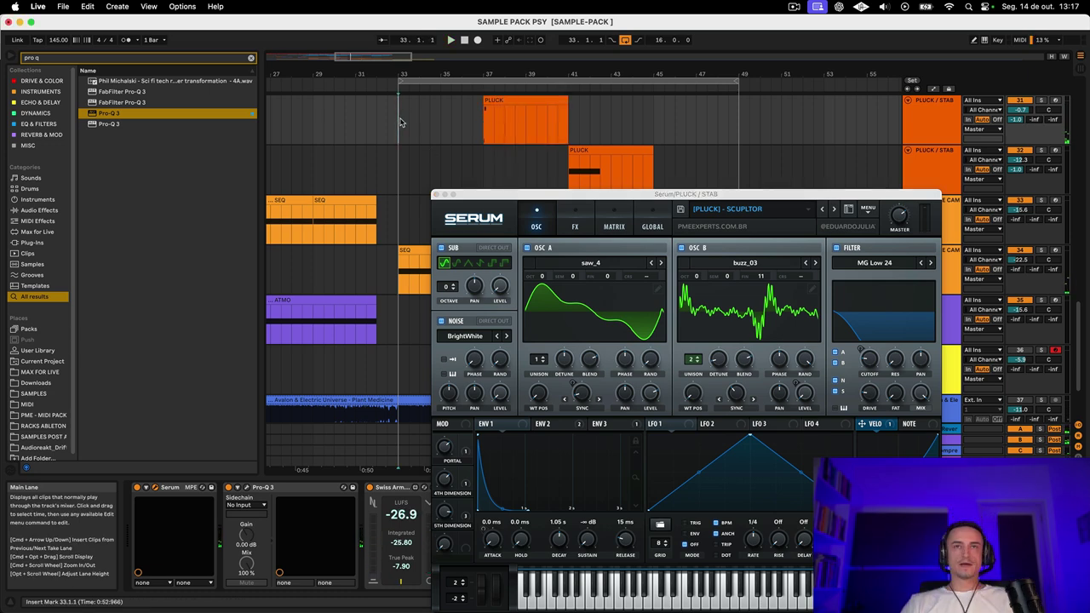
Step: Play the section from bar 33 with the plug-in window closed and set the bar 33 SEQUENCE track's volume to -14.4 dB
{"action": "key", "text": "space"}
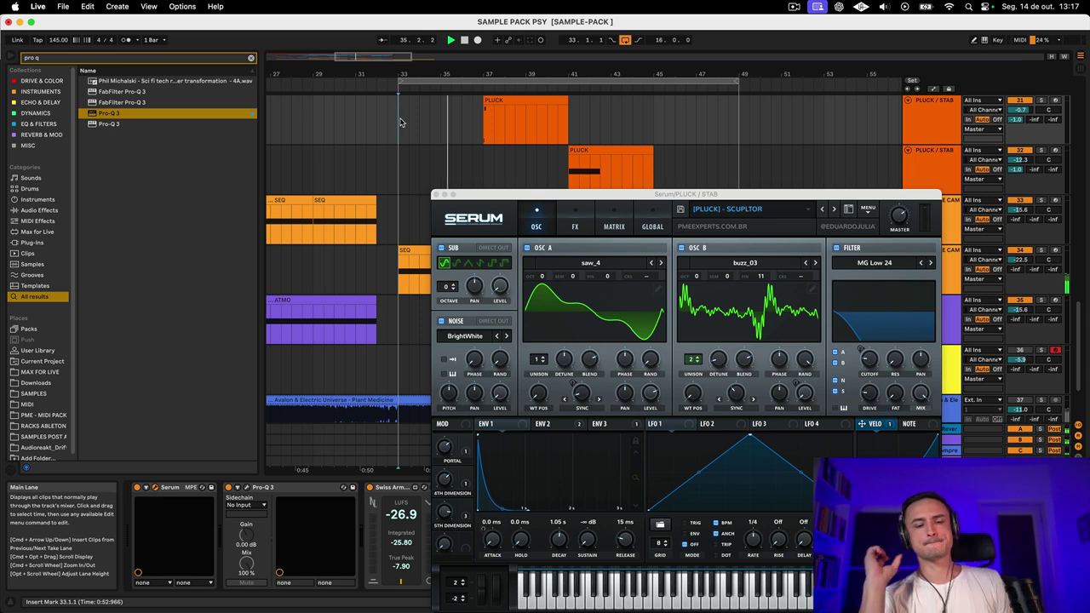
{"action": "left_click", "coordinate": [435, 195]}
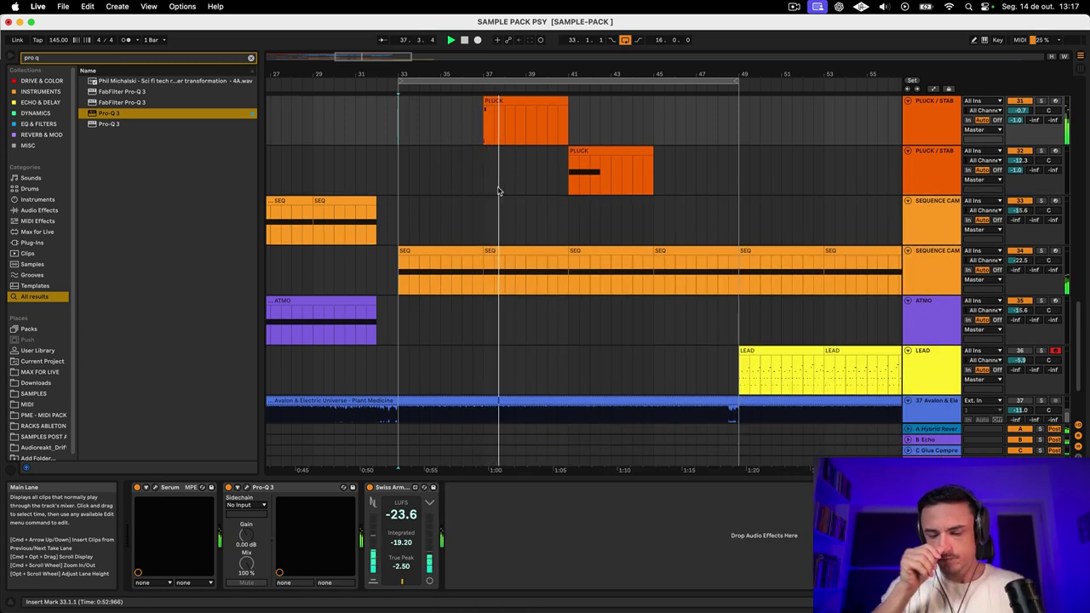
{"action": "scroll", "coordinate": [511, 189], "scroll_direction": "up", "scroll_amount": 3}
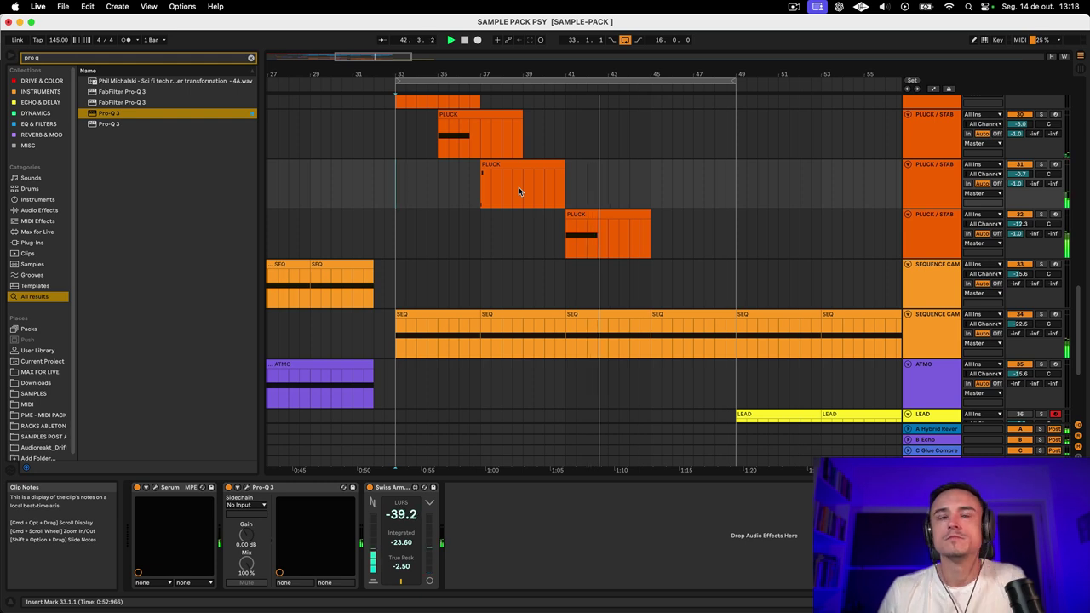
{"action": "left_click", "coordinate": [605, 227]}
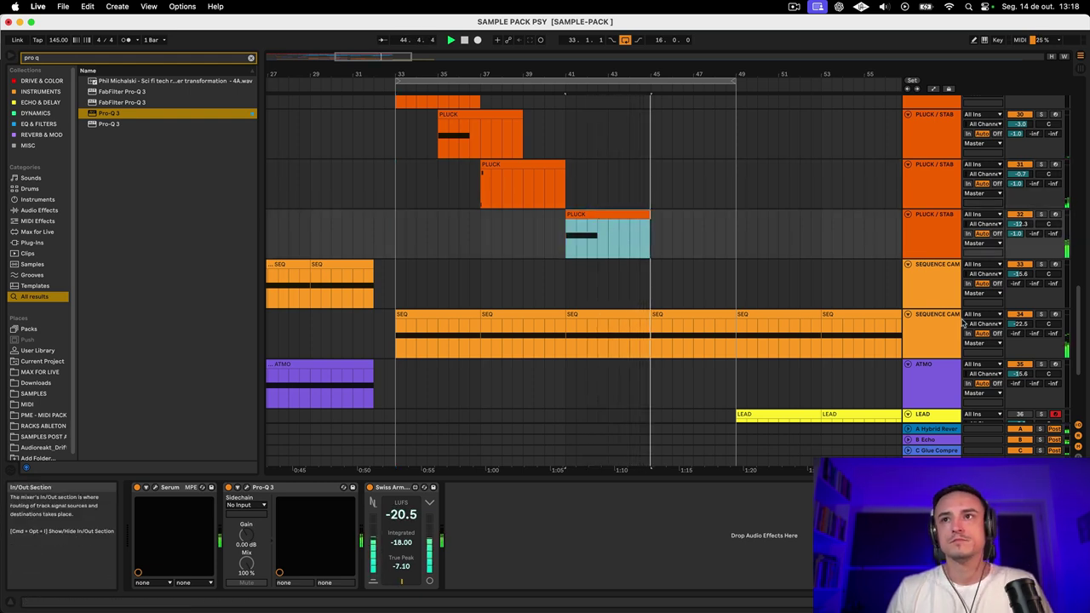
{"action": "left_click_drag", "start_coordinate": [1019, 324], "coordinate": [1019, 316]}
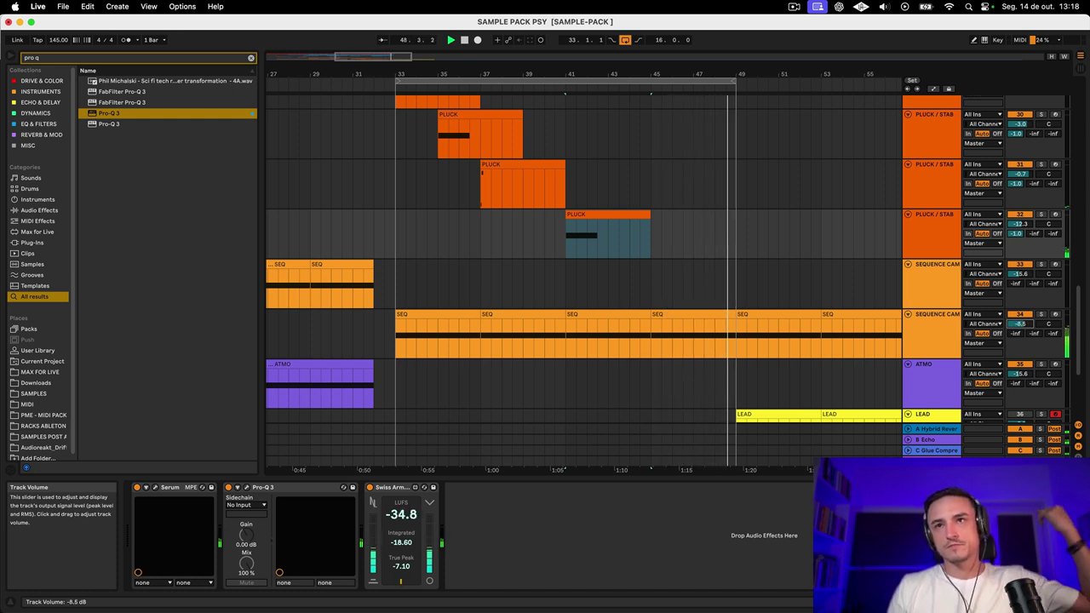
Step: Move the four LEAD clips from bar 49 back to bar 33, solo the LEAD track and start playback
{"action": "scroll", "coordinate": [591, 330], "scroll_direction": "down", "scroll_amount": 5}
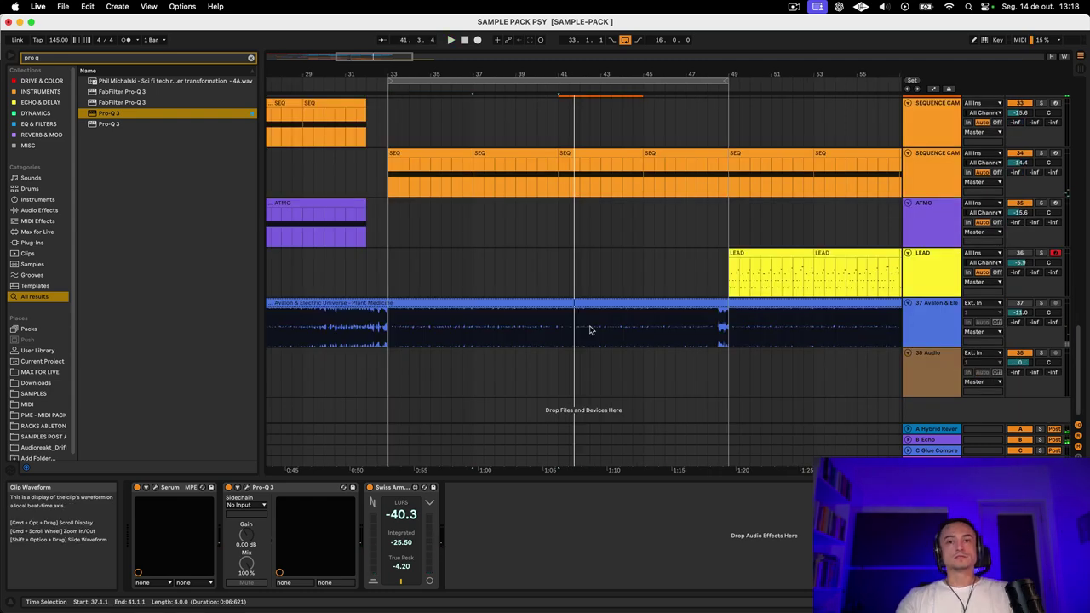
{"action": "scroll", "coordinate": [591, 330], "scroll_direction": "up", "scroll_amount": 15}
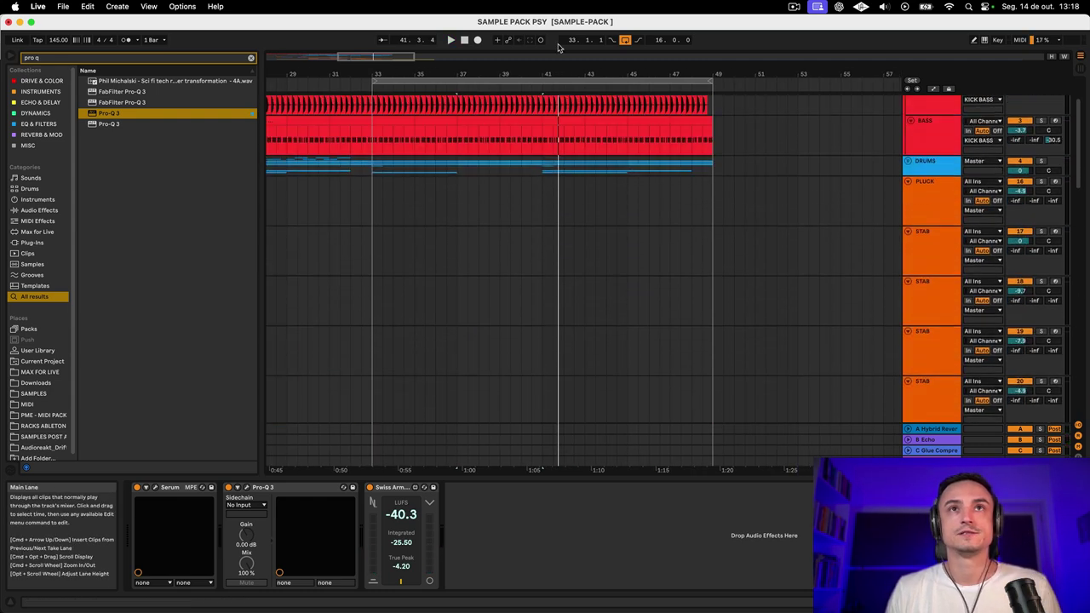
{"action": "left_click", "coordinate": [511, 132]}
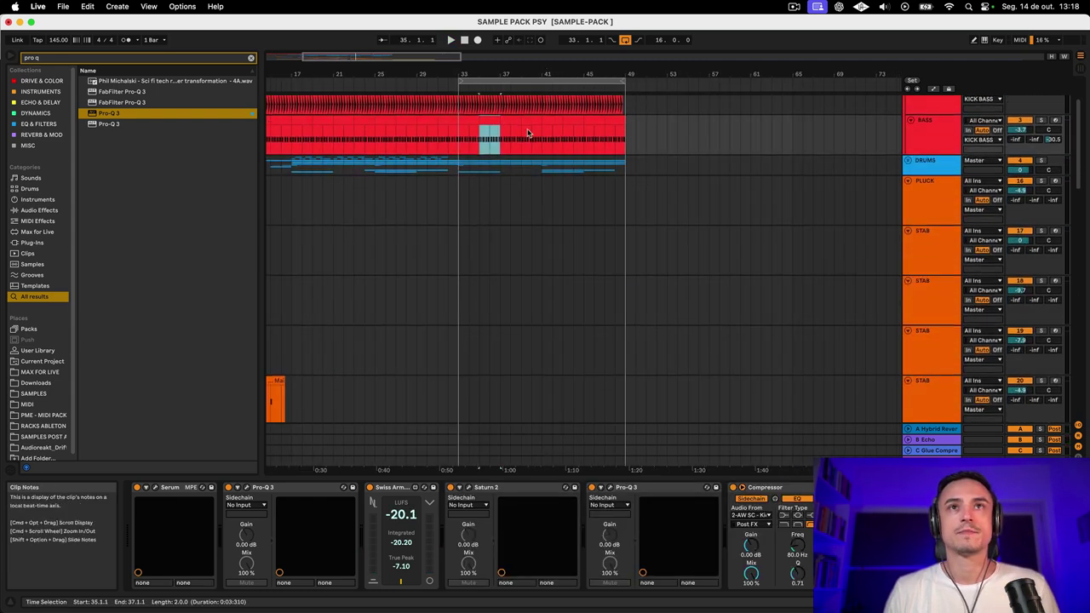
{"action": "scroll", "coordinate": [526, 132], "scroll_direction": "down", "scroll_amount": 10}
{"action": "left_click", "coordinate": [655, 272]}
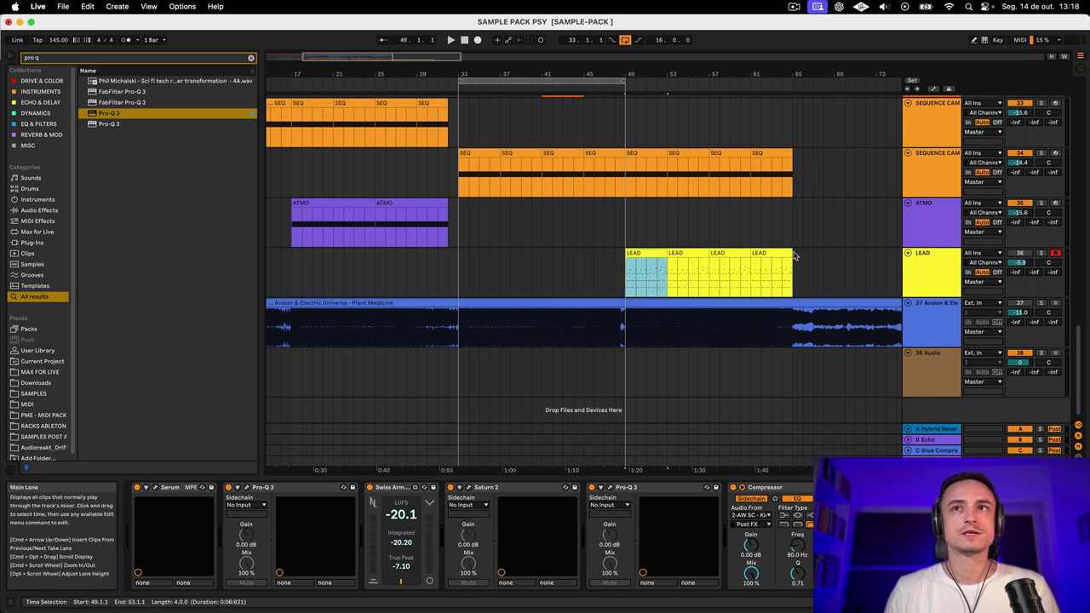
{"action": "left_click", "coordinate": [670, 254]}
{"action": "left_click_drag", "start_coordinate": [654, 254], "coordinate": [487, 253]}
{"action": "left_click", "coordinate": [1040, 254]}
{"action": "key", "text": "space"}
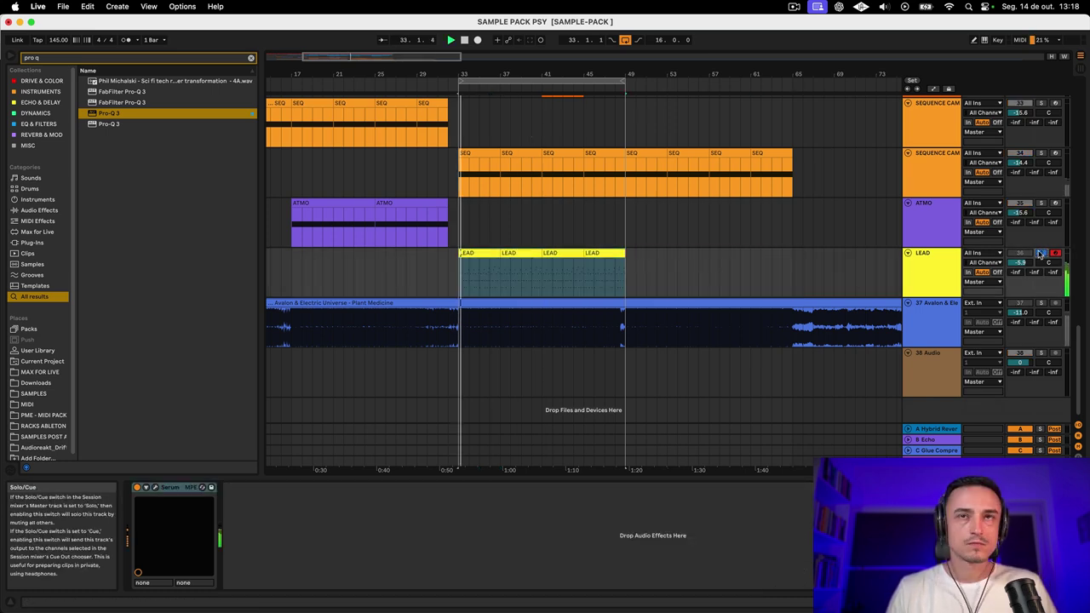
Step: Open the LEAD track's Serum, play the part and raise the track volume to -3.4 dB
{"action": "left_click", "coordinate": [950, 288]}
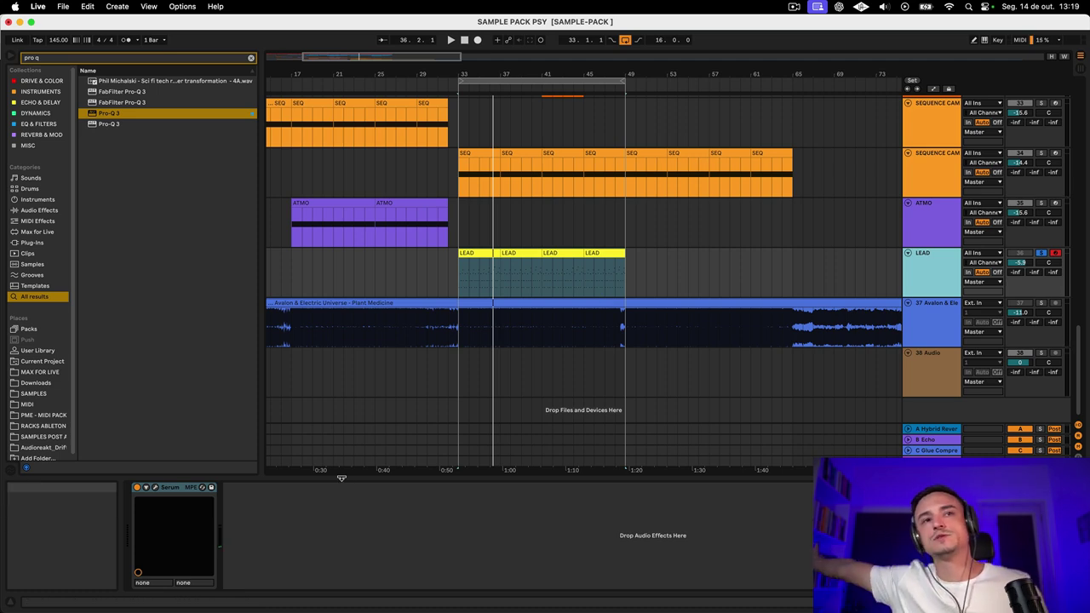
{"action": "left_click", "coordinate": [145, 488]}
{"action": "key", "text": "space"}
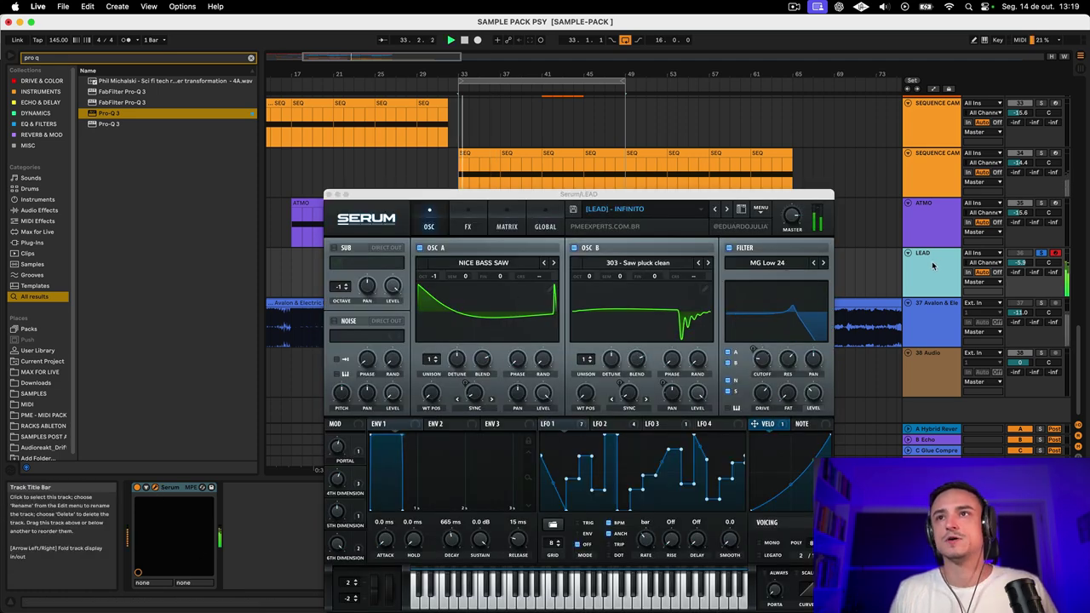
{"action": "left_click_drag", "start_coordinate": [1019, 263], "coordinate": [1018, 255]}
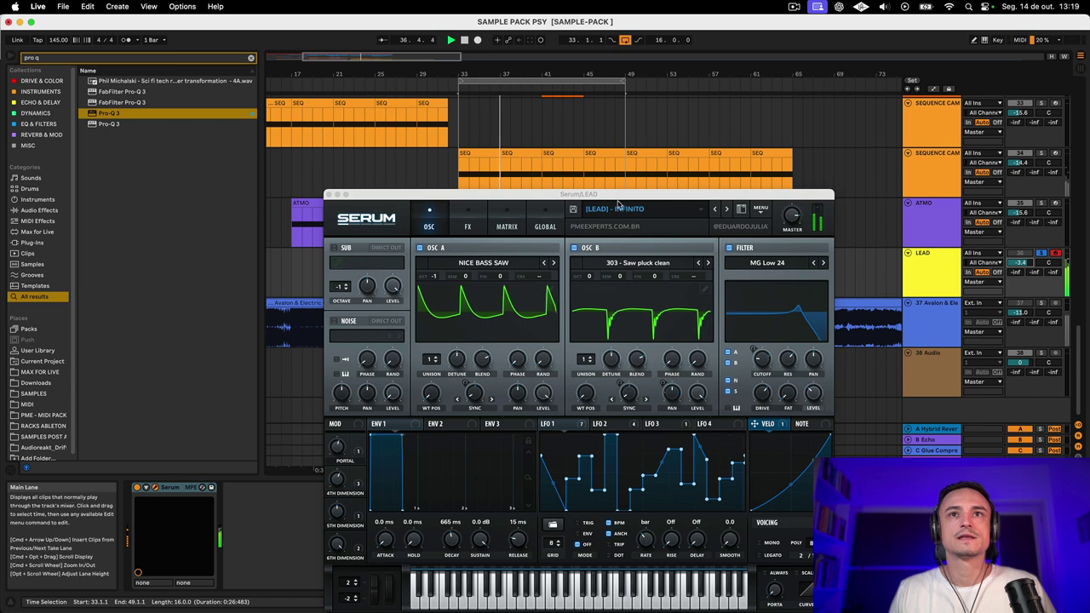
Step: Check the Serum preset banks while keeping "[LEAD] - INFINITO", unsolo the LEAD track and set its volume to -7.8 dB
{"action": "left_click", "coordinate": [647, 209]}
{"action": "mouse_move", "coordinate": [679, 351]}
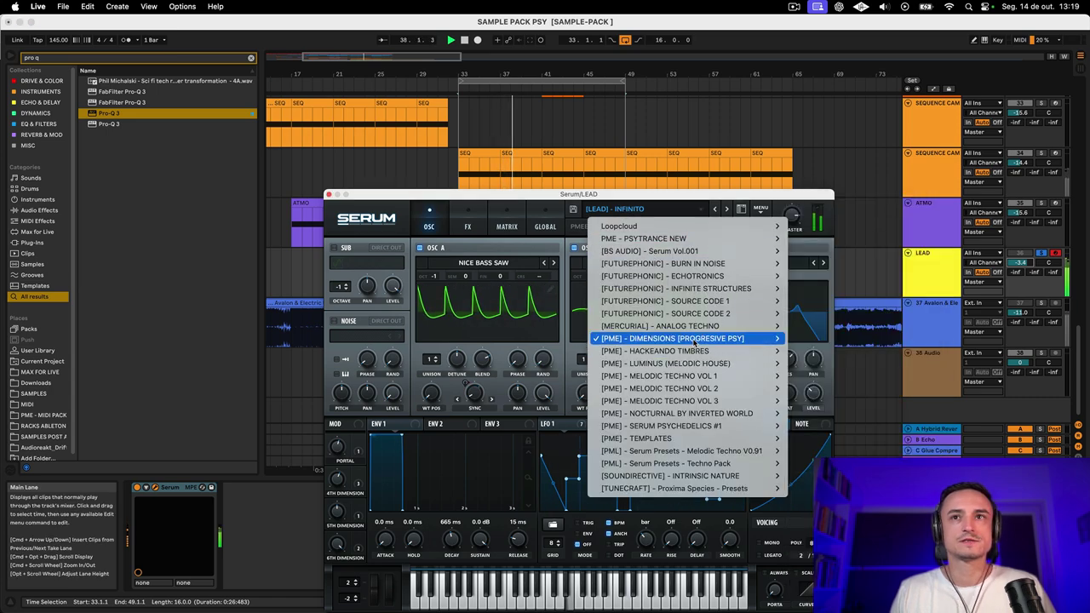
{"action": "left_click", "coordinate": [632, 202]}
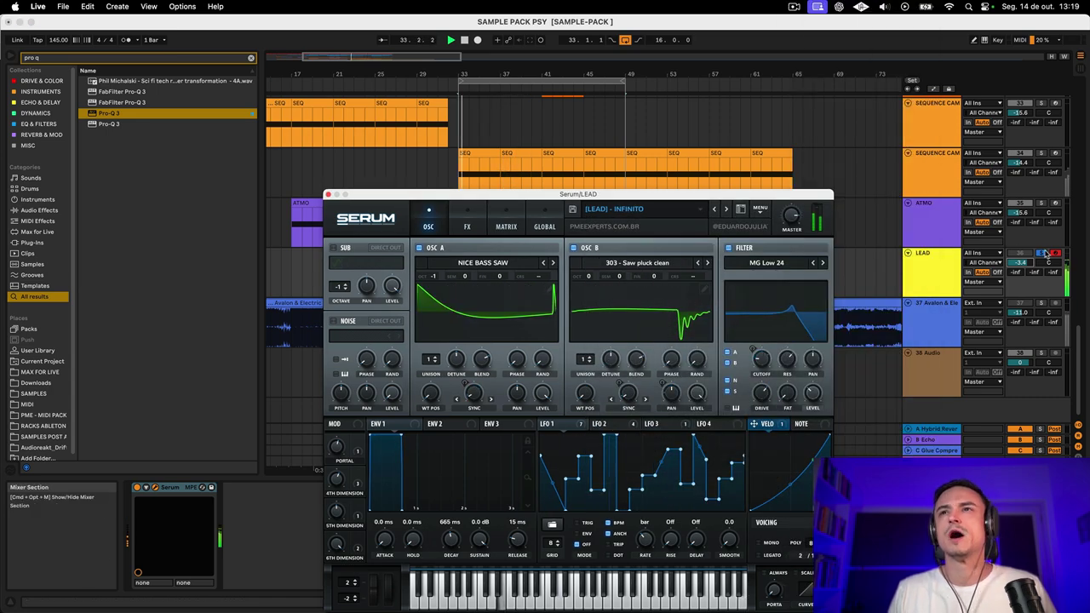
{"action": "left_click_drag", "start_coordinate": [799, 199], "coordinate": [821, 376]}
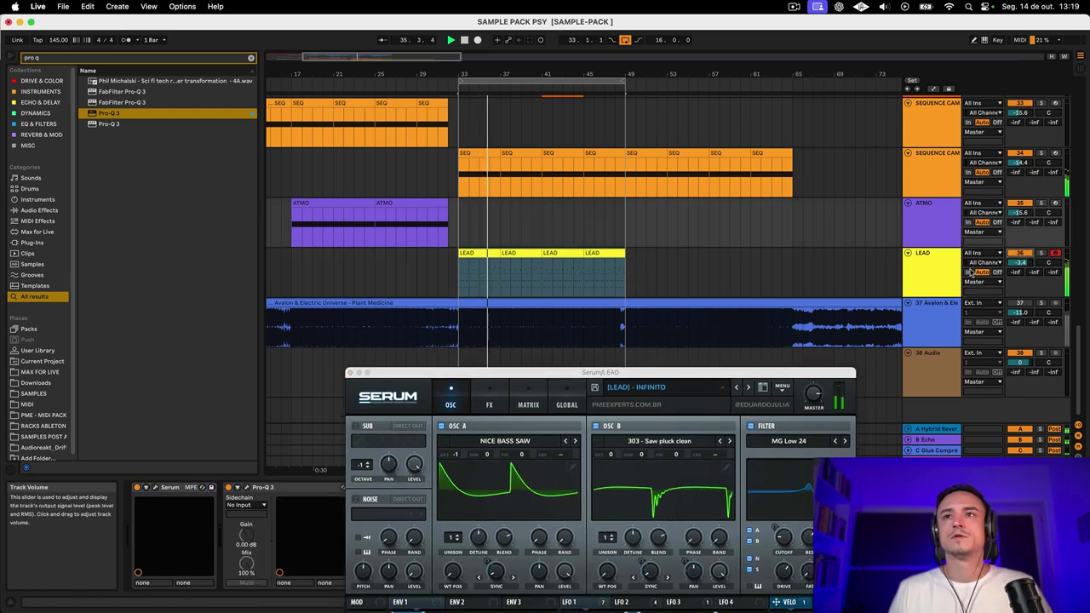
{"action": "left_click_drag", "start_coordinate": [1020, 262], "coordinate": [1020, 289]}
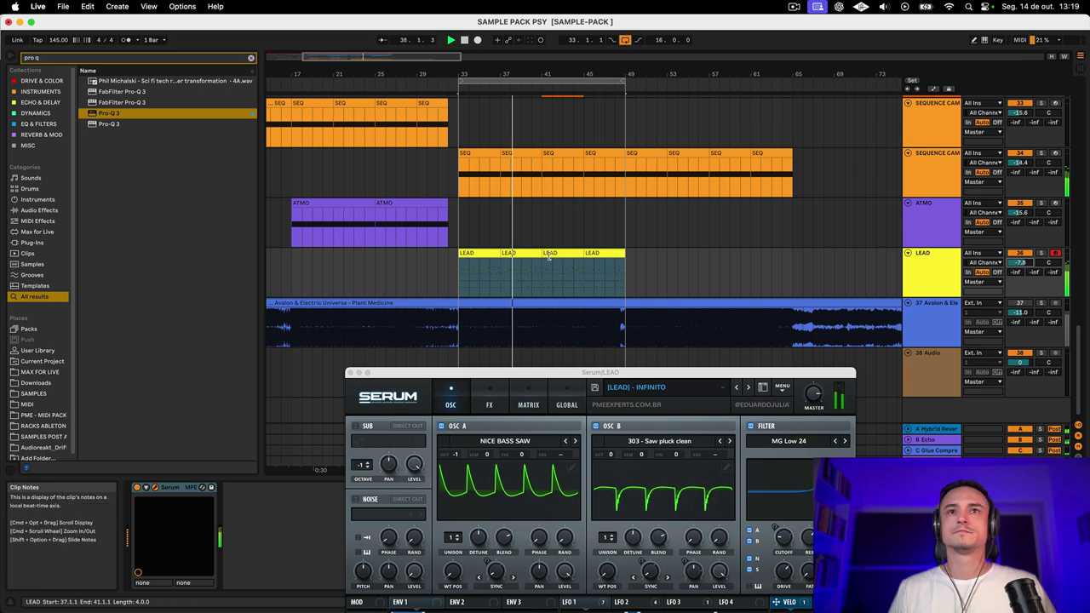
Step: Duplicate the LEAD clips across bars 49 to 65 and move the 16-bar loop to start at bar 49
{"action": "left_click", "coordinate": [480, 260]}
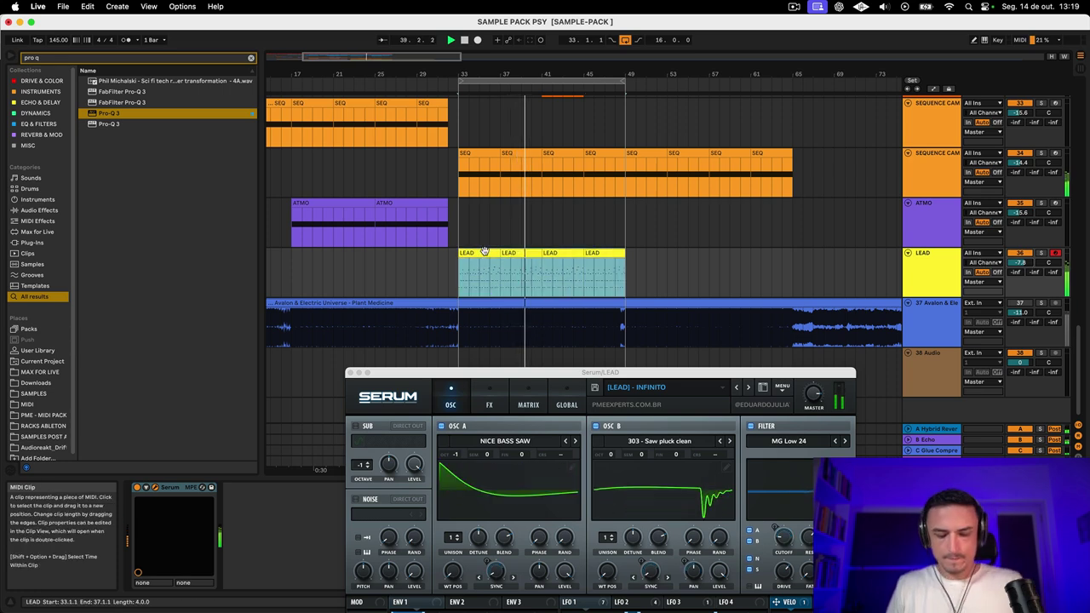
{"action": "key", "text": "super+d"}
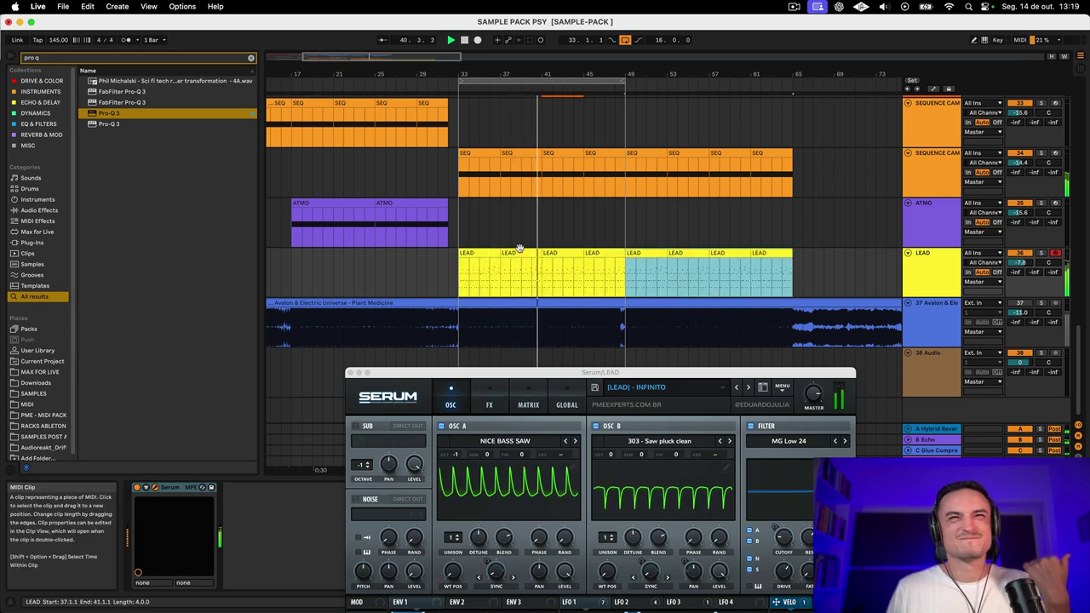
{"action": "left_click_drag", "start_coordinate": [617, 94], "coordinate": [675, 81]}
Step: Sweep the LEAD Serum's PORTAL macro during playback and extend the loop back to bar 33 for a 32-bar length
{"action": "left_click_drag", "start_coordinate": [669, 381], "coordinate": [584, 144]}
{"action": "left_click_drag", "start_coordinate": [270, 438], "coordinate": [273, 452]}
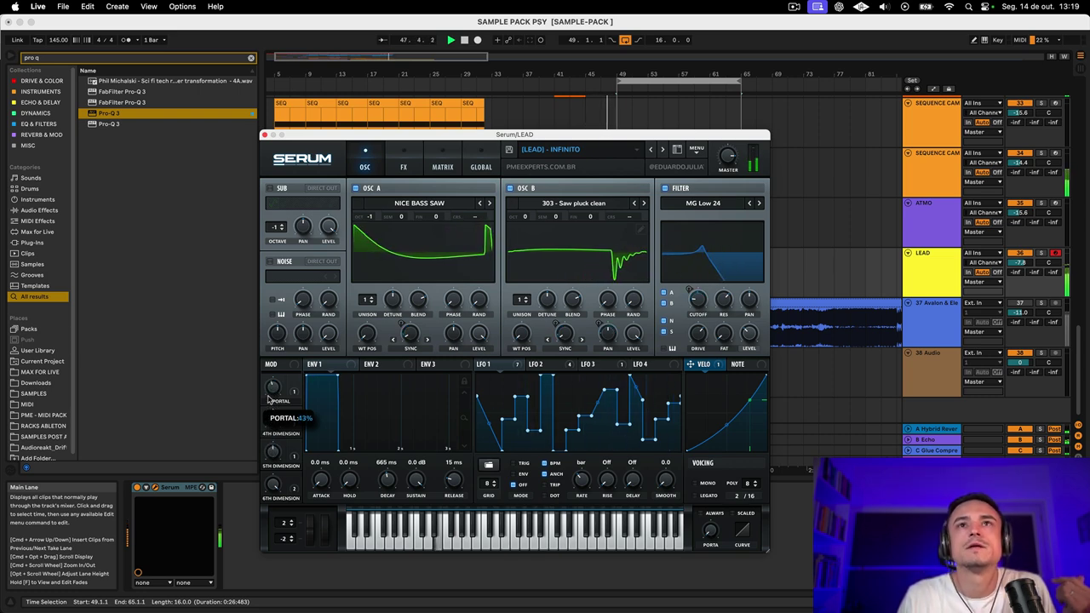
{"action": "left_click_drag", "start_coordinate": [270, 385], "coordinate": [268, 341]}
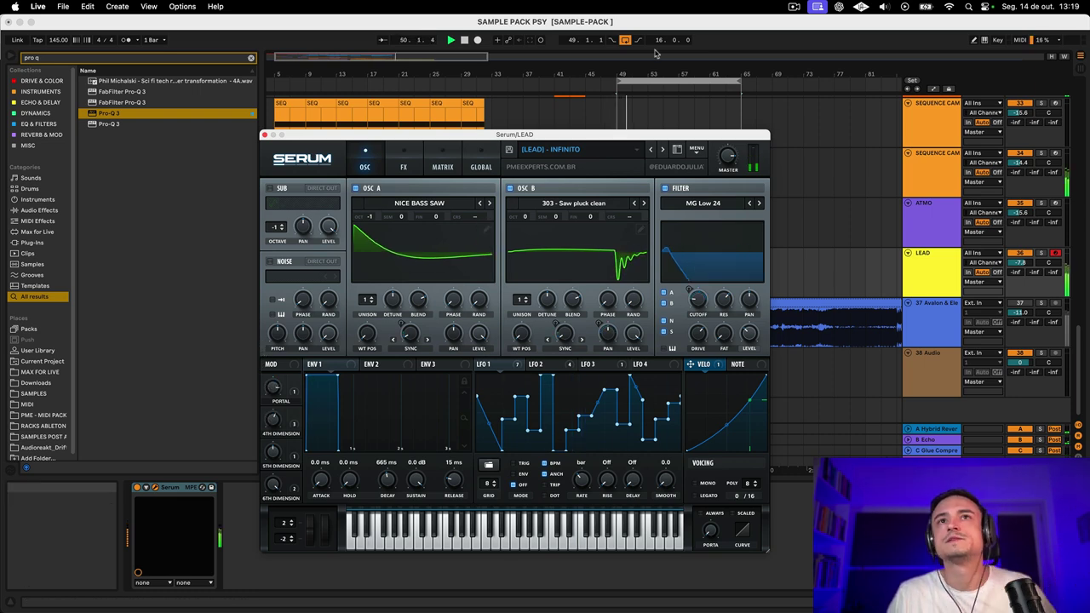
{"action": "left_click_drag", "start_coordinate": [619, 80], "coordinate": [496, 75]}
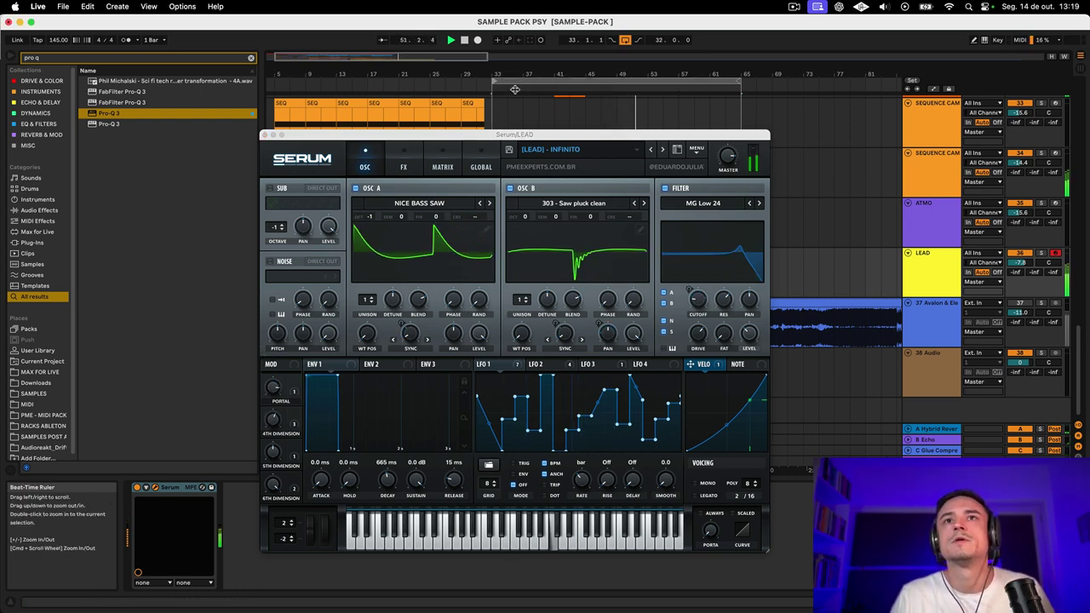
Step: Audition the LEAD Serum's macros, taking PORTAL to 100% and 71% and adjusting 4TH DIMENSION, and close the plug-in
{"action": "left_click_drag", "start_coordinate": [576, 136], "coordinate": [622, 142]}
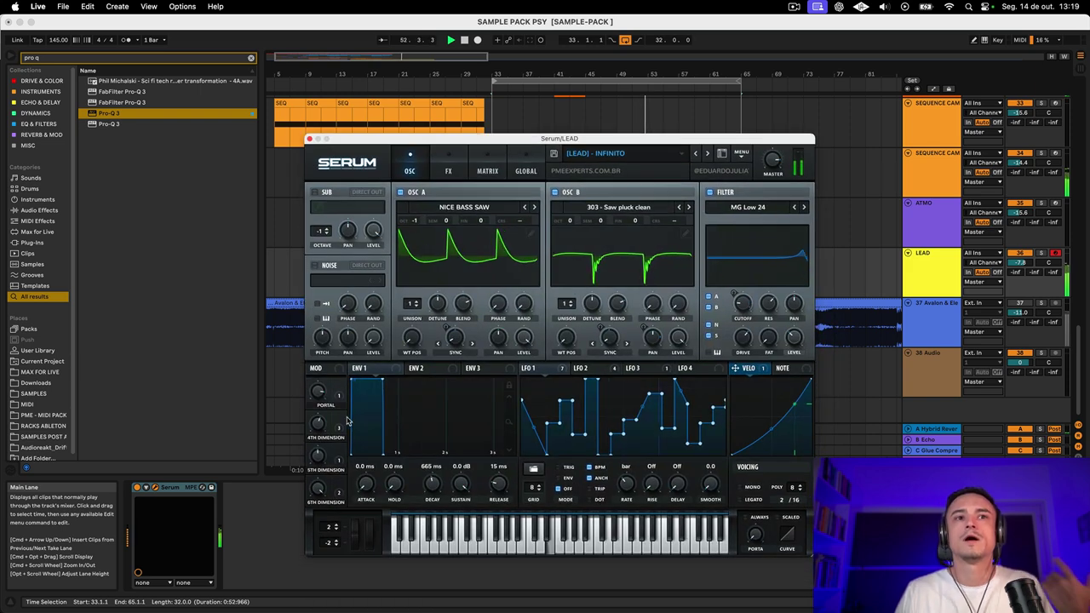
{"action": "left_click_drag", "start_coordinate": [318, 392], "coordinate": [316, 383]}
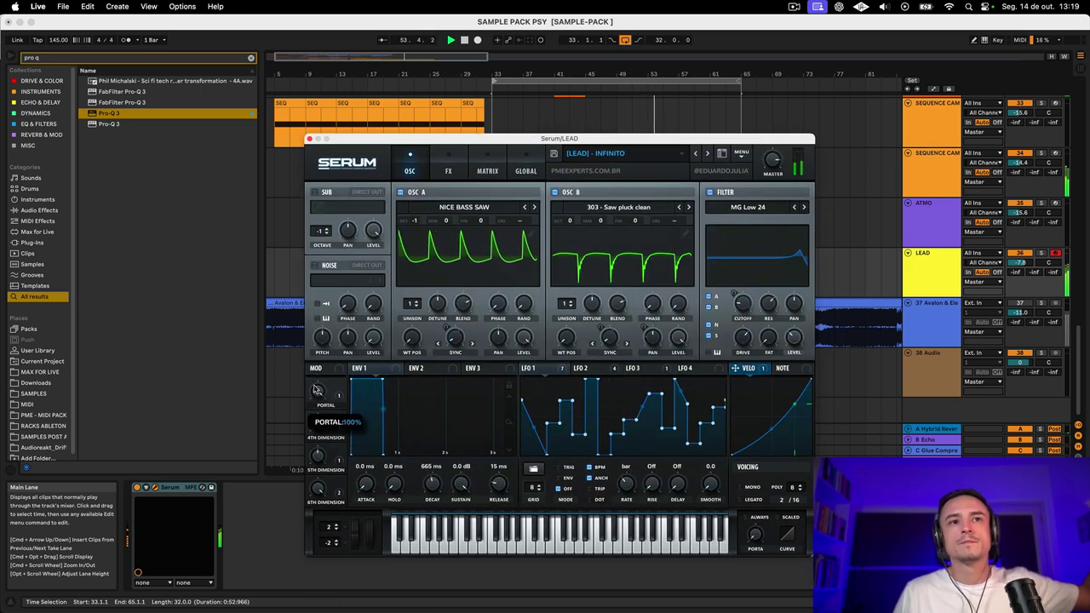
{"action": "mouse_move", "coordinate": [320, 454]}
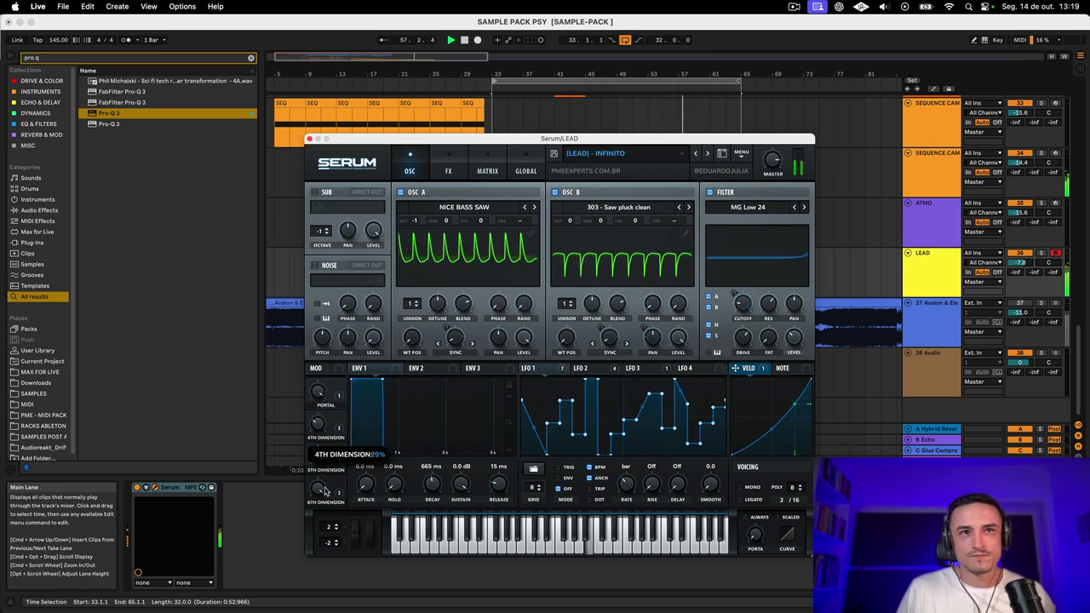
{"action": "mouse_move", "coordinate": [318, 399]}
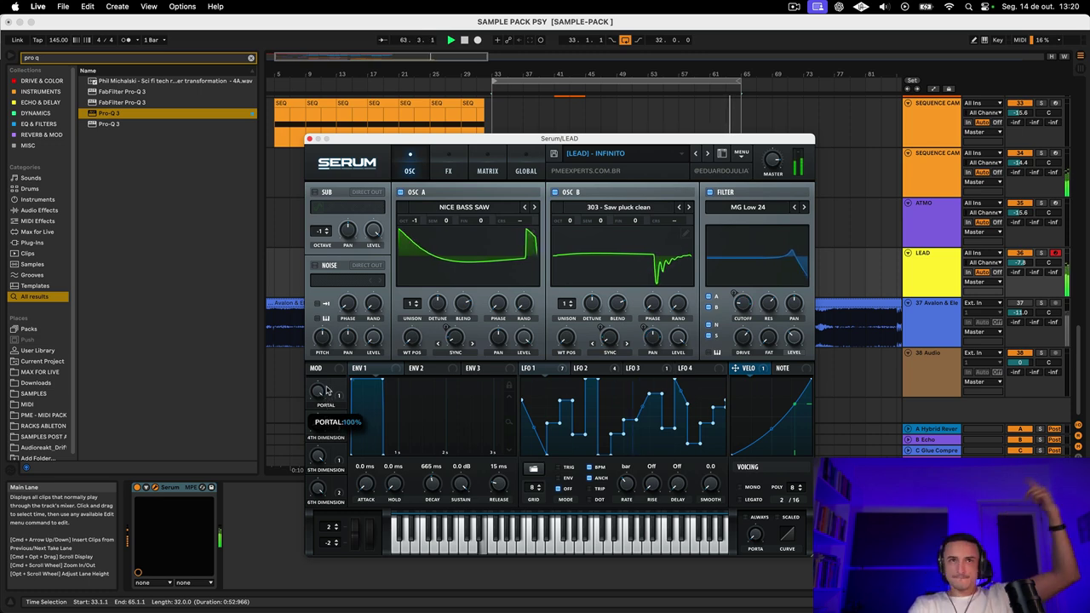
{"action": "left_click_drag", "start_coordinate": [325, 399], "coordinate": [328, 437]}
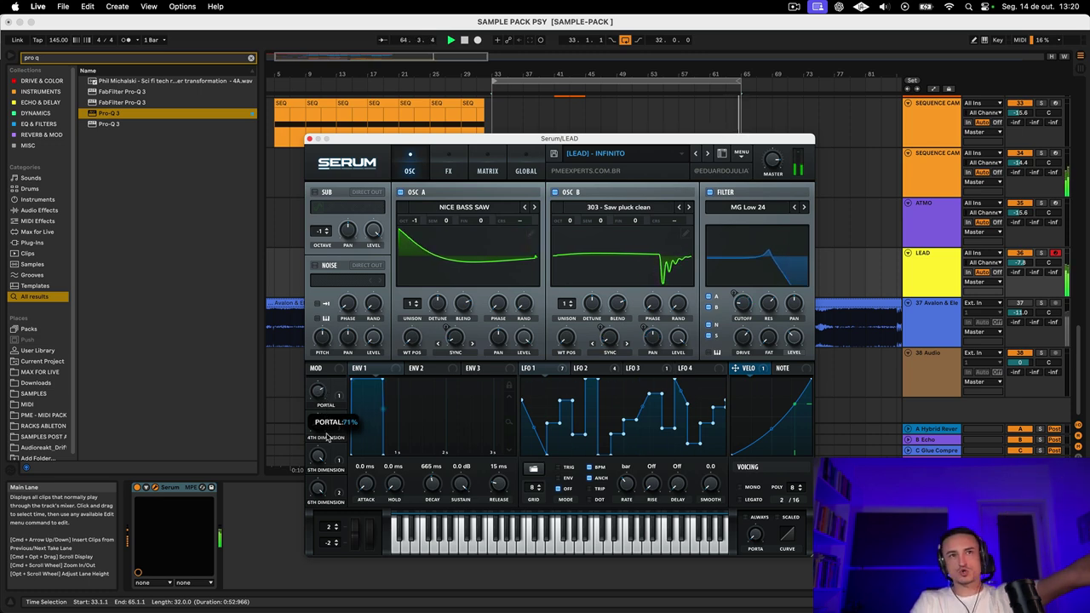
{"action": "left_click_drag", "start_coordinate": [334, 476], "coordinate": [334, 490]}
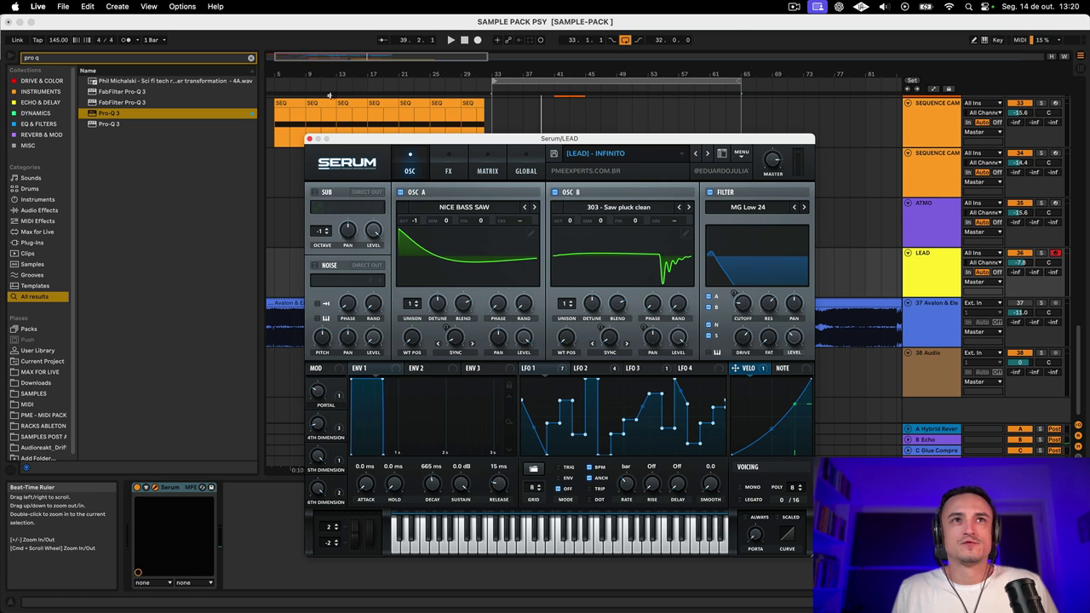
{"action": "left_click", "coordinate": [310, 139]}
Step: Extend the loop to cover the whole arrangement from bar 1 to bar 65
{"action": "scroll", "coordinate": [495, 156], "scroll_direction": "down", "scroll_amount": 3}
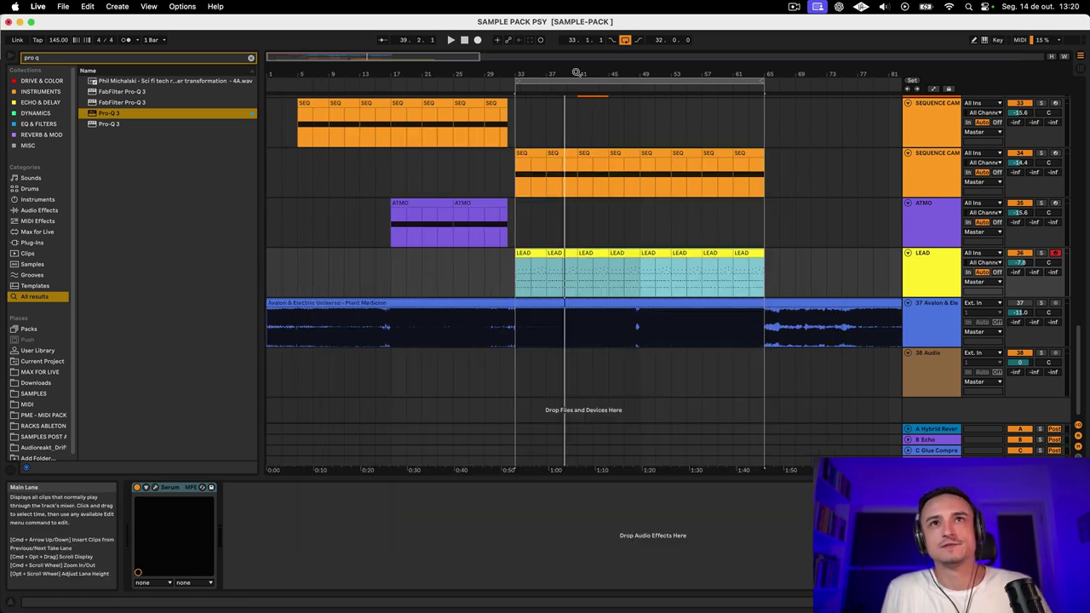
{"action": "scroll", "coordinate": [496, 157], "scroll_direction": "up", "scroll_amount": 15}
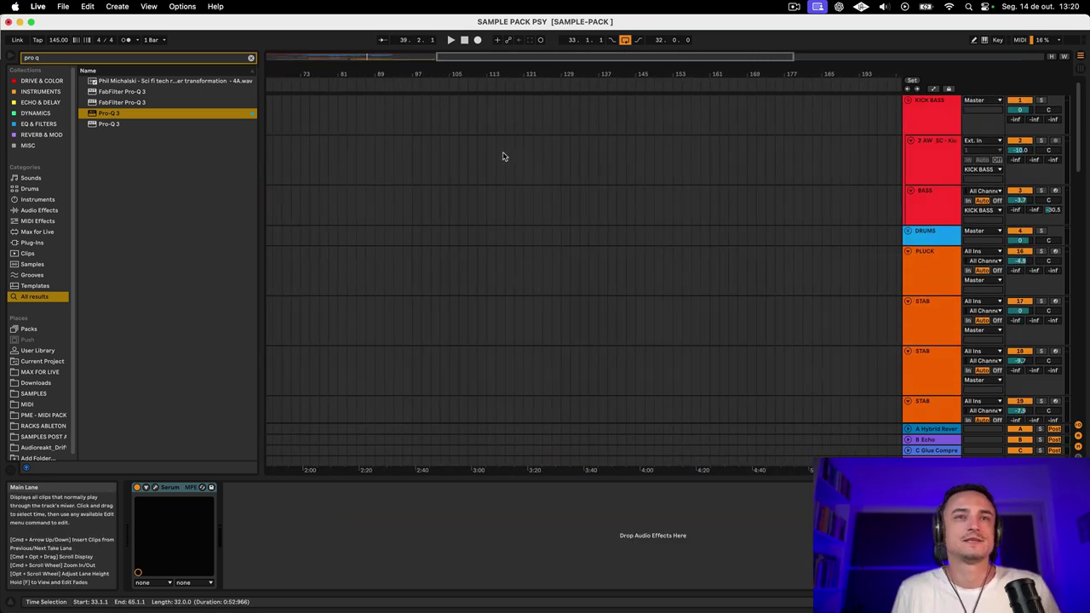
{"action": "left_click_drag", "start_coordinate": [408, 83], "coordinate": [270, 82]}
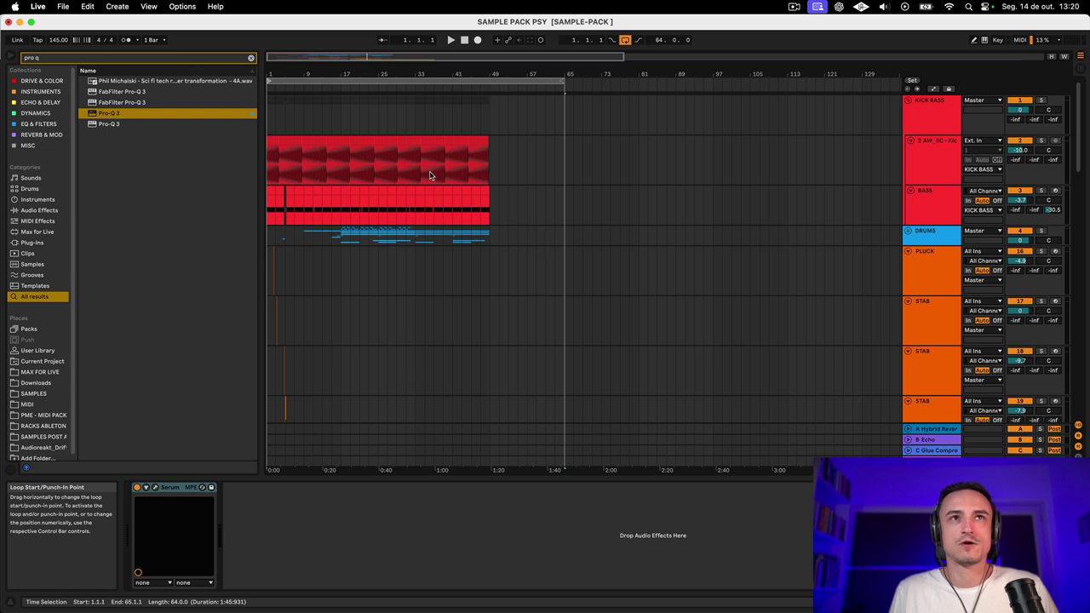
Step: Examine the arrangement across the tracks, checking where the LEAD clips sit between bars 33 and 65
{"action": "scroll", "coordinate": [523, 258], "scroll_direction": "down", "scroll_amount": 15}
{"action": "scroll", "coordinate": [523, 258], "scroll_direction": "down", "scroll_amount": 1}
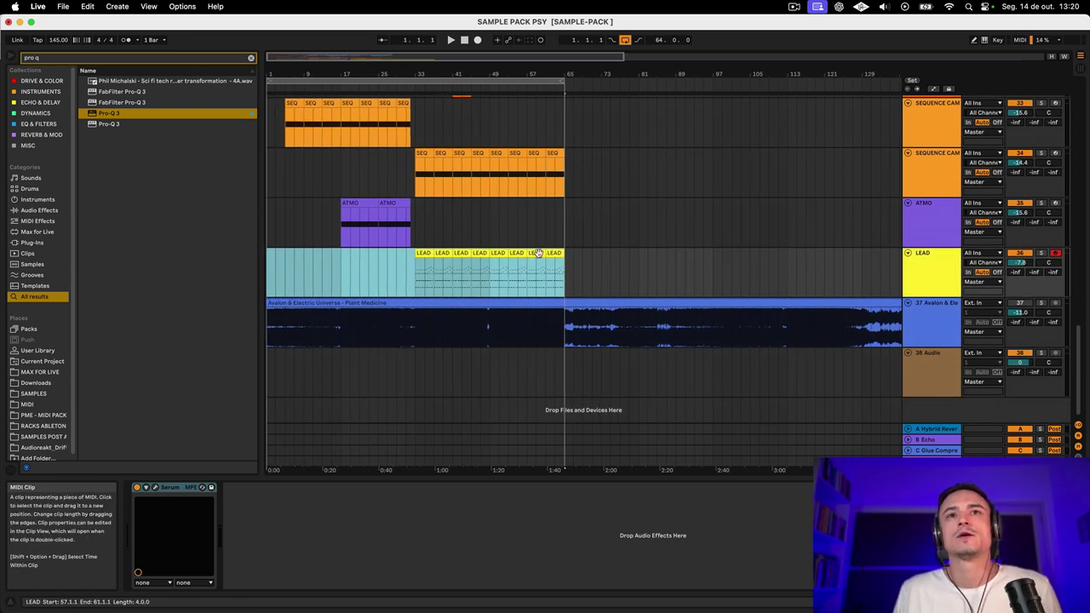
{"action": "left_click", "coordinate": [554, 253]}
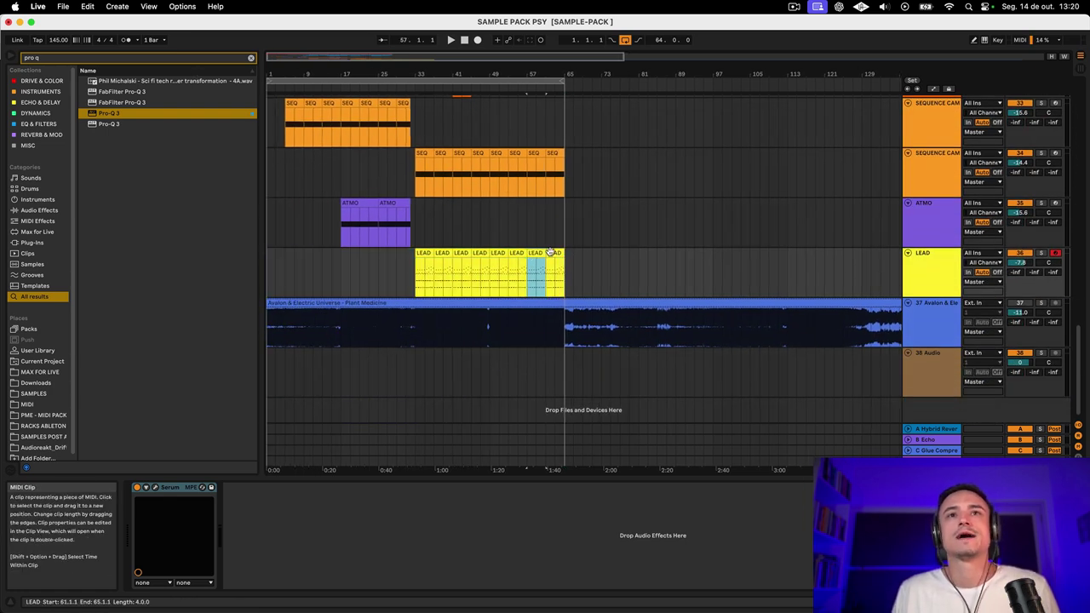
{"action": "left_click", "coordinate": [424, 254]}
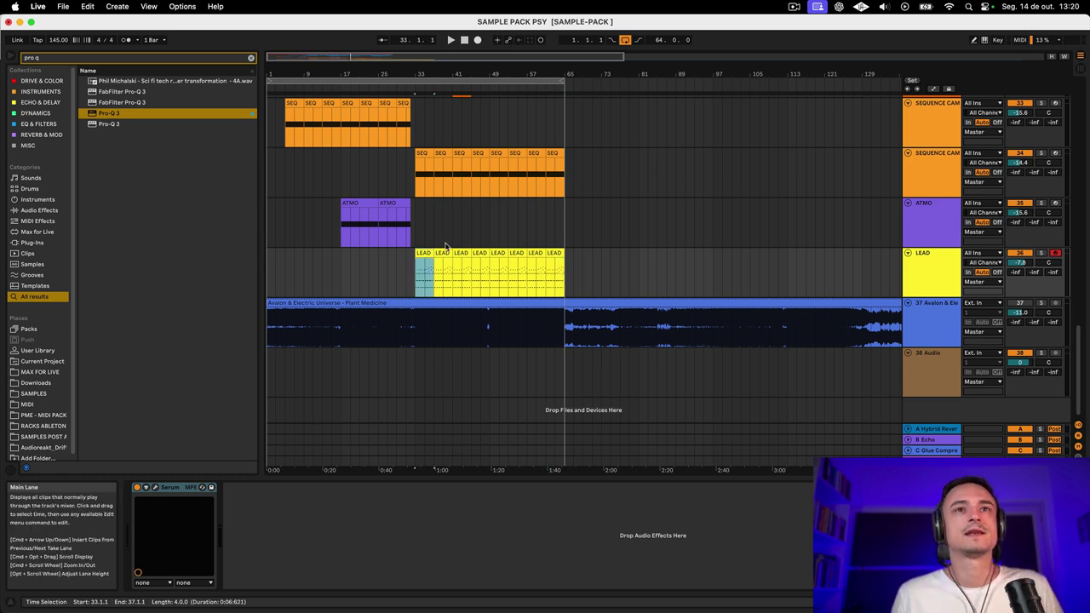
{"action": "left_click", "coordinate": [553, 254]}
{"action": "scroll", "coordinate": [554, 254], "scroll_direction": "up", "scroll_amount": 20}
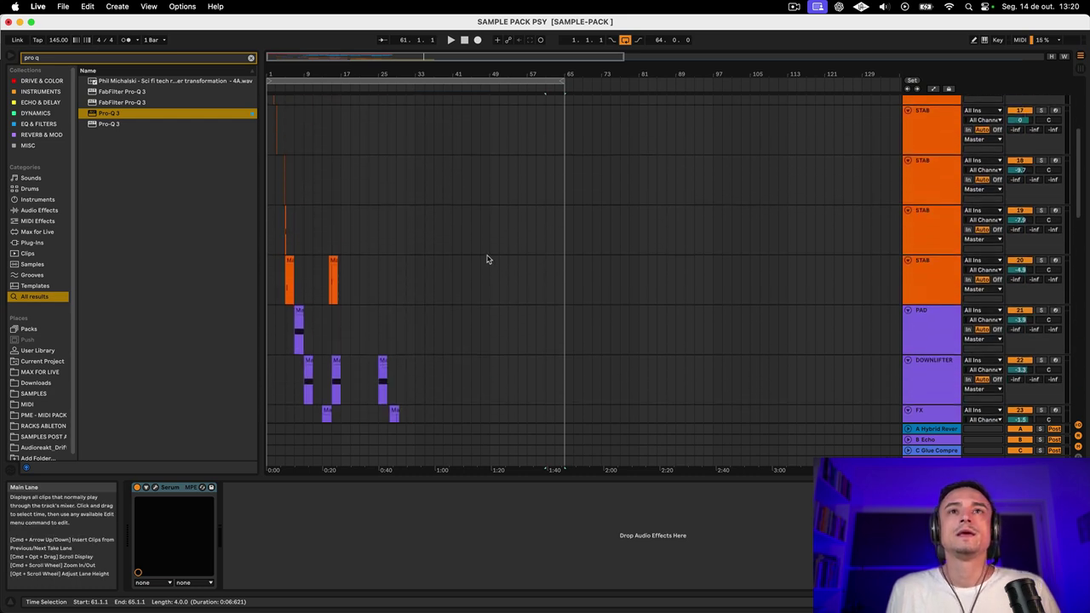
{"action": "scroll", "coordinate": [489, 263], "scroll_direction": "down", "scroll_amount": 20}
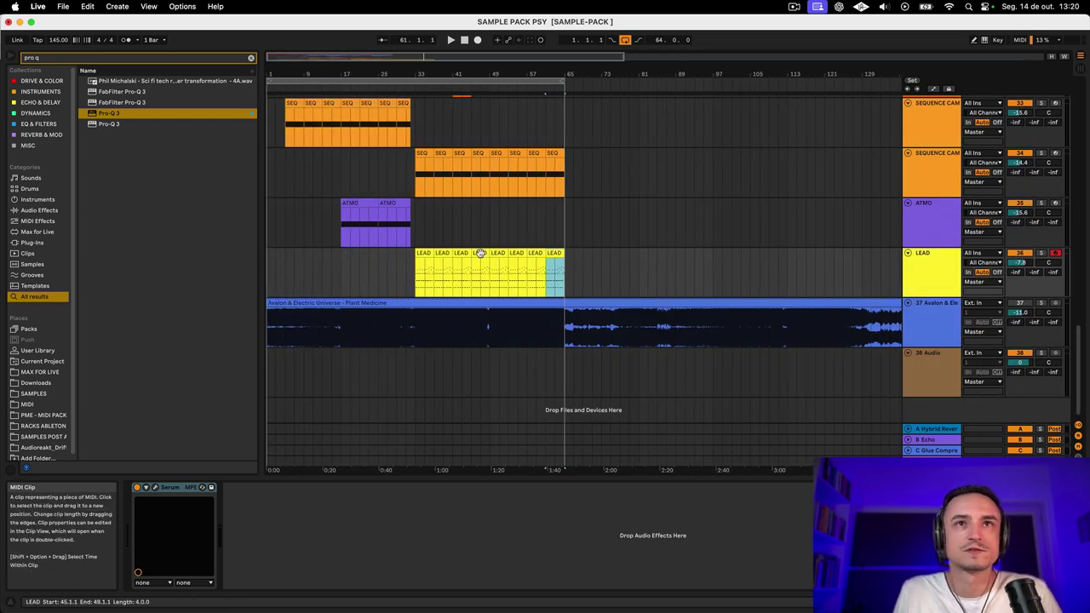
{"action": "left_click", "coordinate": [479, 259]}
{"action": "scroll", "coordinate": [479, 257], "scroll_direction": "up", "scroll_amount": 1}
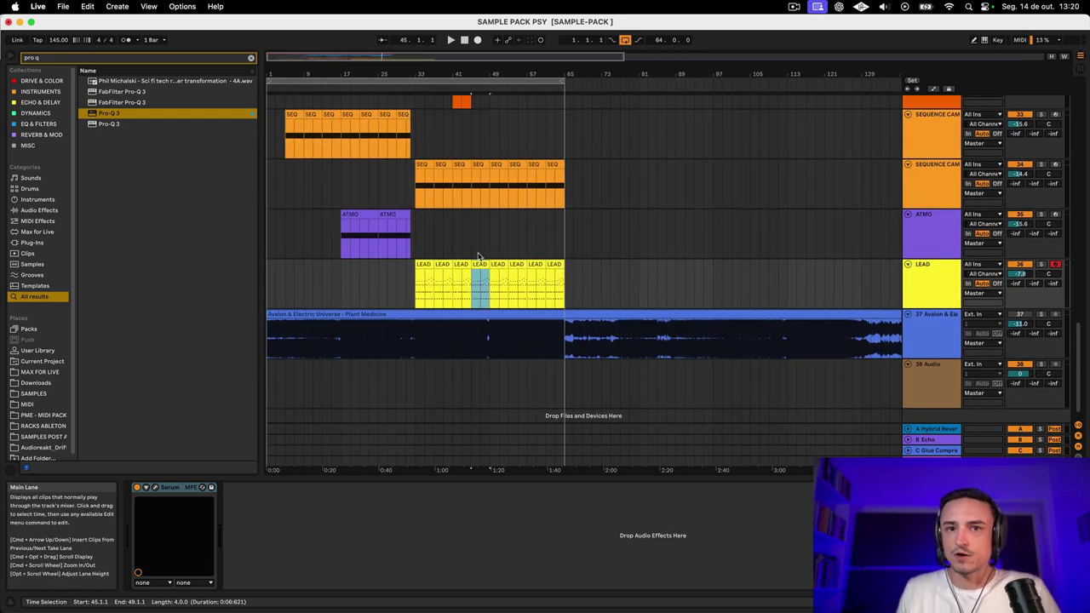